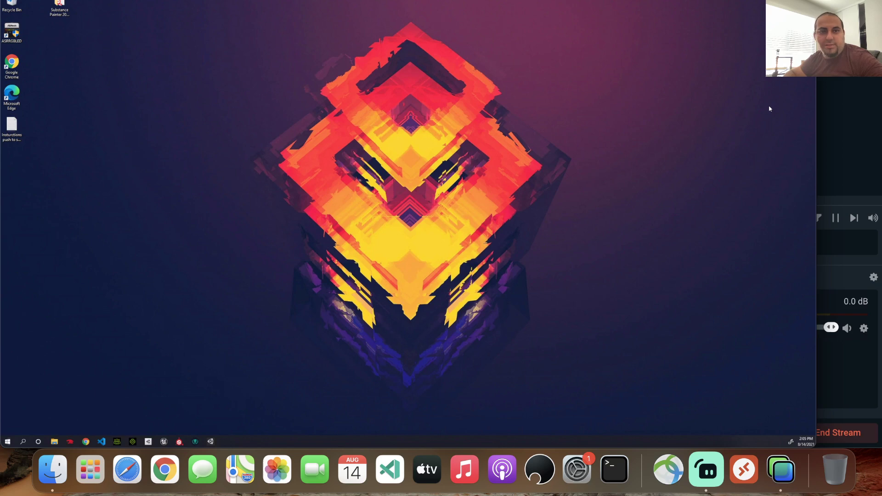
# Switch the remote desktop viewer to full-screen so the Windows desktop fills the screen.
pyautogui.press('ctrl+super+f')
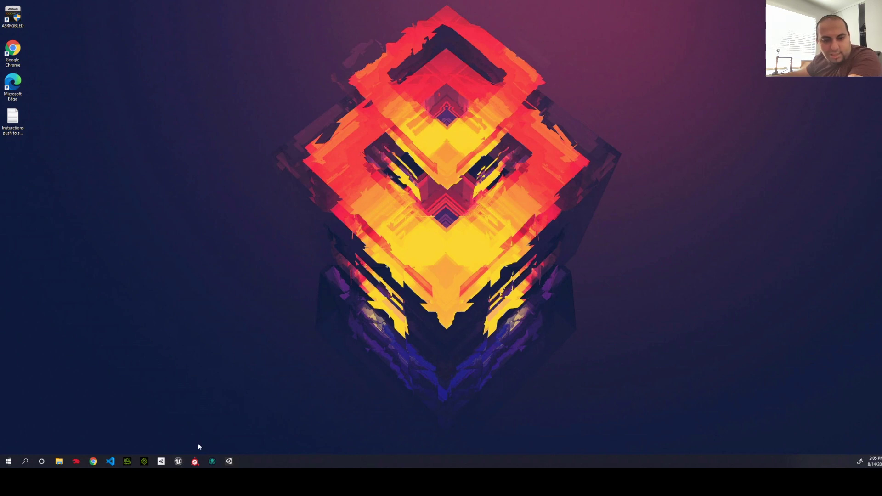
# Launch the POP MMA project from Unity Hub, then close the Hub window.
pyautogui.click(228, 462)
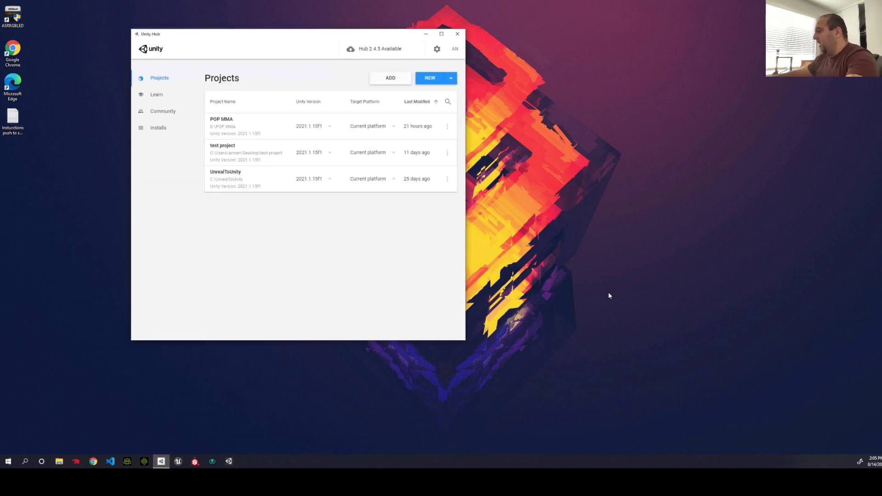
pyautogui.click(261, 119)
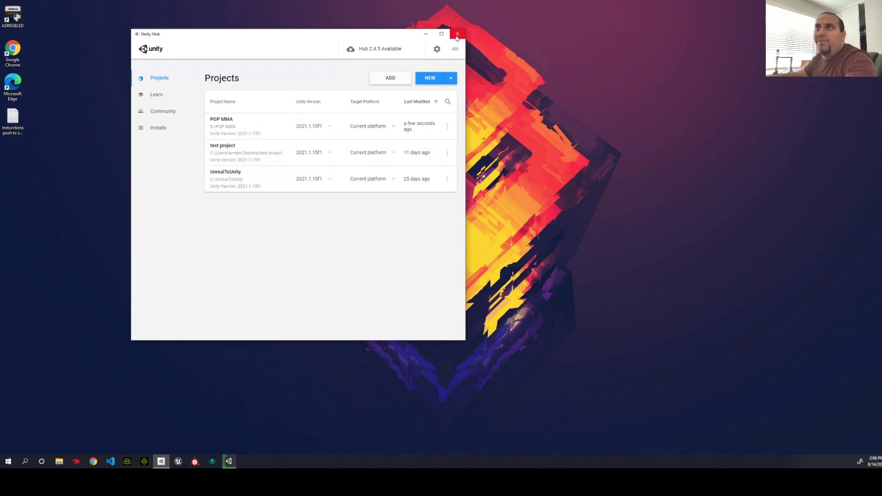
pyautogui.click(457, 37)
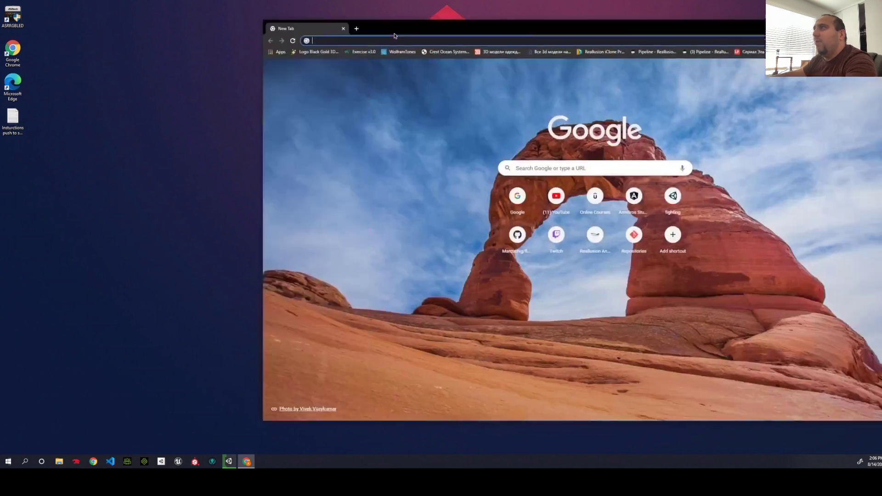
pyautogui.moveTo(394, 36); pyautogui.dragTo(275, 7)
pyautogui.click(275, 7)
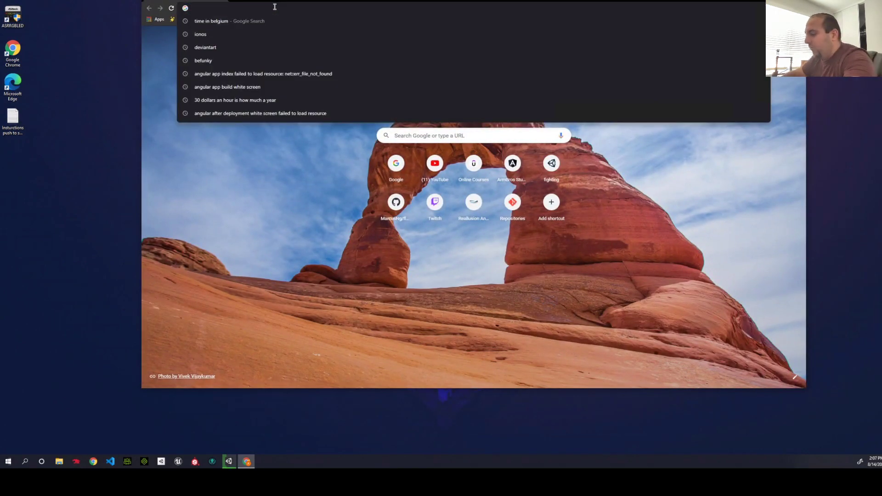
pyautogui.write('www')
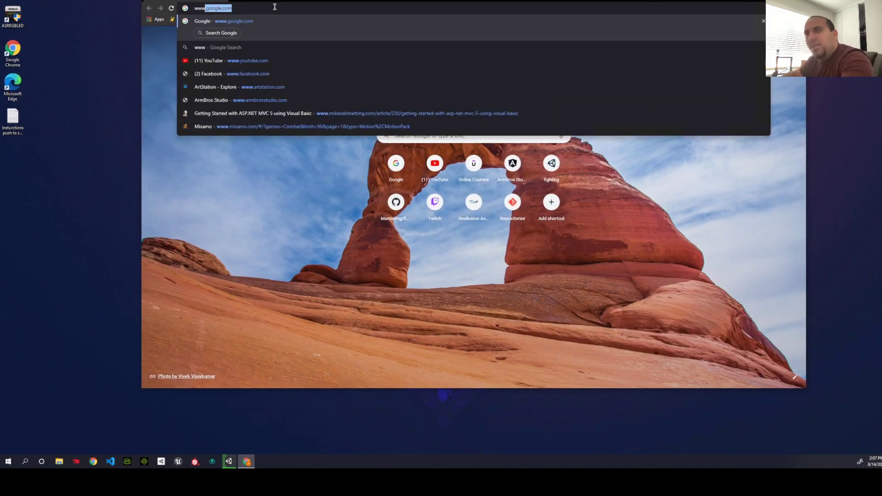
pyautogui.write('.armbrosstudi')
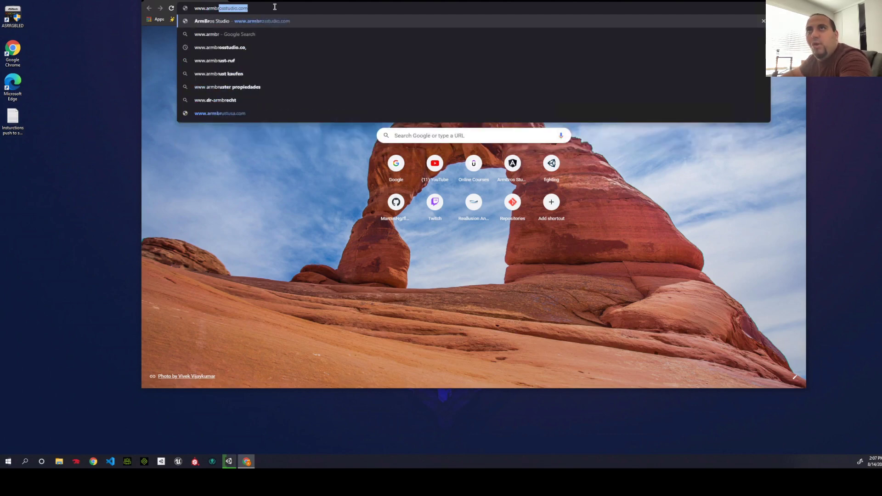
pyautogui.press('Return')
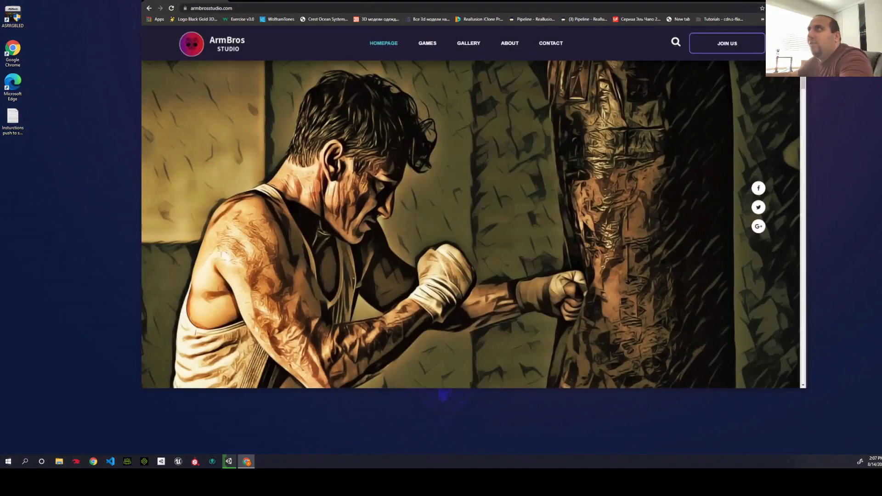
# Make the ArmBros Studio homepage full-screen and scroll through its sections.
pyautogui.press('F11')
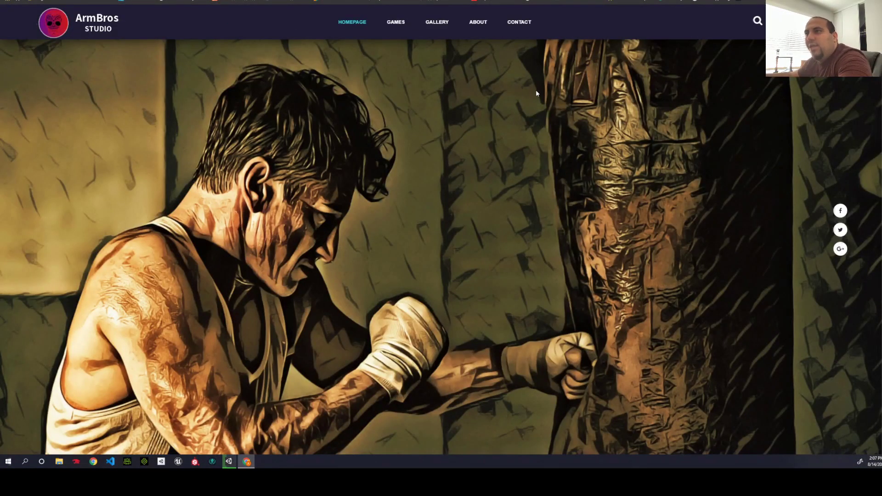
pyautogui.scroll(-6, 536, 92)
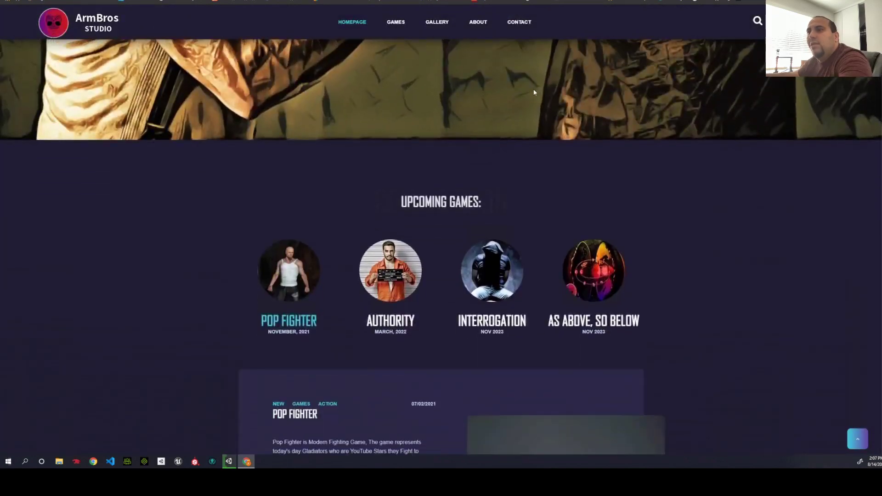
pyautogui.scroll(-5, 534, 87)
pyautogui.scroll(1, 666, 188)
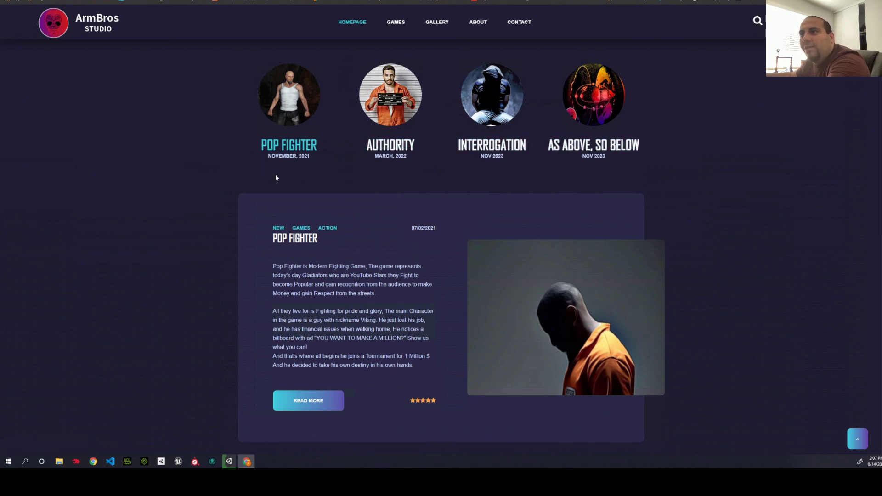
pyautogui.scroll(-15, 275, 177)
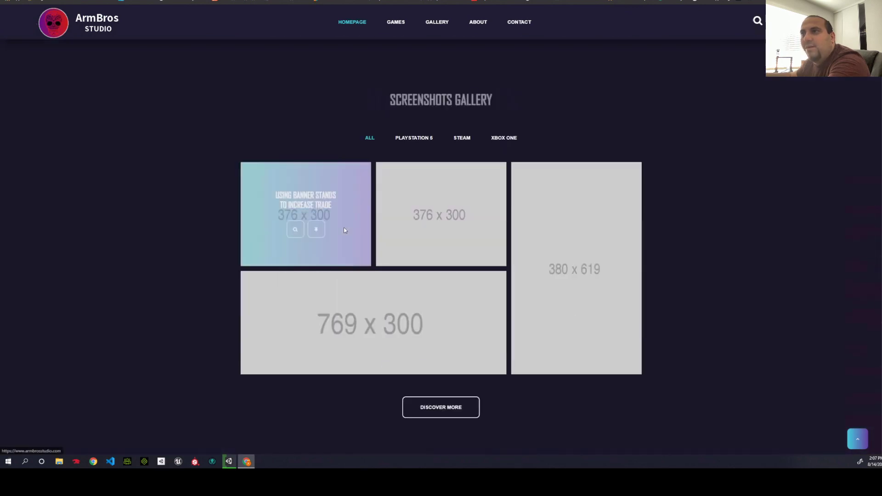
pyautogui.scroll(-5, 449, 257)
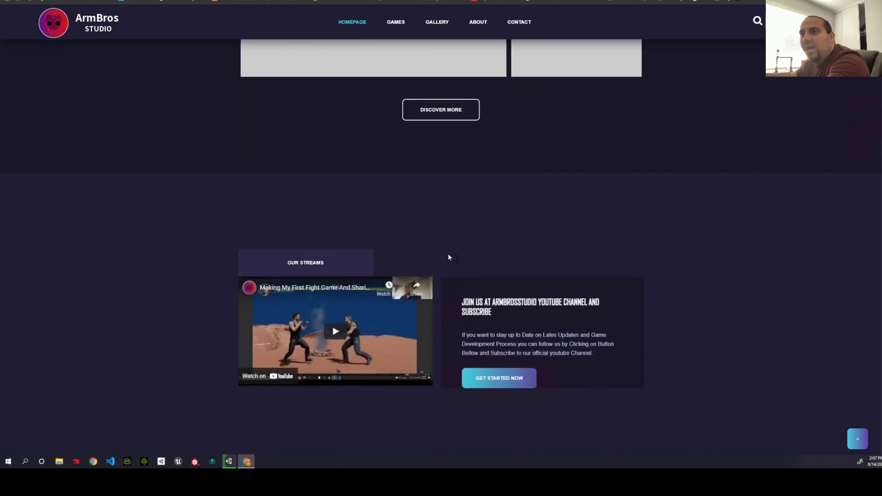
pyautogui.scroll(-2, 449, 257)
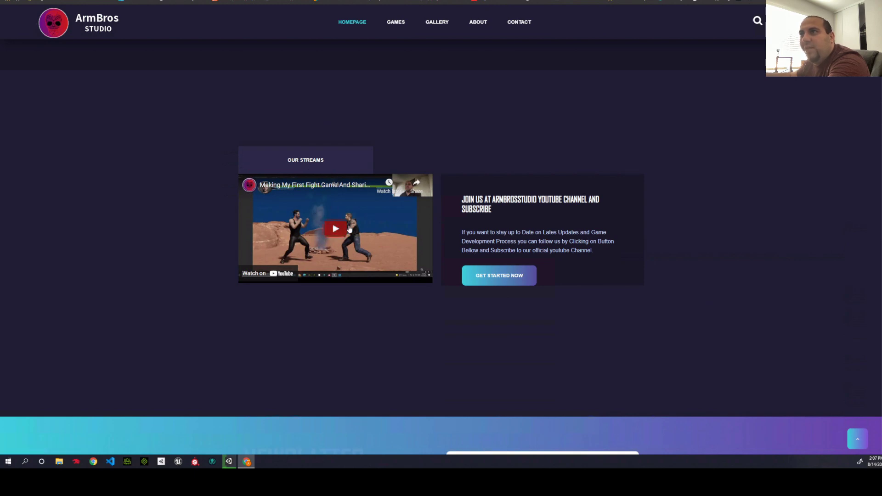
pyautogui.scroll(10, 347, 167)
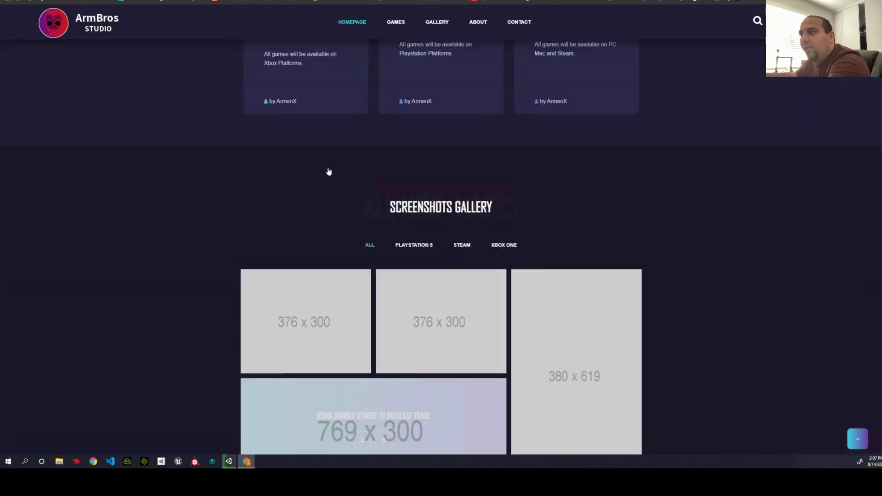
pyautogui.scroll(15, 328, 171)
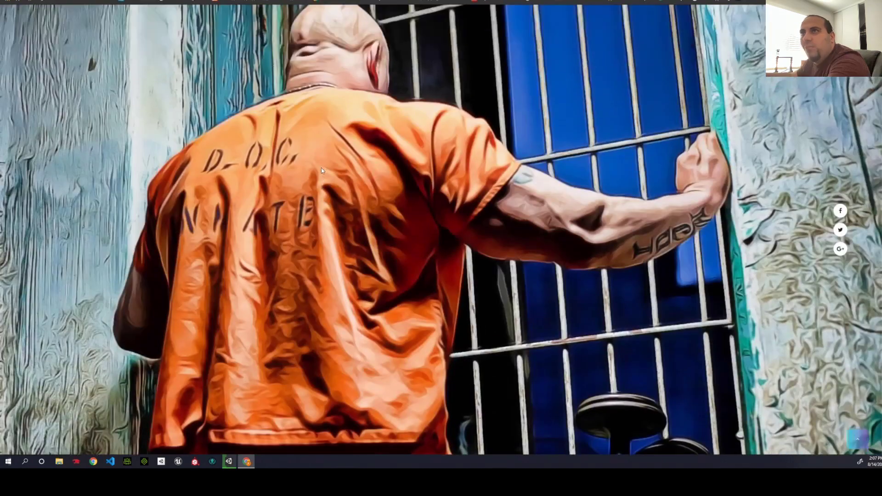
pyautogui.scroll(3, 321, 167)
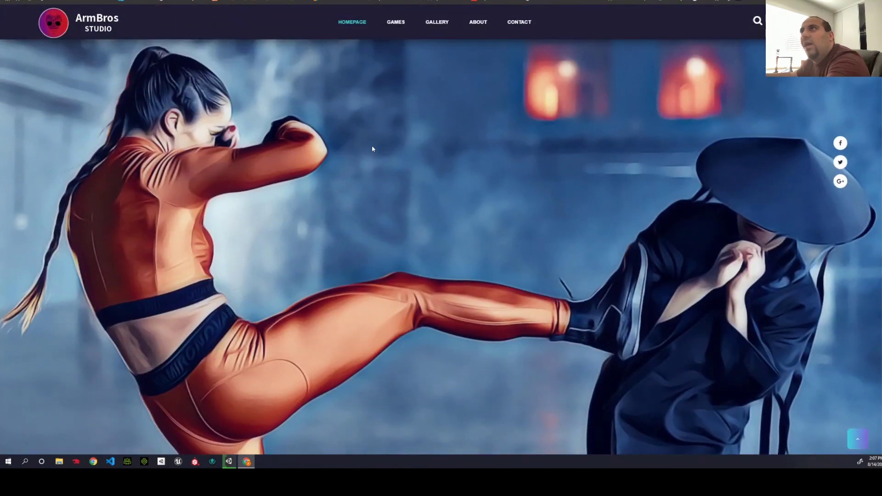
pyautogui.scroll(2, 372, 148)
# Scroll to the Pop Fighter card, highlight its description, then clear the highlight.
pyautogui.scroll(-1, 412, 183)
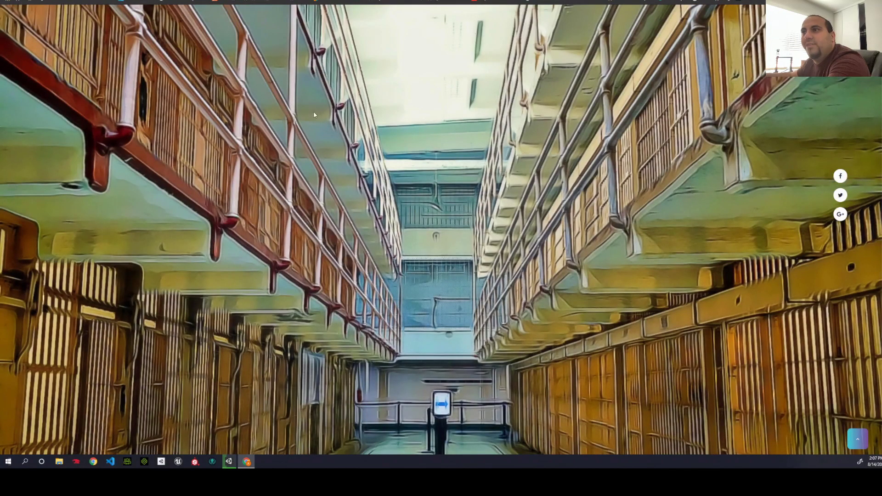
pyautogui.scroll(-8, 314, 115)
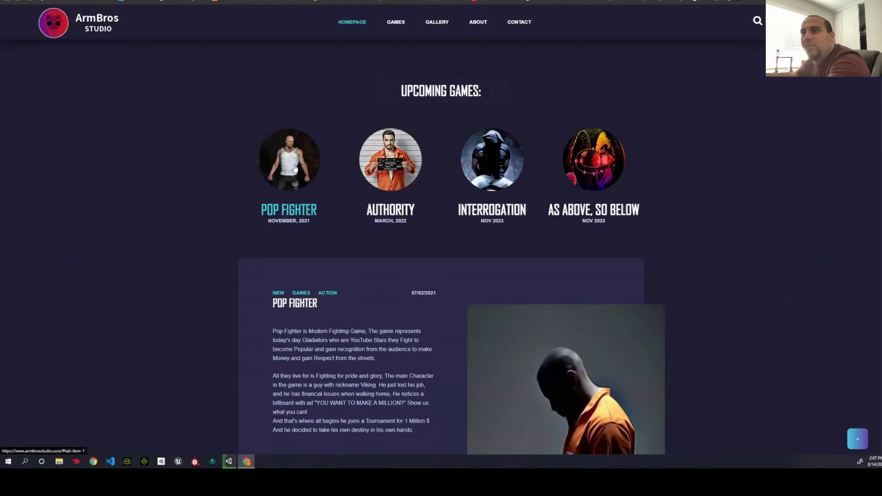
pyautogui.scroll(-2, 295, 169)
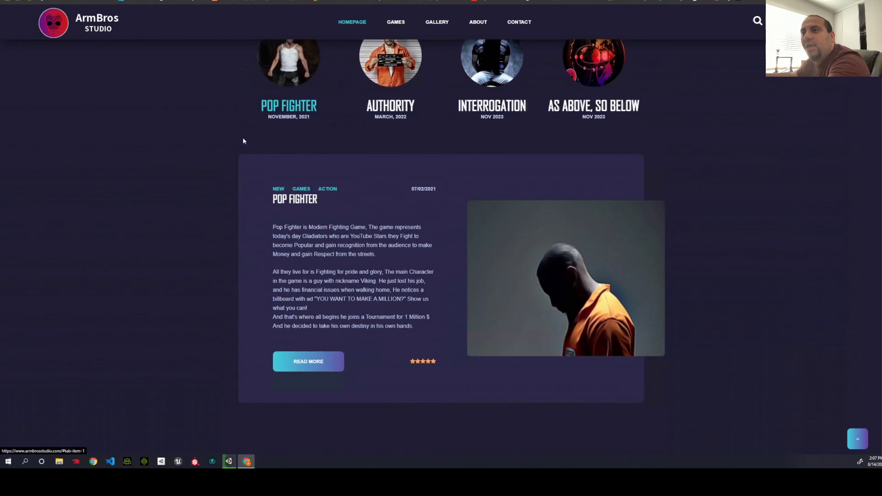
pyautogui.moveTo(276, 227); pyautogui.dragTo(403, 302)
pyautogui.click(403, 301)
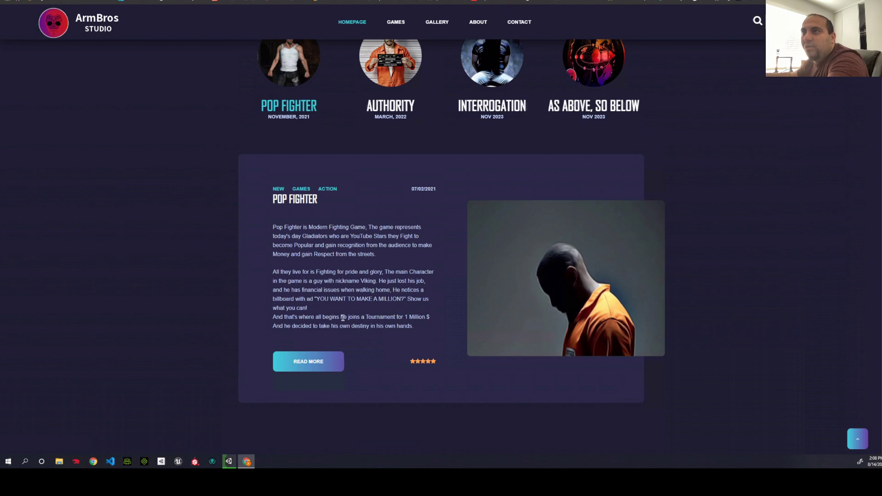
pyautogui.scroll(2, 365, 303)
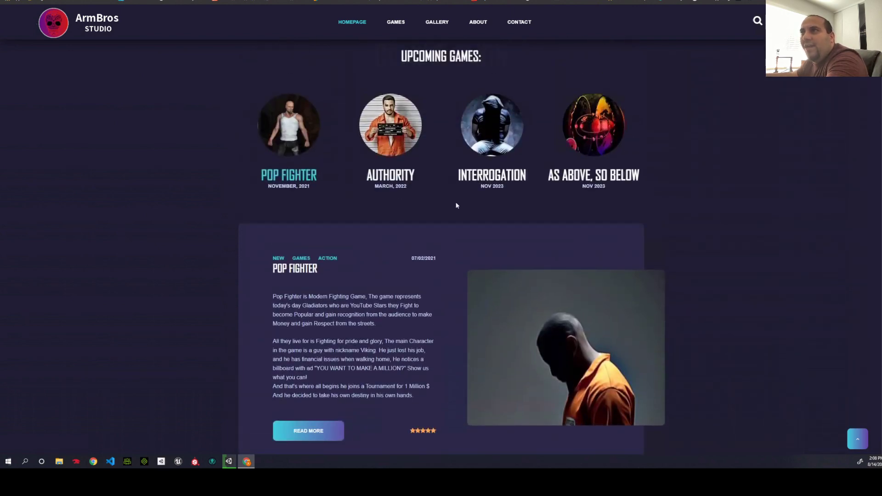
pyautogui.click(492, 175)
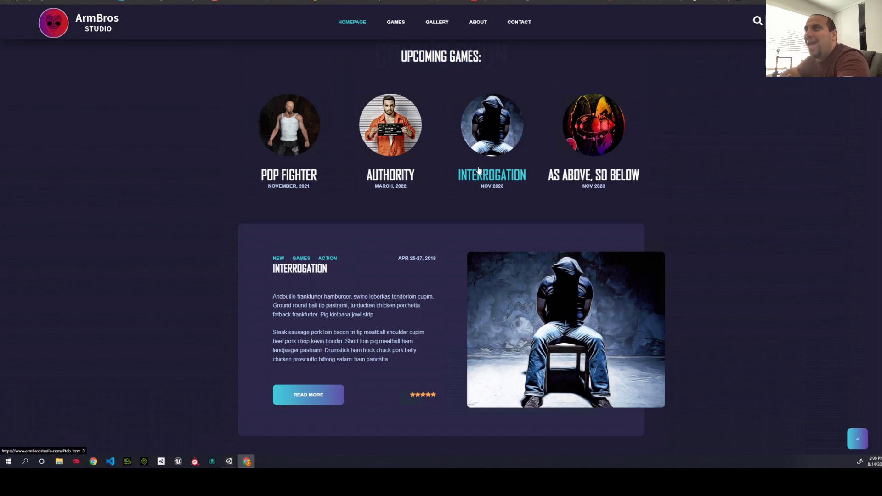
pyautogui.click(557, 180)
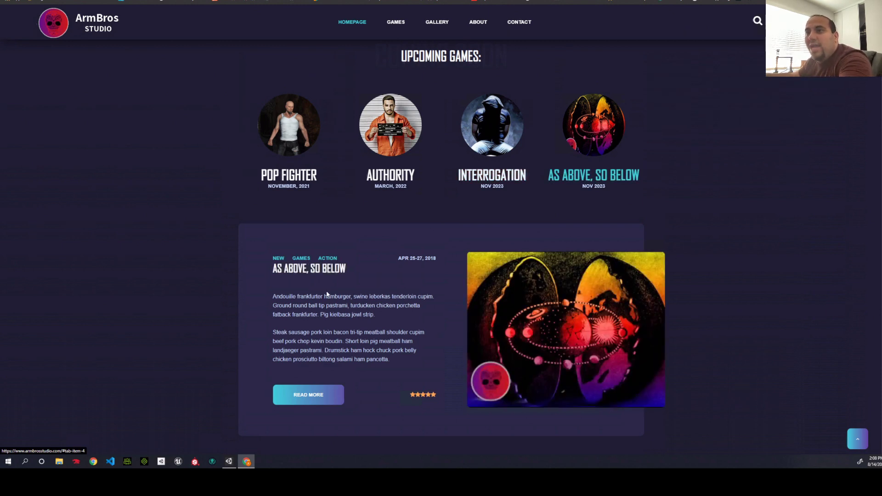
pyautogui.moveTo(270, 296); pyautogui.dragTo(390, 364)
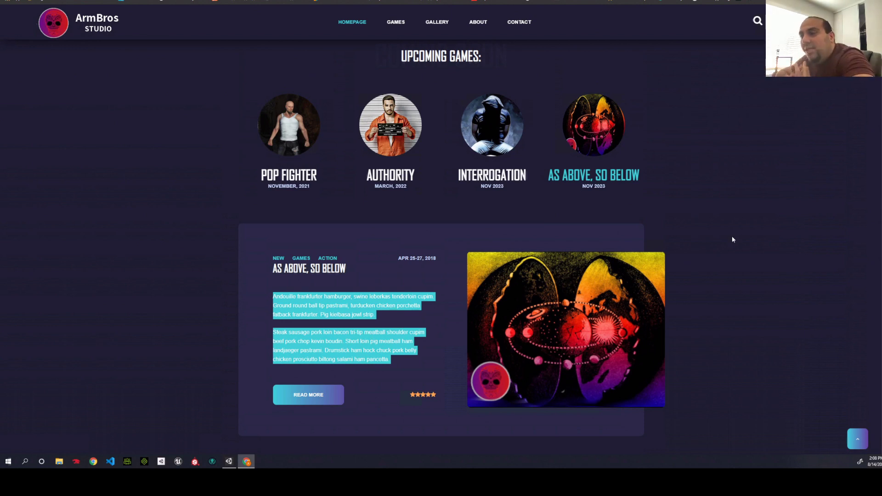
pyautogui.click(601, 311)
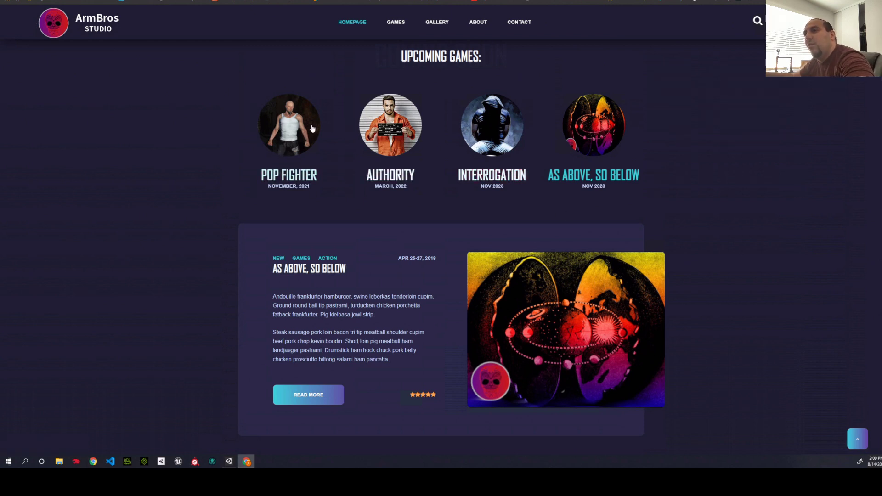
pyautogui.click(295, 140)
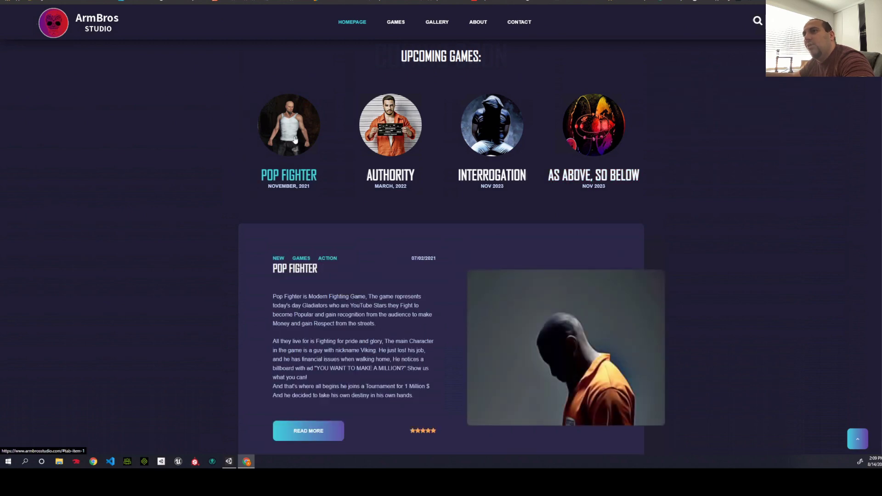
# Scroll the homepage to the Our Streams YouTube embed.
pyautogui.scroll(-2, 300, 165)
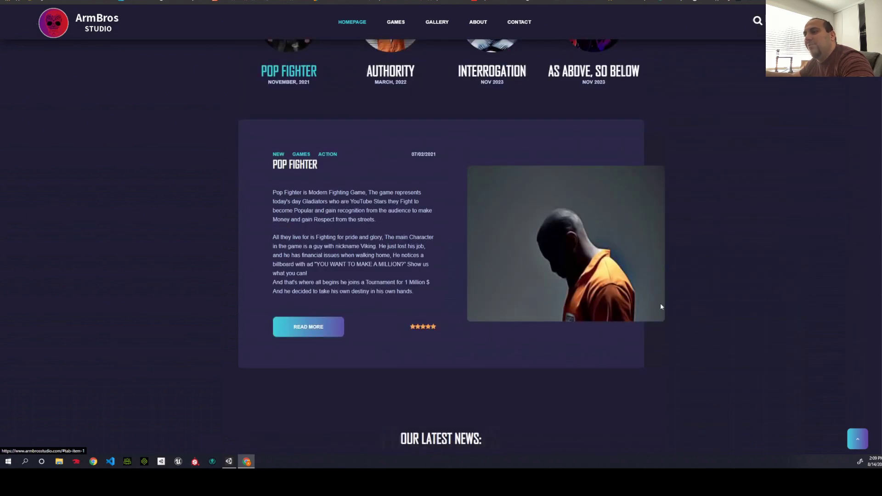
pyautogui.scroll(3, 316, 232)
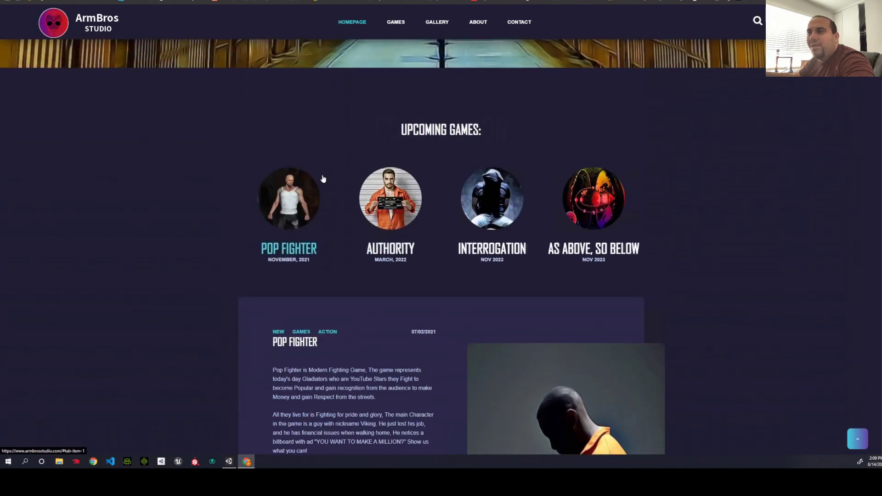
pyautogui.scroll(-7, 317, 161)
pyautogui.scroll(-13, 317, 163)
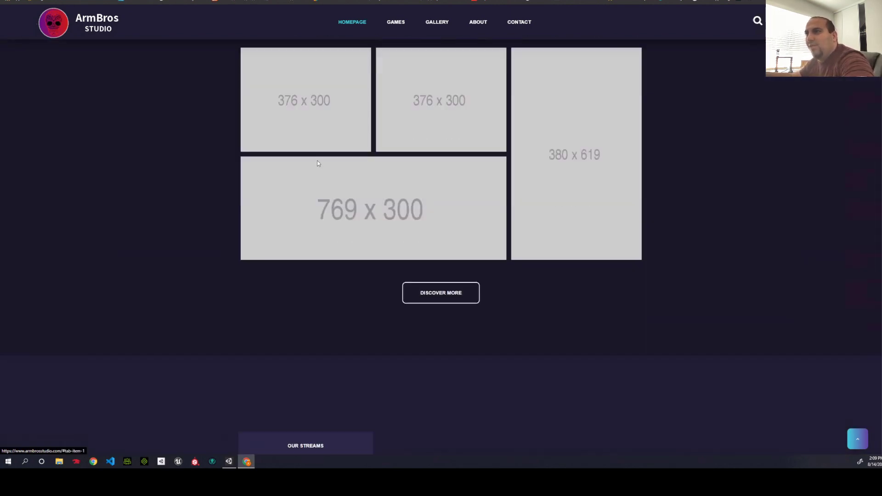
pyautogui.scroll(7, 308, 166)
pyautogui.scroll(4, 307, 177)
pyautogui.scroll(-19, 309, 176)
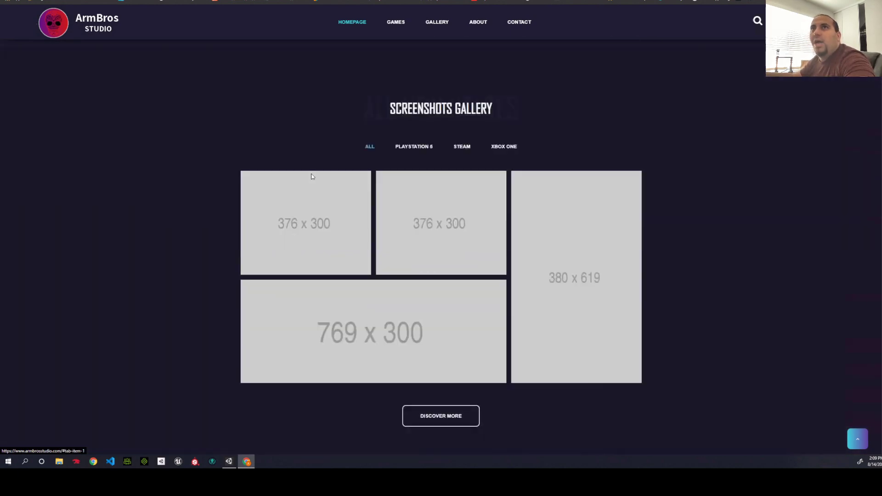
pyautogui.scroll(2, 310, 176)
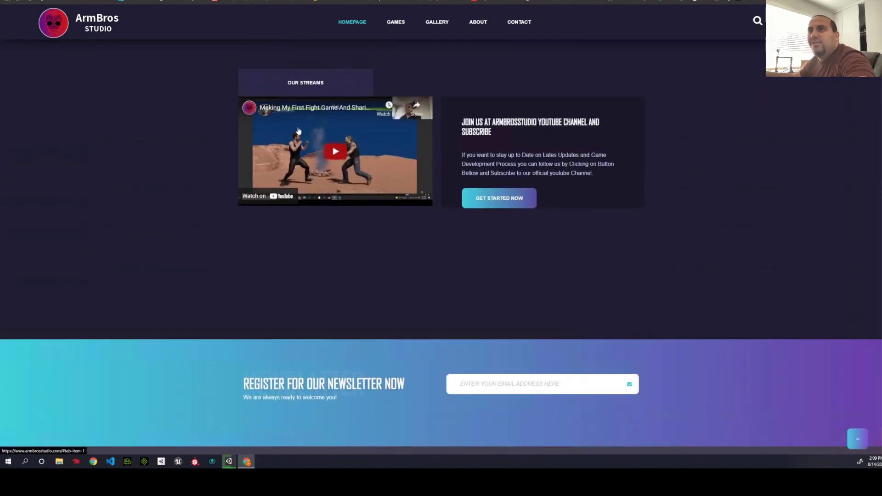
pyautogui.scroll(2, 332, 158)
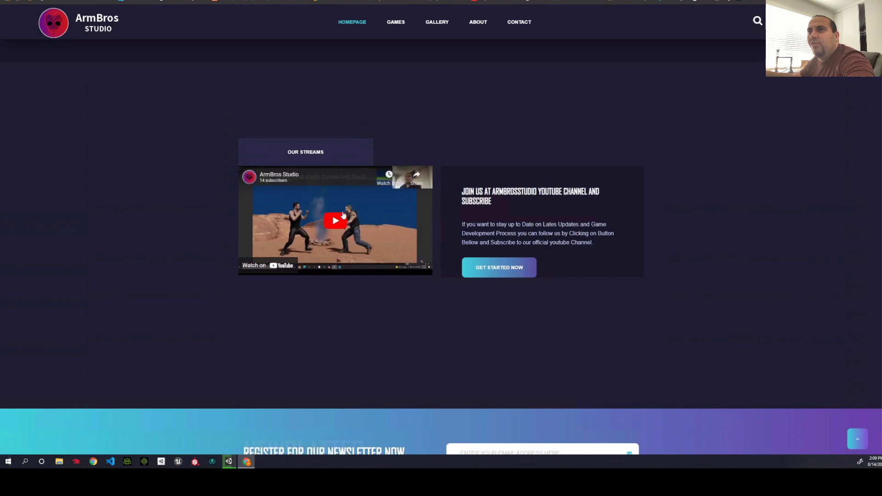
# Play the stream video, toggle fullscreen on and off, and pause it at 33:42.
pyautogui.click(344, 209)
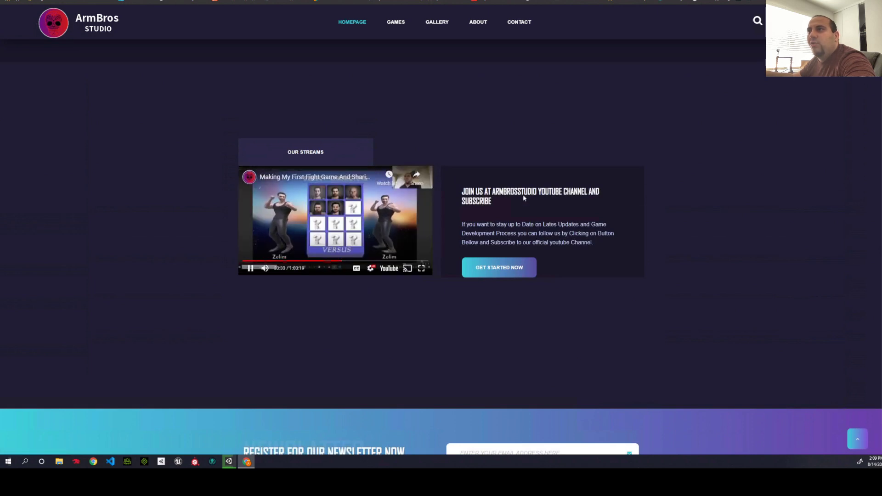
pyautogui.click(428, 269)
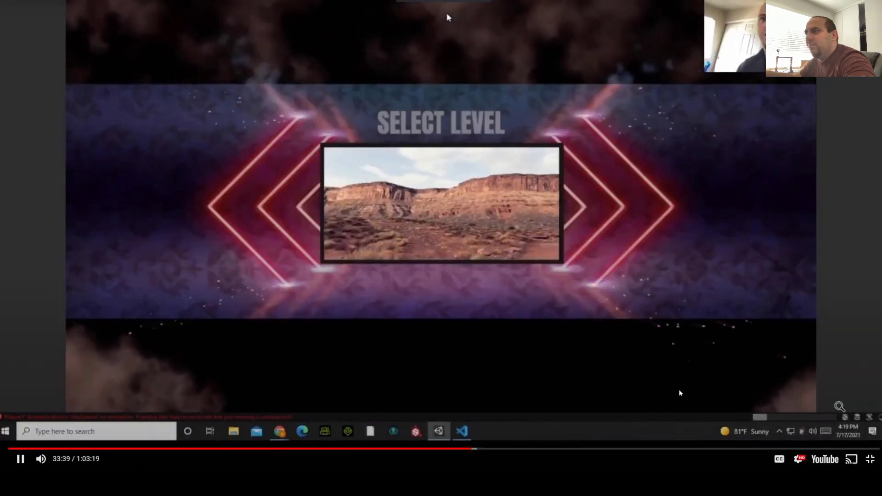
pyautogui.click(870, 459)
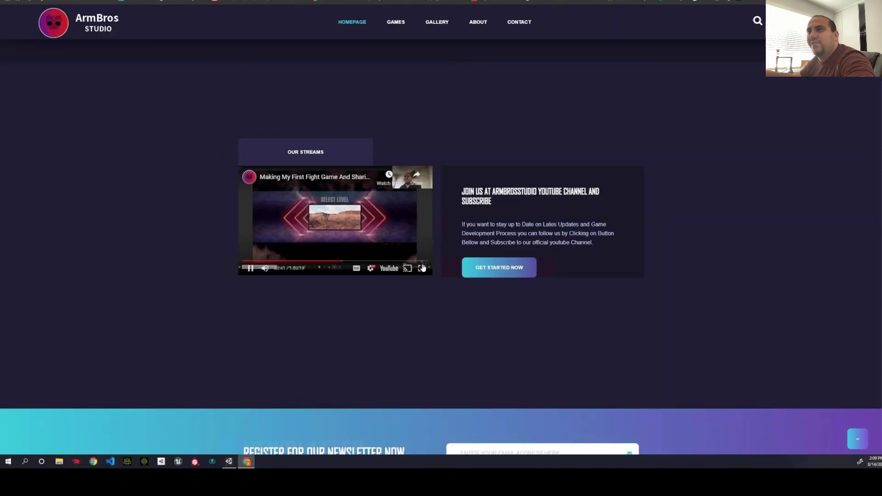
pyautogui.click(250, 269)
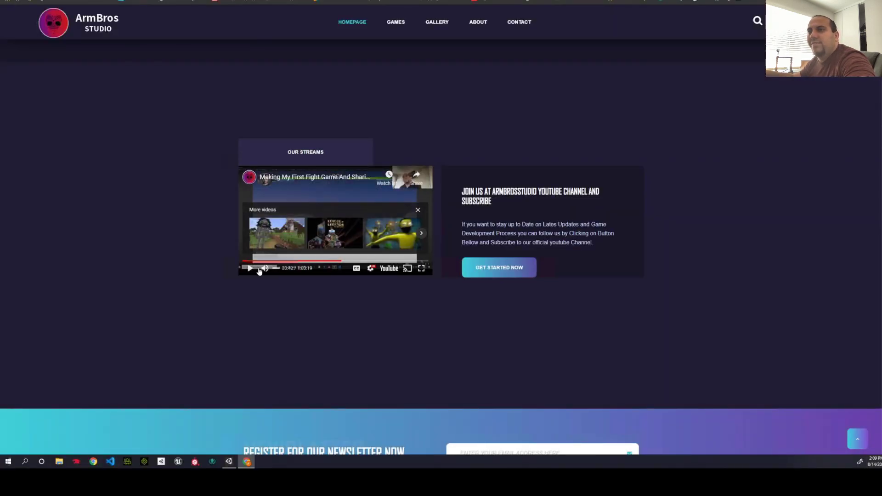
pyautogui.scroll(10, 567, 226)
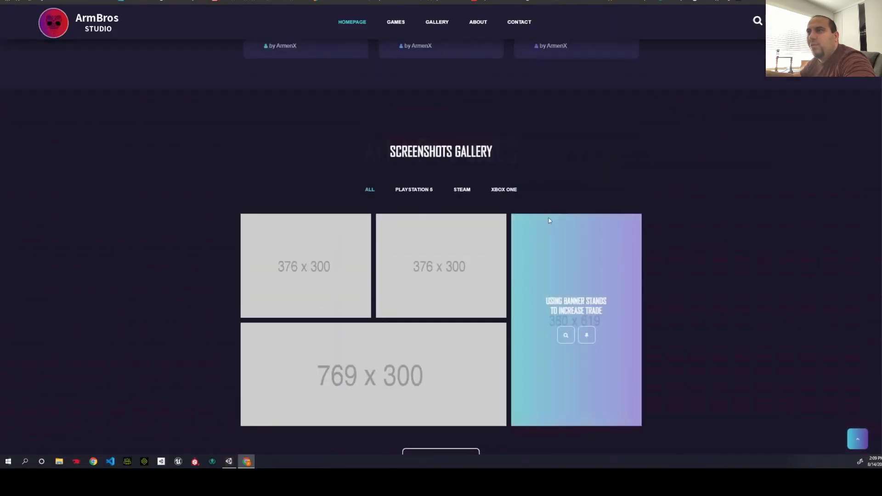
pyautogui.scroll(8, 552, 219)
pyautogui.scroll(-2, 526, 183)
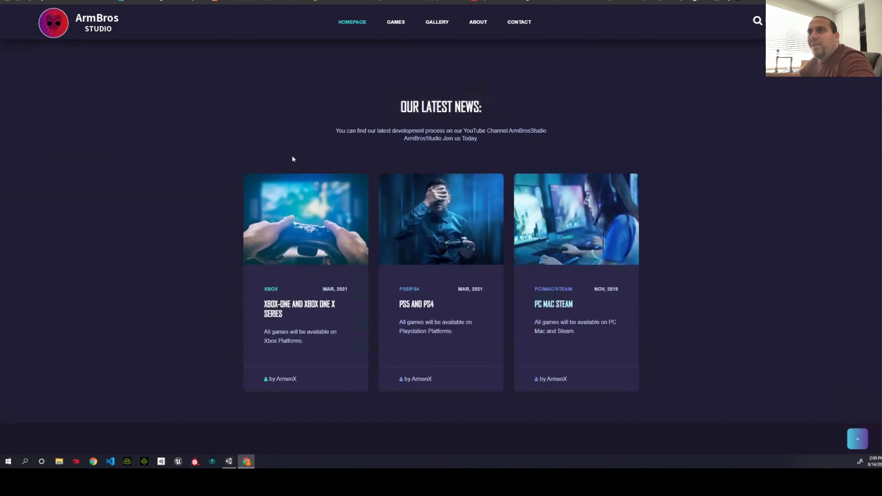
pyautogui.scroll(10, 289, 230)
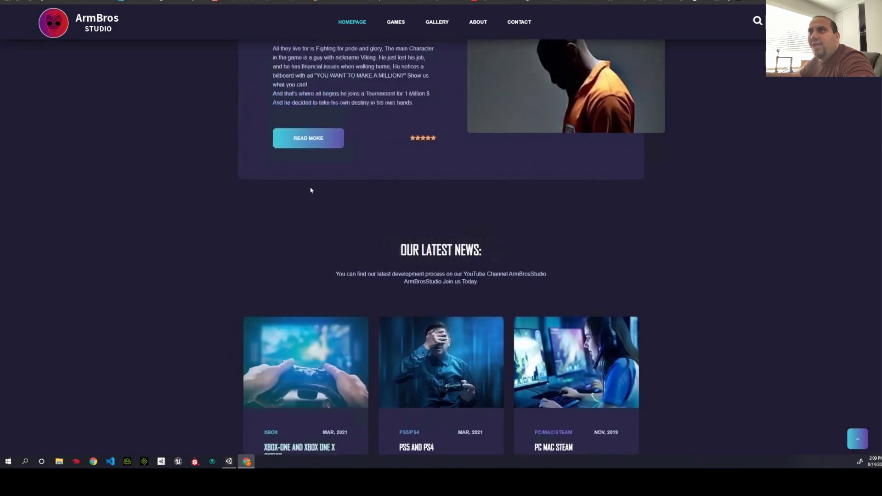
pyautogui.scroll(5, 434, 231)
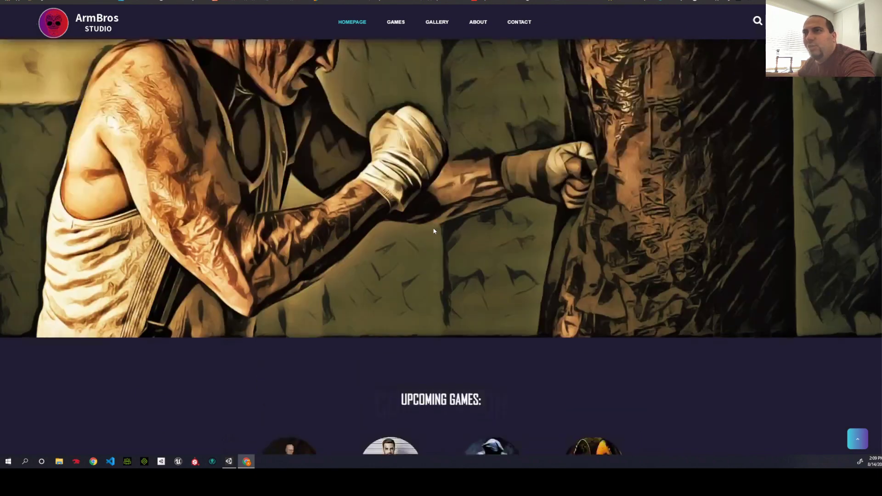
pyautogui.scroll(-2, 460, 267)
pyautogui.scroll(-4, 460, 257)
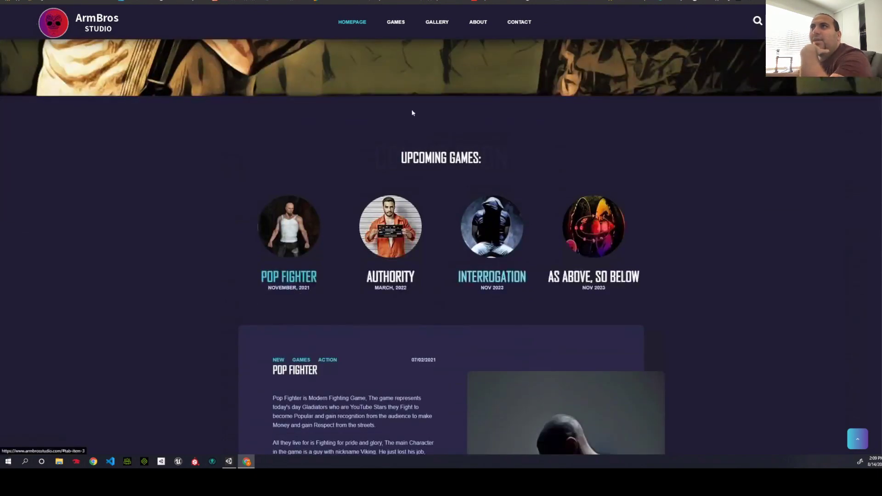
pyautogui.click(519, 28)
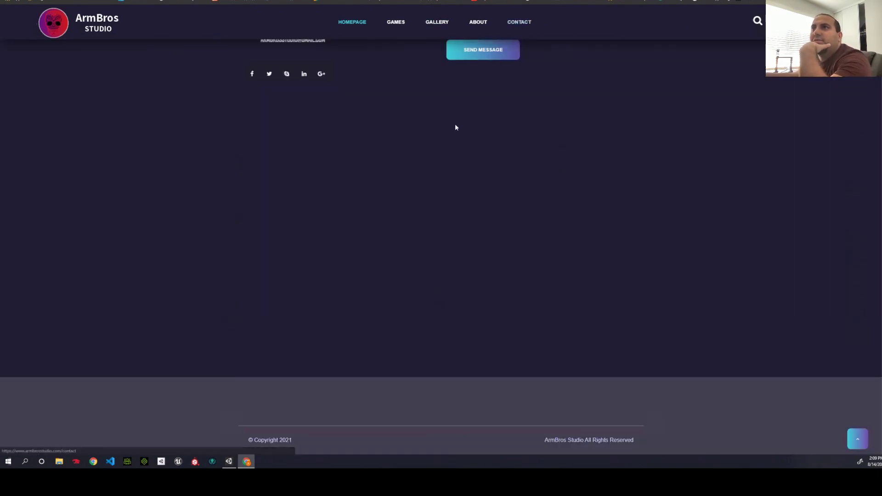
pyautogui.scroll(5, 455, 126)
pyautogui.scroll(-2, 219, 226)
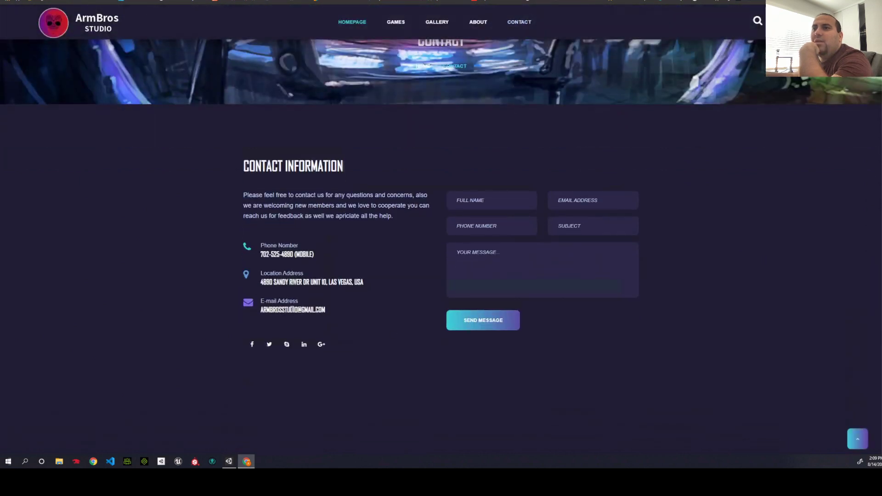
pyautogui.tripleClick(299, 311)
pyautogui.click(316, 310)
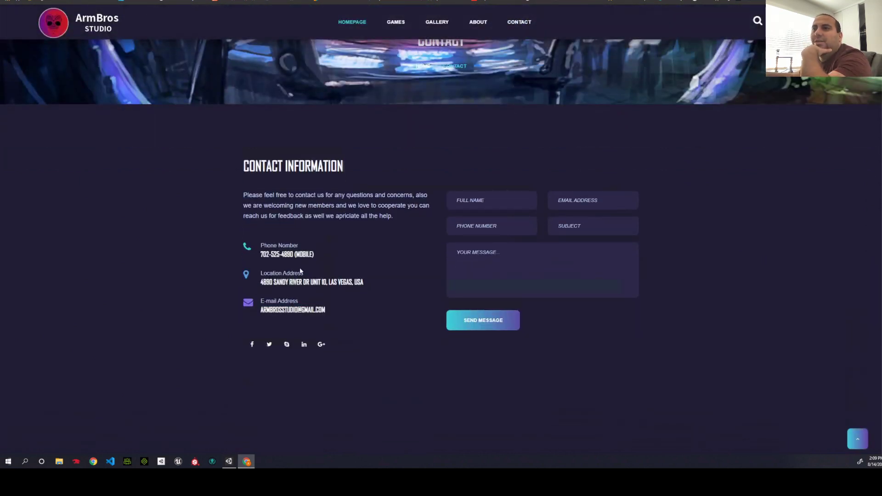
pyautogui.scroll(2, 295, 269)
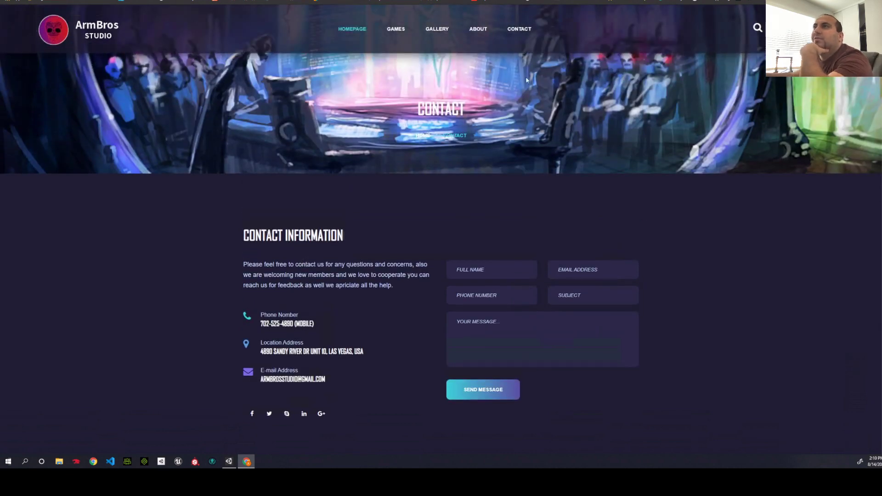
pyautogui.click(487, 29)
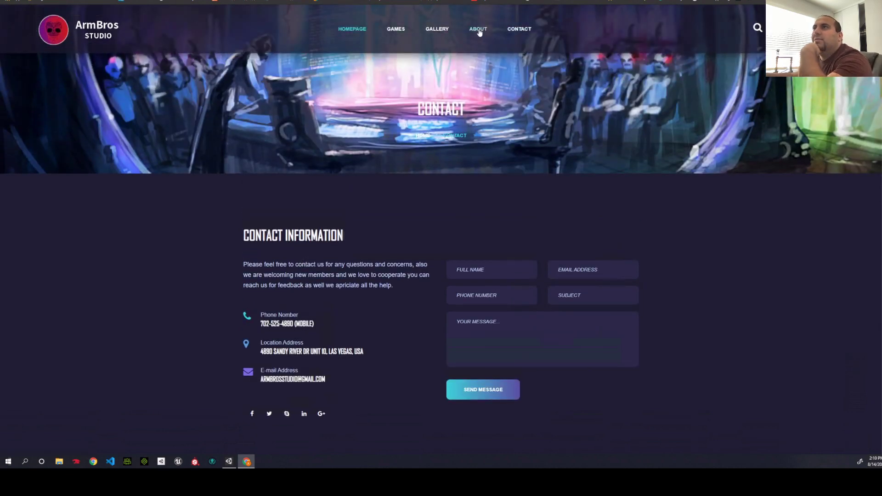
pyautogui.scroll(-2, 393, 112)
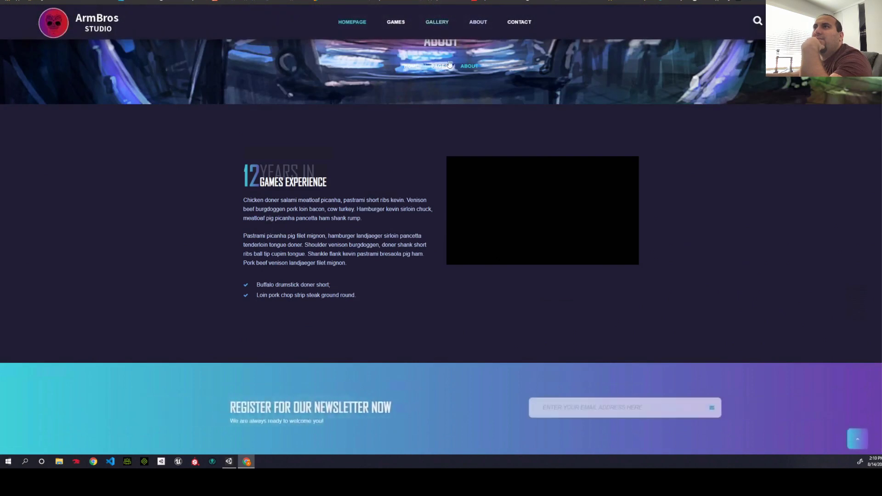
pyautogui.click(397, 23)
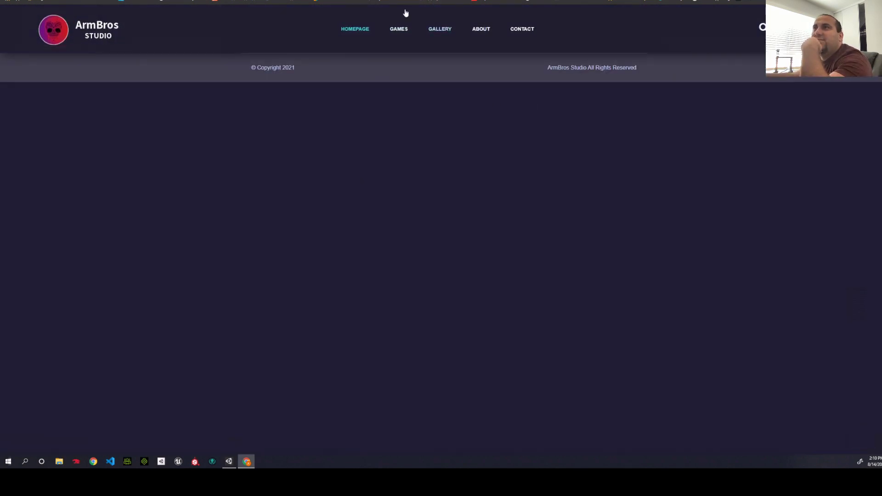
pyautogui.click(395, 28)
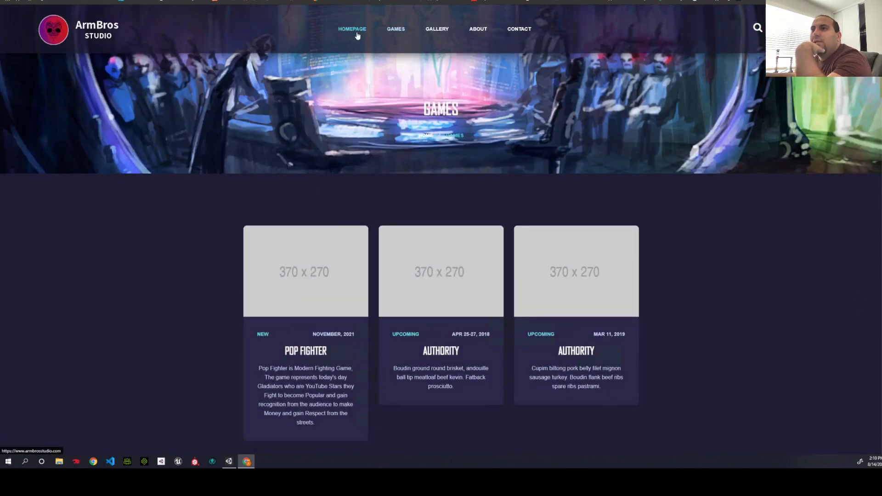
pyautogui.click(359, 31)
pyautogui.click(399, 26)
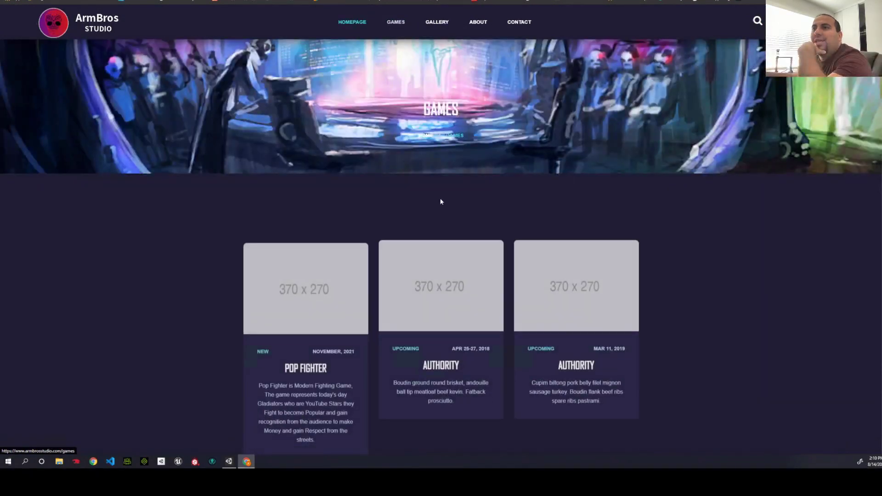
pyautogui.scroll(-3, 441, 199)
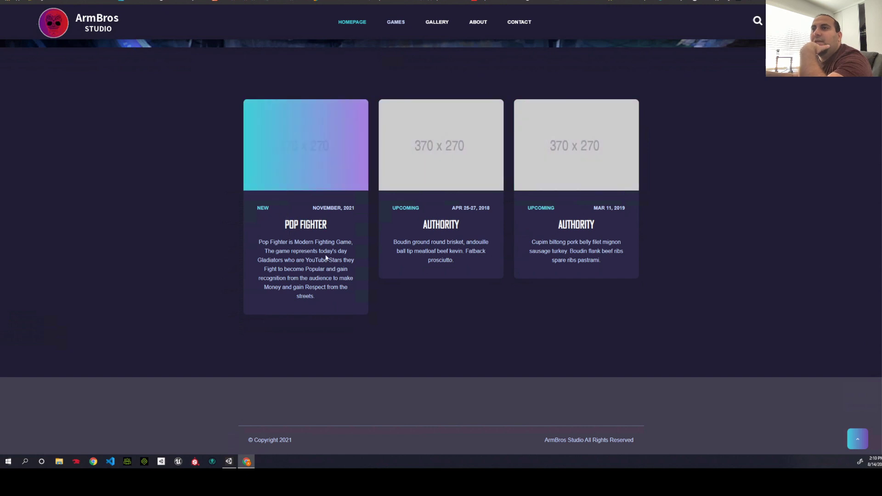
pyautogui.scroll(3, 300, 225)
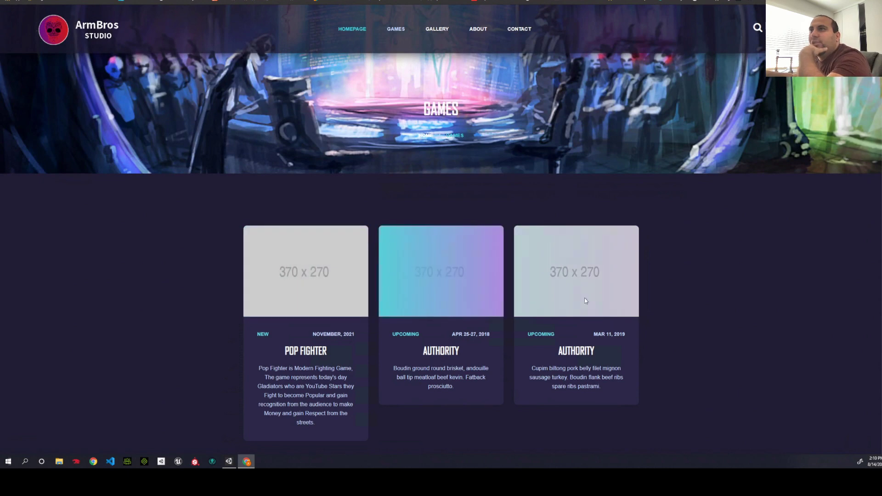
# Return to the ArmBros Studio homepage and reload it with F5.
pyautogui.click(363, 31)
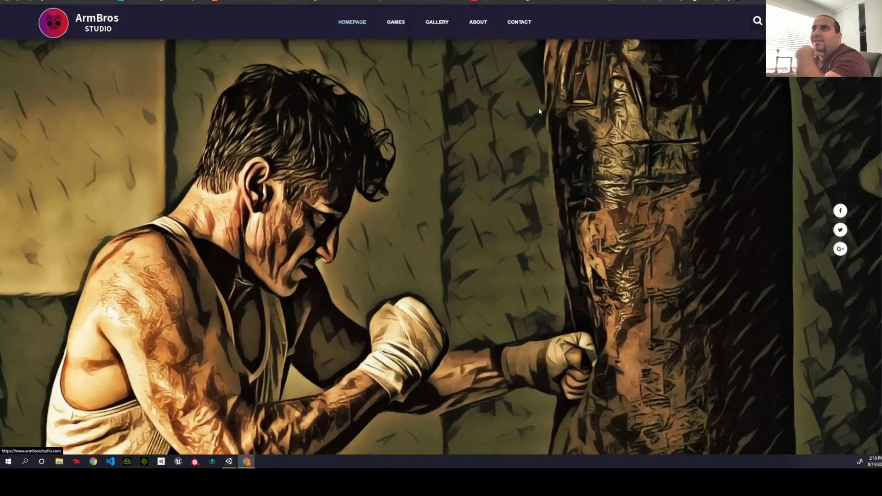
pyautogui.scroll(-8, 547, 115)
pyautogui.scroll(-2, 556, 124)
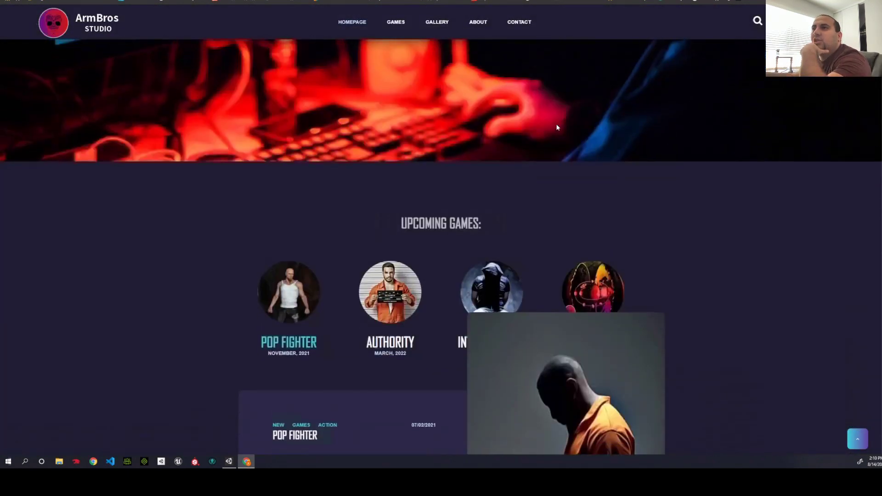
pyautogui.scroll(7, 553, 127)
pyautogui.scroll(-5, 553, 131)
pyautogui.scroll(-6, 551, 131)
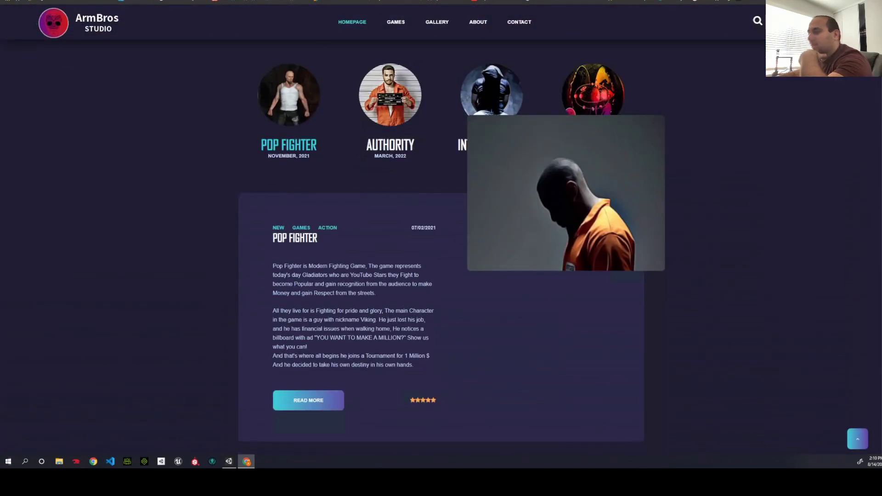
pyautogui.press('F5')
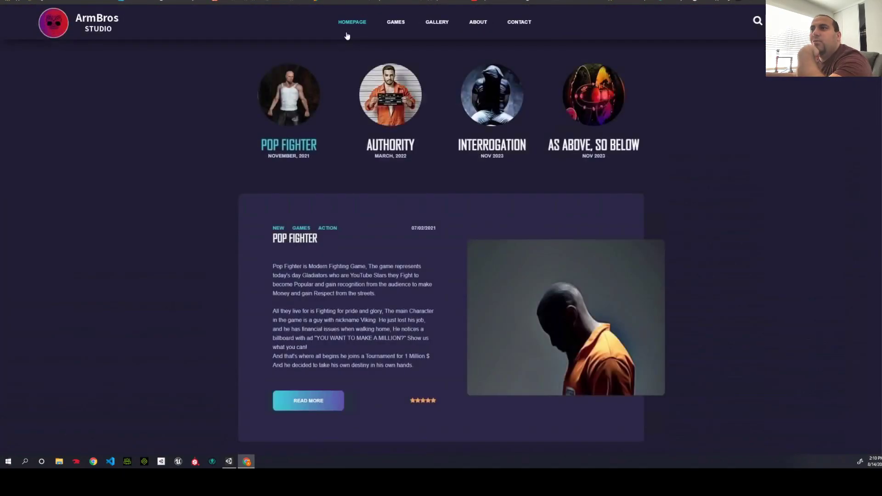
pyautogui.scroll(-1, 349, 57)
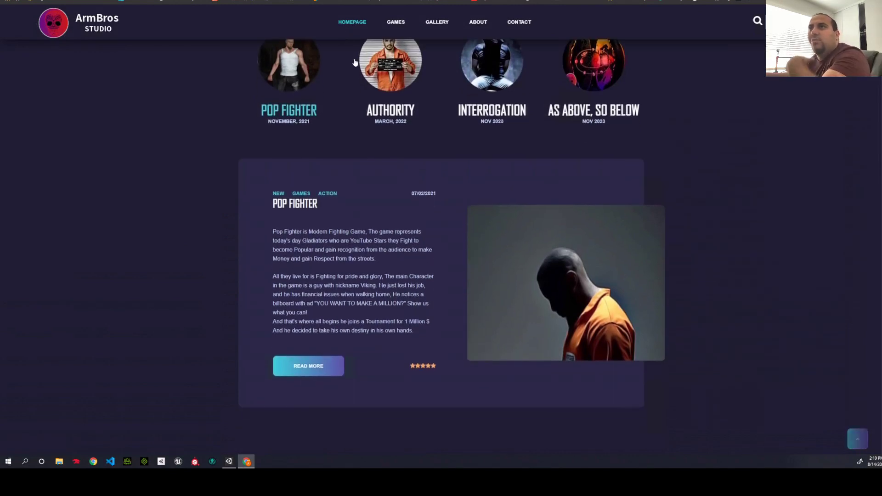
pyautogui.scroll(2, 354, 63)
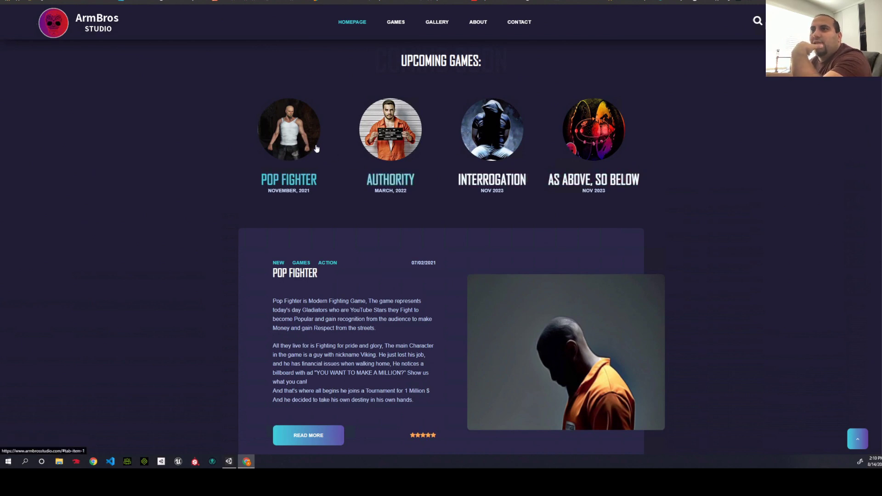
# Show Authority in the featured panel, highlight and clear its description, and scroll back up.
pyautogui.click(383, 199)
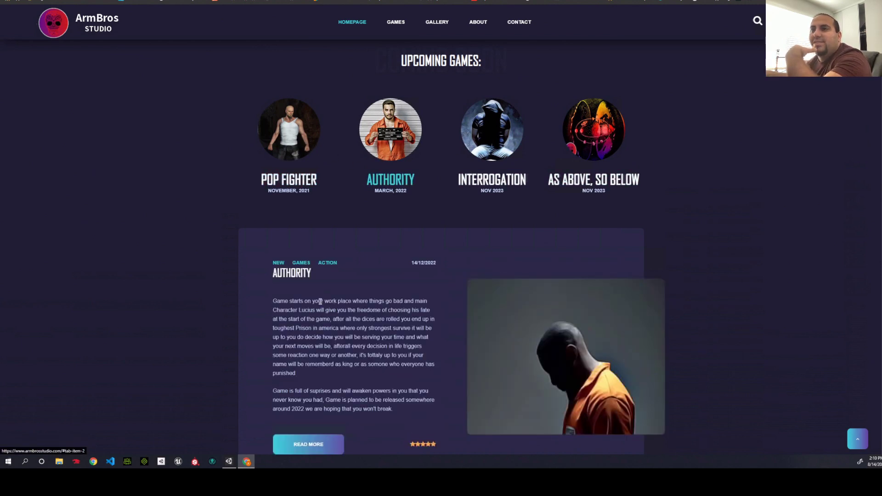
pyautogui.moveTo(274, 303); pyautogui.dragTo(402, 408)
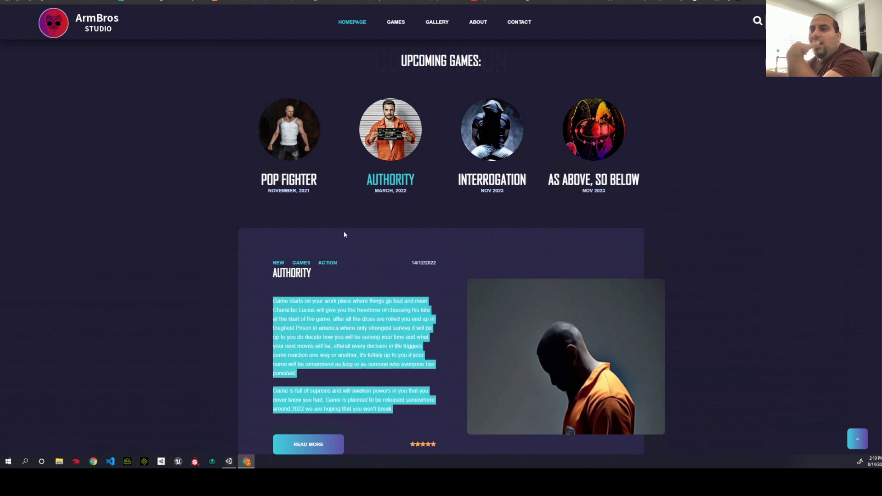
pyautogui.click(383, 328)
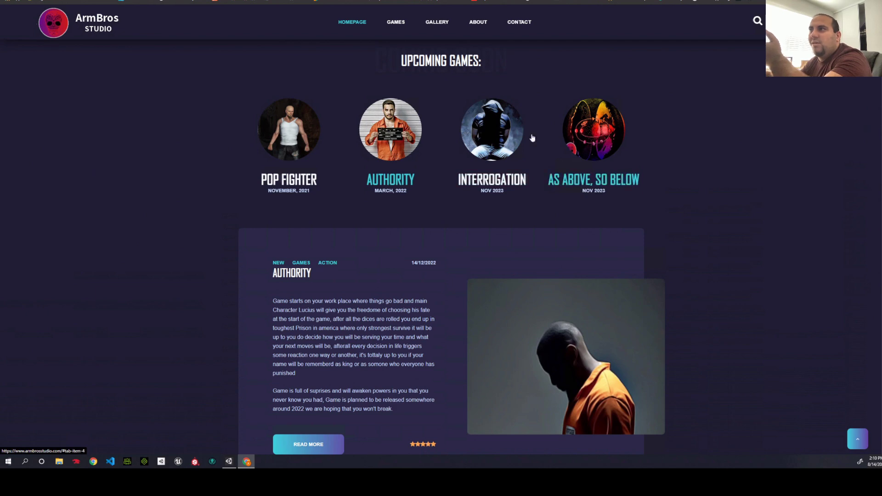
pyautogui.scroll(-8, 578, 133)
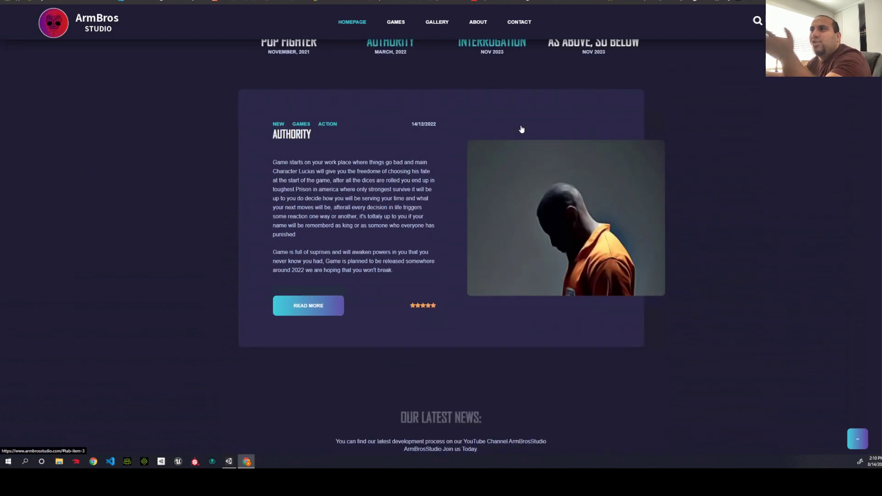
pyautogui.scroll(-9, 487, 122)
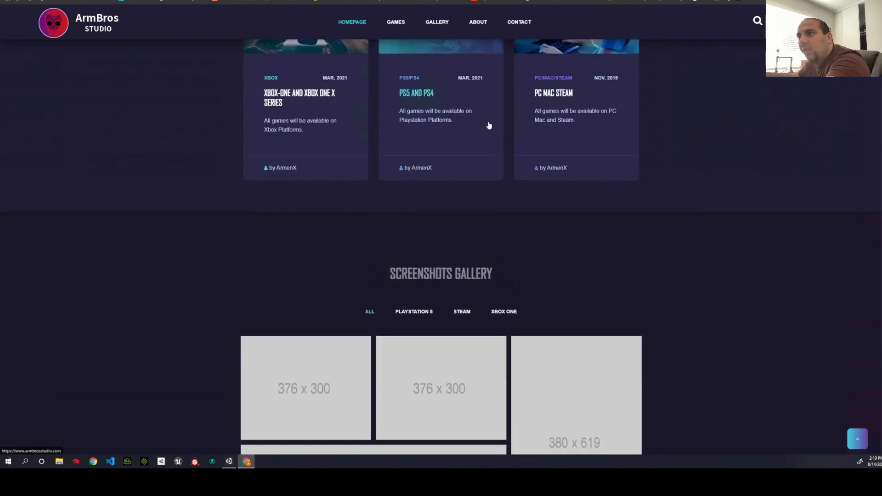
pyautogui.scroll(4, 482, 123)
pyautogui.scroll(18, 481, 125)
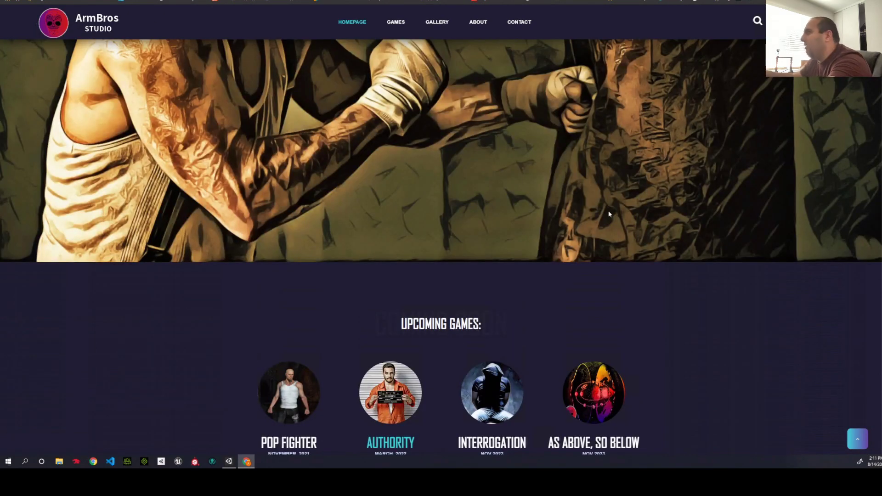
pyautogui.scroll(3, 609, 214)
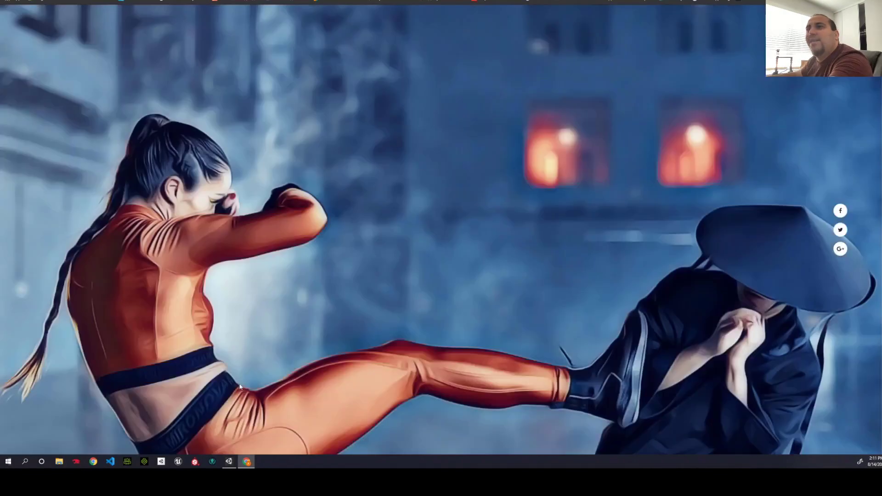
pyautogui.scroll(-2, 601, 397)
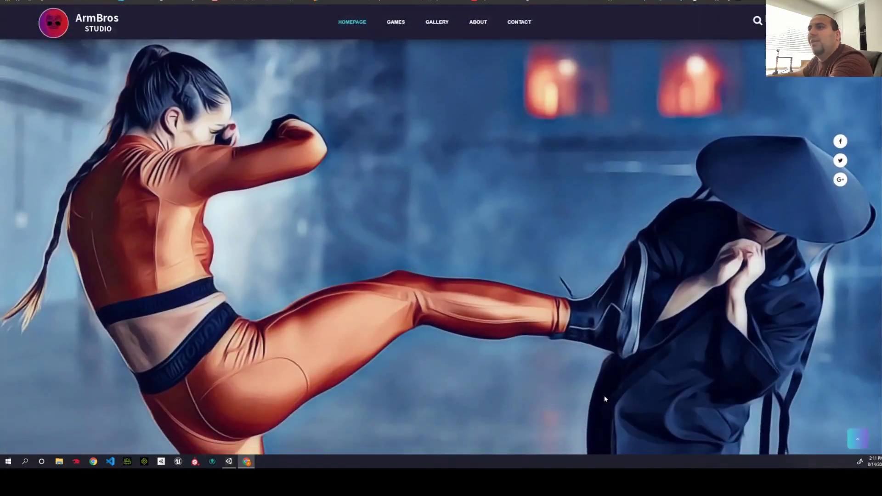
pyautogui.scroll(2, 604, 395)
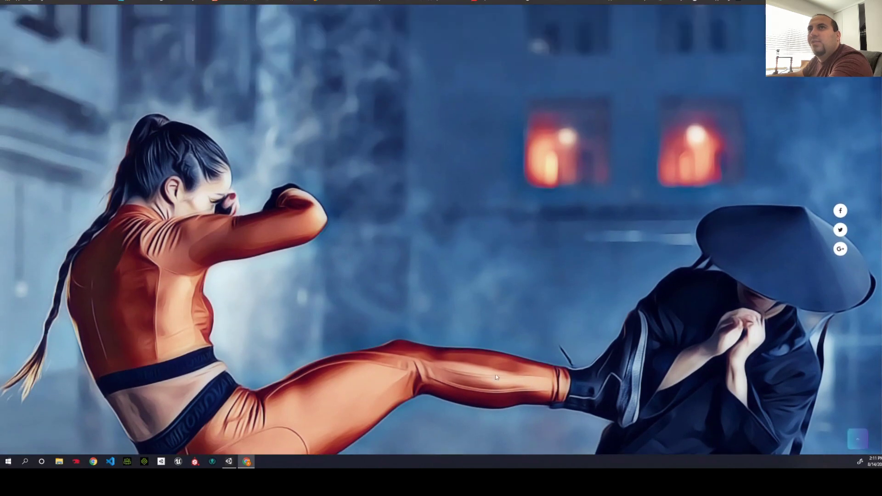
pyautogui.scroll(-2, 225, 247)
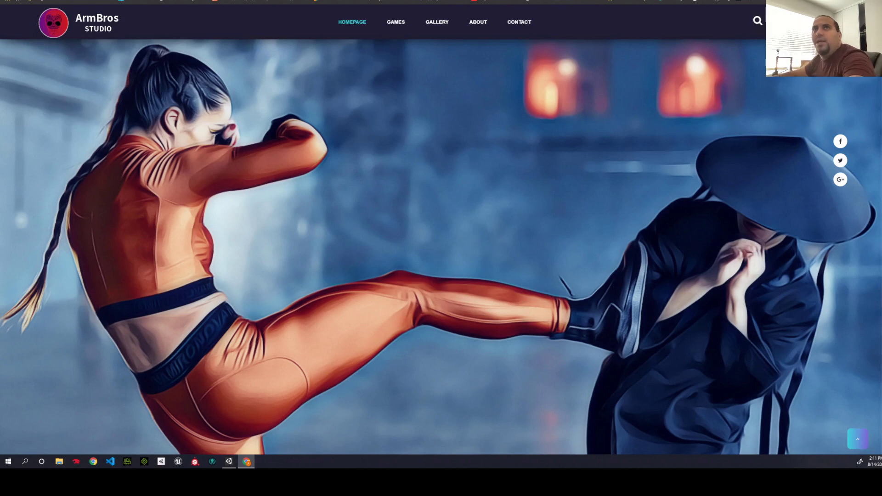
# In a new tab, open BeFunky's photo editor fresh and dismiss the new-features announcement.
pyautogui.hotkey('ctrl', 't')
pyautogui.write('befunky')
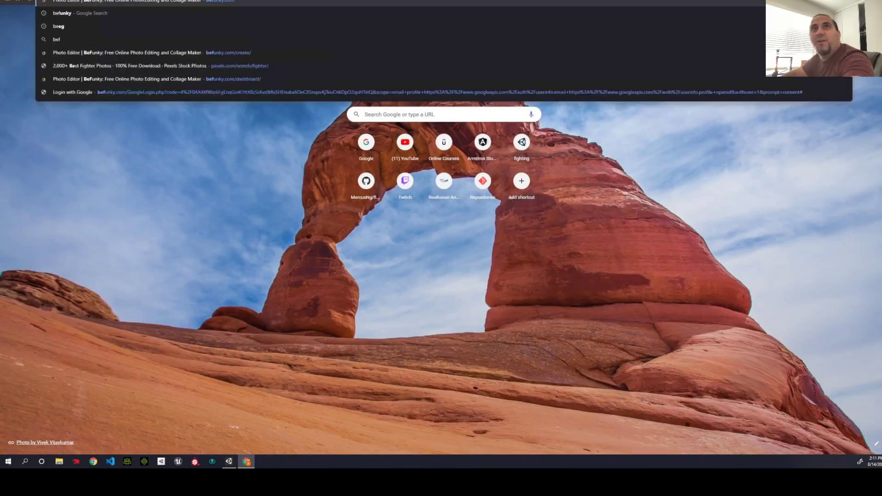
pyautogui.press('Return')
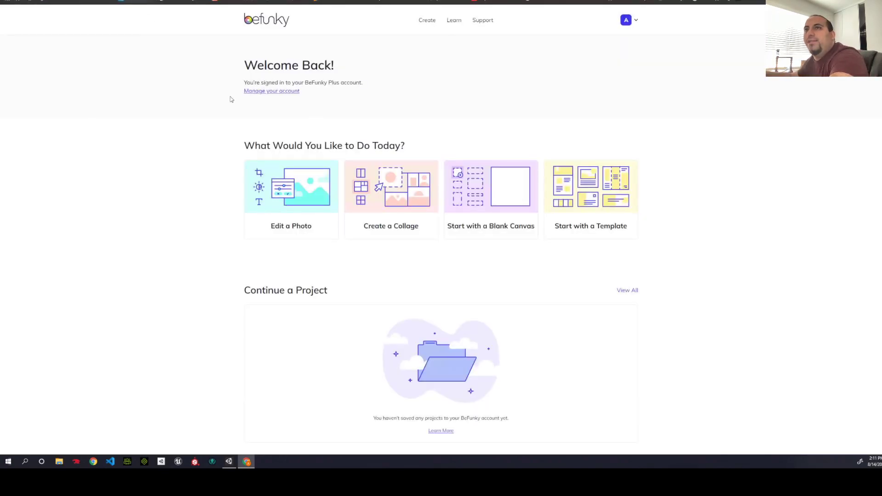
pyautogui.click(324, 199)
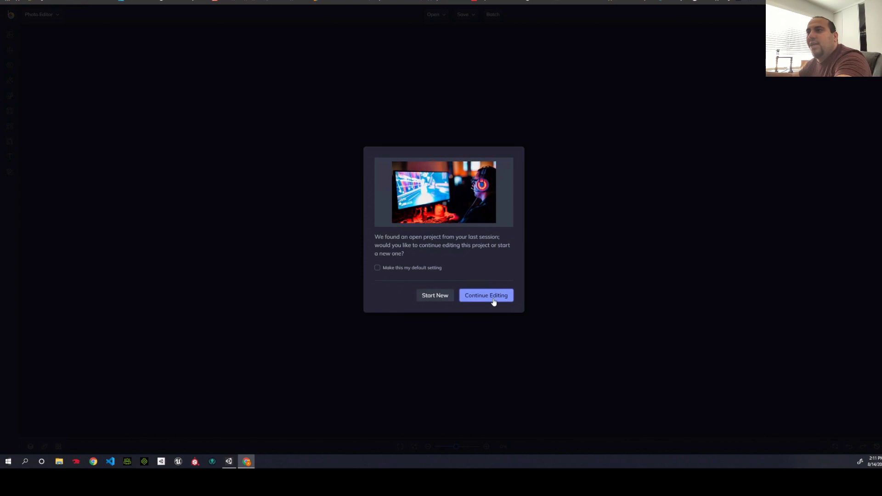
pyautogui.click(429, 296)
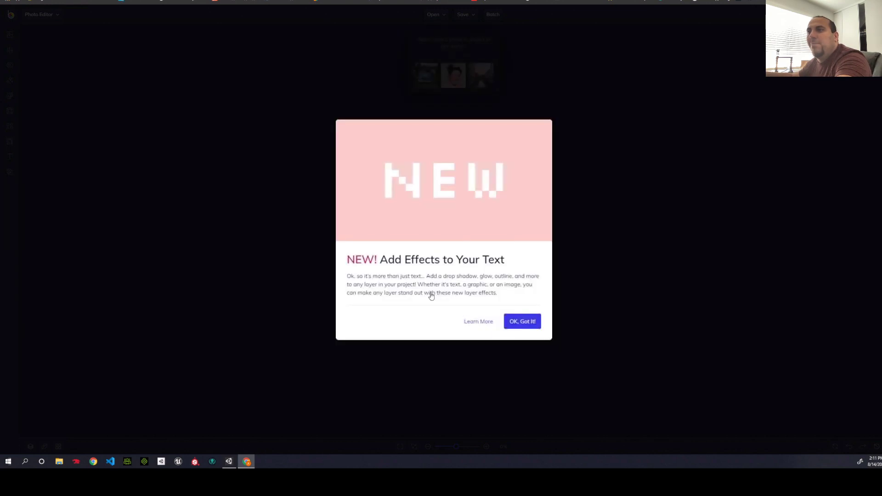
pyautogui.click(481, 322)
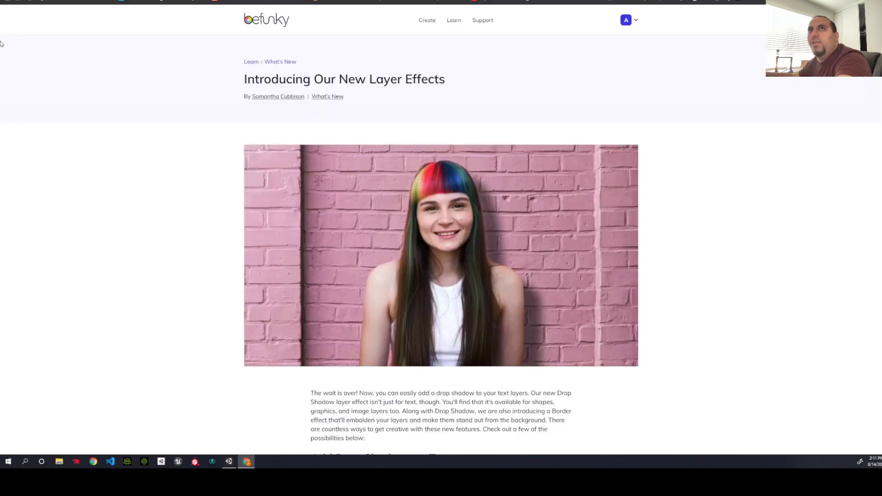
pyautogui.hotkey('ctrl', 'w')
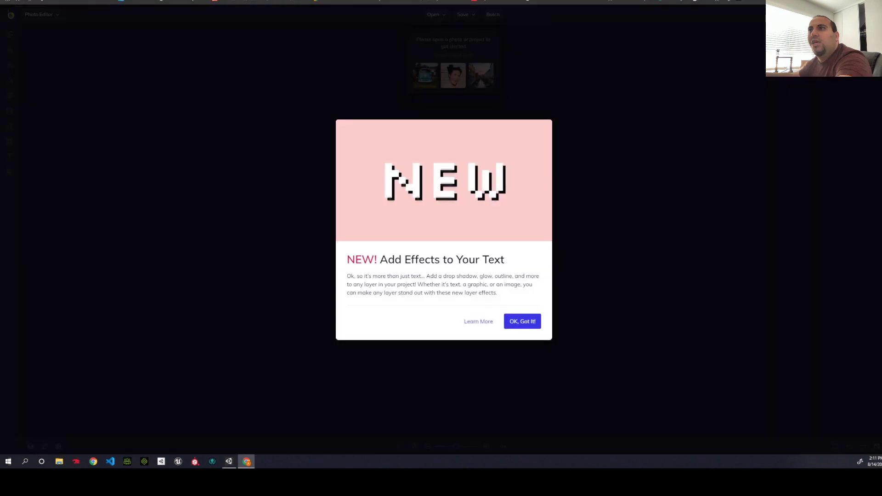
pyautogui.click(518, 323)
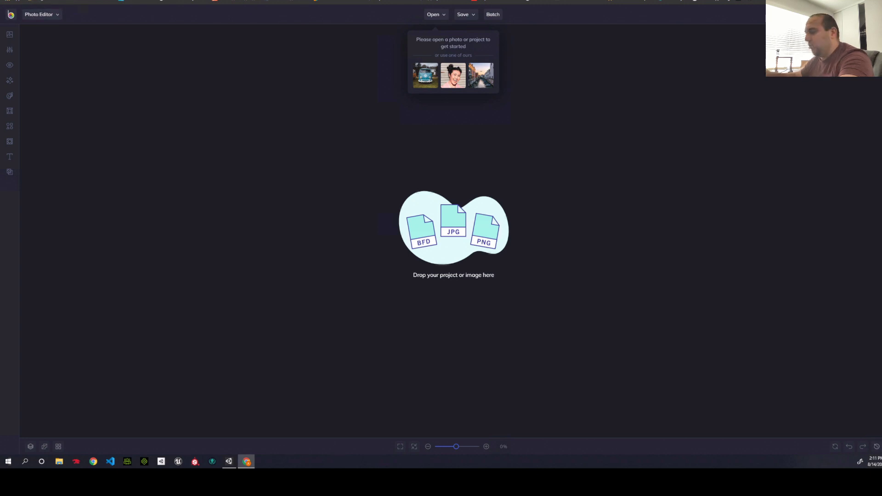
# Reload befunky.com, reopen the photo editor and show the editing-modes dropdown.
pyautogui.hotkey('ctrl', 'l')
pyautogui.write('befunky.com')
pyautogui.press('Return')
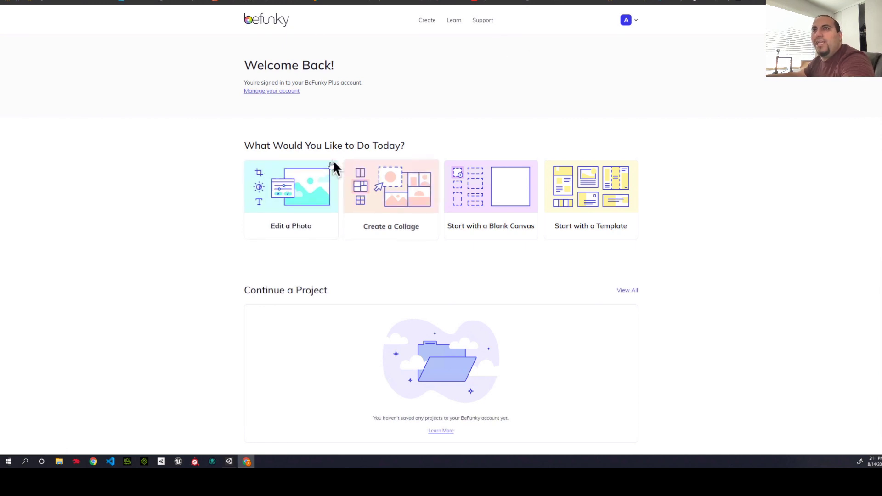
pyautogui.click(290, 191)
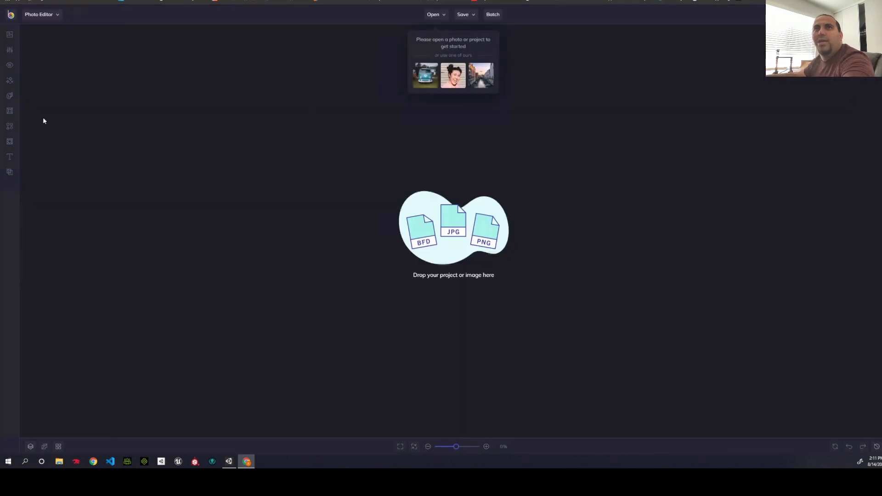
pyautogui.click(58, 17)
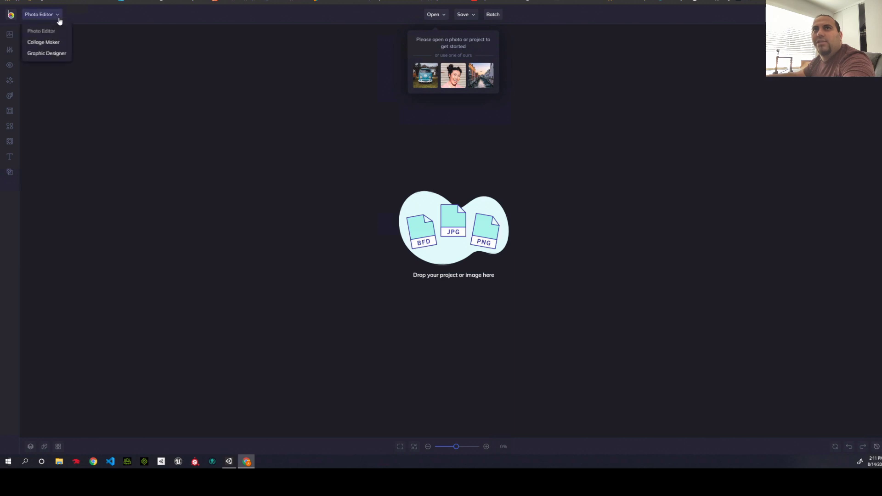
# Switch to Graphic Designer, start a new design and search templates for 'mountains'.
pyautogui.click(61, 53)
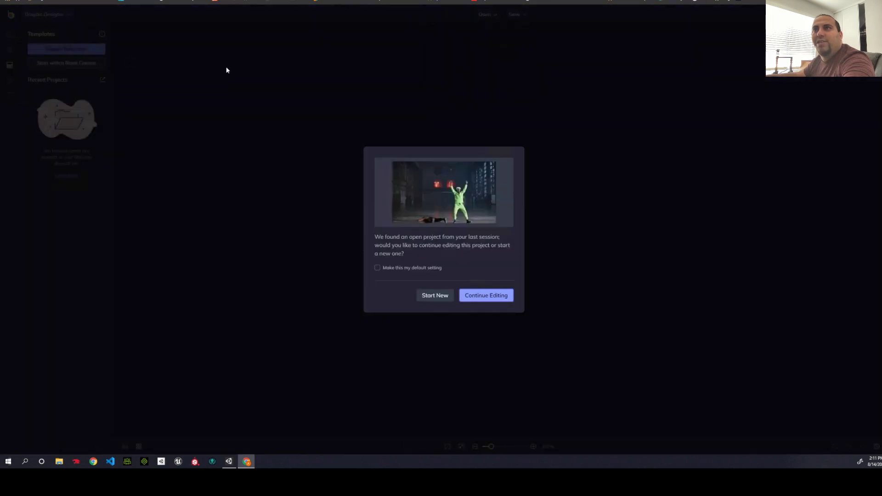
pyautogui.click(435, 298)
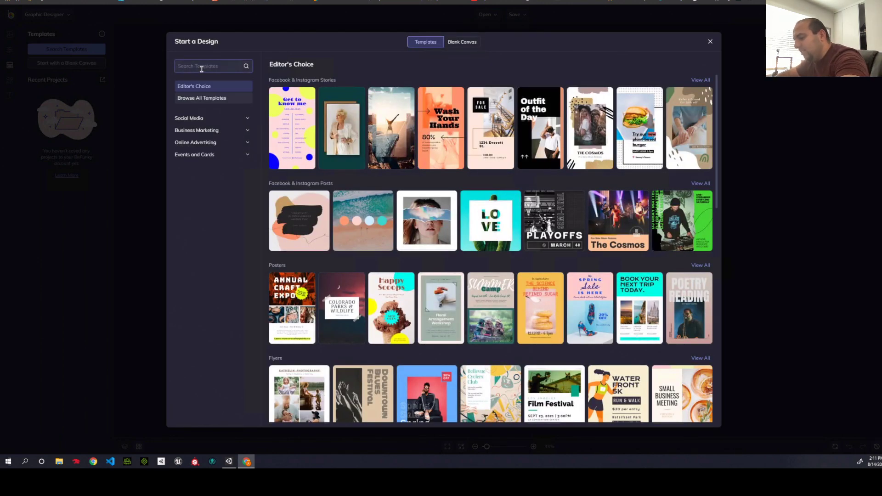
pyautogui.write('mountains')
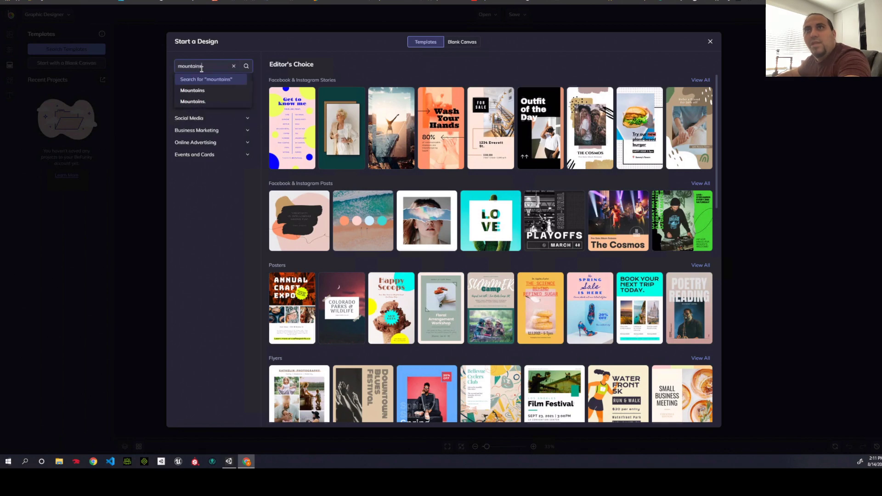
pyautogui.press('Down')
pyautogui.press('Return')
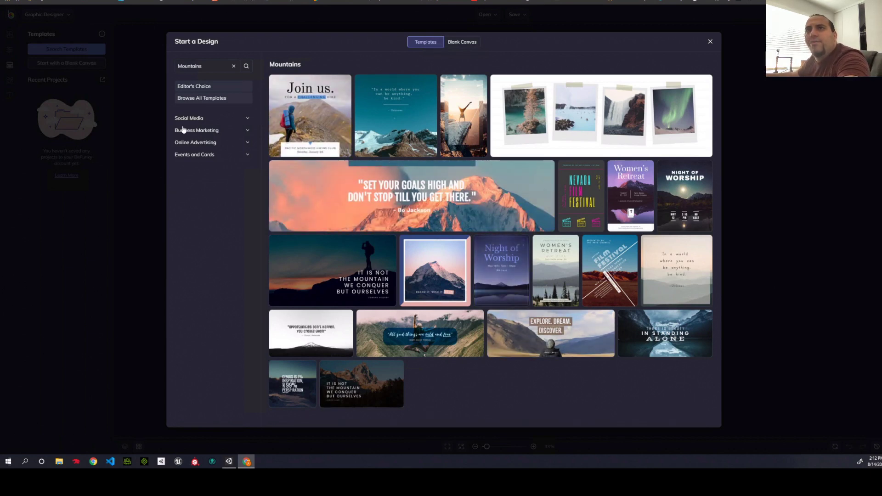
# Browse 'Nature' and Editor's Choice templates, then create a blank 1920×1080 Presentation canvas.
pyautogui.click(214, 99)
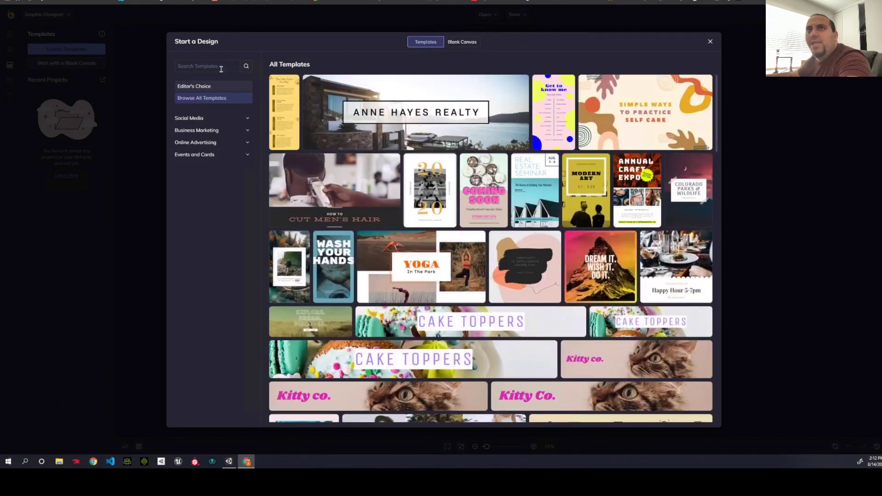
pyautogui.click(221, 69)
pyautogui.write('Nature')
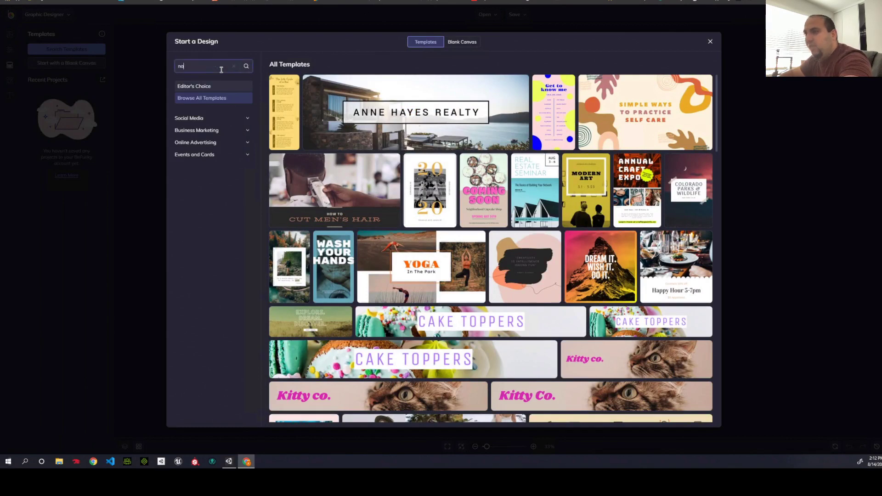
pyautogui.press('Return')
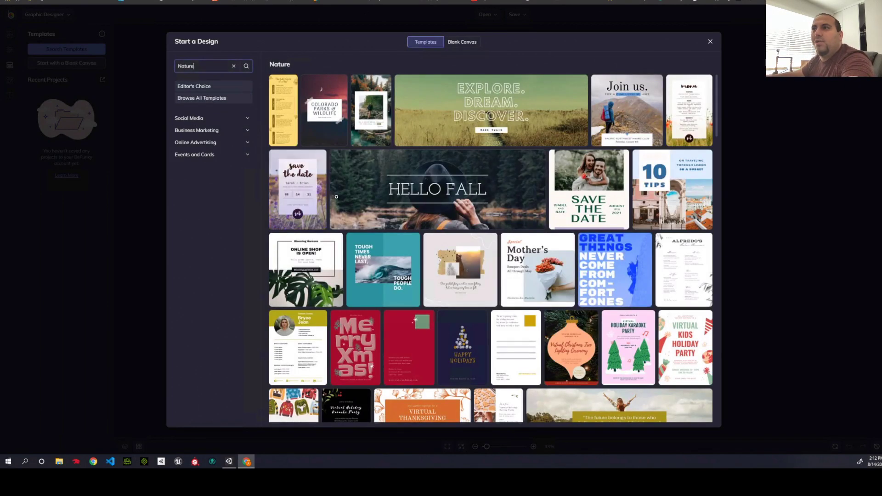
pyautogui.scroll(-2, 409, 257)
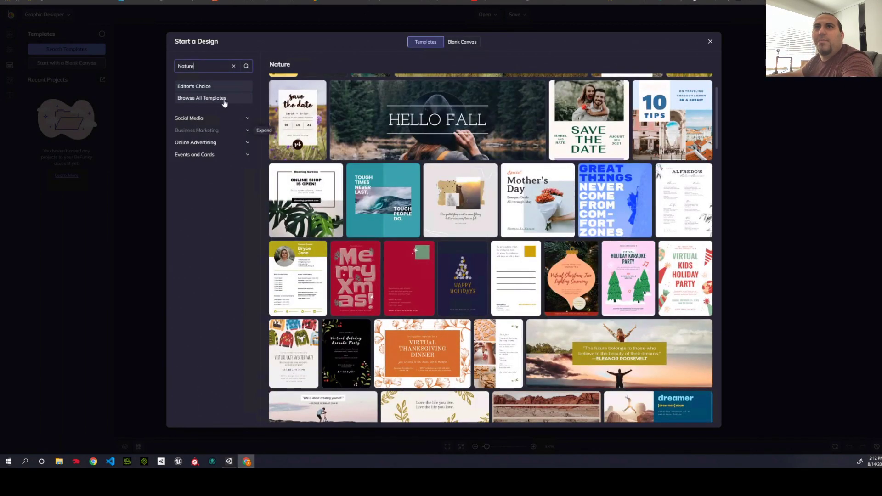
pyautogui.click(219, 87)
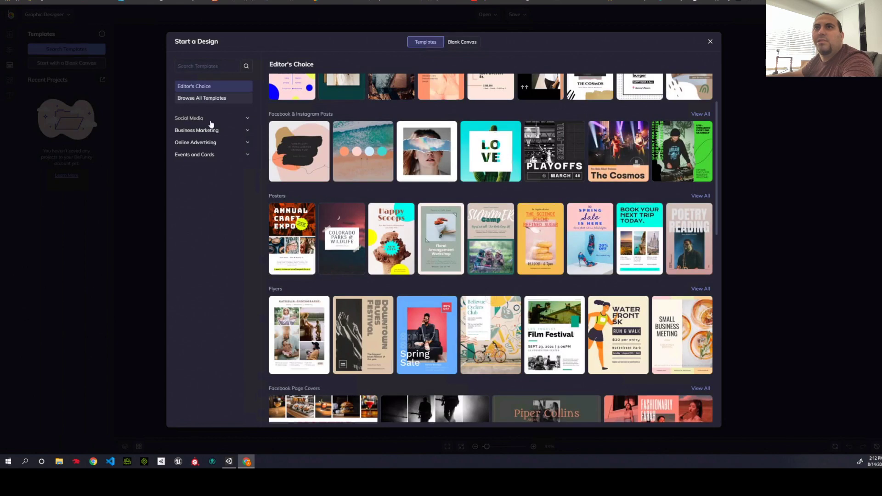
pyautogui.click(191, 70)
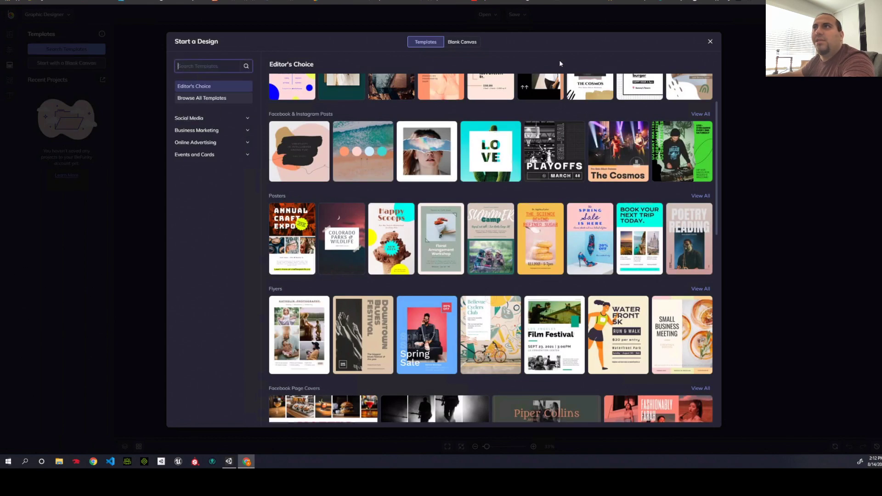
pyautogui.click(473, 48)
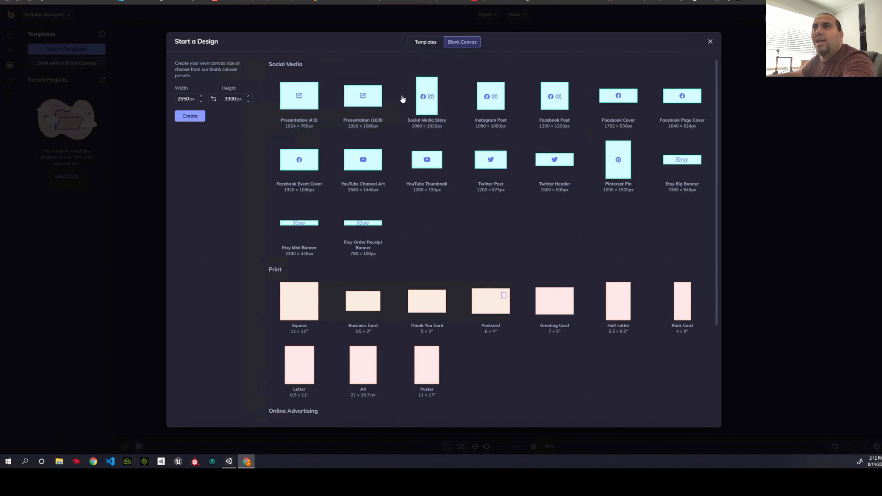
pyautogui.click(373, 113)
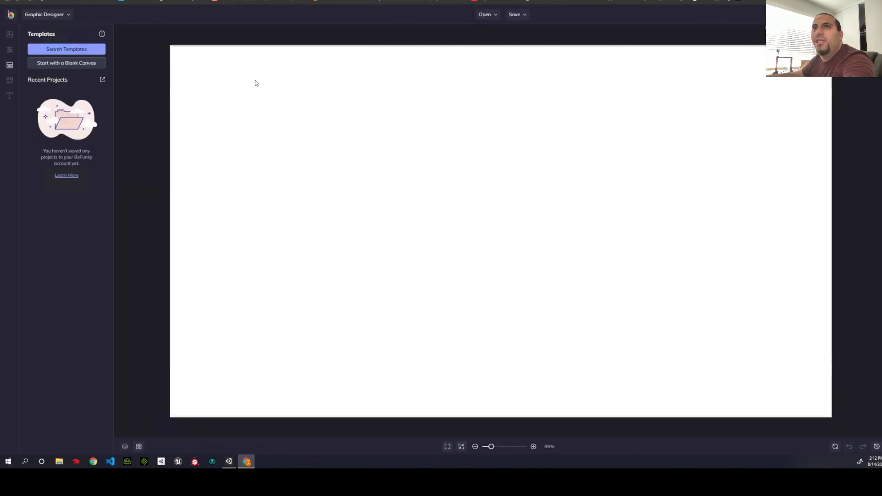
# Search the stock image library for 'mountains' and add the starry snowy mountain photo.
pyautogui.click(8, 36)
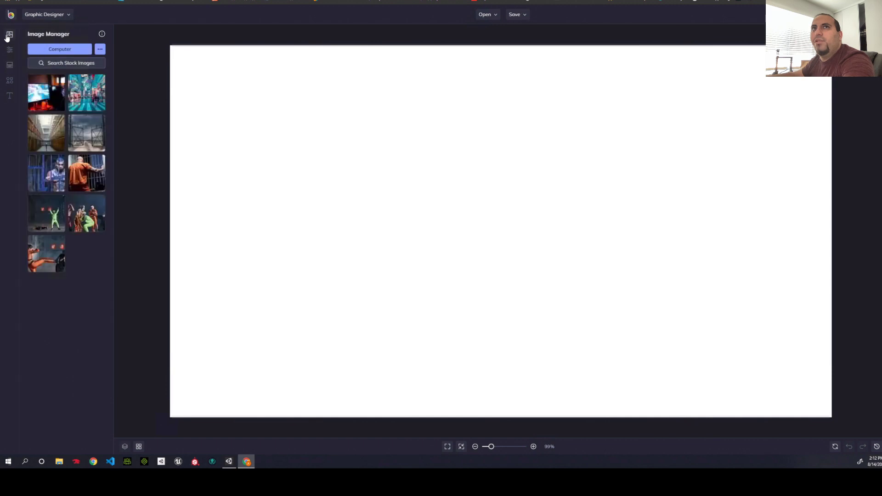
pyautogui.click(73, 64)
pyautogui.click(215, 66)
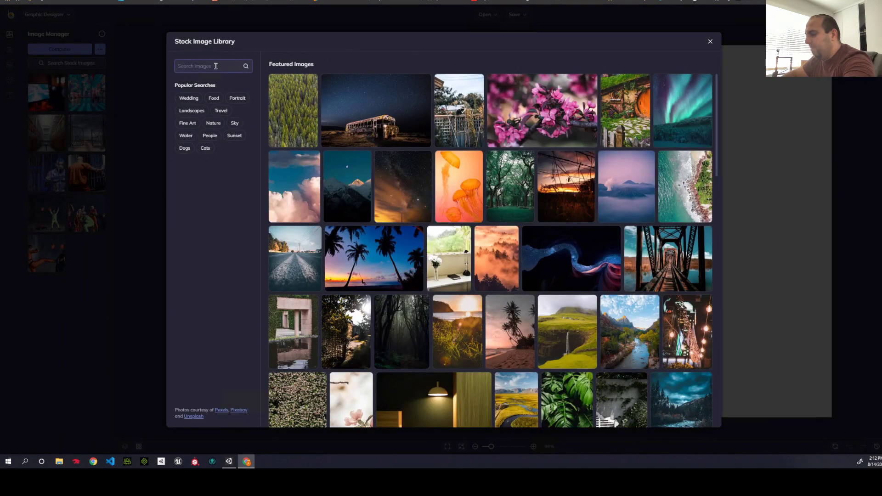
pyautogui.write('mountains')
pyautogui.press('Return')
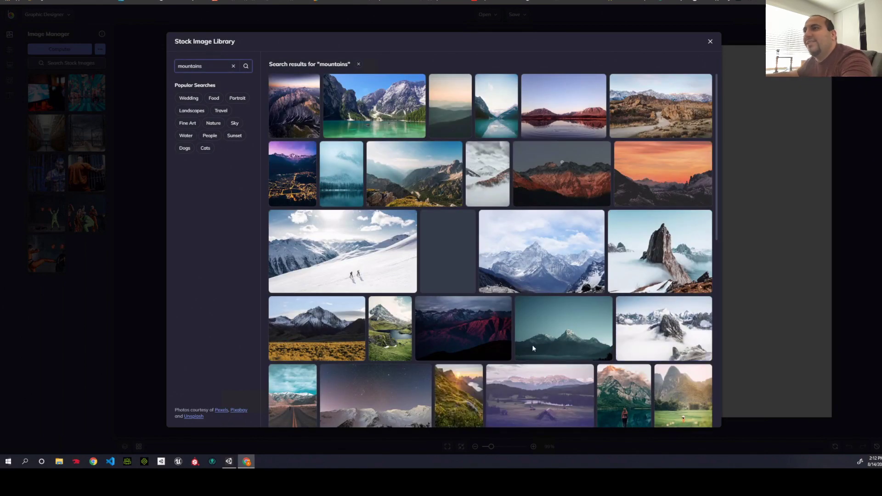
pyautogui.scroll(-1, 478, 324)
pyautogui.scroll(-1, 482, 326)
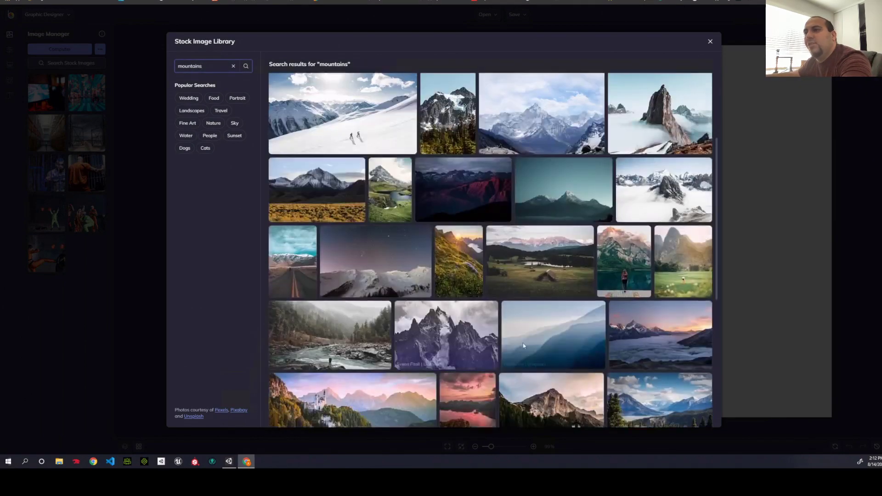
pyautogui.click(393, 274)
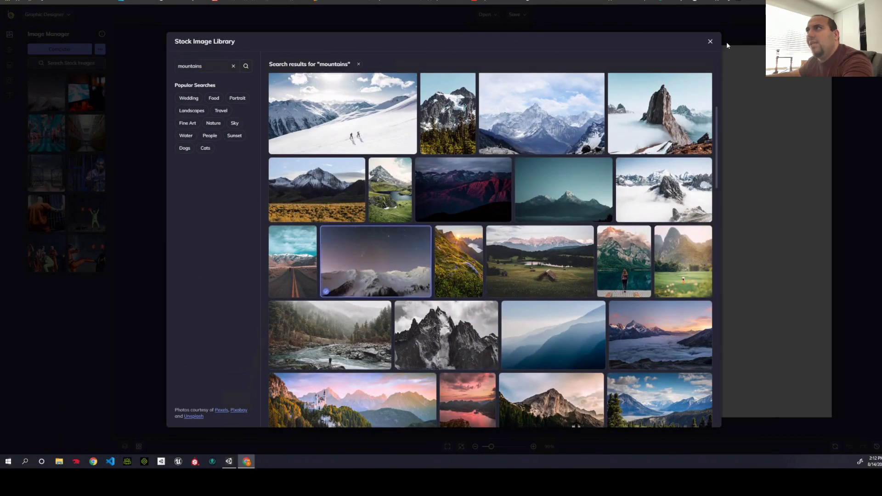
pyautogui.click(710, 42)
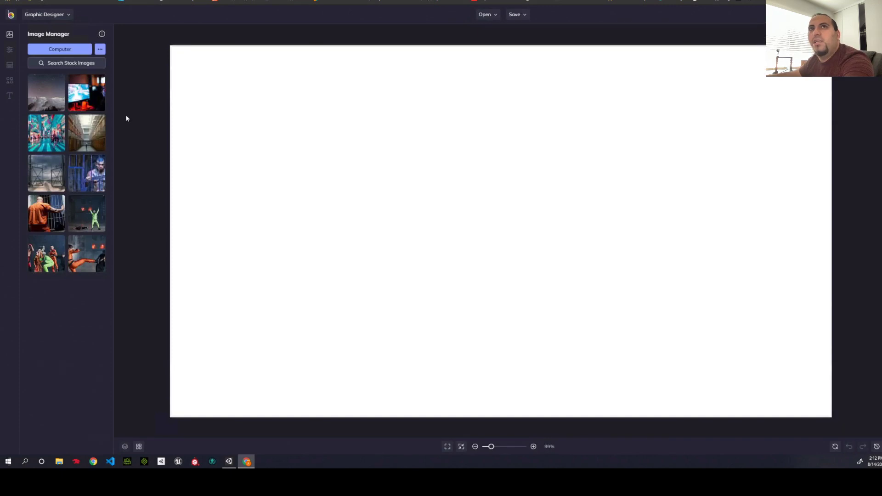
# Place the starry mountain photo on the canvas and resize it to cover the whole canvas.
pyautogui.moveTo(46, 92); pyautogui.dragTo(203, 129)
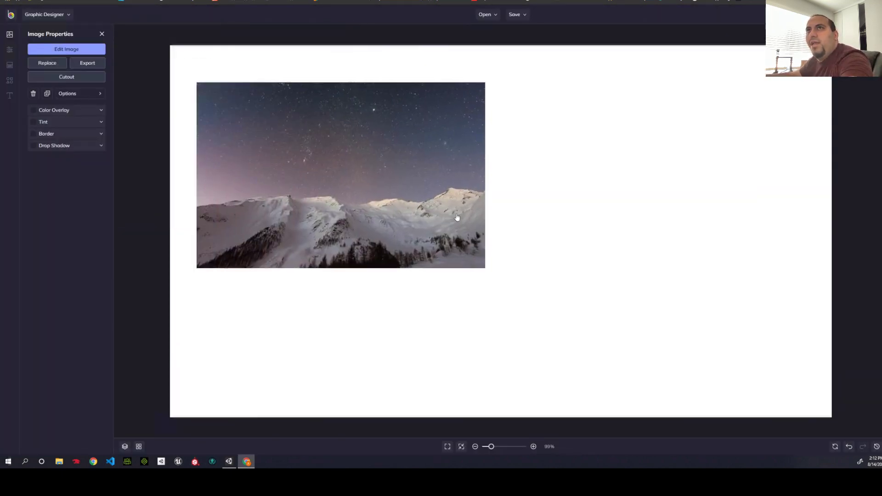
pyautogui.moveTo(393, 197); pyautogui.dragTo(370, 155)
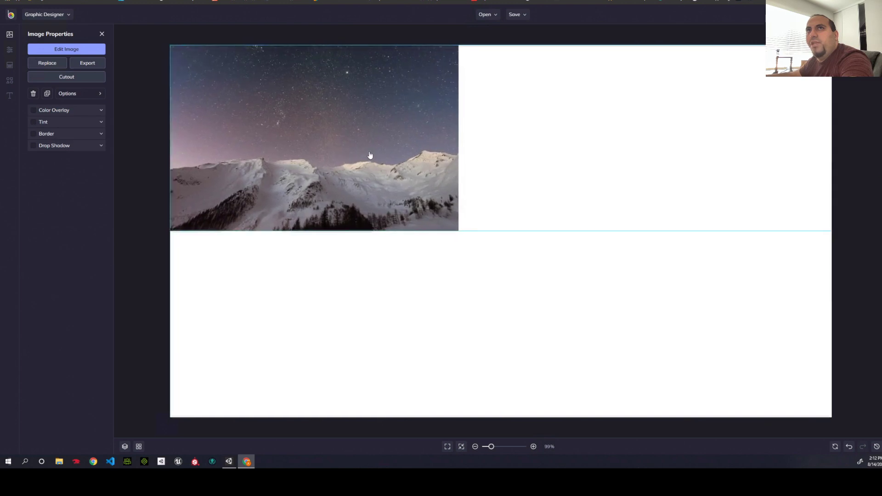
pyautogui.moveTo(459, 235); pyautogui.dragTo(857, 440)
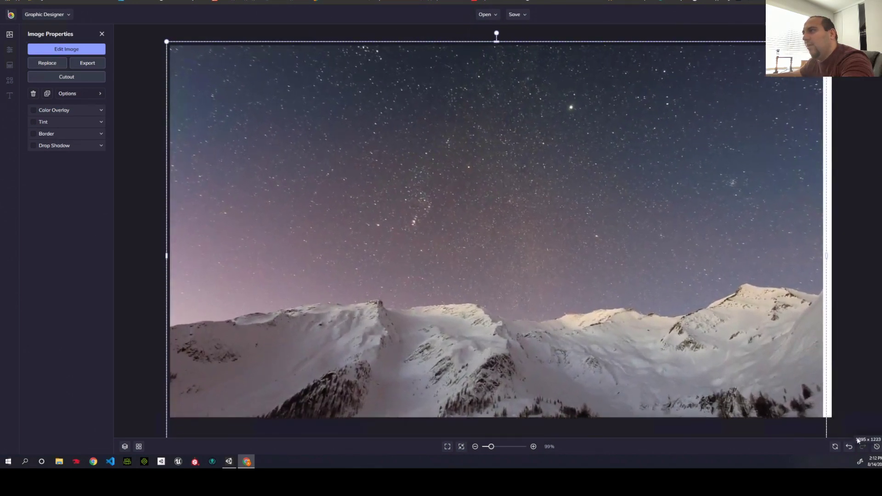
pyautogui.moveTo(493, 317); pyautogui.dragTo(491, 262)
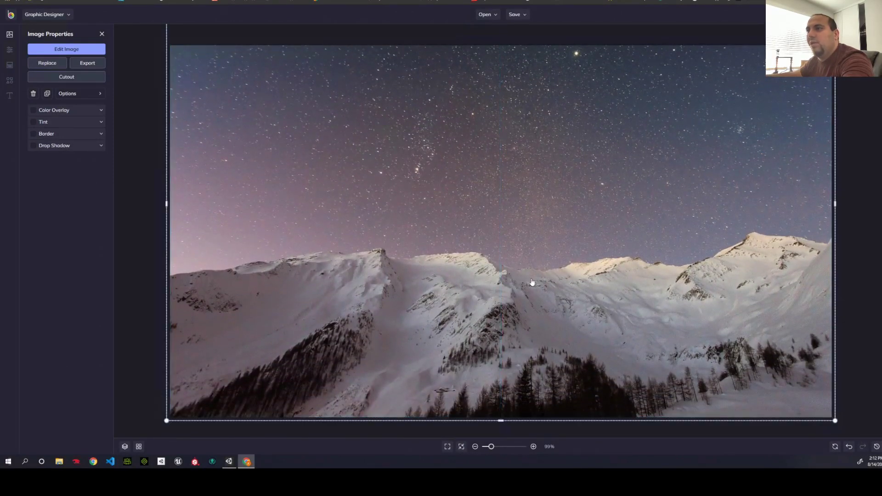
pyautogui.click(844, 257)
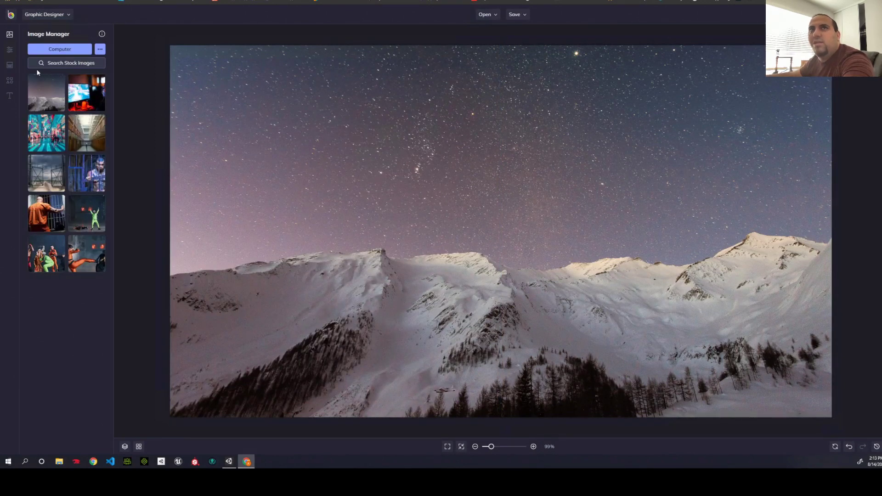
pyautogui.click(77, 13)
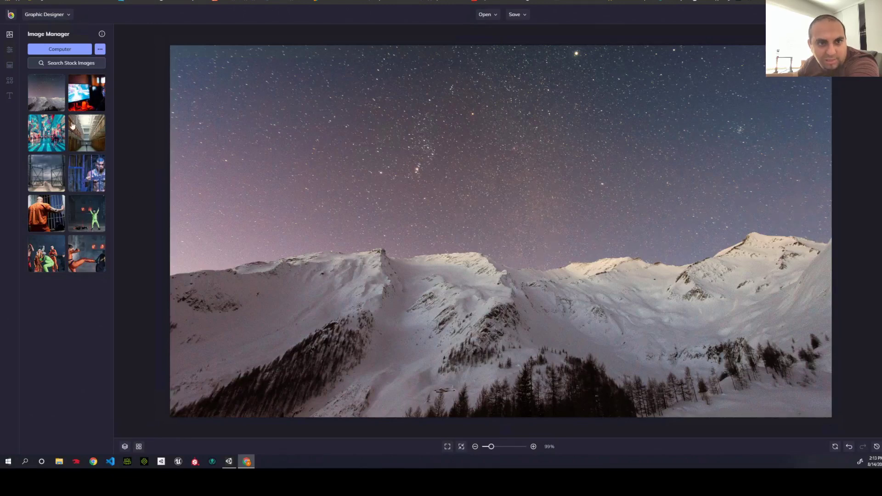
# Switch to the Photo Editor, then back to the Graphic Designer workspace.
pyautogui.click(54, 16)
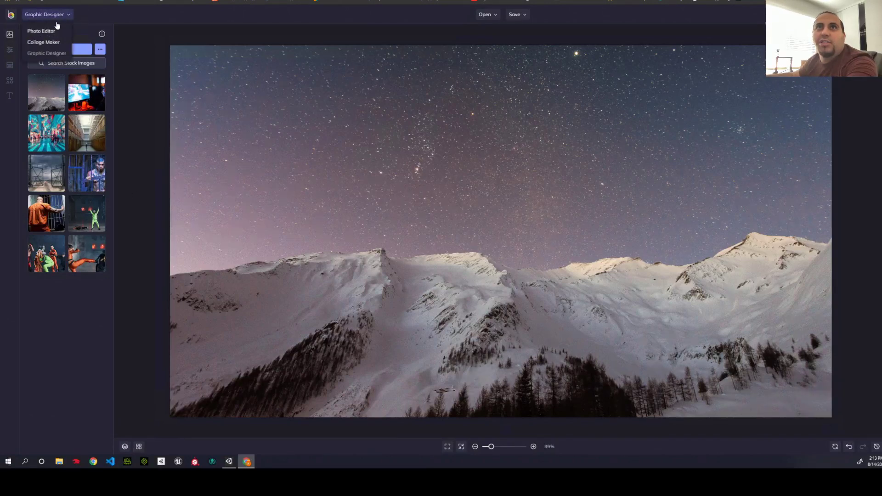
pyautogui.click(54, 32)
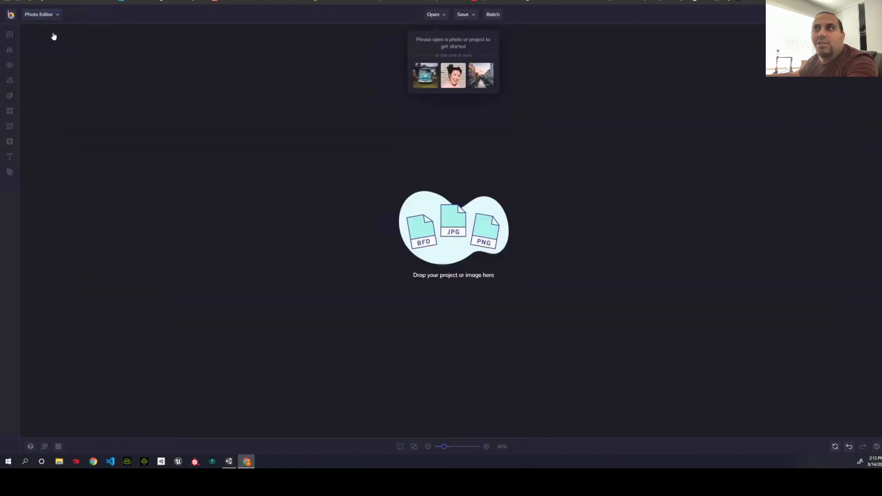
pyautogui.click(51, 15)
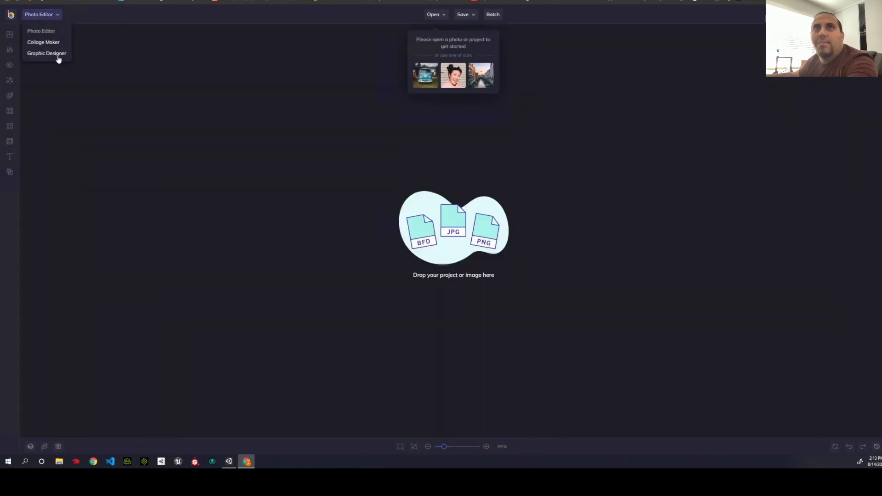
pyautogui.click(58, 57)
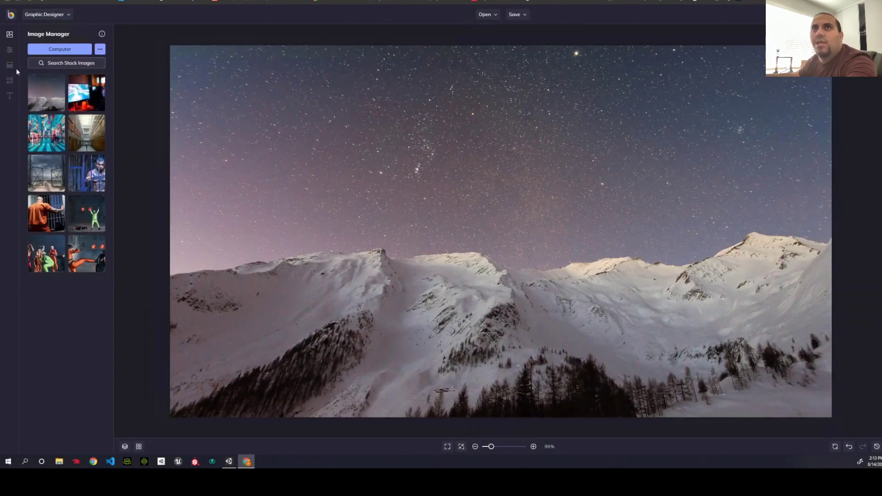
# Save the design to the BeFunky account as a JPG named BeFunky-design.
pyautogui.click(528, 18)
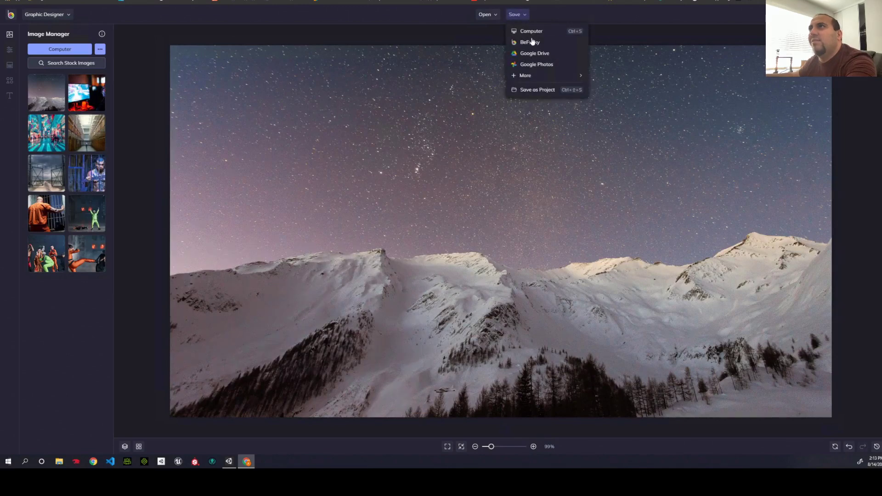
pyautogui.click(533, 43)
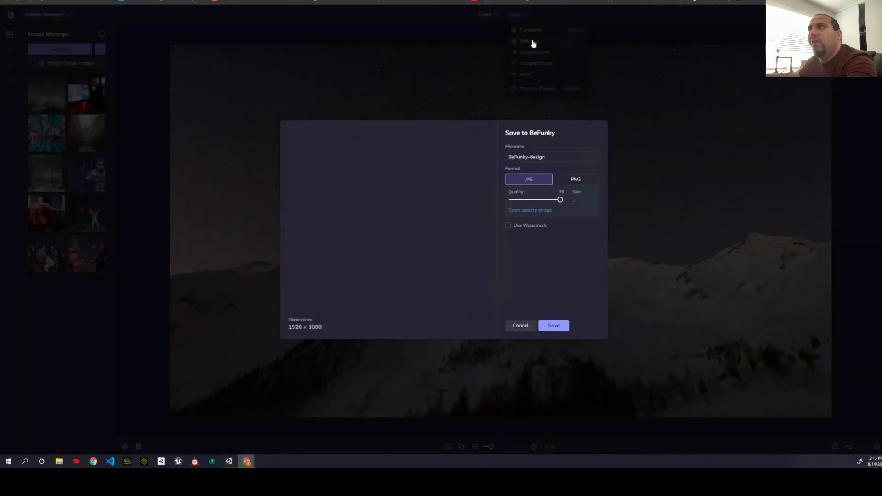
pyautogui.doubleClick(545, 157)
pyautogui.click(555, 157)
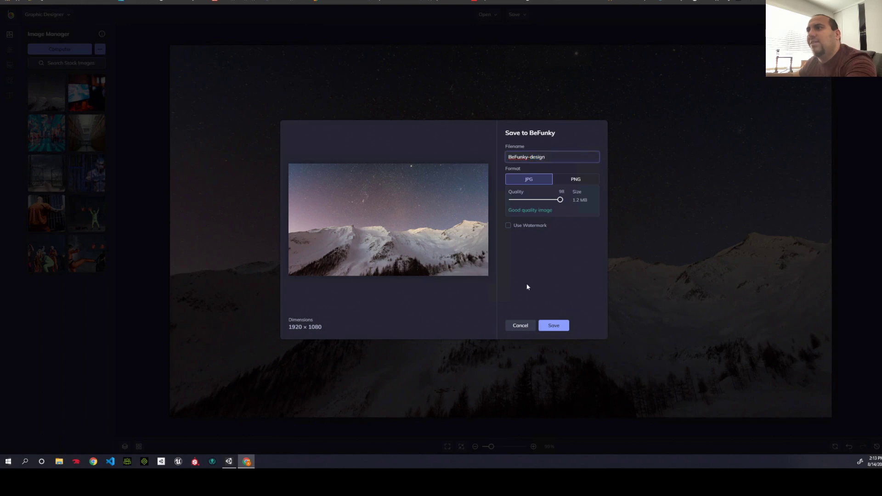
pyautogui.click(551, 326)
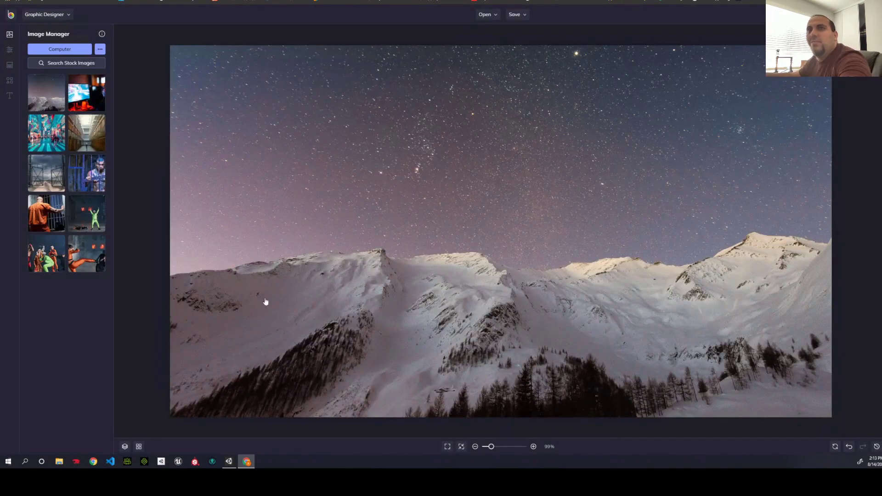
pyautogui.click(40, 22)
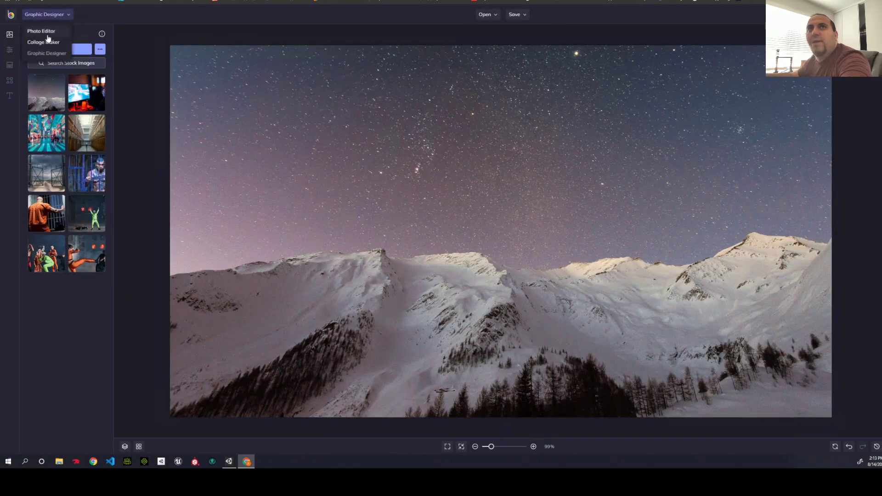
pyautogui.click(52, 33)
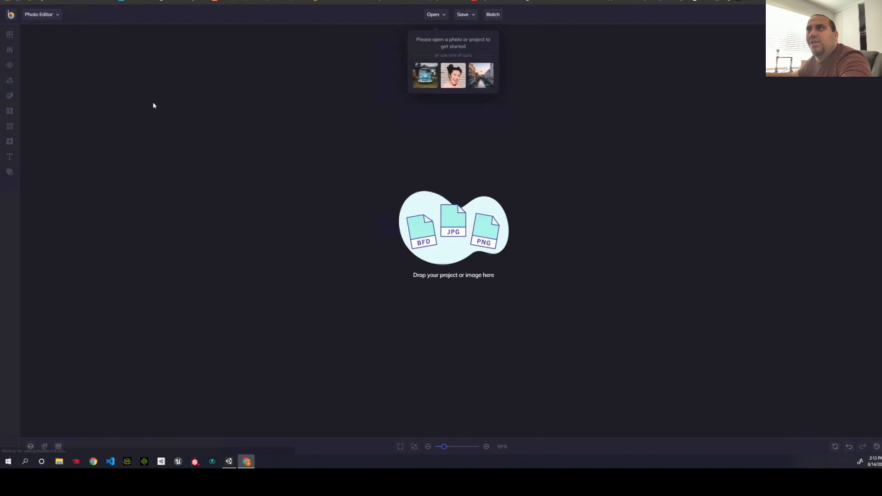
pyautogui.click(435, 15)
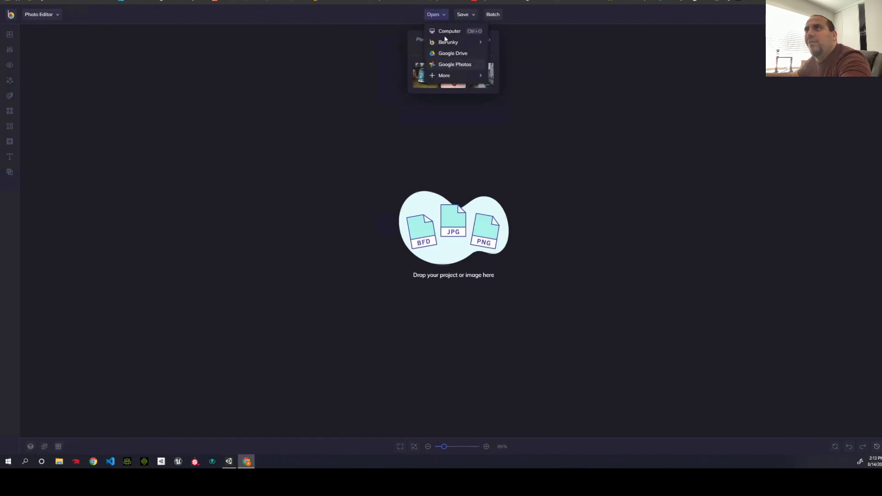
pyautogui.moveTo(448, 43)
pyautogui.click(507, 45)
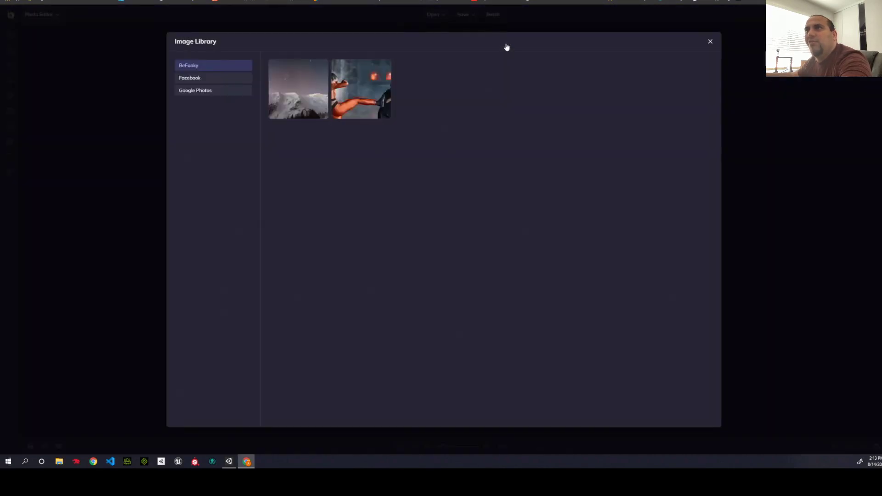
pyautogui.click(316, 83)
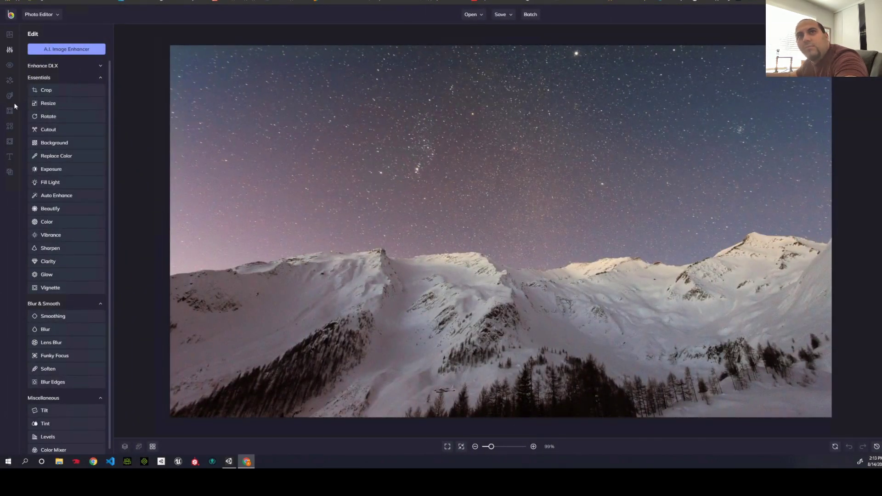
pyautogui.moveTo(13, 99)
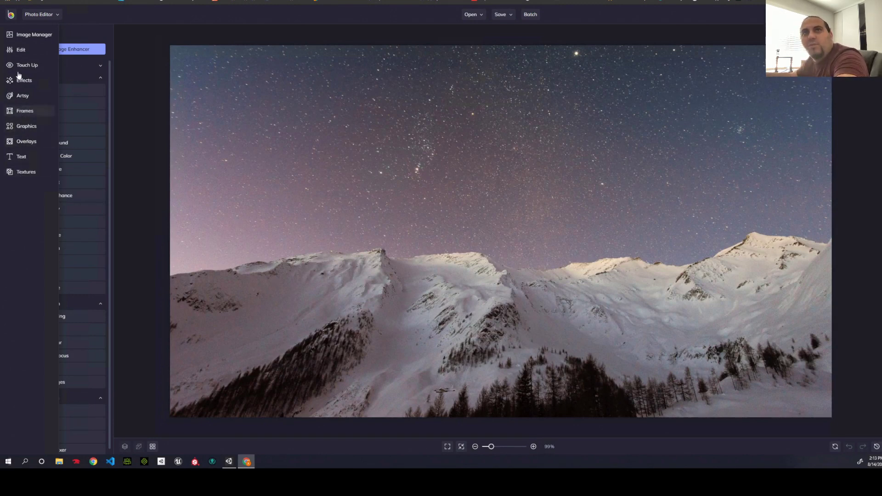
# Apply the Cartoonizer DLX effect from Artsy's Digital Art collection.
pyautogui.click(25, 97)
pyautogui.click(59, 66)
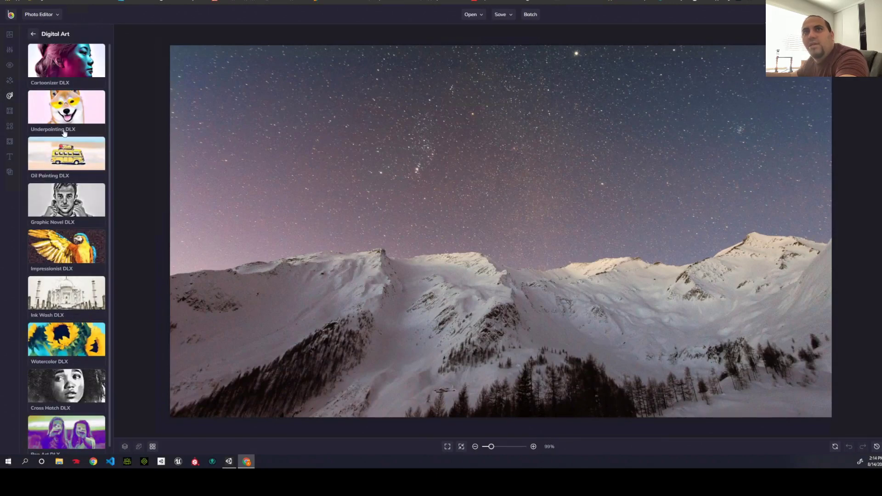
pyautogui.click(78, 75)
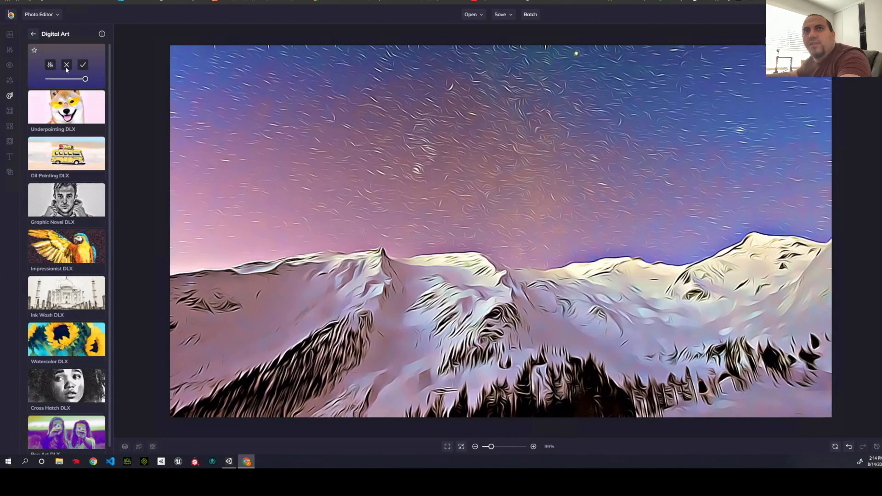
# Tune the Cartoonizer DLX amount, lower Sharpen from 50 to 15, then preview Underpainting DLX.
pyautogui.click(50, 64)
pyautogui.moveTo(79, 89)
pyautogui.mouseDown()
pyautogui.moveTo(92, 86)
pyautogui.moveTo(63, 92)
pyautogui.mouseUp()
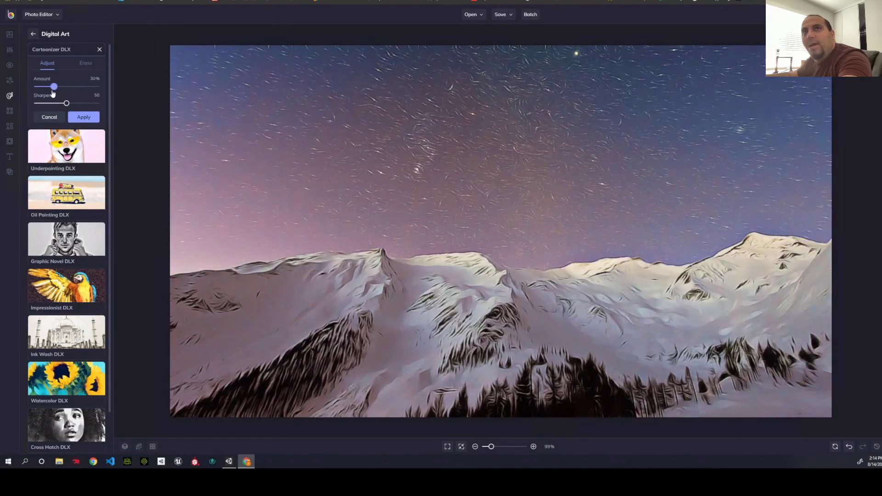
pyautogui.moveTo(64, 105); pyautogui.dragTo(46, 103)
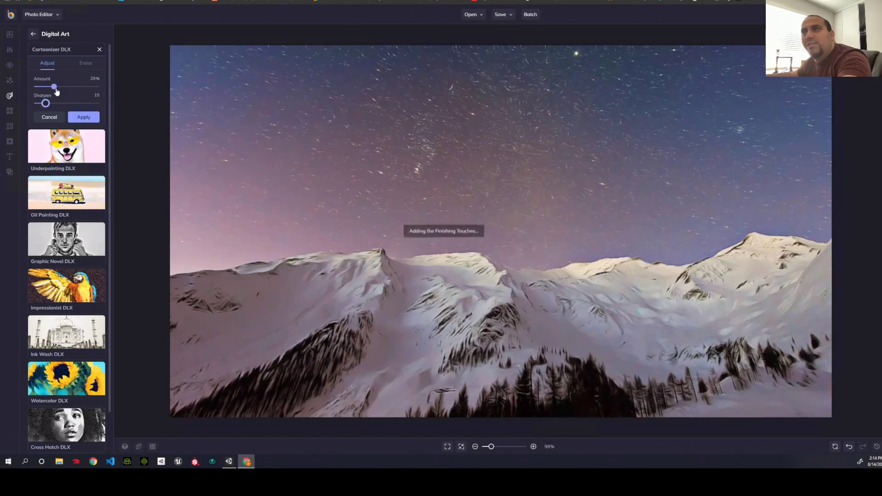
pyautogui.moveTo(56, 90); pyautogui.dragTo(61, 91)
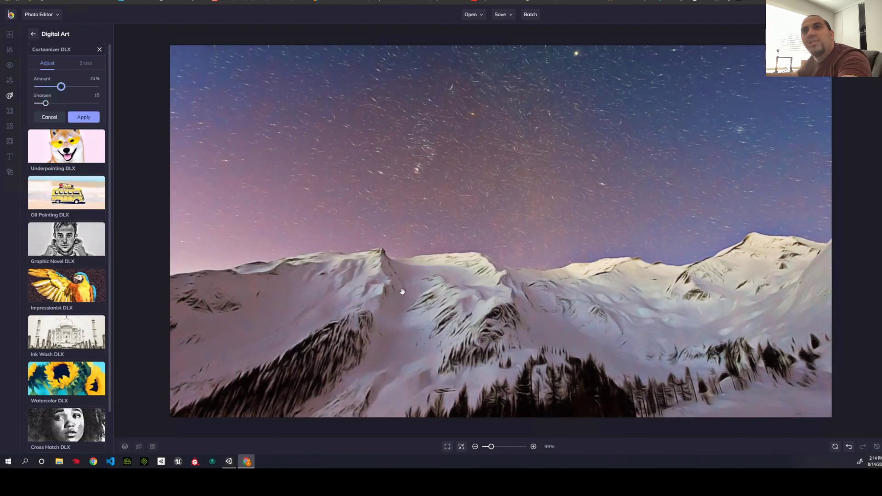
pyautogui.click(63, 145)
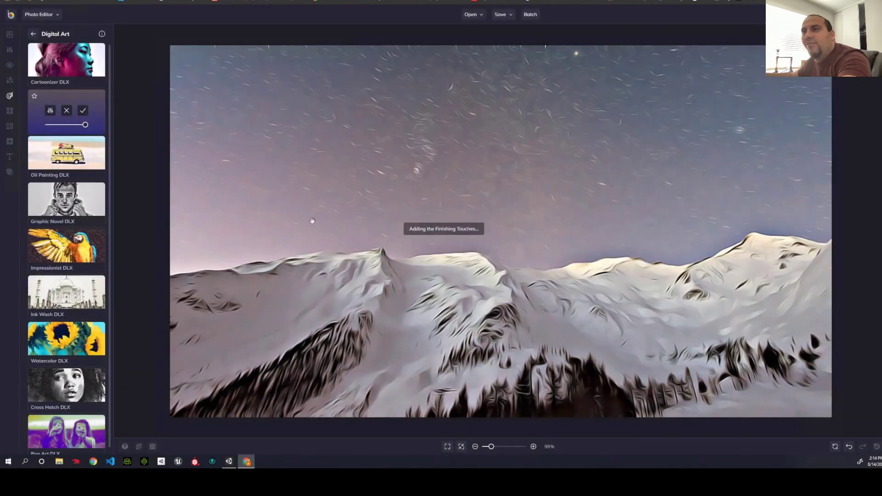
# Adjust the Underpainting DLX amount with Sharpen 100, then preview Oil Painting DLX and Cartoonizer DLX.
pyautogui.click(51, 111)
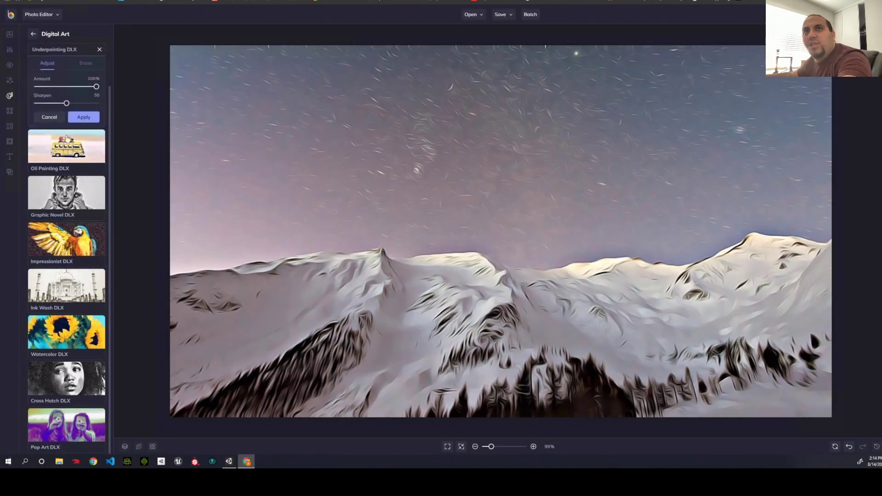
pyautogui.moveTo(92, 88); pyautogui.dragTo(55, 97)
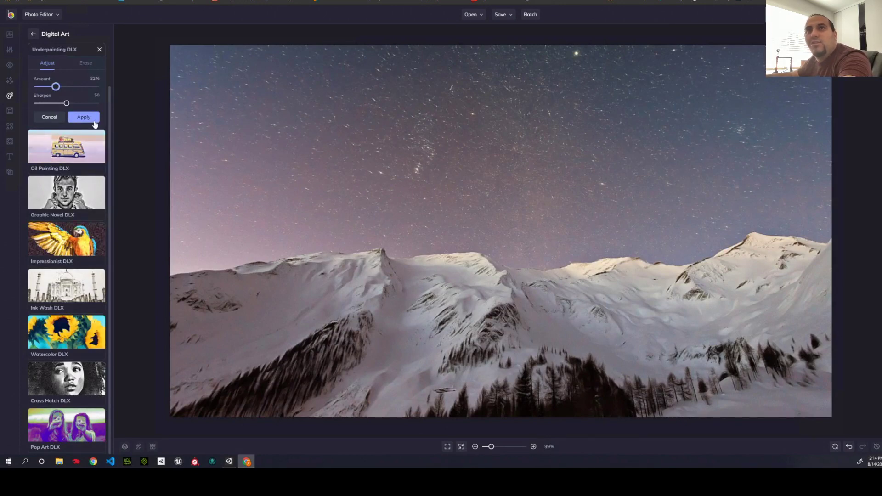
pyautogui.moveTo(69, 104); pyautogui.dragTo(114, 104)
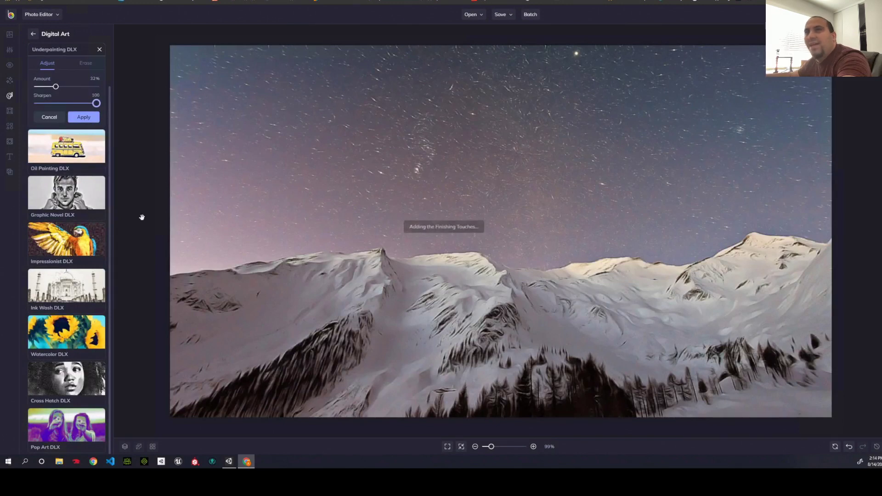
pyautogui.moveTo(56, 87); pyautogui.dragTo(64, 89)
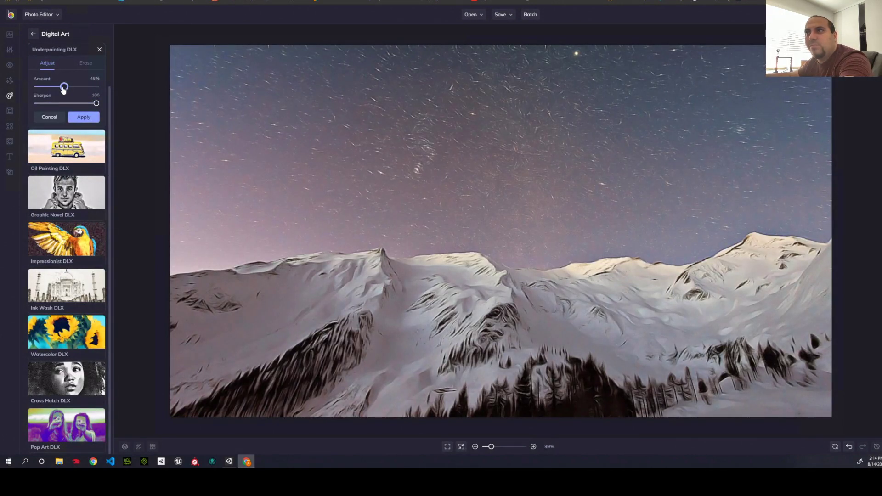
pyautogui.click(67, 139)
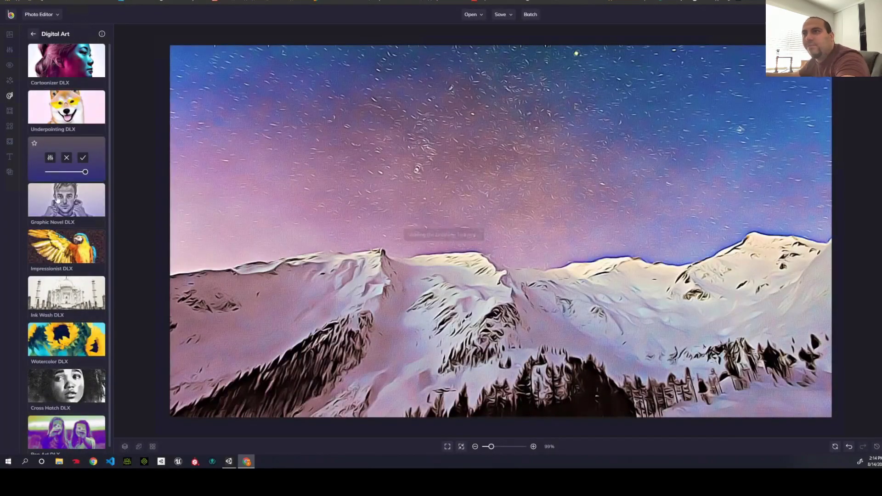
pyautogui.click(58, 68)
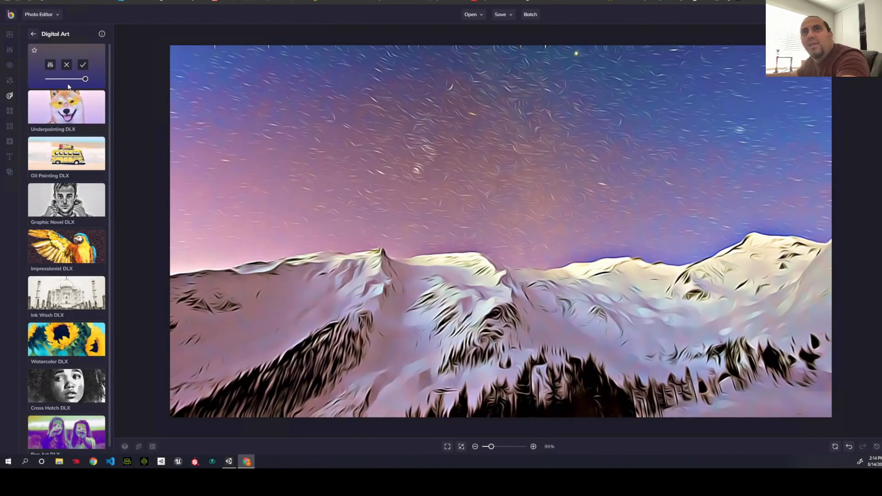
# Set Cartoonizer DLX to about 35% amount and 35 sharpening, and apply it.
pyautogui.click(50, 65)
pyautogui.moveTo(91, 89); pyautogui.dragTo(58, 90)
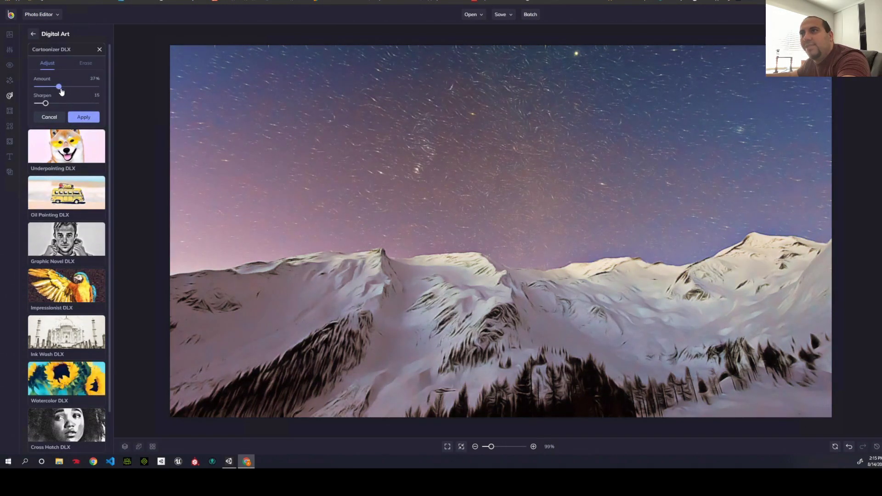
pyautogui.moveTo(66, 92); pyautogui.dragTo(59, 106)
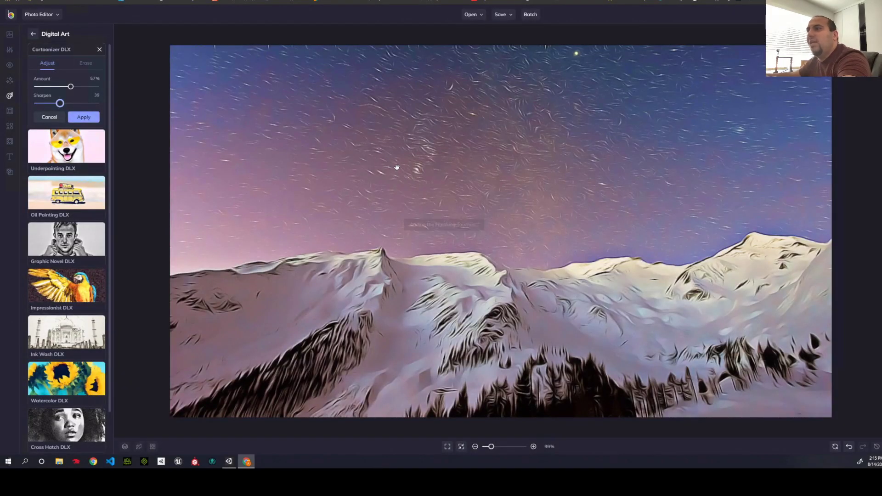
pyautogui.moveTo(71, 86)
pyautogui.mouseDown()
pyautogui.moveTo(48, 87)
pyautogui.moveTo(63, 89)
pyautogui.mouseUp()
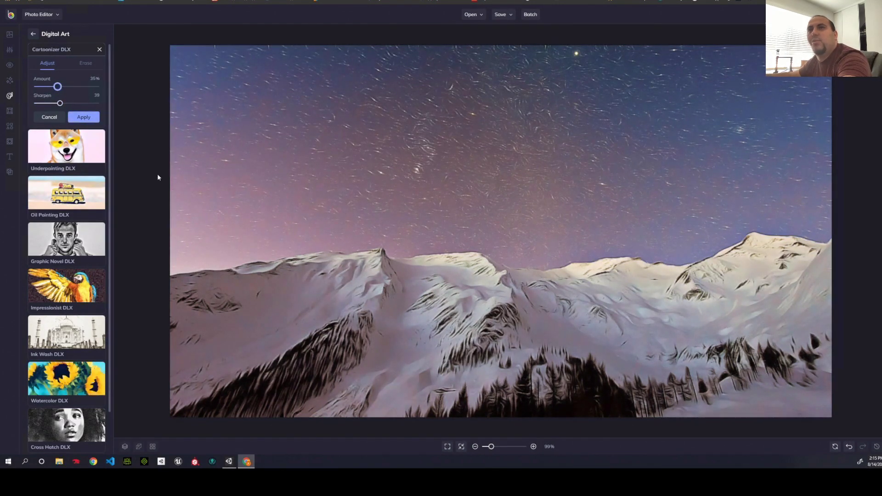
pyautogui.press('Return')
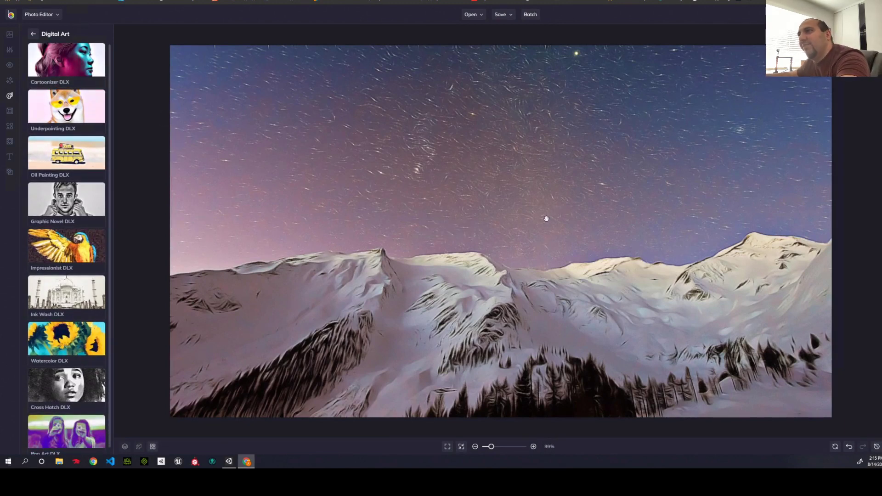
# Preview the A.I. Portrait Enhancer at 100% from Touch Up, dismissing its intro popup.
pyautogui.click(10, 65)
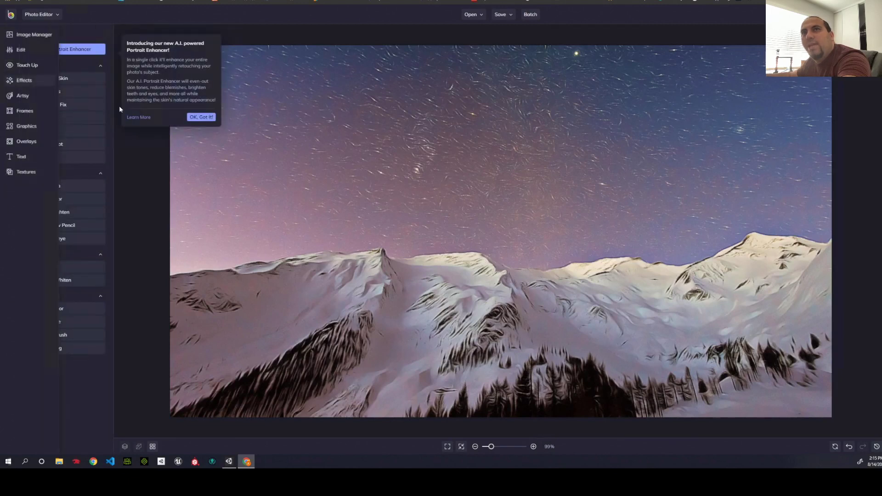
pyautogui.click(198, 118)
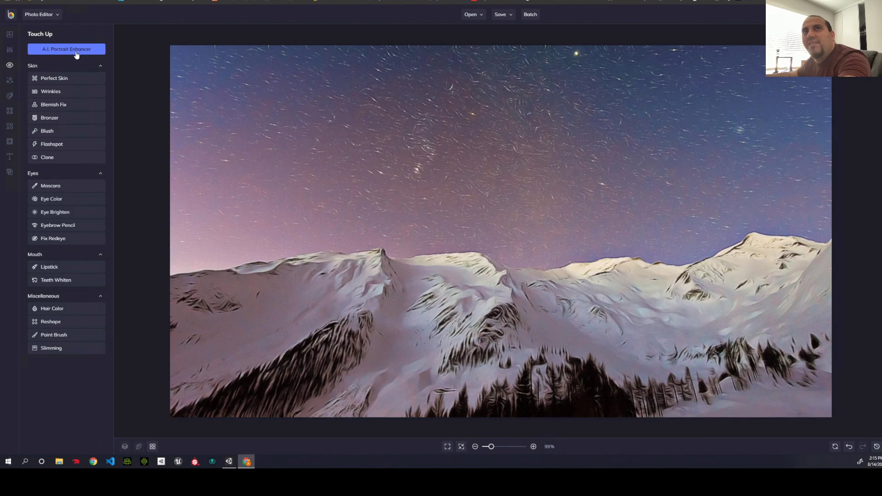
pyautogui.click(76, 50)
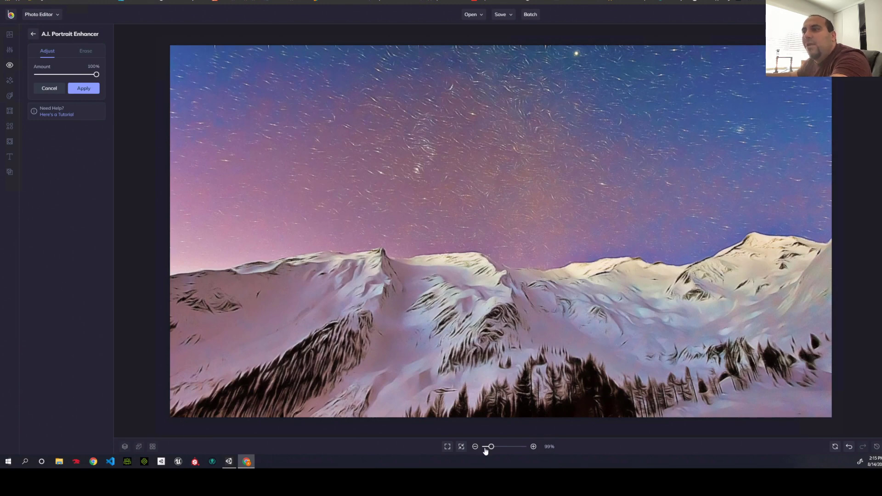
pyautogui.moveTo(490, 450)
pyautogui.mouseDown()
pyautogui.moveTo(507, 451)
pyautogui.moveTo(491, 451)
pyautogui.mouseUp()
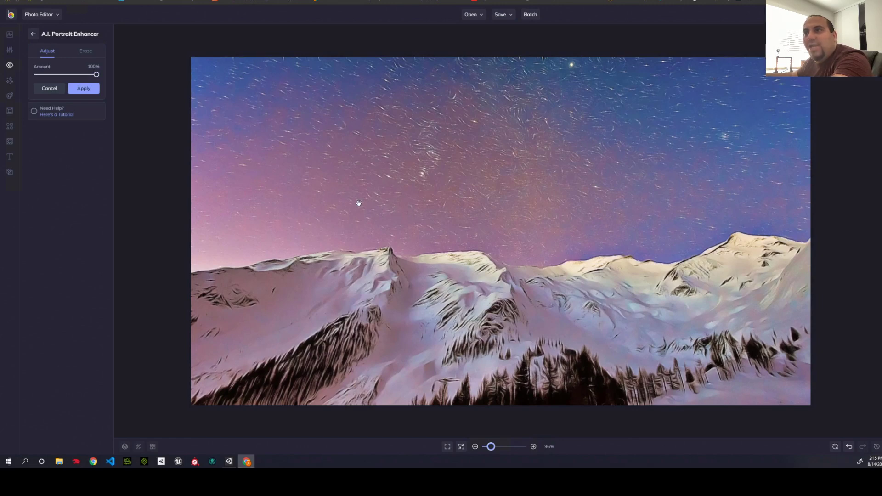
# Try the Oil Painting 1 and Oil Painting 3 presets at reduced strength.
pyautogui.click(14, 96)
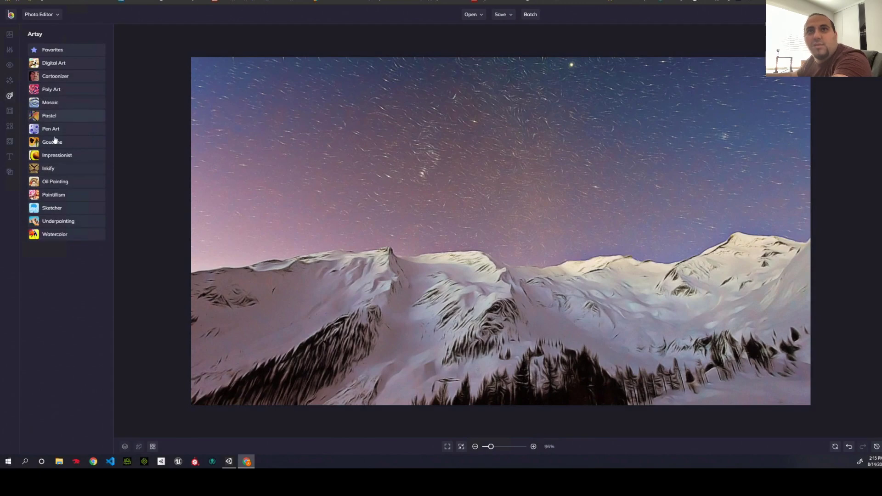
pyautogui.click(54, 184)
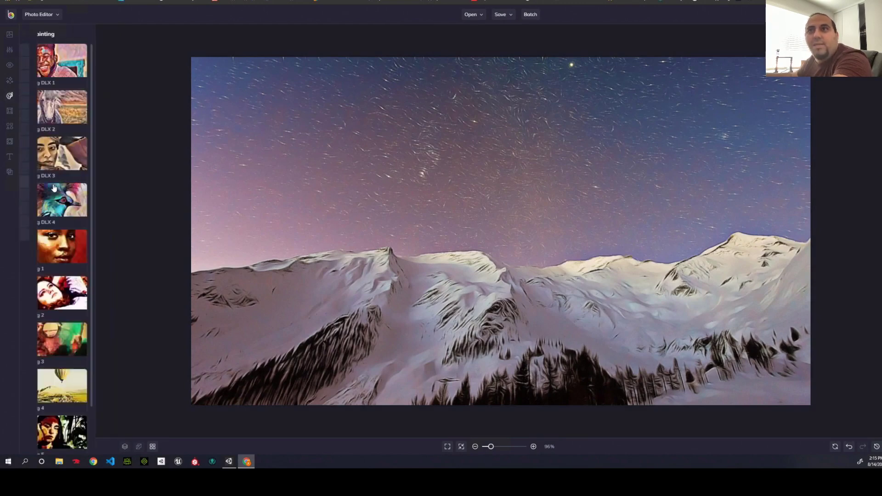
pyautogui.click(80, 236)
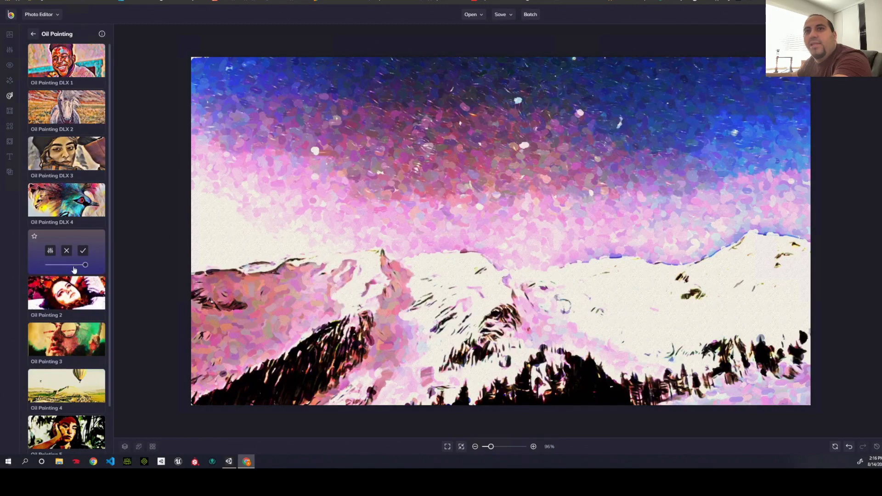
pyautogui.moveTo(83, 270)
pyautogui.mouseDown()
pyautogui.moveTo(55, 271)
pyautogui.moveTo(88, 272)
pyautogui.mouseUp()
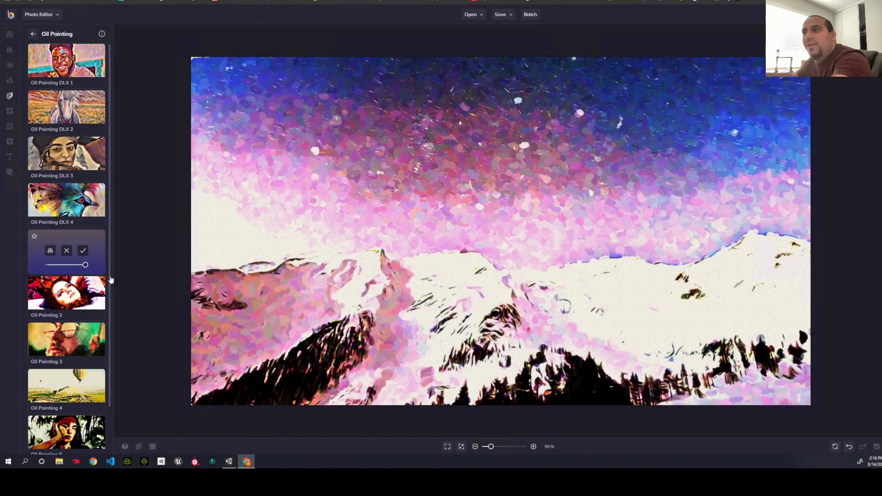
pyautogui.scroll(-2, 79, 275)
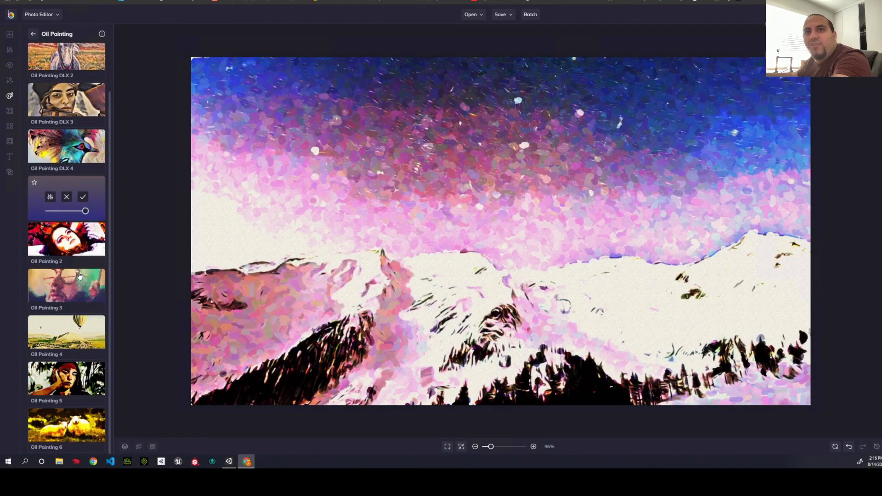
pyautogui.click(79, 274)
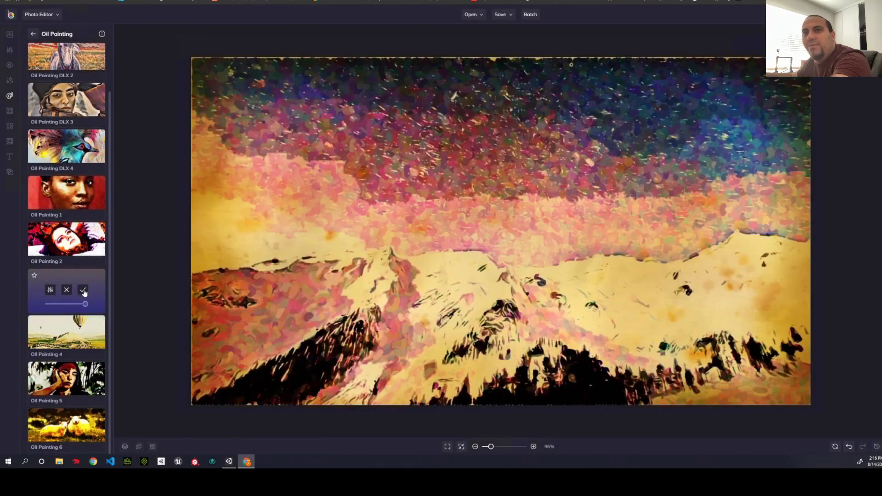
pyautogui.moveTo(85, 304)
pyautogui.mouseDown()
pyautogui.moveTo(49, 305)
pyautogui.moveTo(55, 308)
pyautogui.mouseUp()
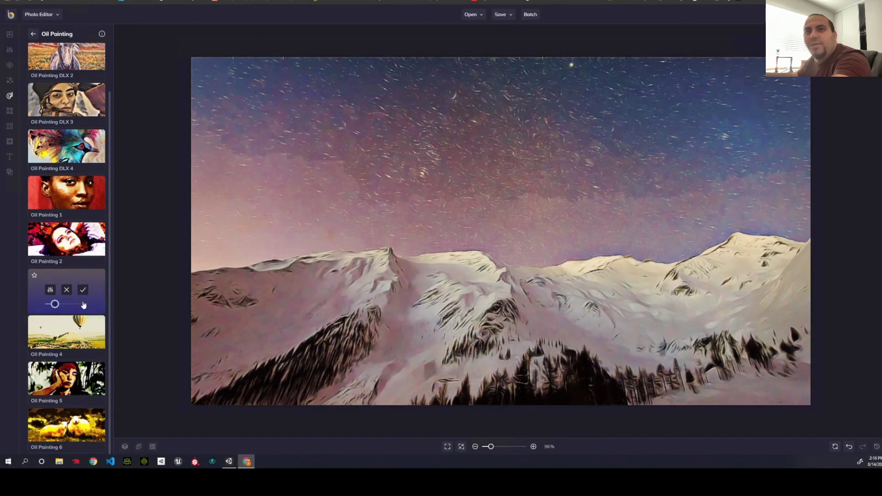
pyautogui.scroll(2, 80, 222)
# Try Oil Painting DLX 3, then Oil Painting DLX 2 at lowered strength.
pyautogui.click(68, 162)
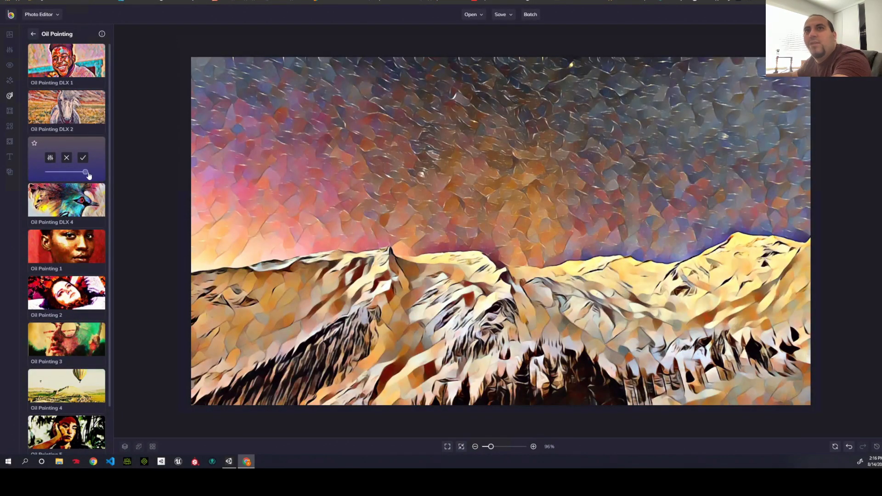
pyautogui.moveTo(76, 176)
pyautogui.mouseDown()
pyautogui.moveTo(49, 178)
pyautogui.moveTo(117, 177)
pyautogui.moveTo(77, 174)
pyautogui.mouseUp()
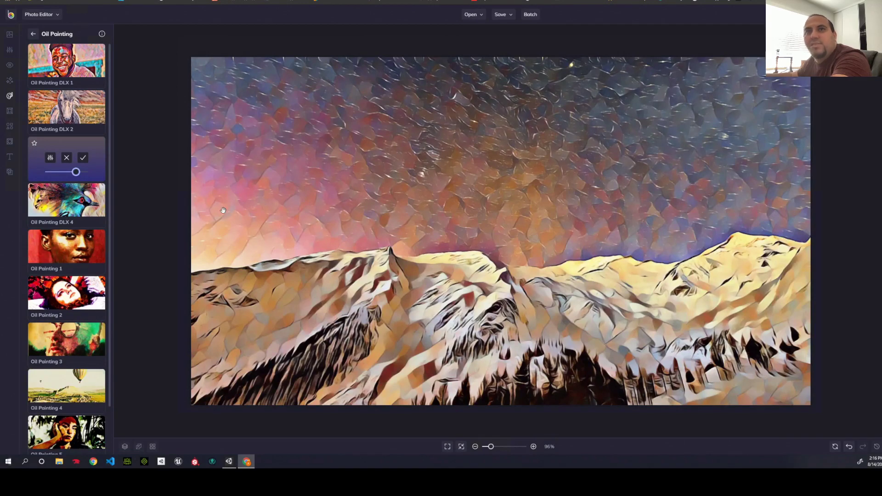
pyautogui.click(69, 121)
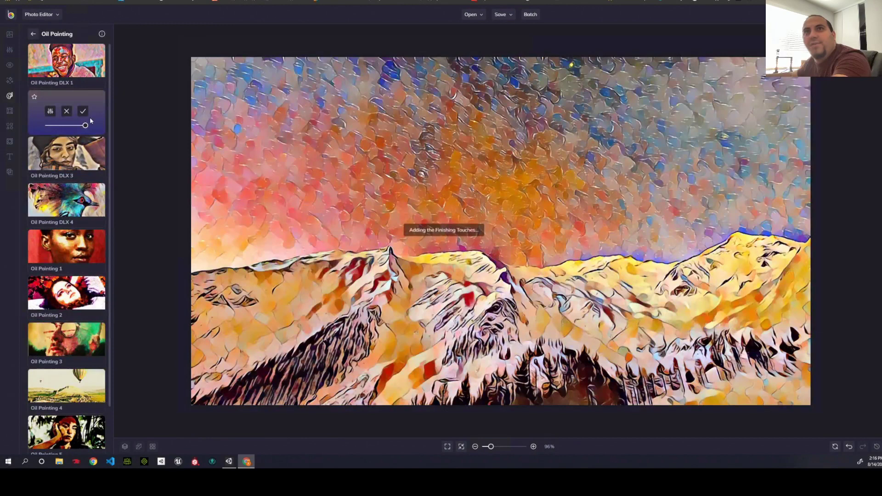
pyautogui.moveTo(86, 126); pyautogui.dragTo(79, 126)
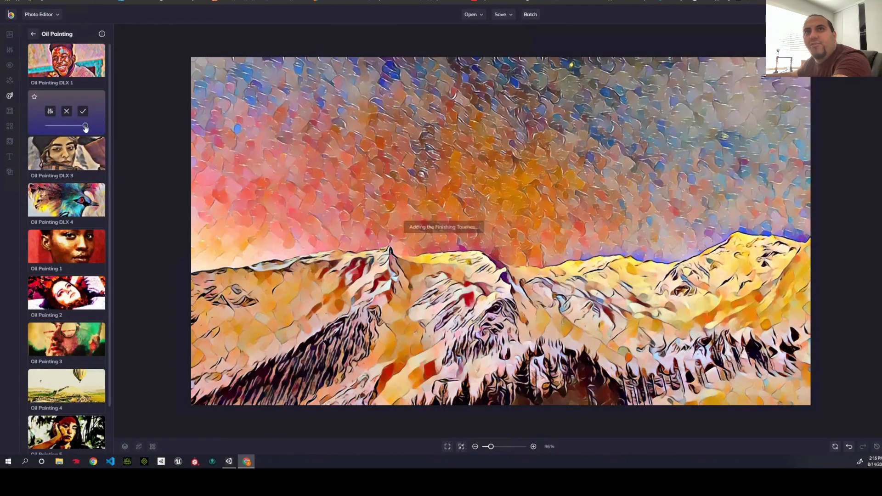
pyautogui.click(59, 129)
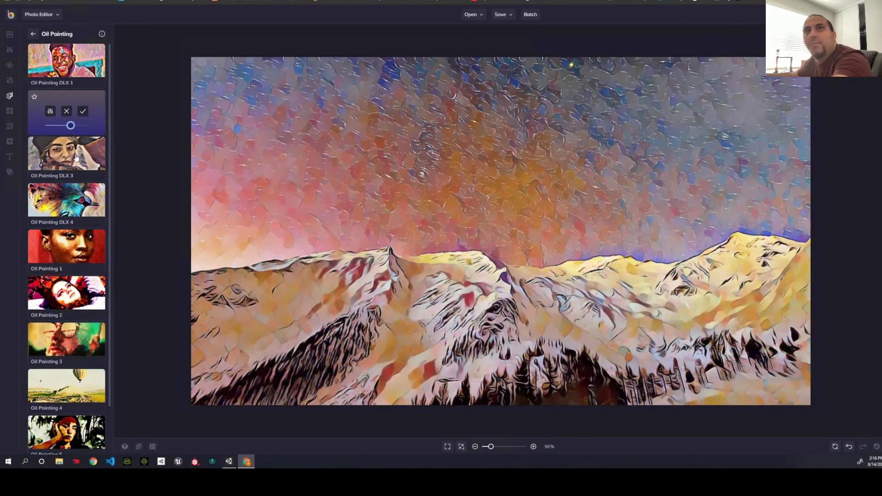
# Discard the oil preview and apply Mosaic DLX 2 at reduced intensity.
pyautogui.moveTo(19, 108)
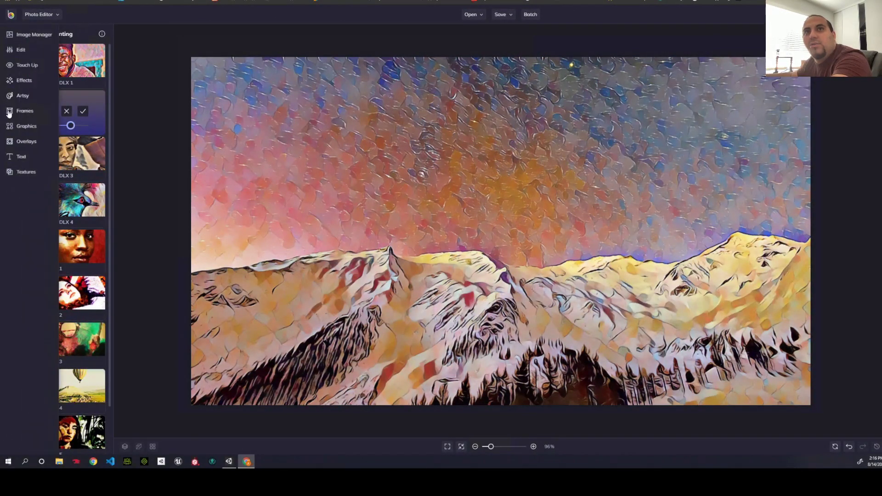
pyautogui.click(24, 131)
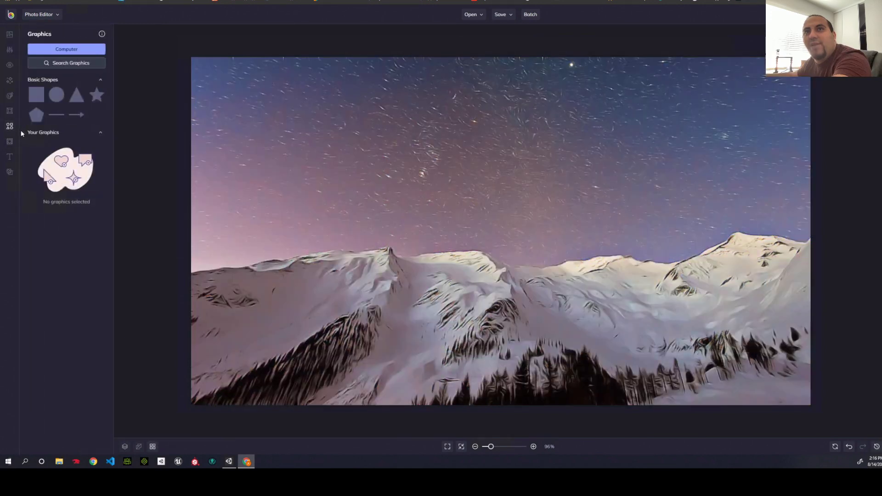
pyautogui.click(10, 97)
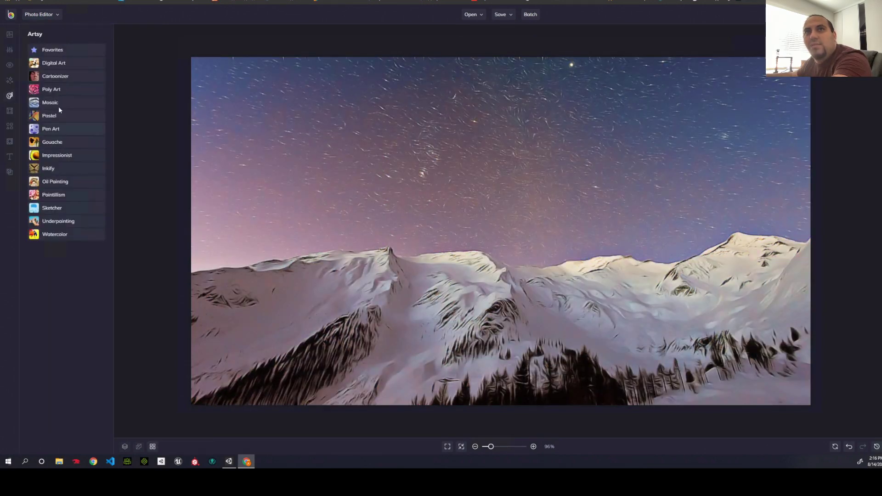
pyautogui.click(56, 104)
pyautogui.click(71, 121)
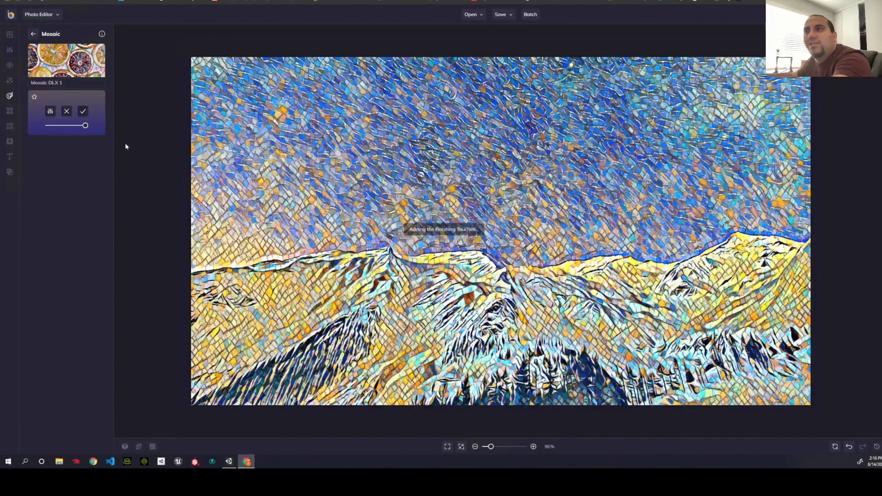
pyautogui.moveTo(84, 129); pyautogui.dragTo(64, 126)
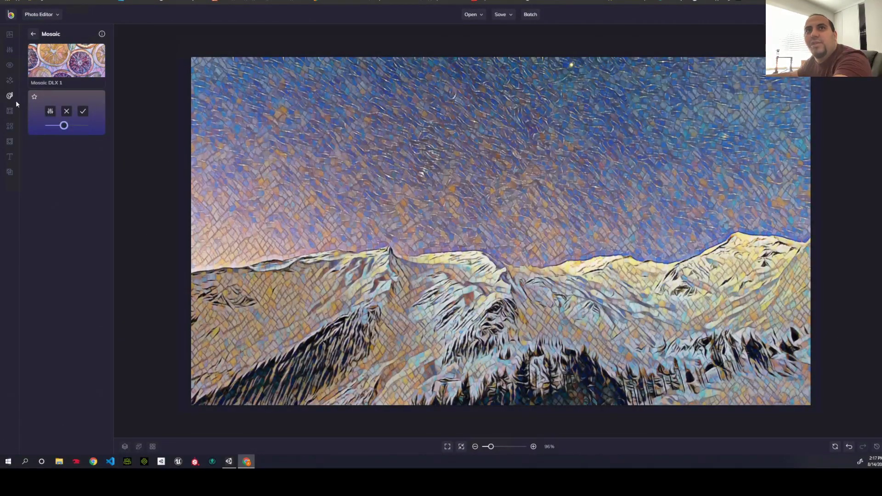
pyautogui.click(82, 111)
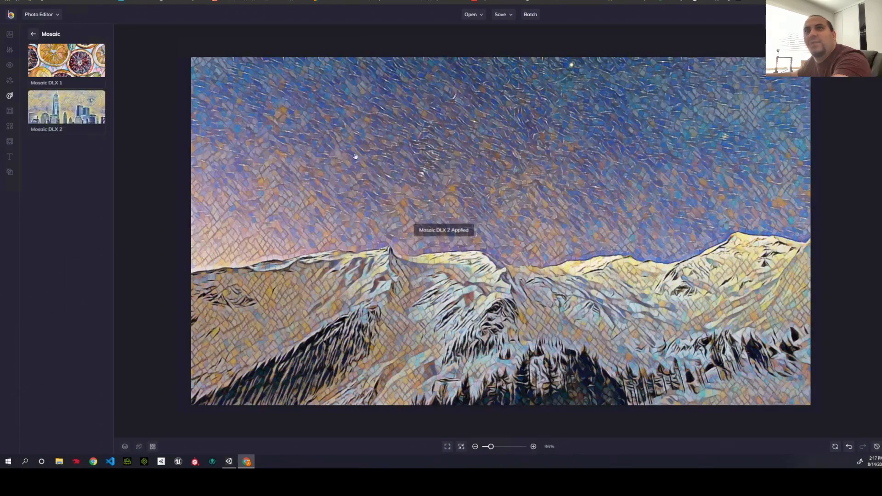
# Preview the Decorative 2, 6 and 9 frames, then drop the frame.
pyautogui.click(11, 111)
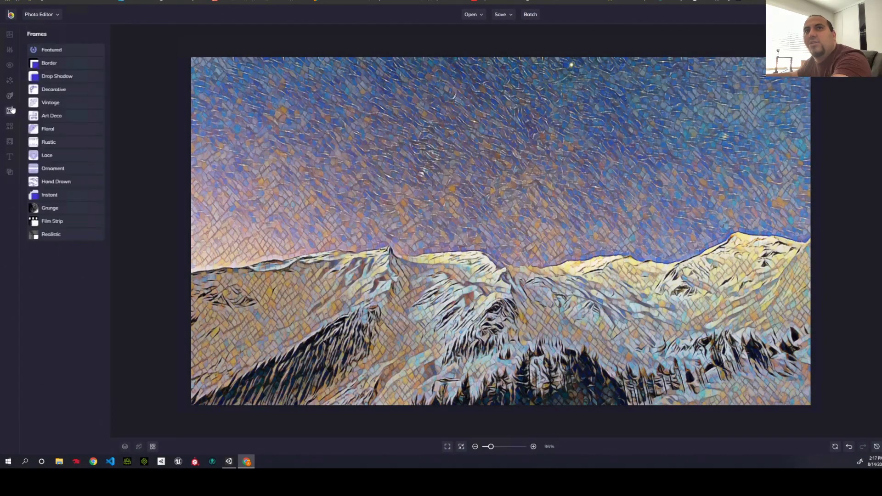
pyautogui.click(57, 91)
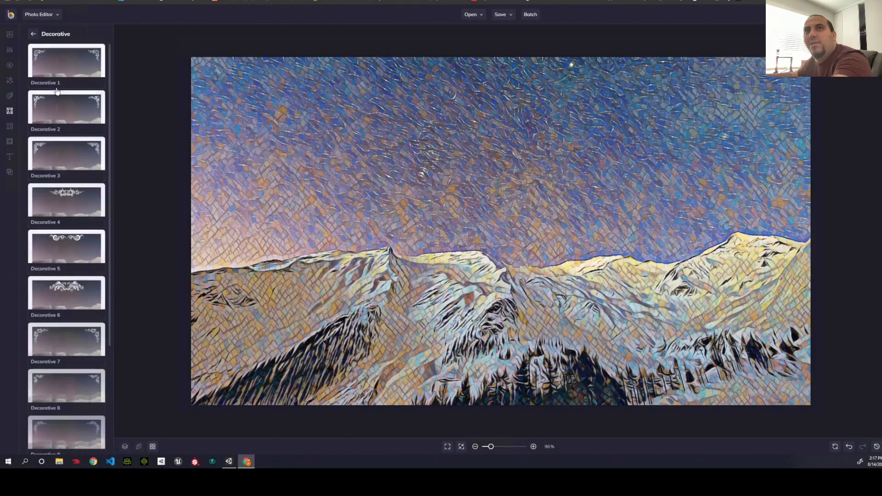
pyautogui.click(65, 112)
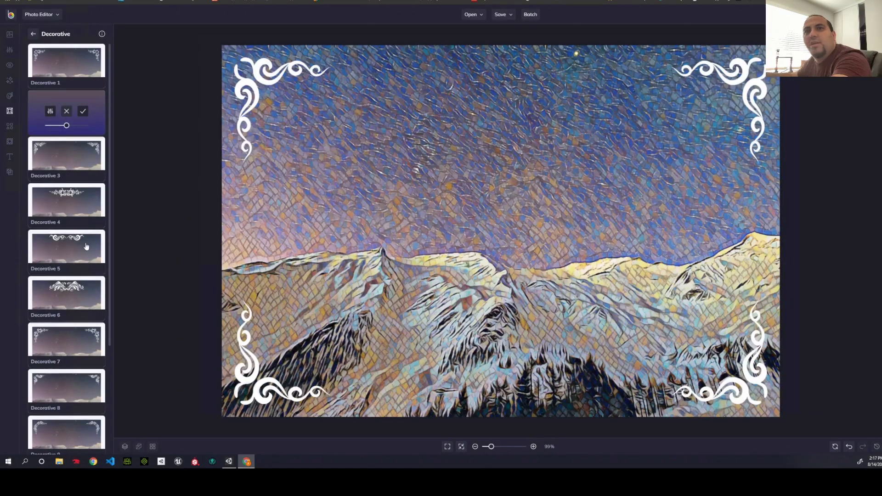
pyautogui.click(73, 292)
pyautogui.scroll(-3, 72, 287)
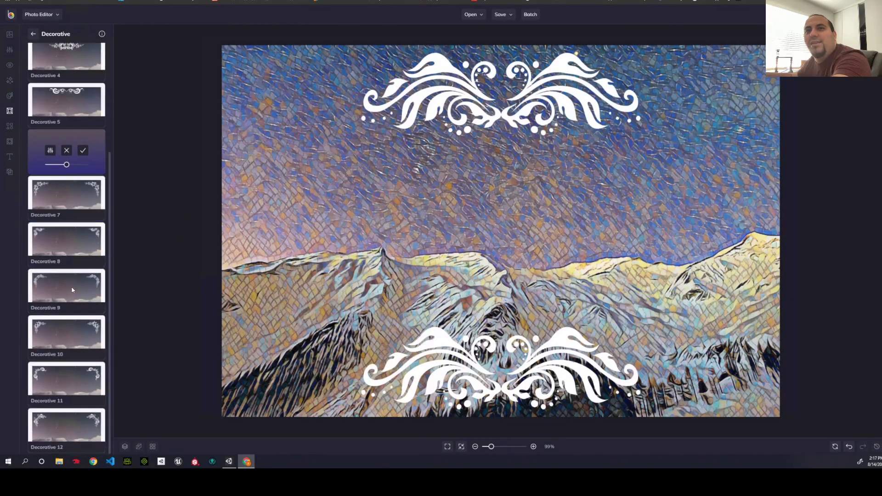
pyautogui.click(71, 288)
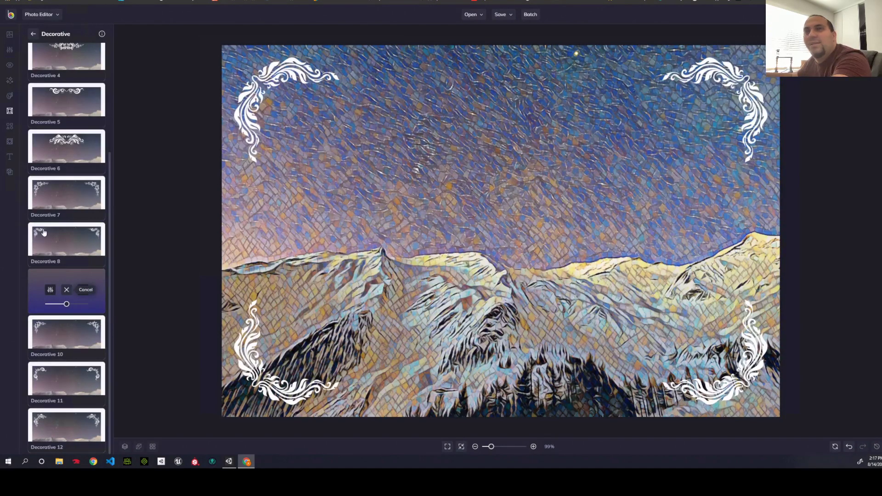
pyautogui.click(10, 126)
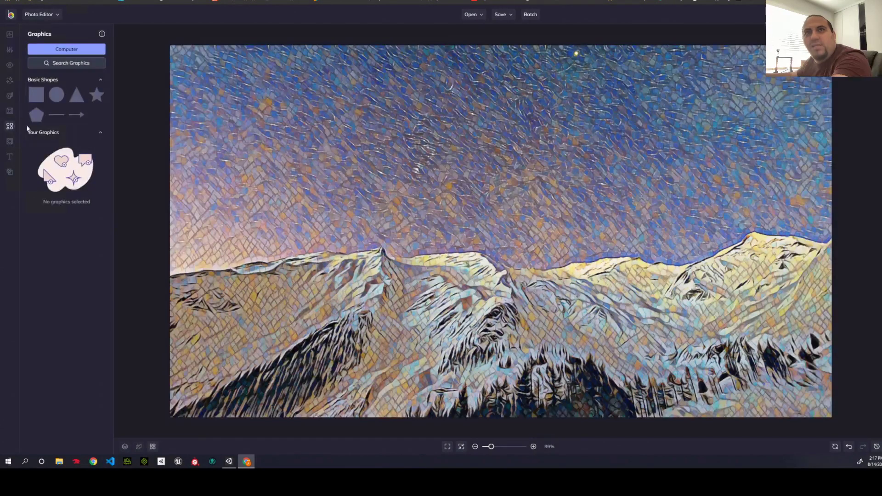
# Preview the Earth Day 6 overlay, then Earth Day 5 with adjusted opacity.
pyautogui.click(10, 141)
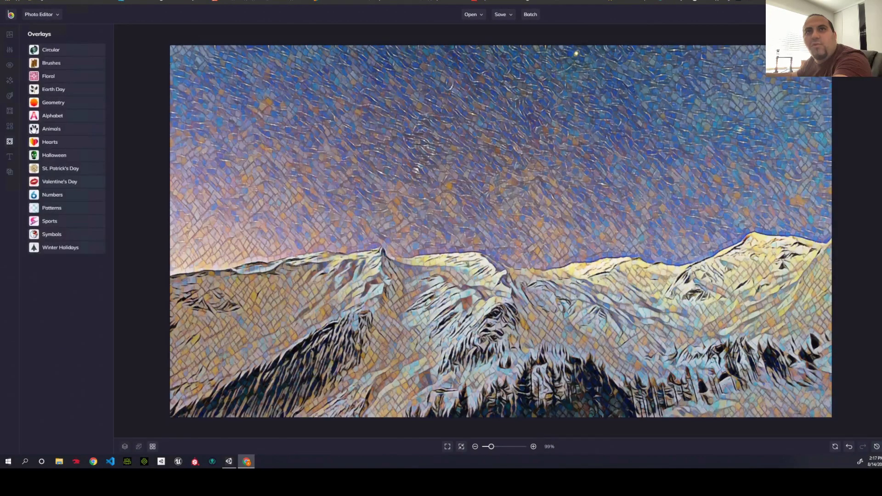
pyautogui.click(59, 92)
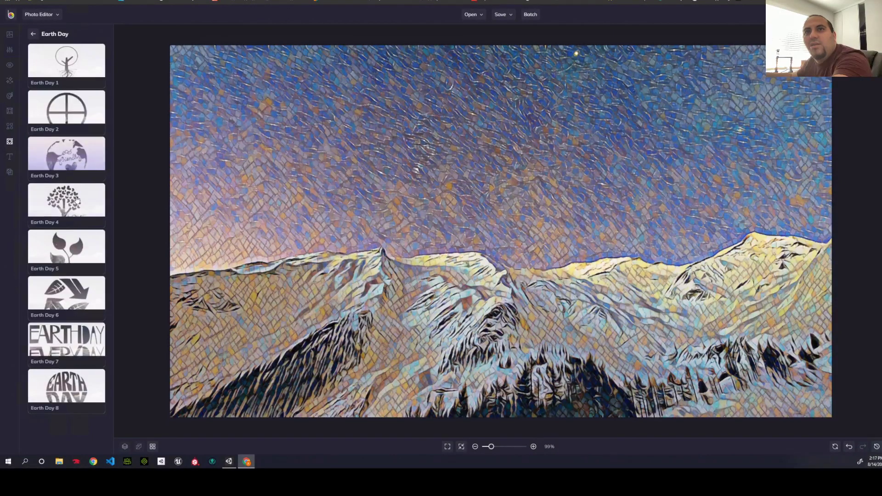
pyautogui.click(91, 294)
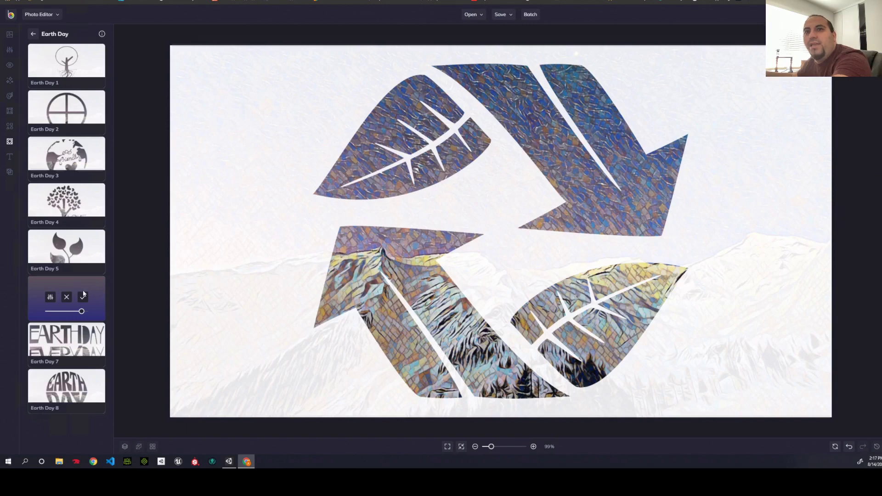
pyautogui.click(81, 240)
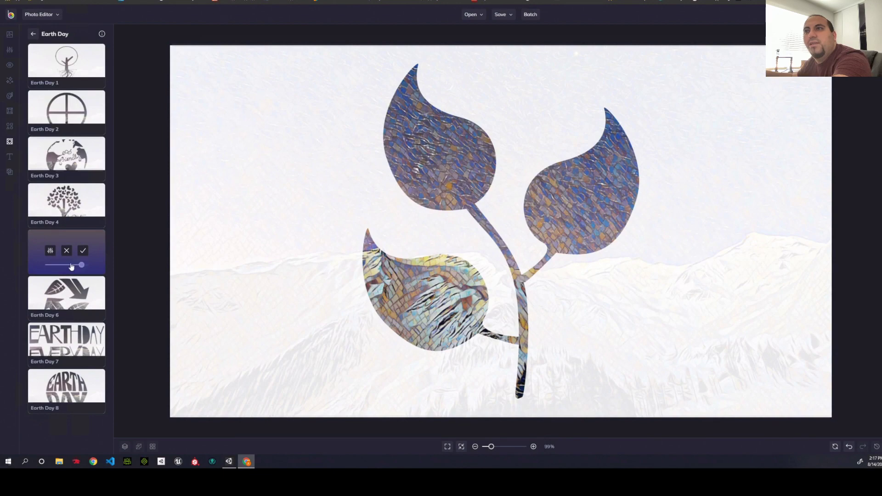
pyautogui.moveTo(71, 267)
pyautogui.mouseDown()
pyautogui.moveTo(103, 271)
pyautogui.moveTo(74, 273)
pyautogui.mouseUp()
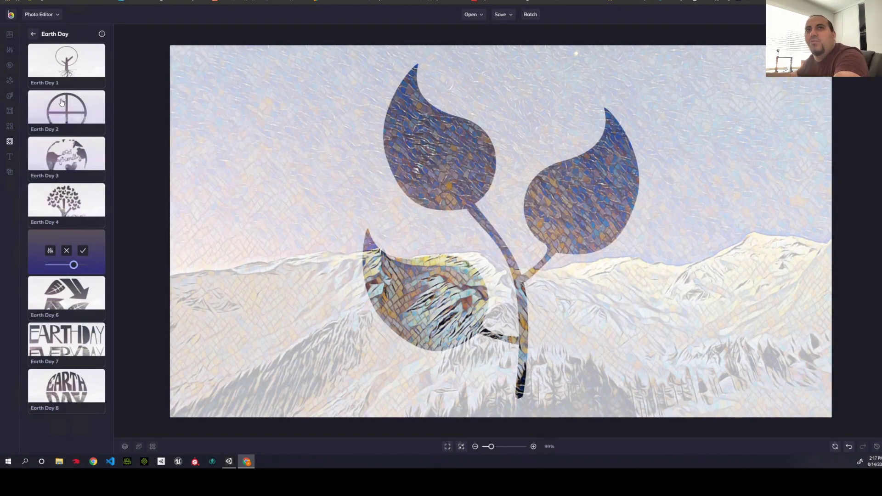
# Add a serif heading text box reading 'POP Fighter'.
pyautogui.click(14, 161)
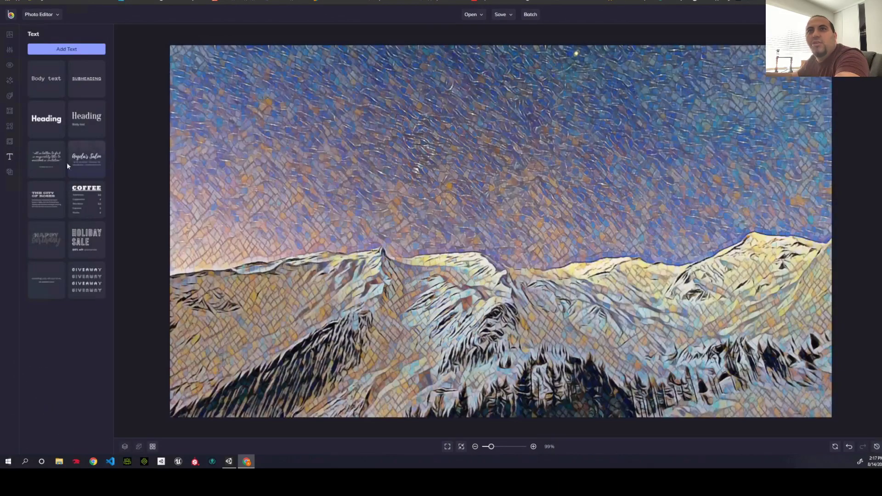
pyautogui.click(85, 120)
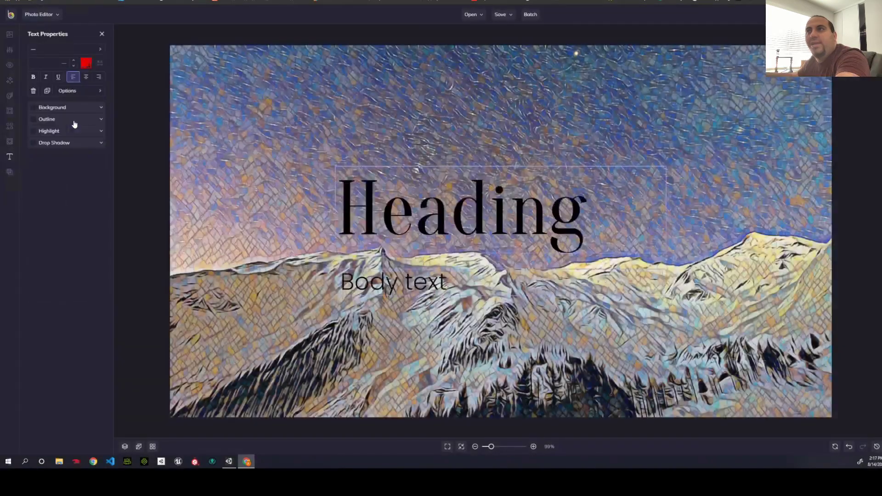
pyautogui.press('Delete')
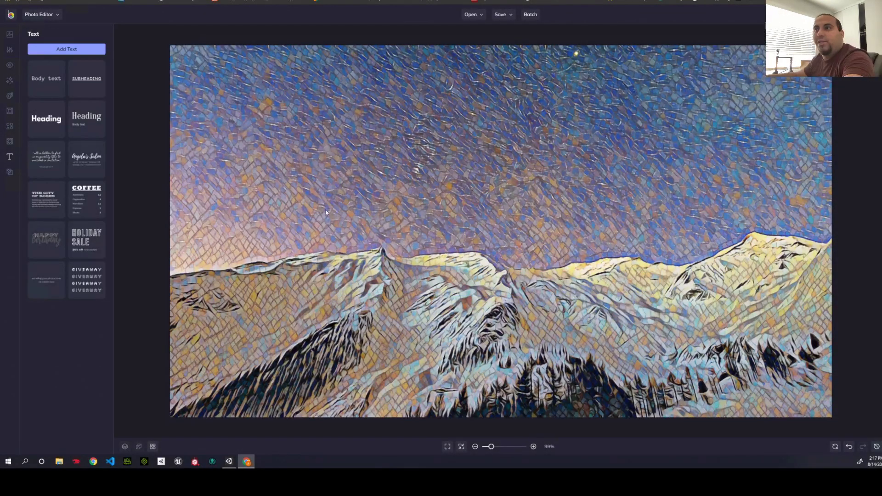
pyautogui.click(85, 117)
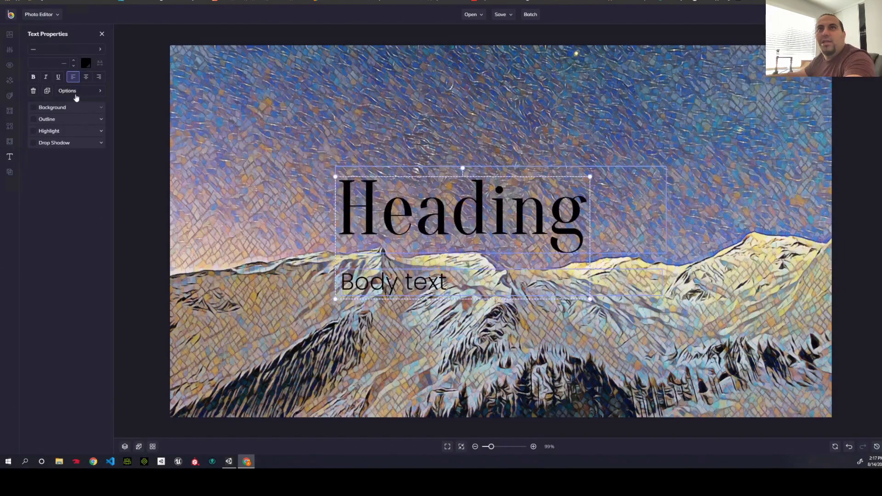
pyautogui.doubleClick(433, 202)
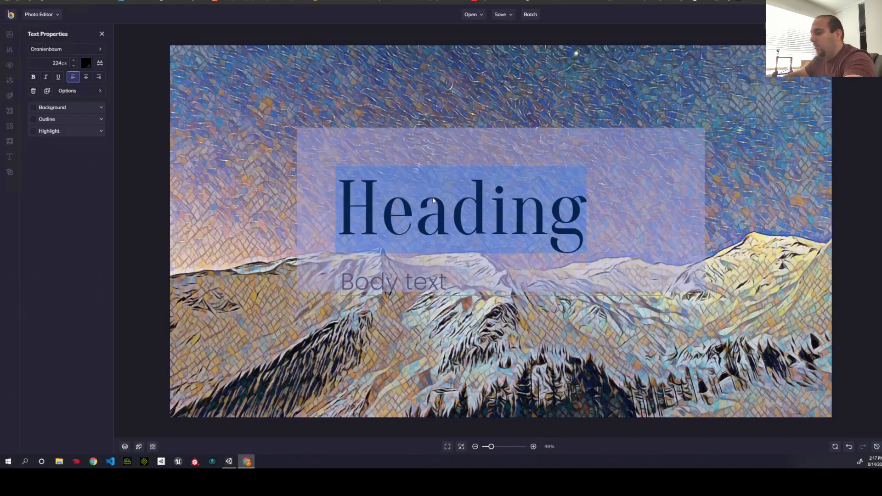
pyautogui.write('POP Fighter')
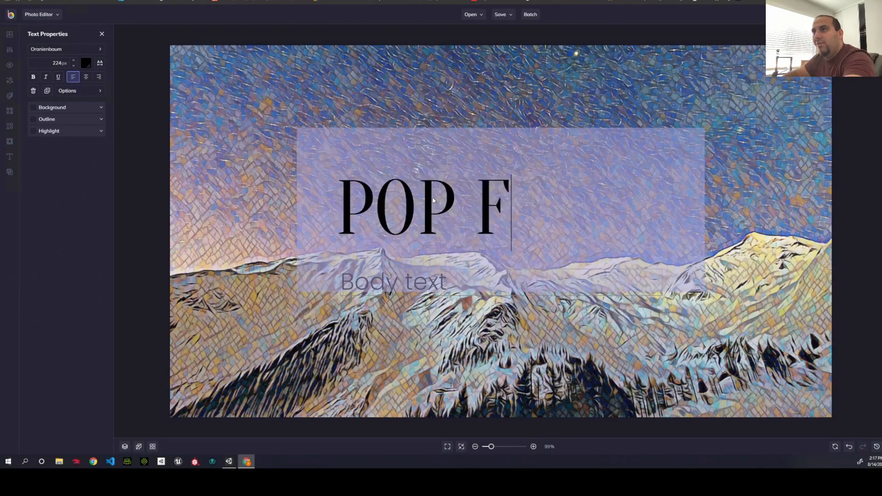
pyautogui.press('BackSpace')
pyautogui.press('BackSpace')
pyautogui.press('BackSpace')
pyautogui.press('BackSpace')
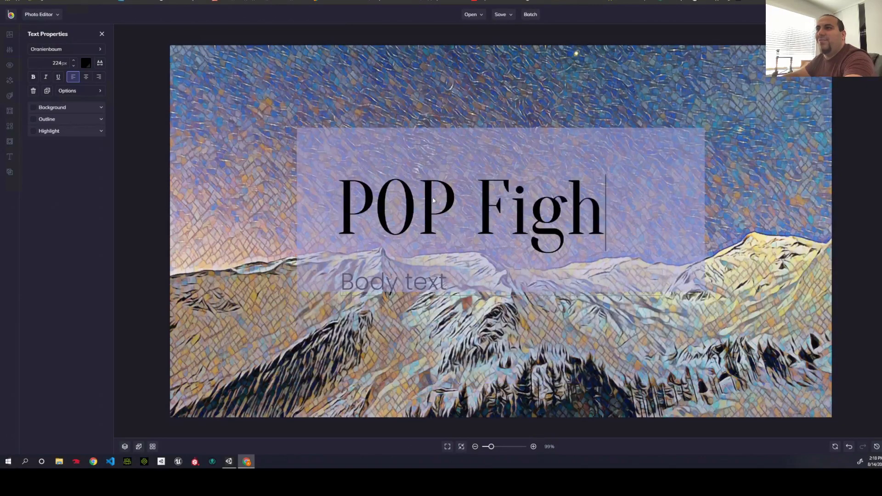
pyautogui.write('hter')
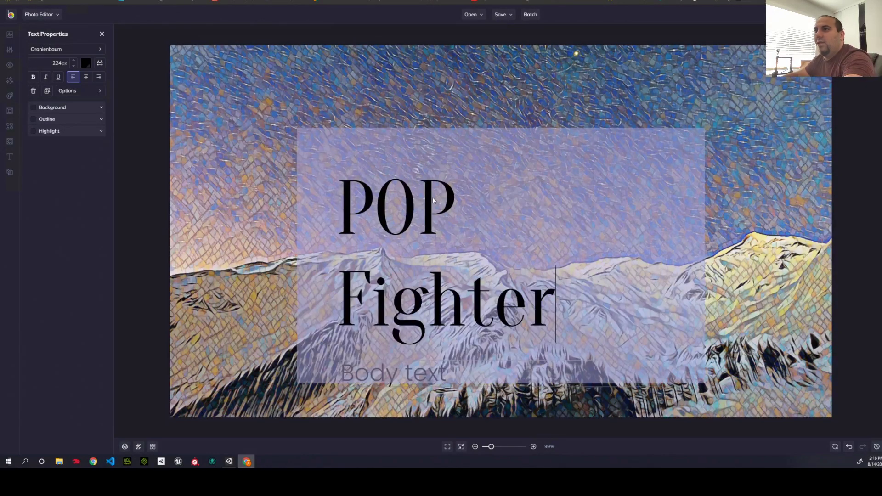
# Widen the title box on both sides so POP Fighter fits one line.
pyautogui.click(700, 248)
pyautogui.moveTo(672, 255); pyautogui.dragTo(739, 256)
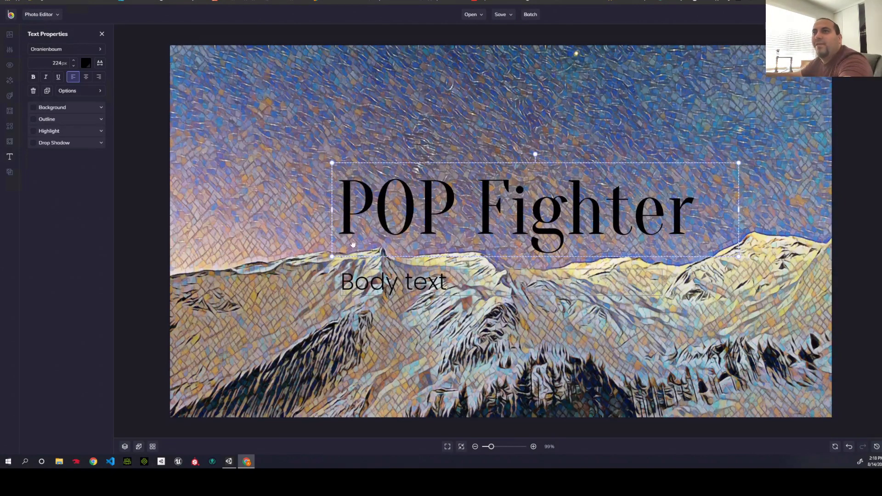
pyautogui.moveTo(331, 213); pyautogui.dragTo(309, 211)
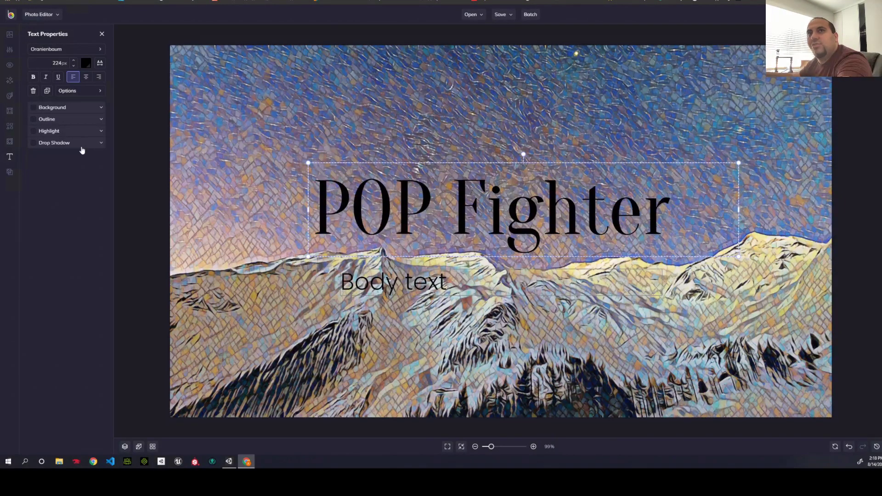
# Preview the A.I. Portrait Enhancer from Touch Up on the mosaic photo at 100%.
pyautogui.click(9, 65)
pyautogui.click(59, 50)
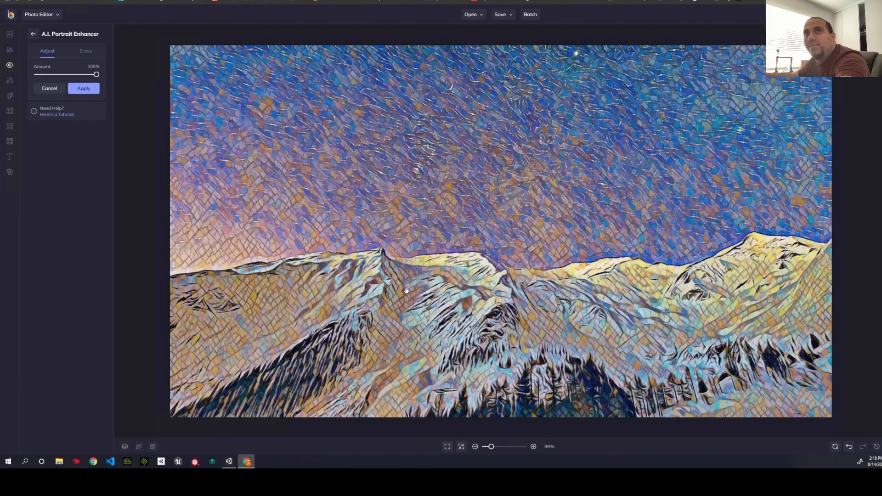
pyautogui.moveTo(14, 51)
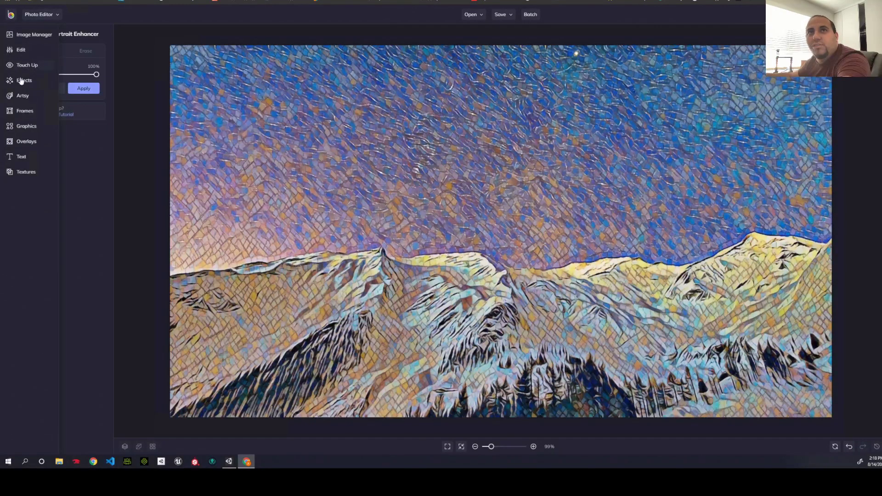
# Add the tattooed fighter photo from the Image Manager as a new layer.
pyautogui.click(19, 35)
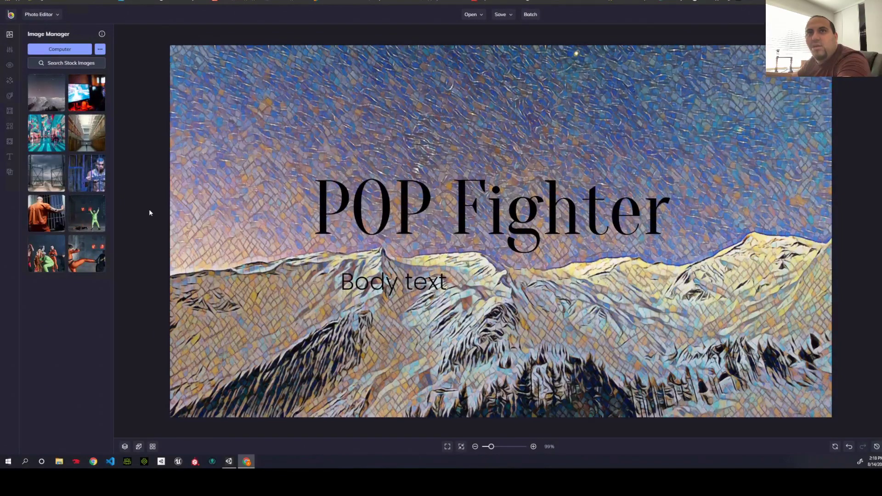
pyautogui.click(97, 168)
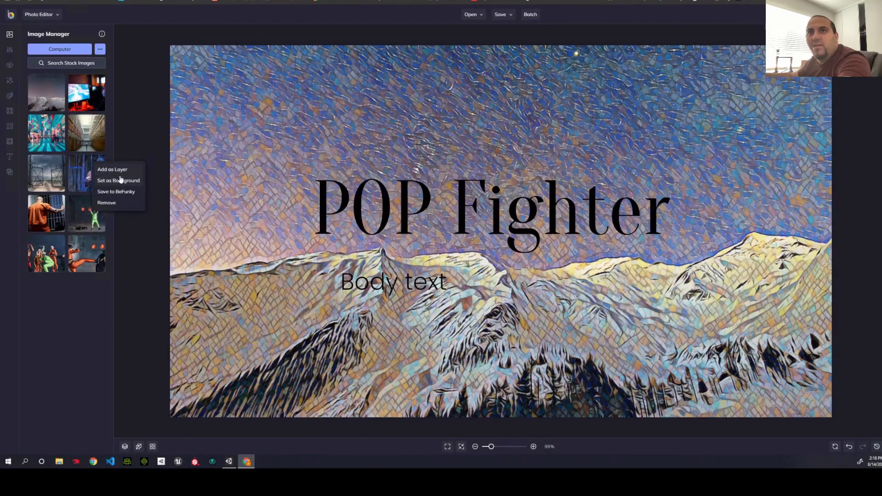
pyautogui.click(126, 171)
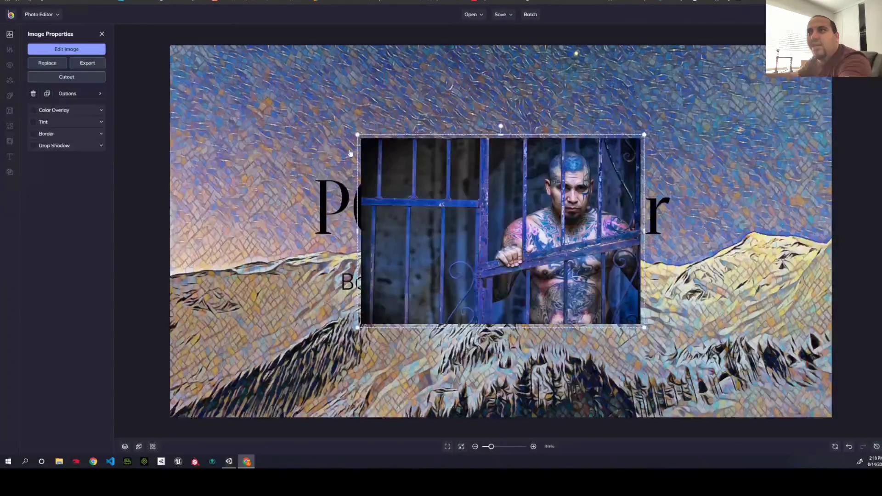
# Stretch the fighter photo to fill the whole canvas and flatten all layers into one image.
pyautogui.moveTo(357, 134); pyautogui.dragTo(203, 29)
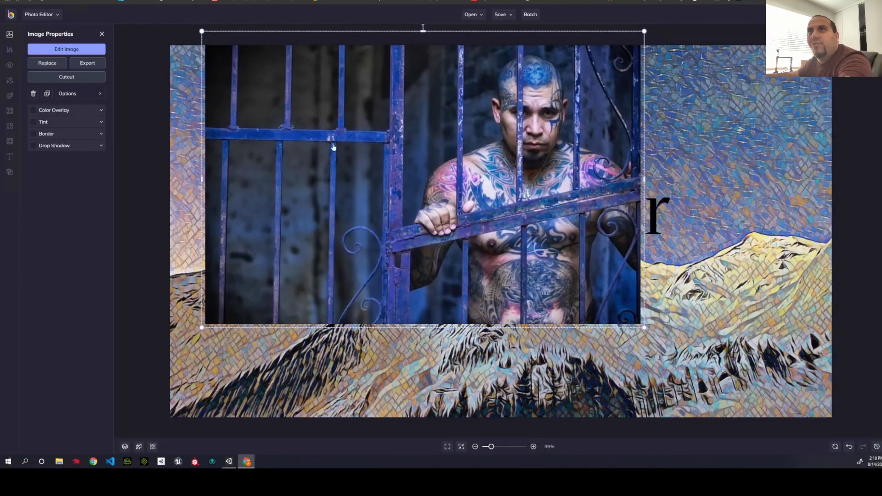
pyautogui.moveTo(326, 145); pyautogui.dragTo(286, 155)
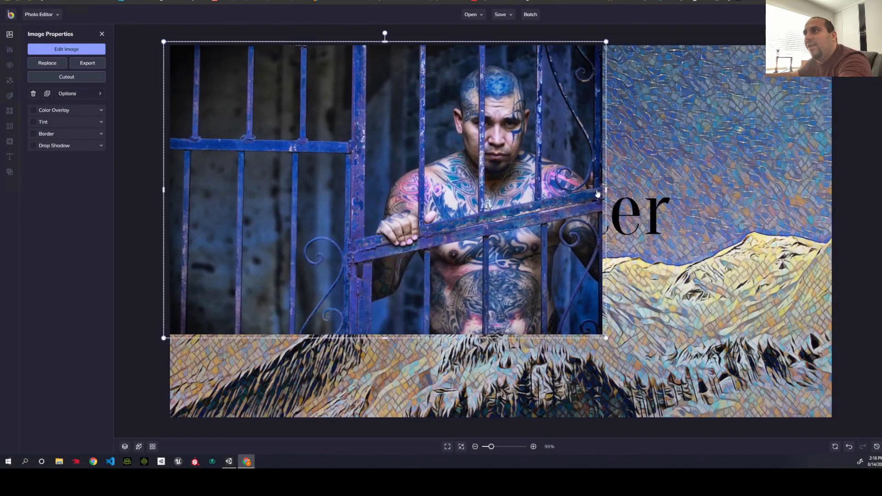
pyautogui.moveTo(606, 190); pyautogui.dragTo(834, 215)
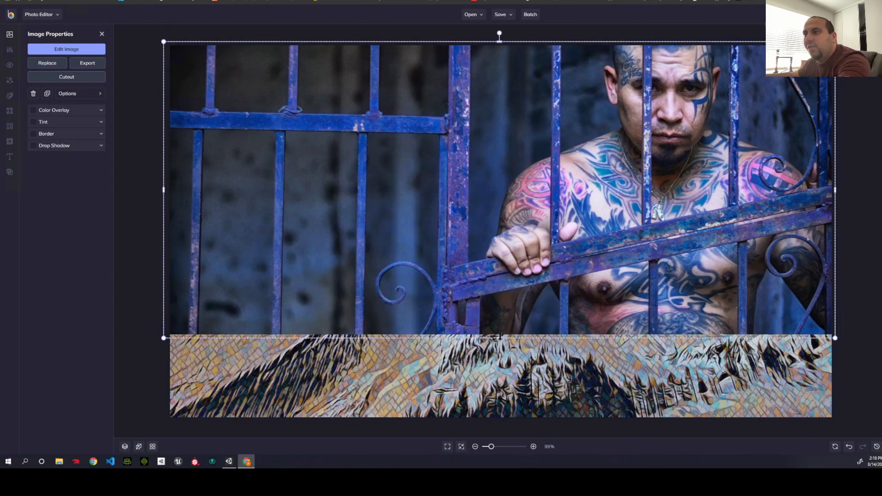
pyautogui.moveTo(500, 337); pyautogui.dragTo(540, 424)
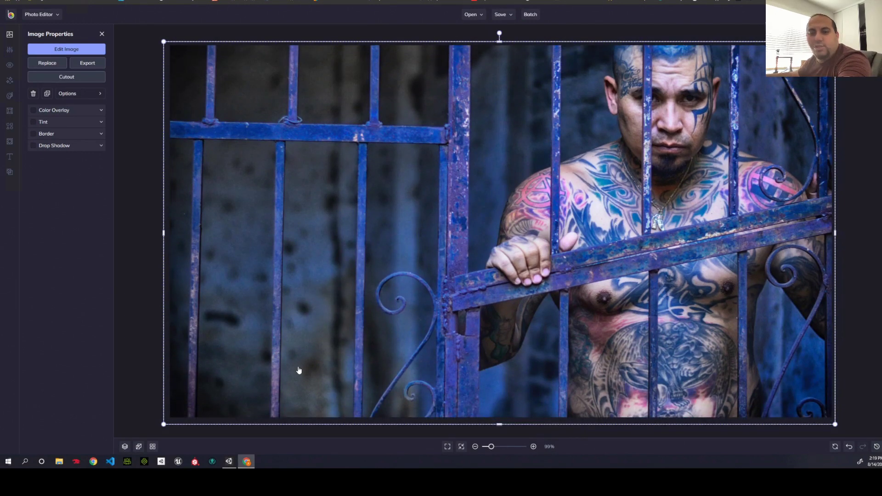
pyautogui.click(140, 447)
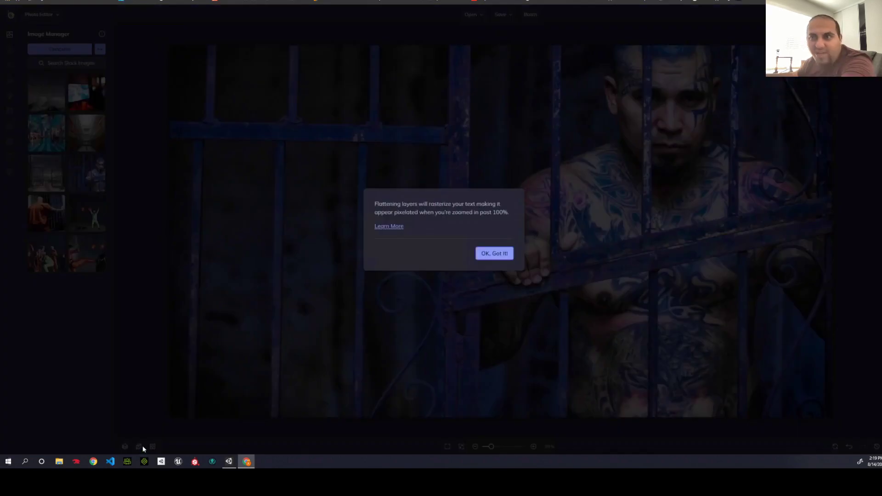
pyautogui.click(481, 256)
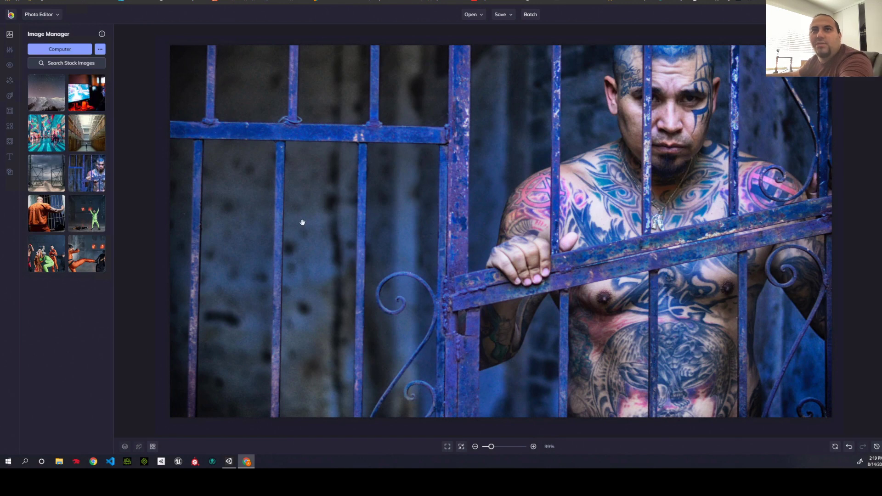
# Choose the Graphic Novel DLX effect from Artsy > Digital Art and open its settings.
pyautogui.click(10, 96)
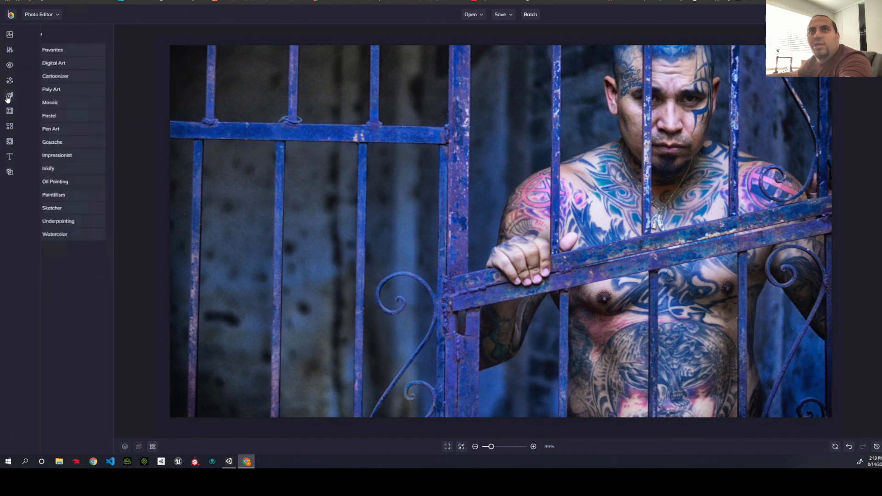
pyautogui.click(57, 63)
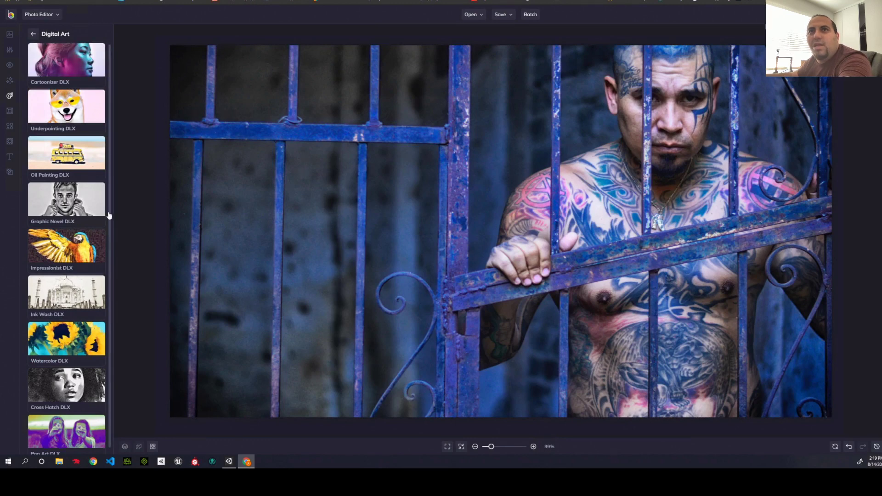
pyautogui.click(67, 199)
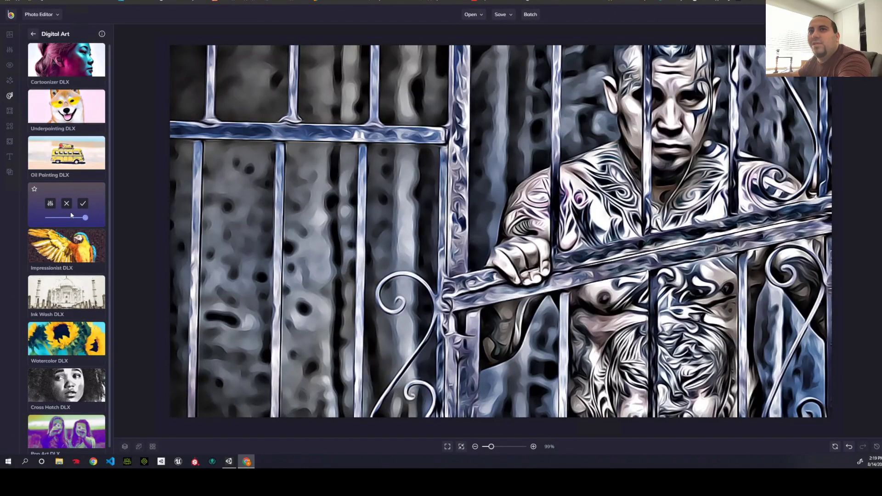
pyautogui.click(52, 205)
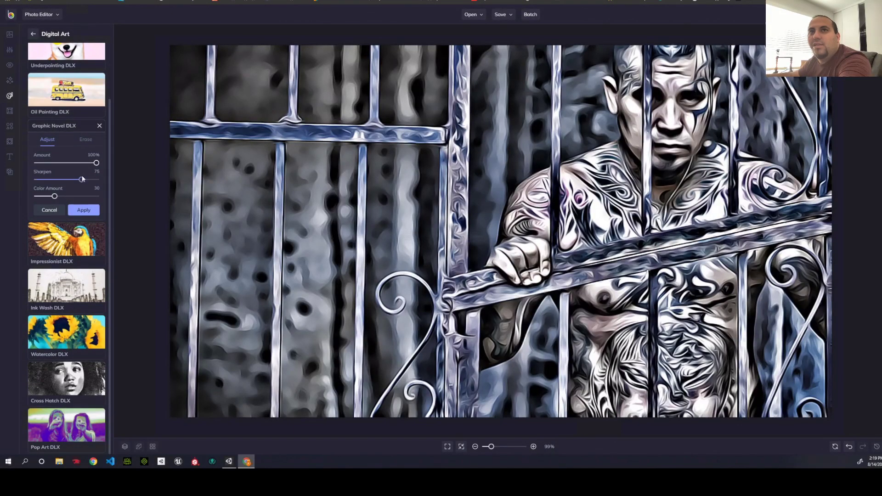
# Set Graphic Novel DLX to Amount 54%, Sharpen 100 and Color Amount 25, then apply it.
pyautogui.click(75, 164)
pyautogui.moveTo(74, 165); pyautogui.dragTo(47, 183)
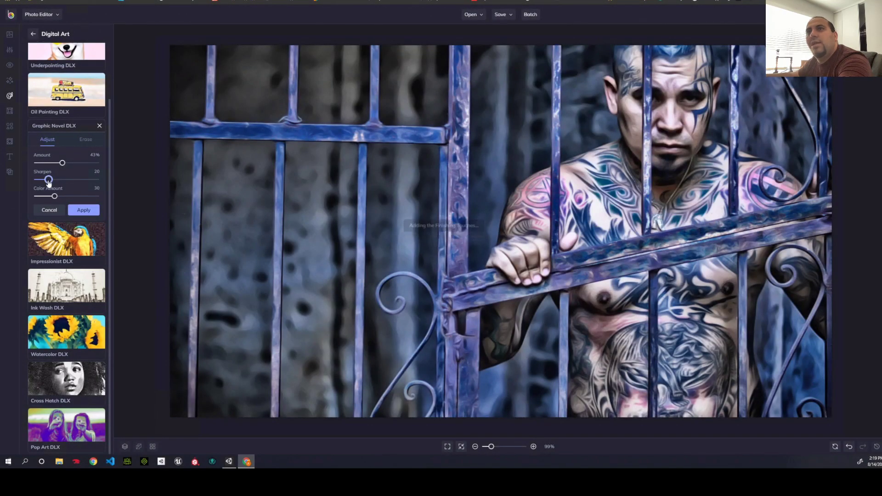
pyautogui.moveTo(54, 197); pyautogui.dragTo(82, 180)
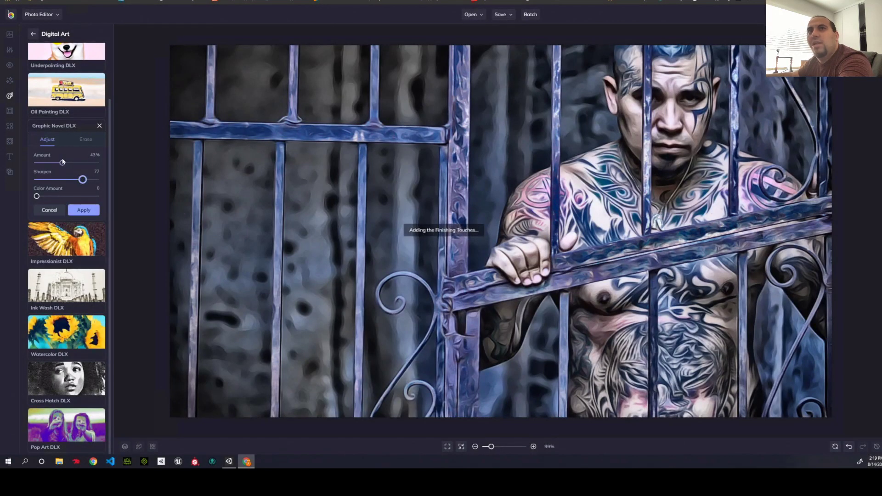
pyautogui.moveTo(64, 164); pyautogui.dragTo(52, 181)
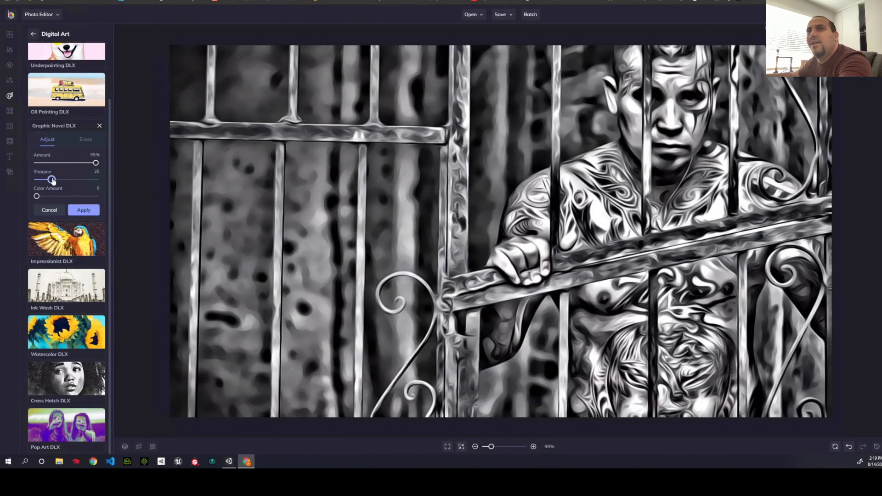
pyautogui.moveTo(53, 180); pyautogui.dragTo(66, 180)
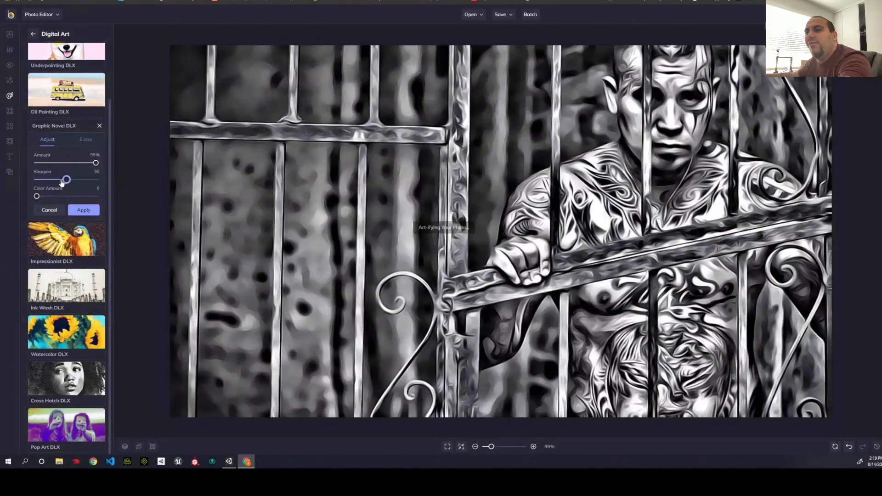
pyautogui.moveTo(94, 163); pyautogui.dragTo(79, 163)
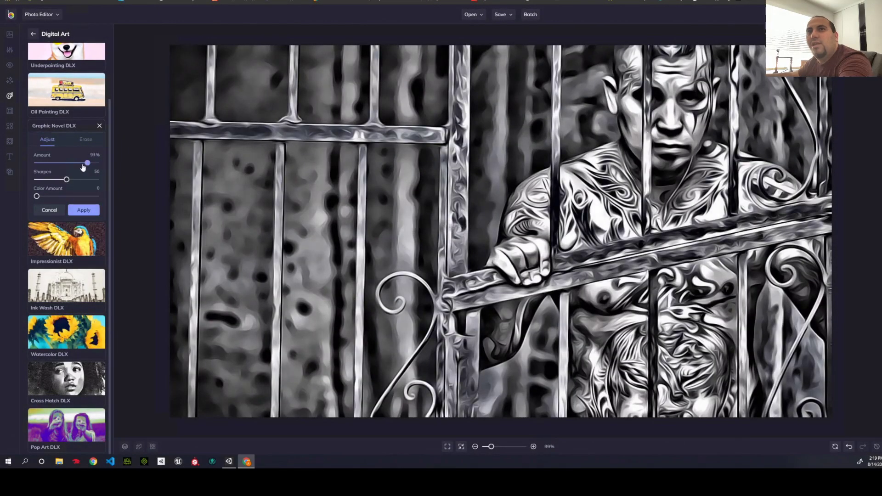
pyautogui.moveTo(37, 196); pyautogui.dragTo(51, 196)
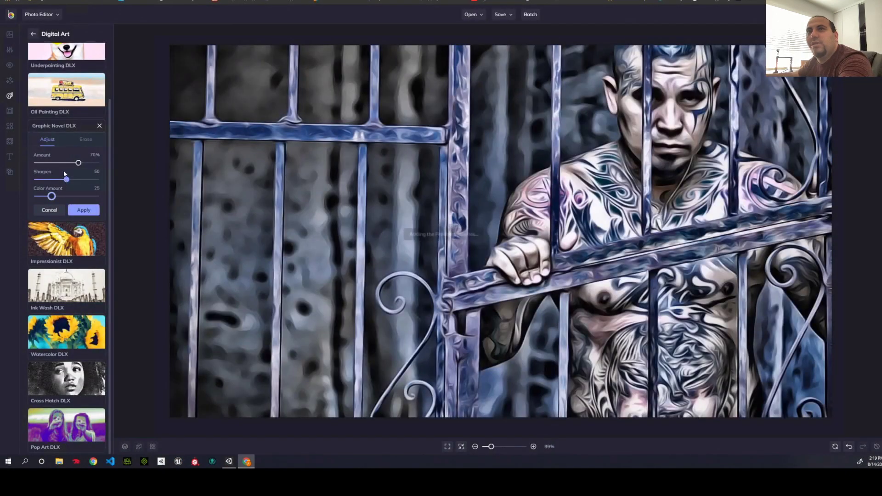
pyautogui.moveTo(79, 163); pyautogui.dragTo(88, 164)
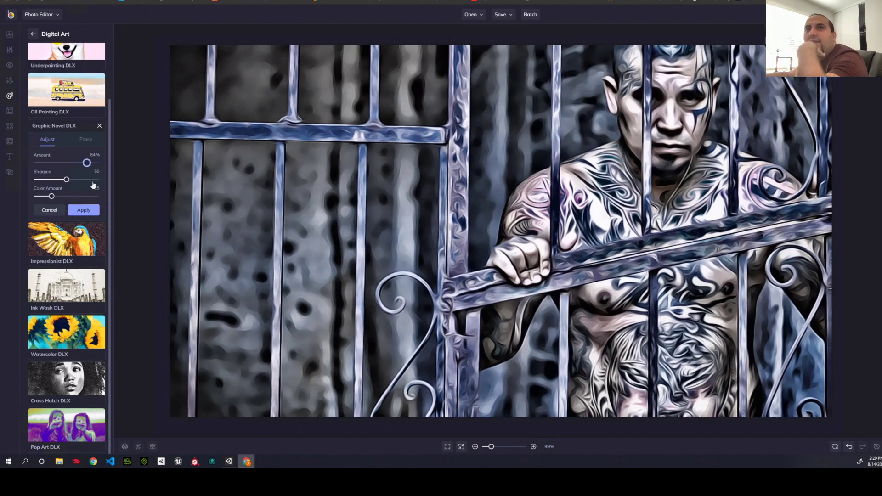
pyautogui.moveTo(87, 164); pyautogui.dragTo(71, 164)
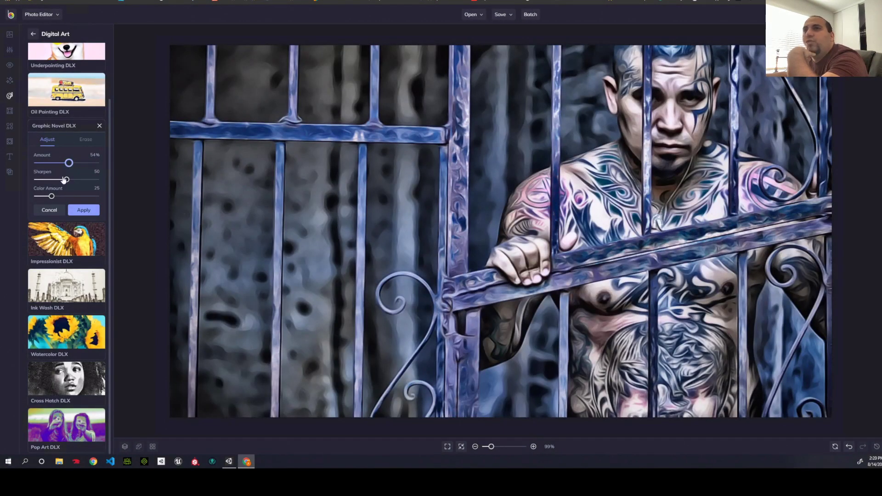
pyautogui.moveTo(65, 180); pyautogui.dragTo(97, 180)
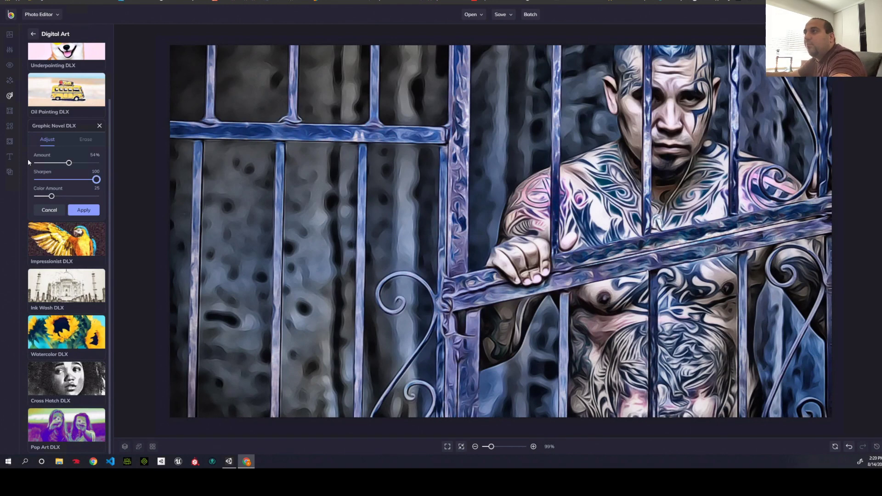
pyautogui.click(84, 210)
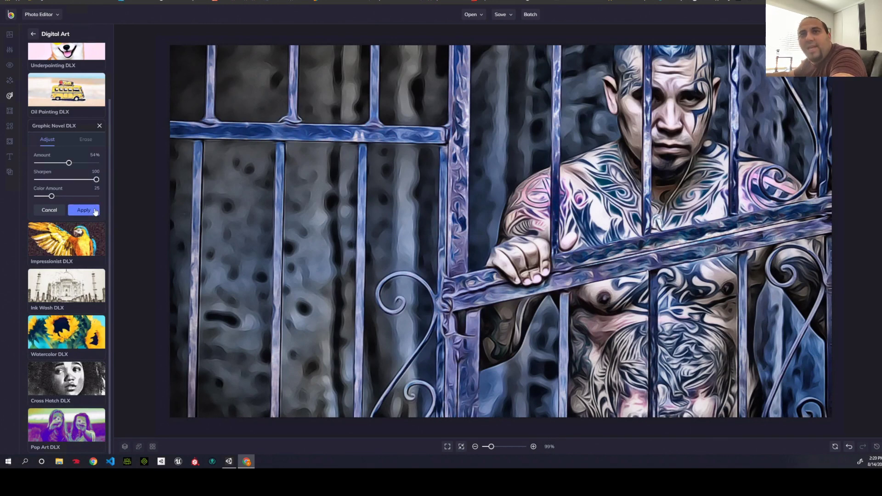
# Apply the Touch Up A.I. Portrait Enhancer at 100% amount to the prisoner photo.
pyautogui.click(9, 80)
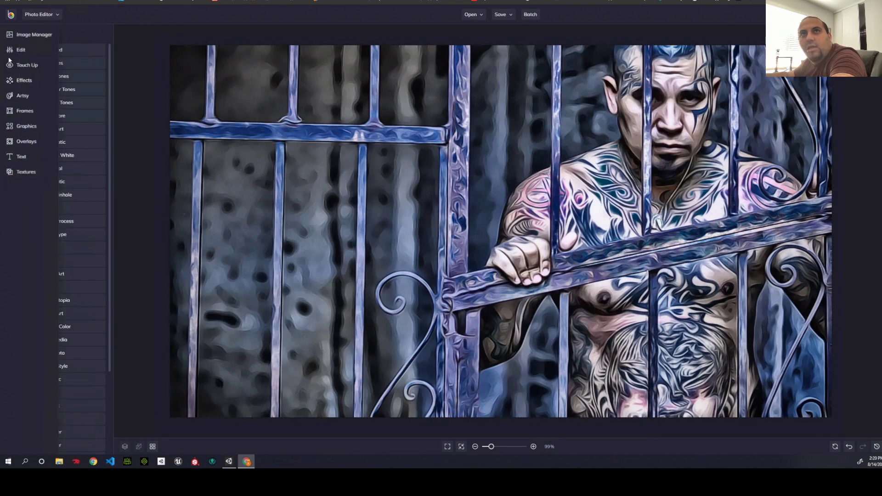
pyautogui.click(13, 68)
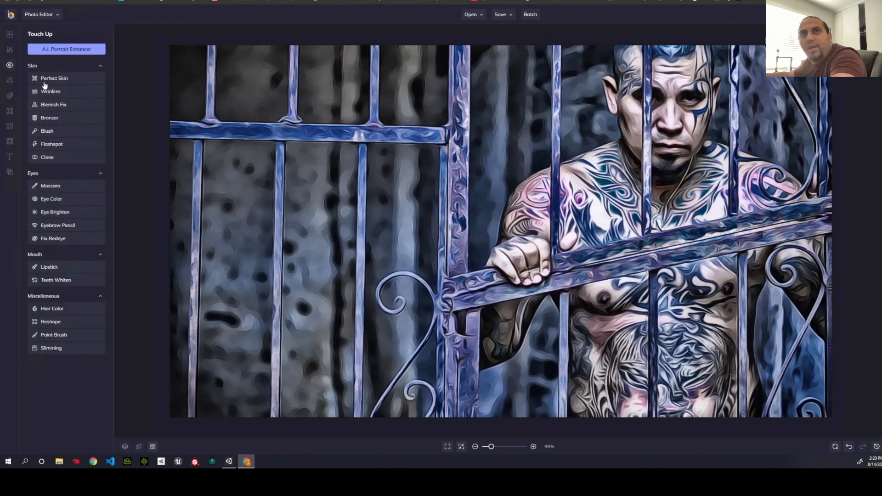
pyautogui.click(57, 52)
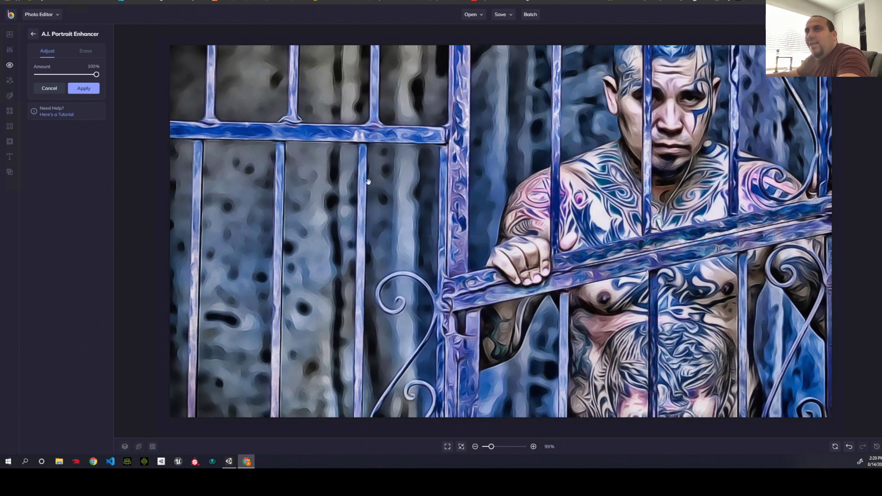
pyautogui.click(85, 93)
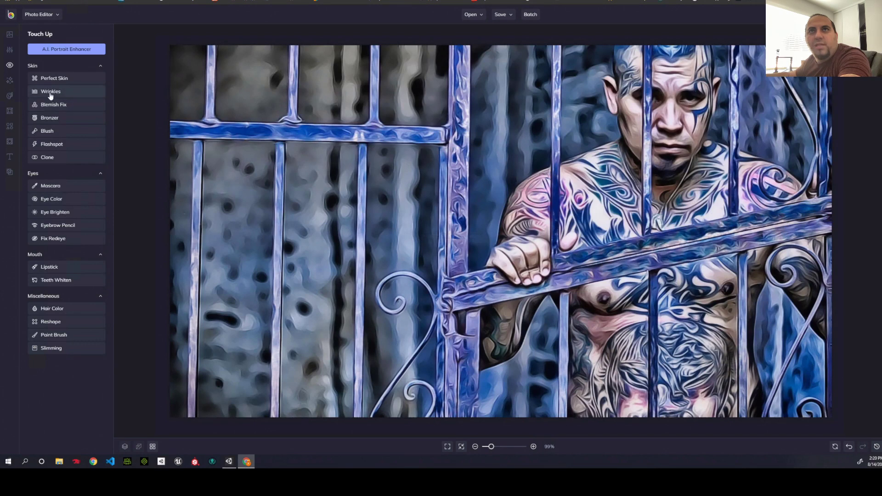
pyautogui.click(58, 81)
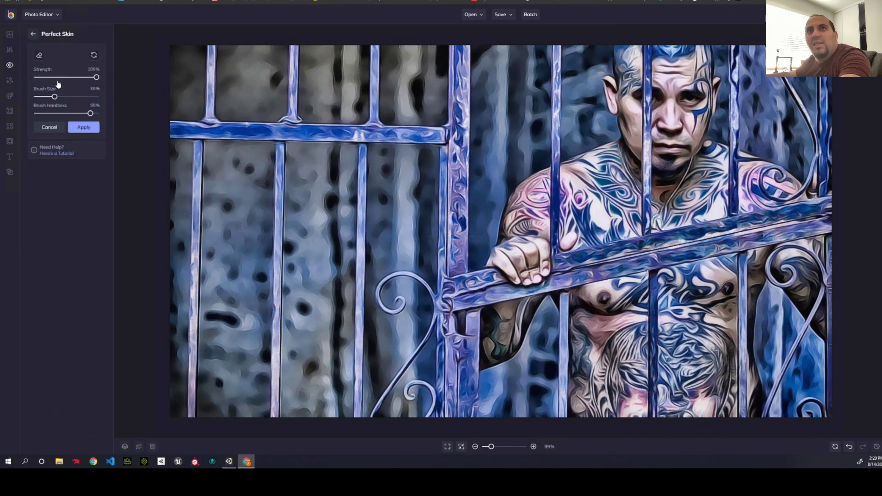
pyautogui.click(12, 84)
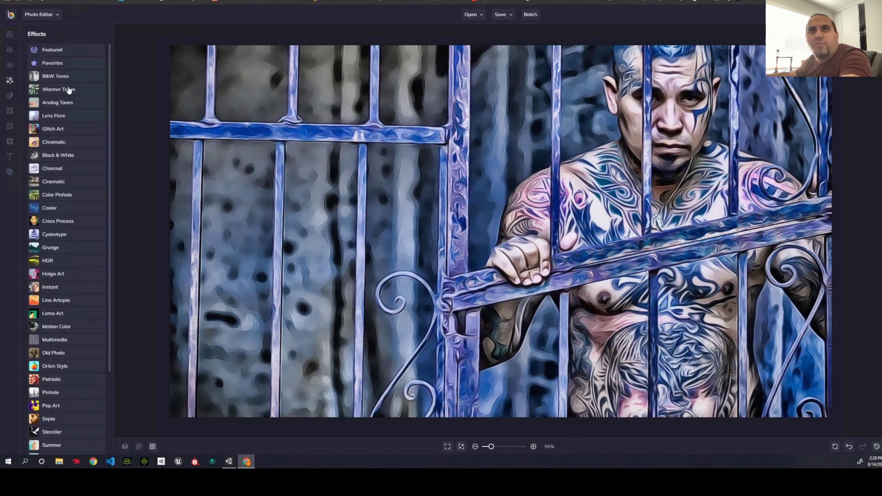
# Add a SUBHEADING text box to the photo and make it bold and white.
pyautogui.click(9, 142)
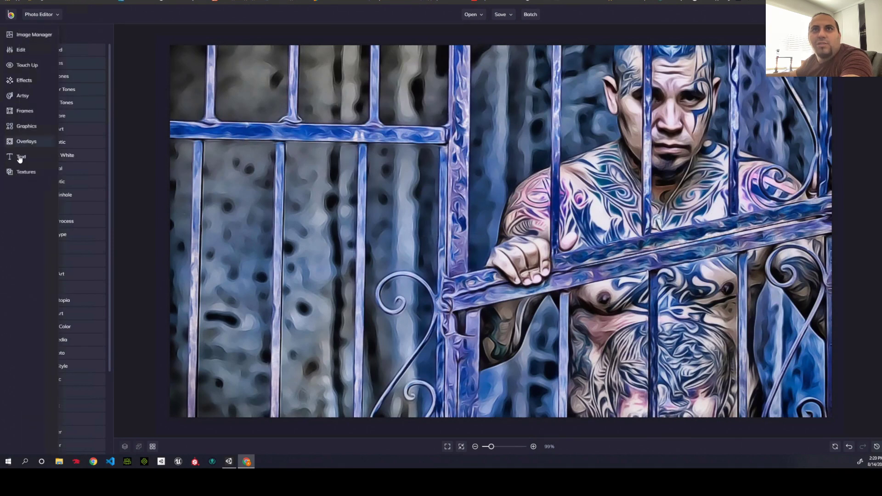
pyautogui.click(9, 157)
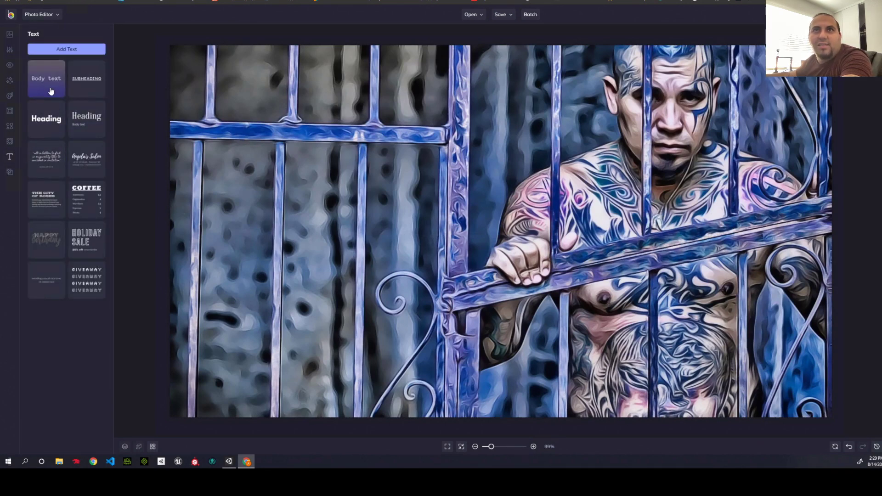
pyautogui.click(73, 86)
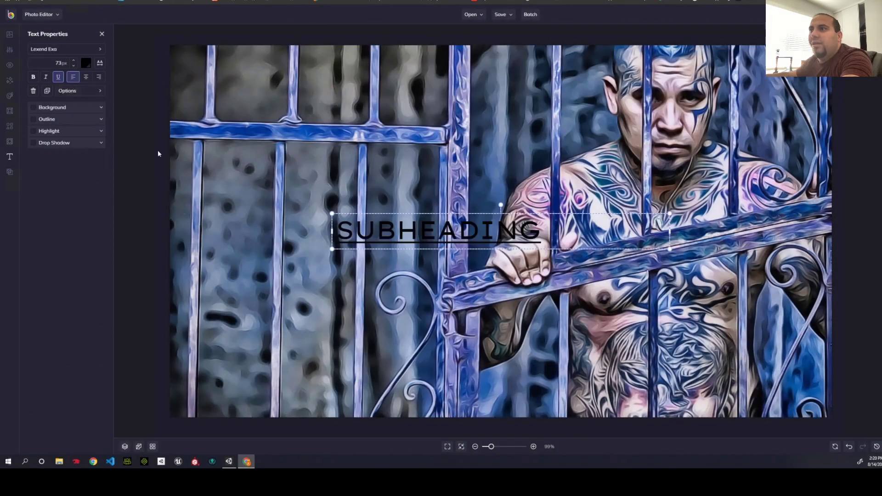
pyautogui.click(34, 77)
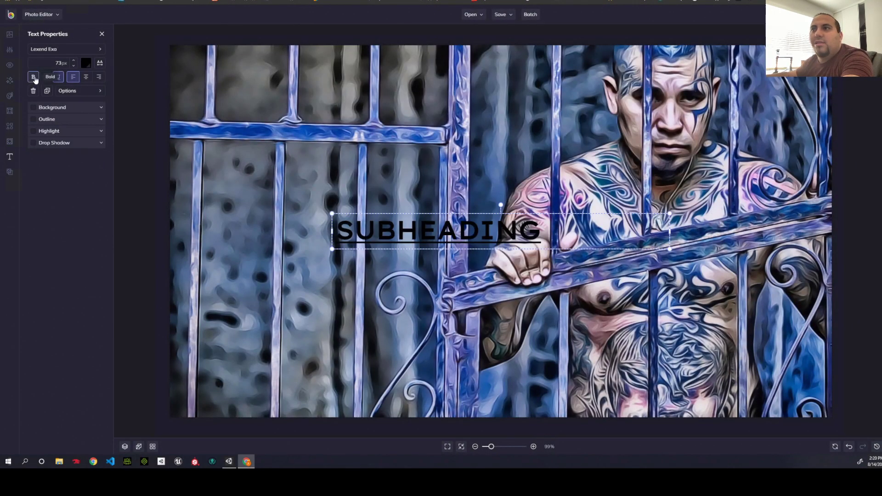
pyautogui.click(85, 63)
pyautogui.moveTo(161, 123); pyautogui.dragTo(102, 92)
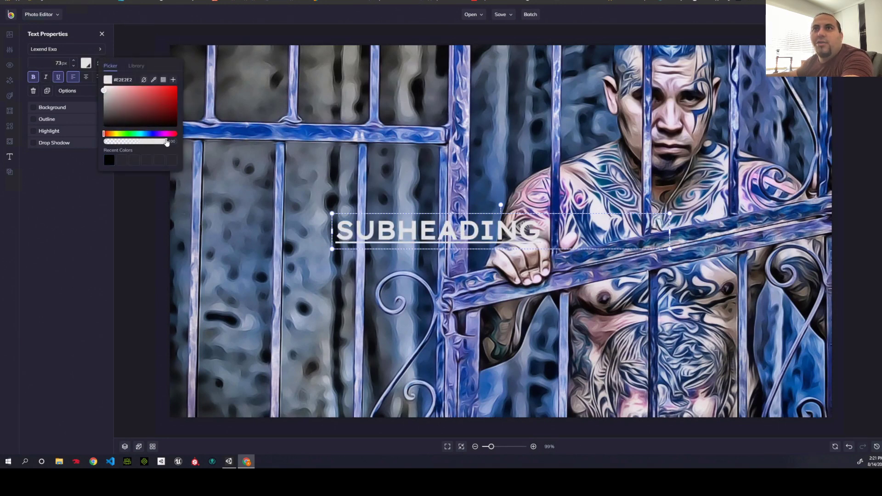
pyautogui.moveTo(167, 142)
pyautogui.mouseDown()
pyautogui.moveTo(137, 141)
pyautogui.moveTo(152, 144)
pyautogui.mouseUp()
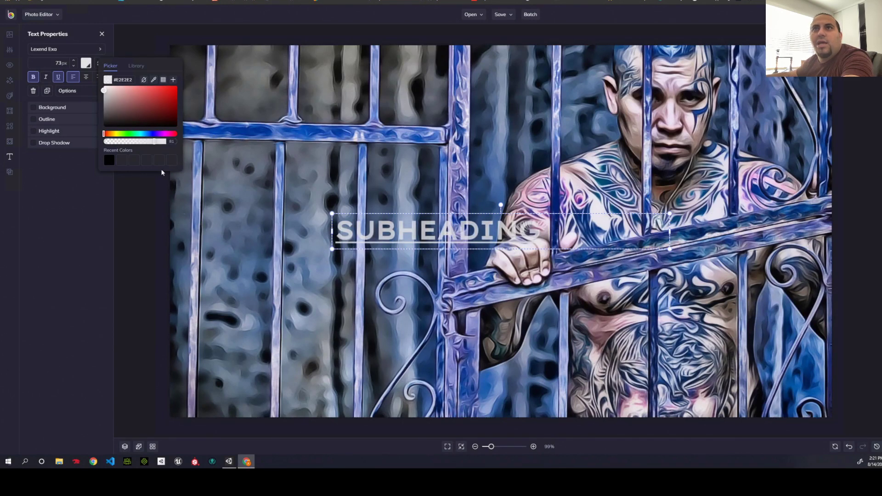
pyautogui.moveTo(157, 145); pyautogui.dragTo(162, 147)
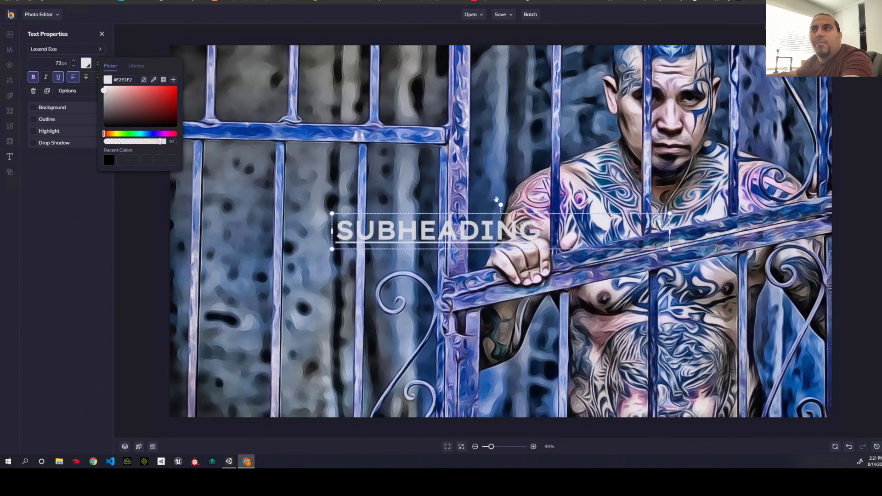
pyautogui.moveTo(122, 103); pyautogui.dragTo(101, 86)
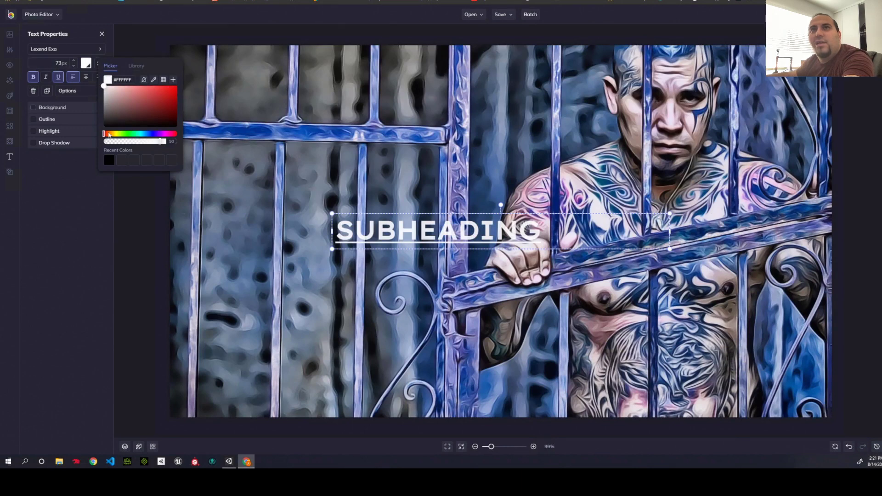
# Give the text a black background at 73% opacity.
pyautogui.click(33, 108)
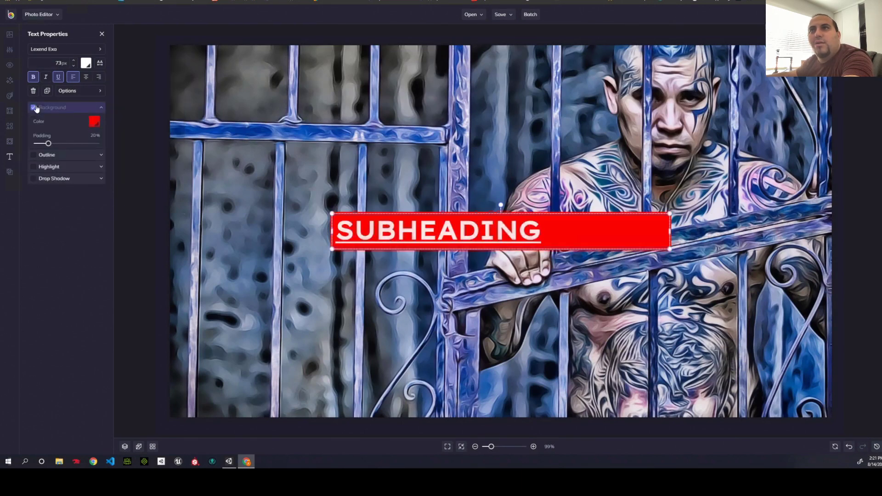
pyautogui.click(94, 121)
pyautogui.moveTo(124, 158); pyautogui.dragTo(119, 193)
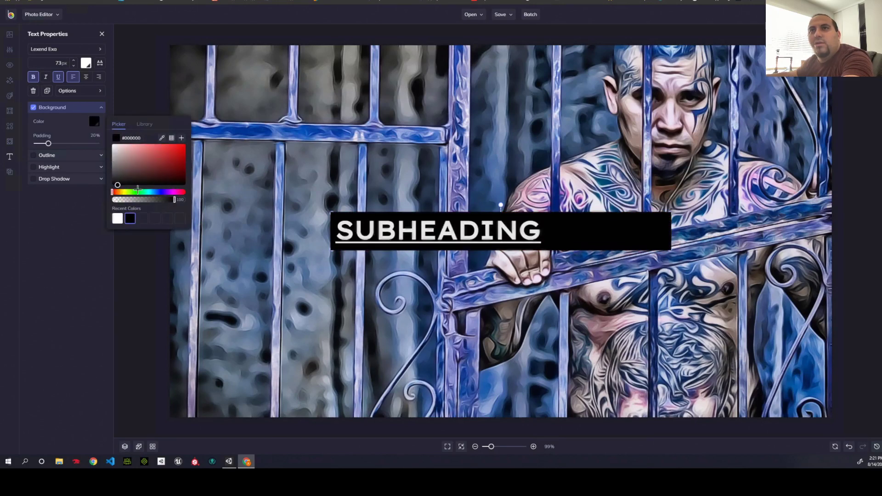
pyautogui.moveTo(173, 201); pyautogui.dragTo(158, 202)
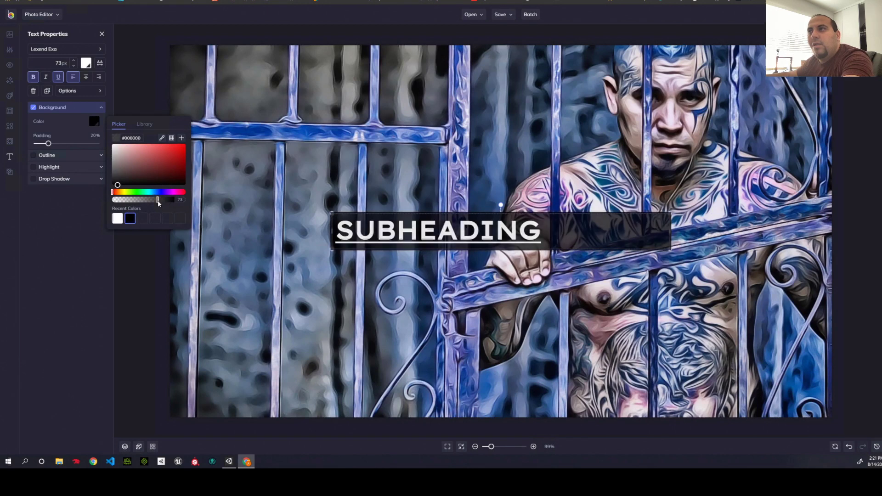
# Change the text box wording from SUBHEADING to 'Authority'.
pyautogui.doubleClick(417, 243)
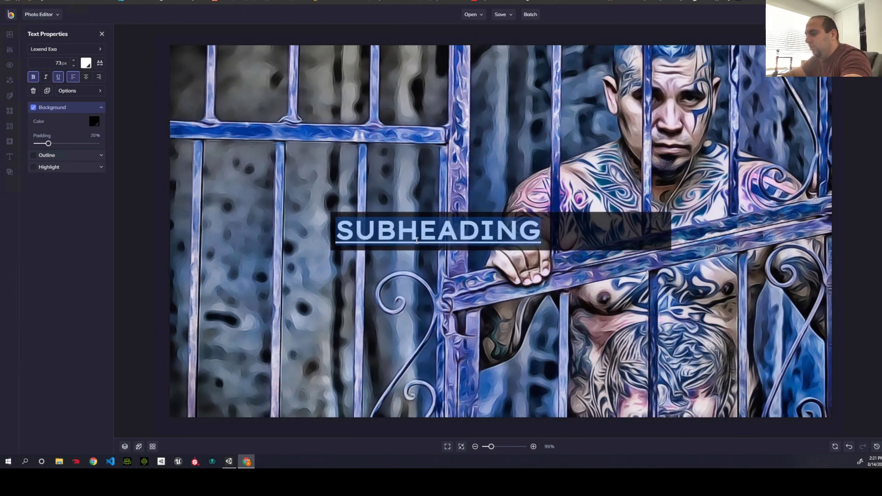
pyautogui.write('POP')
pyautogui.press('BackSpace')
pyautogui.press('BackSpace')
pyautogui.press('BackSpace')
pyautogui.write('A')
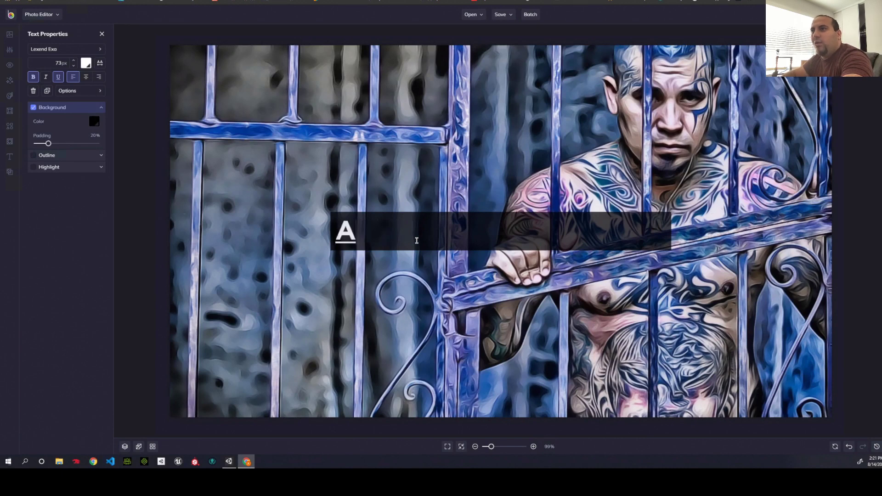
pyautogui.write('utho')
pyautogui.write('rity')
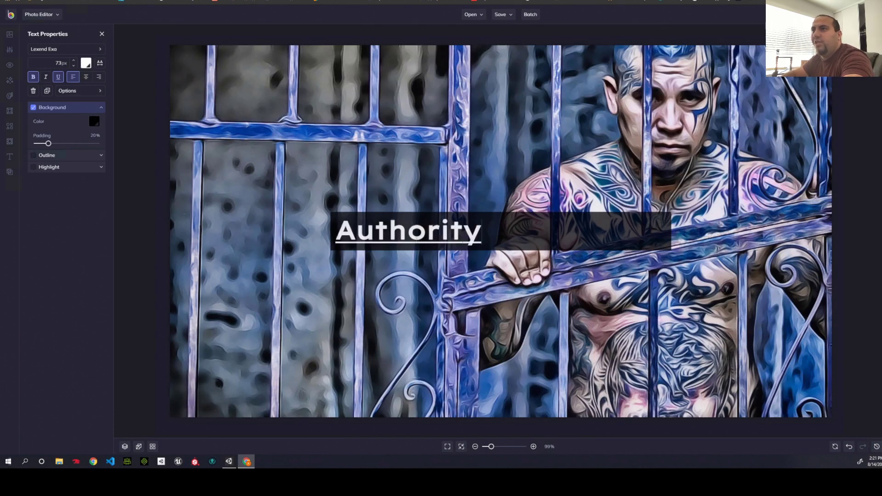
pyautogui.press('Return')
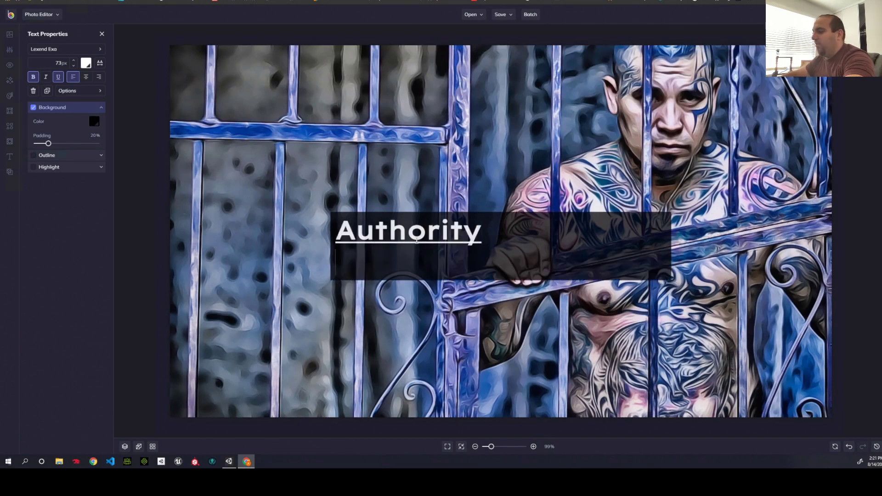
pyautogui.press('BackSpace')
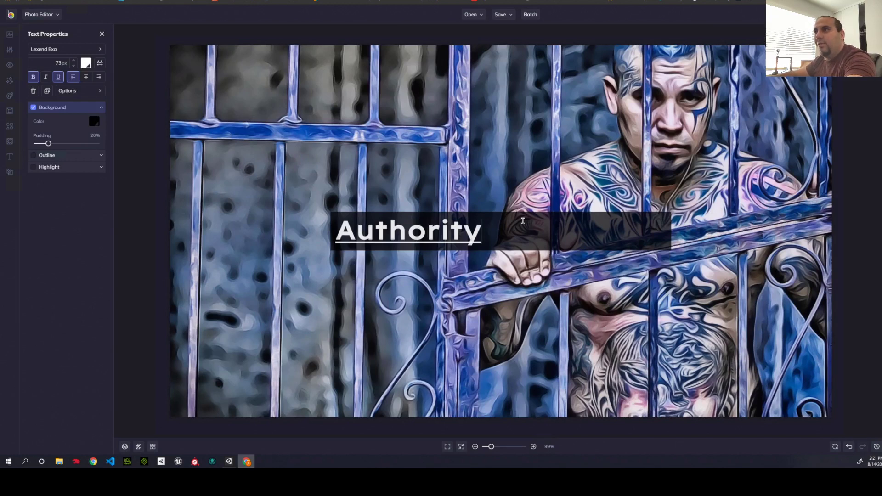
# Shrink the Authority box to fit the word and move it to the photo's top-left corner.
pyautogui.click(668, 232)
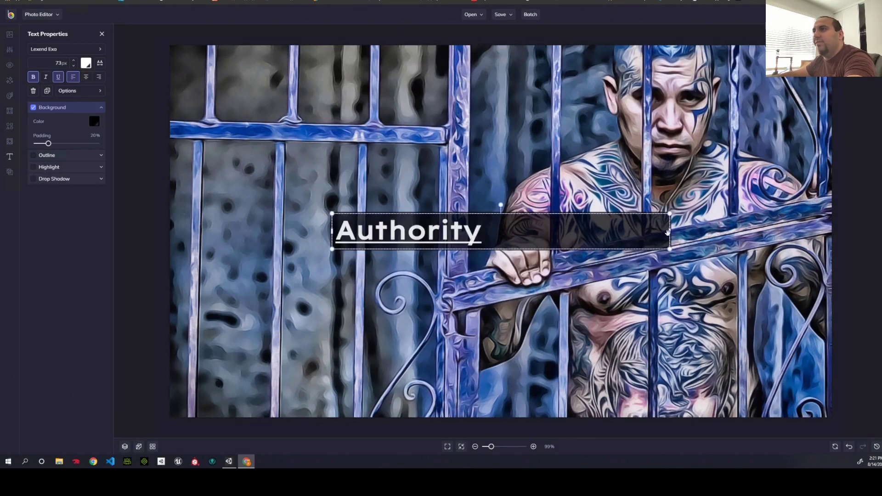
pyautogui.moveTo(668, 233); pyautogui.dragTo(495, 234)
pyautogui.moveTo(427, 224); pyautogui.dragTo(277, 69)
pyautogui.click(493, 157)
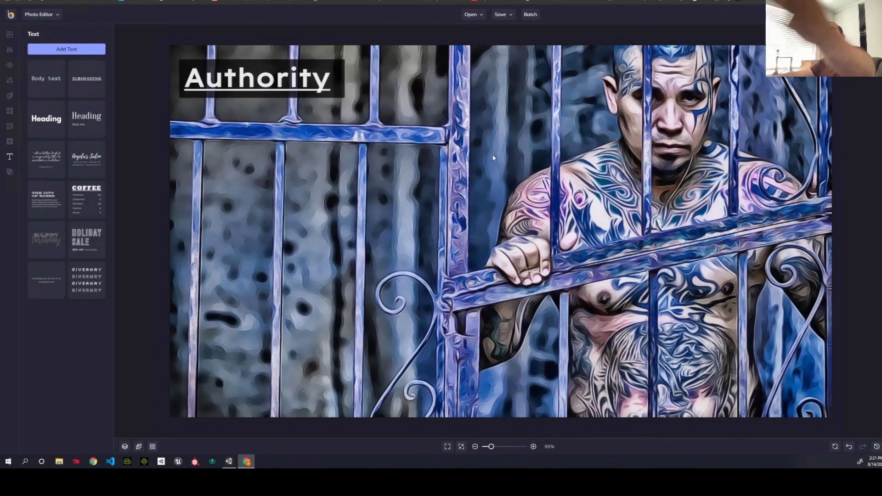
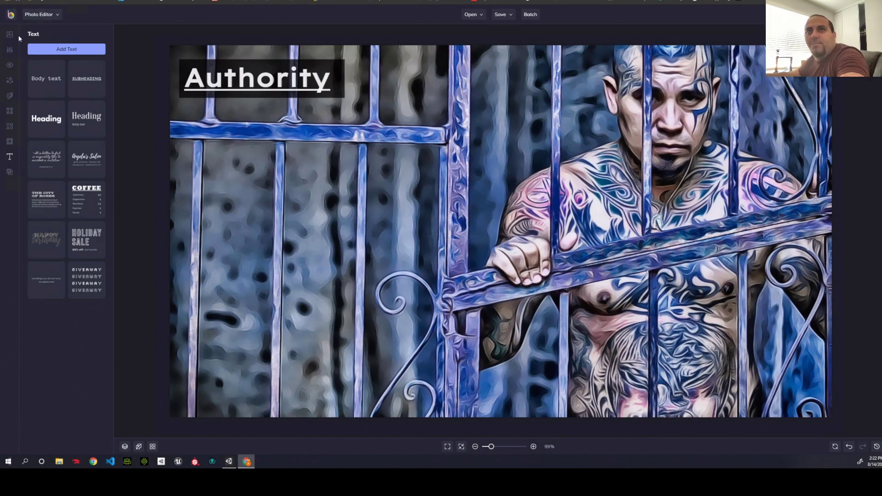
# Open the overlay categories and browse through the Hearts overlays.
pyautogui.click(9, 141)
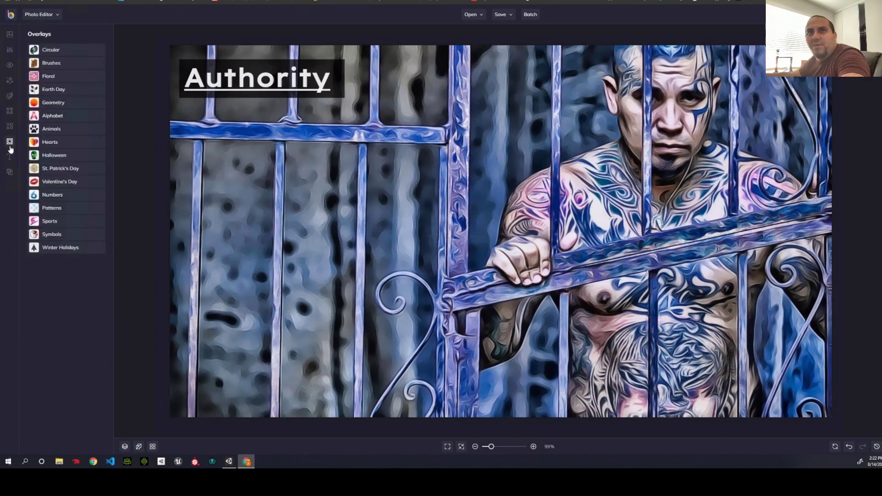
pyautogui.click(58, 144)
pyautogui.scroll(-1, 72, 228)
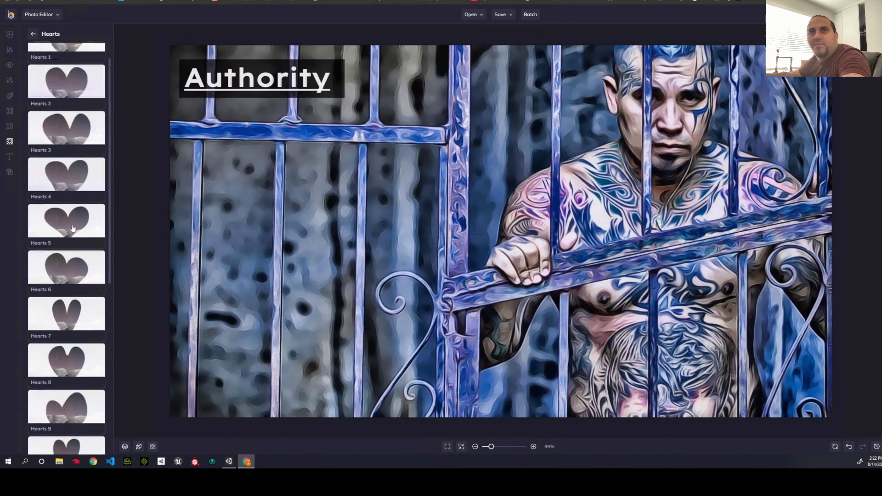
pyautogui.scroll(-2, 73, 228)
pyautogui.scroll(5, 55, 160)
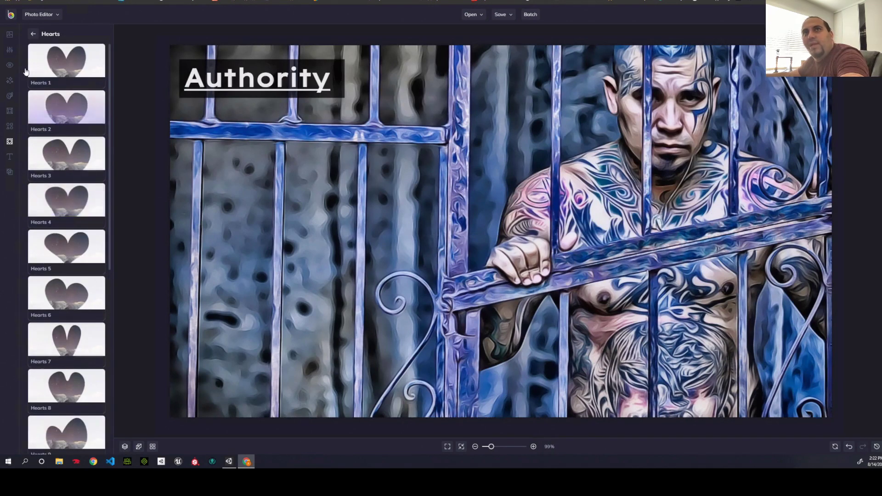
# Preview the Floral 1 overlay and shift it up and to the right on the photo.
pyautogui.click(32, 34)
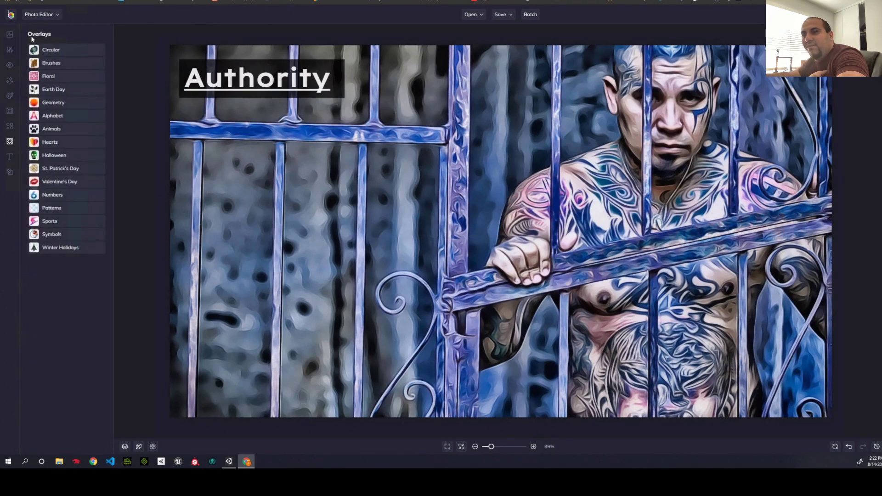
pyautogui.click(53, 76)
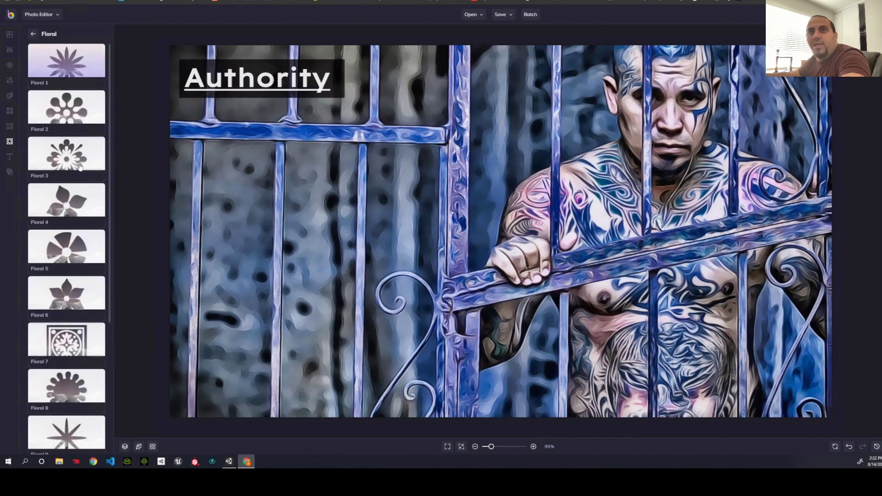
pyautogui.scroll(-3, 75, 195)
pyautogui.scroll(5, 72, 207)
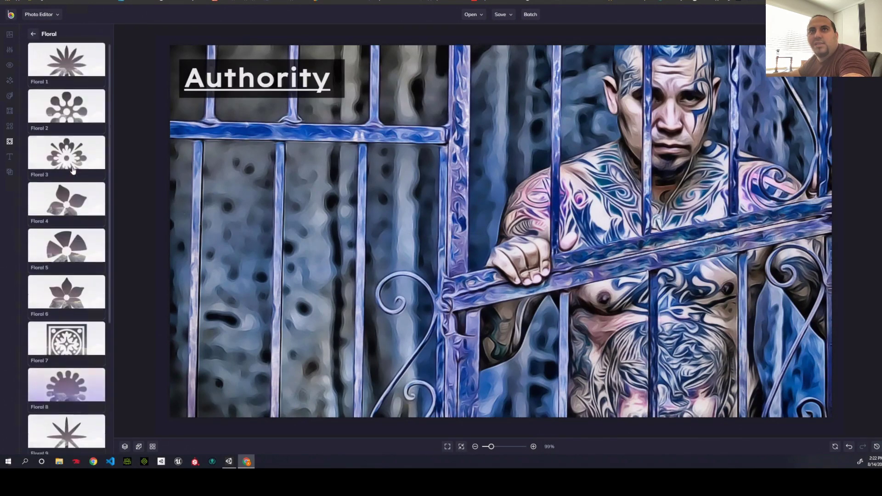
pyautogui.click(76, 76)
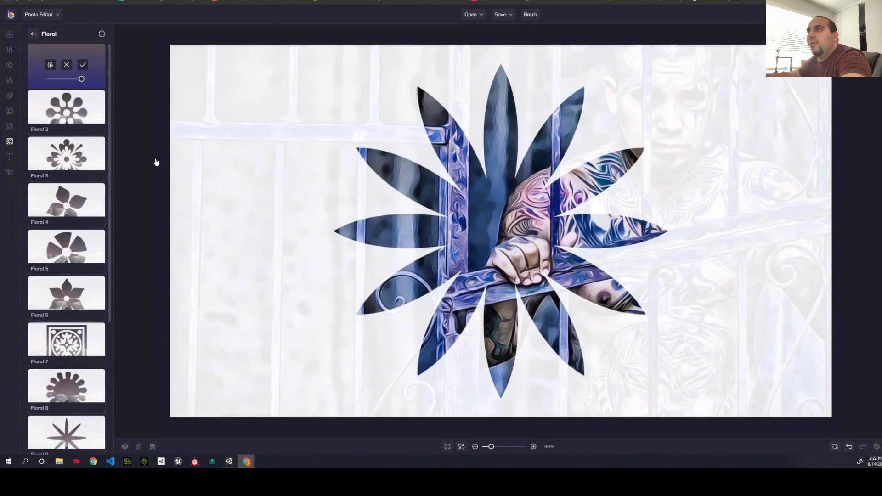
pyautogui.moveTo(454, 268); pyautogui.dragTo(501, 228)
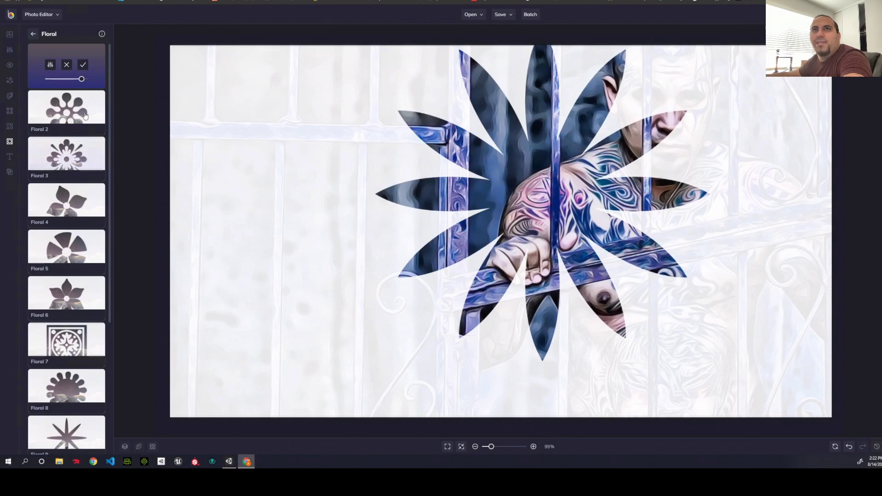
pyautogui.scroll(-1, 73, 203)
pyautogui.scroll(-4, 72, 203)
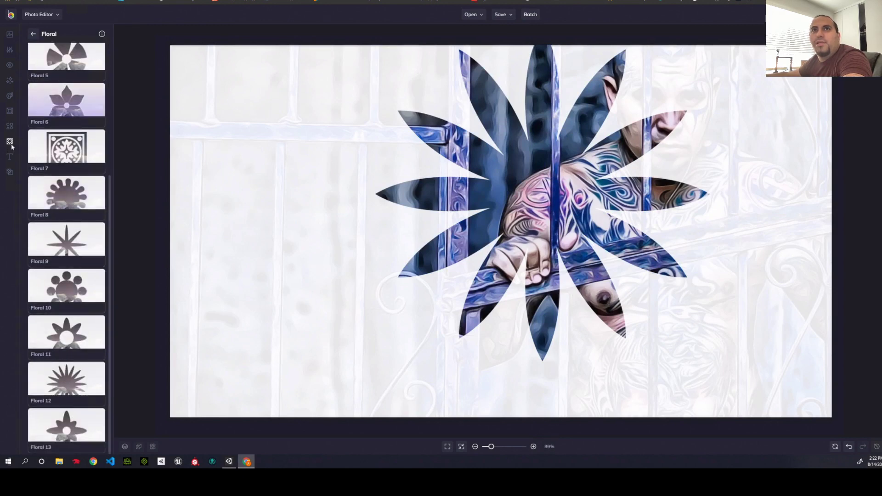
pyautogui.click(11, 172)
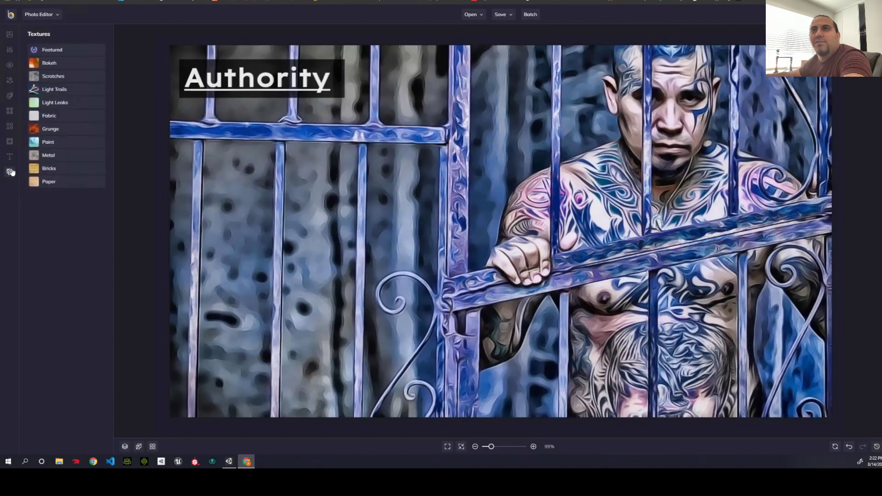
pyautogui.click(47, 130)
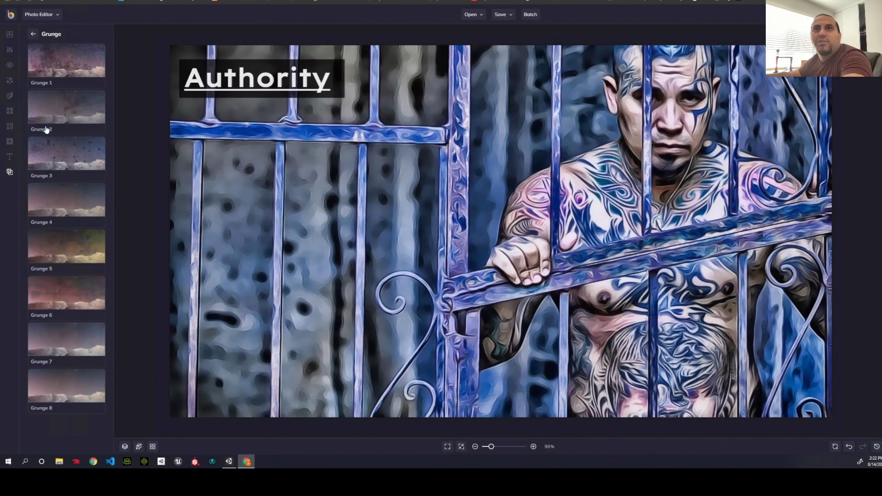
pyautogui.click(76, 292)
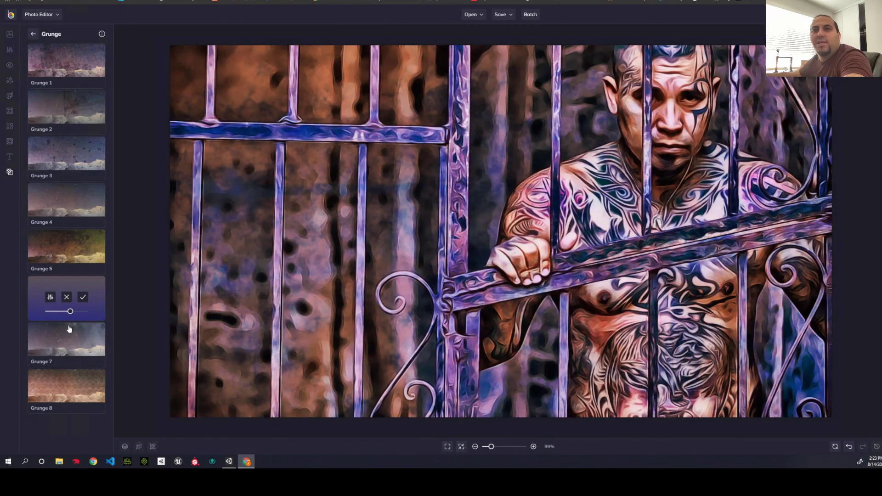
pyautogui.moveTo(70, 312)
pyautogui.mouseDown()
pyautogui.moveTo(97, 317)
pyautogui.moveTo(82, 313)
pyautogui.mouseUp()
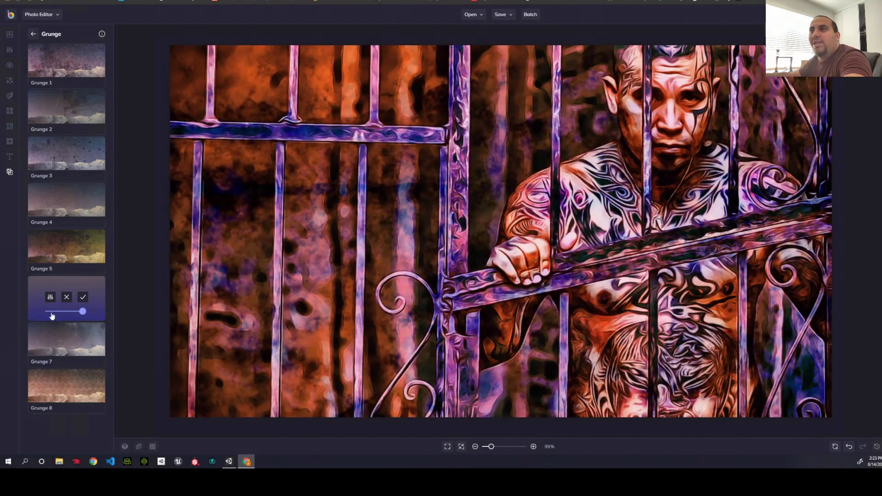
pyautogui.click(52, 317)
pyautogui.click(47, 251)
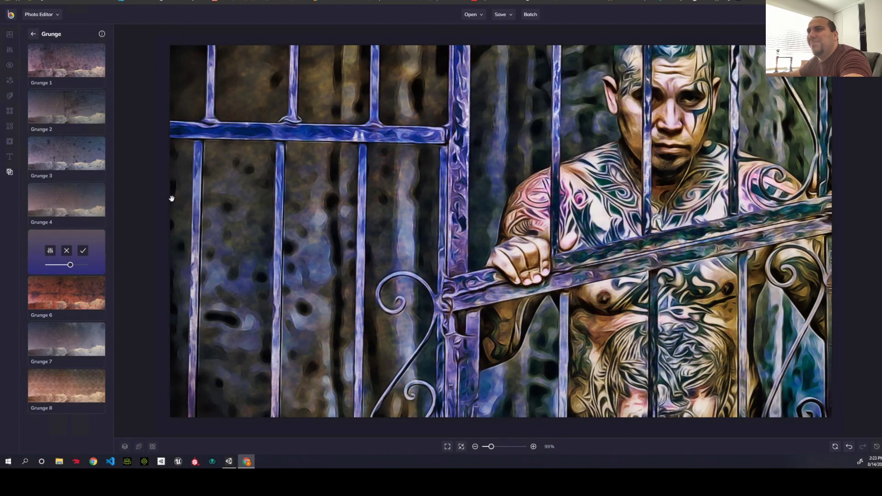
pyautogui.click(74, 118)
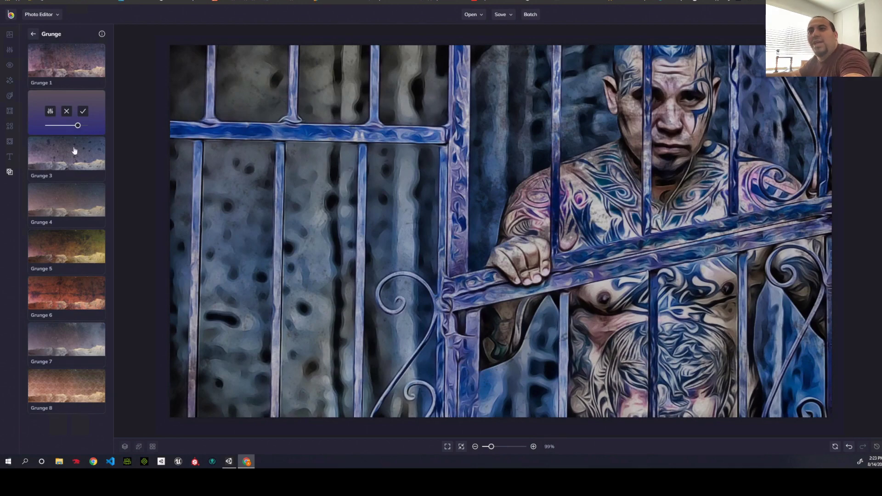
pyautogui.moveTo(78, 126); pyautogui.dragTo(105, 128)
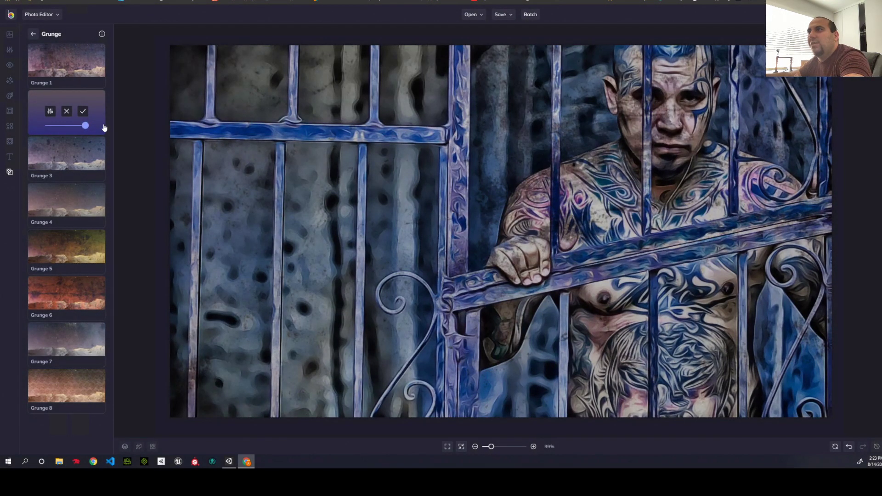
pyautogui.click(79, 125)
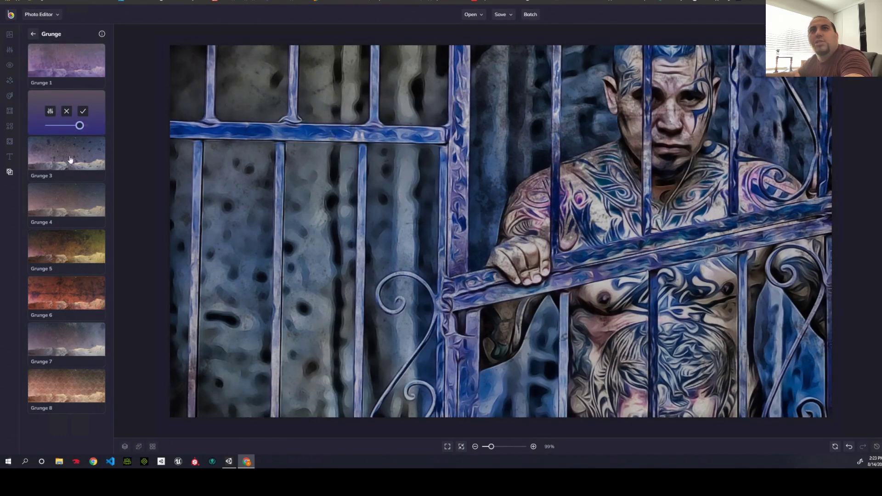
pyautogui.click(10, 172)
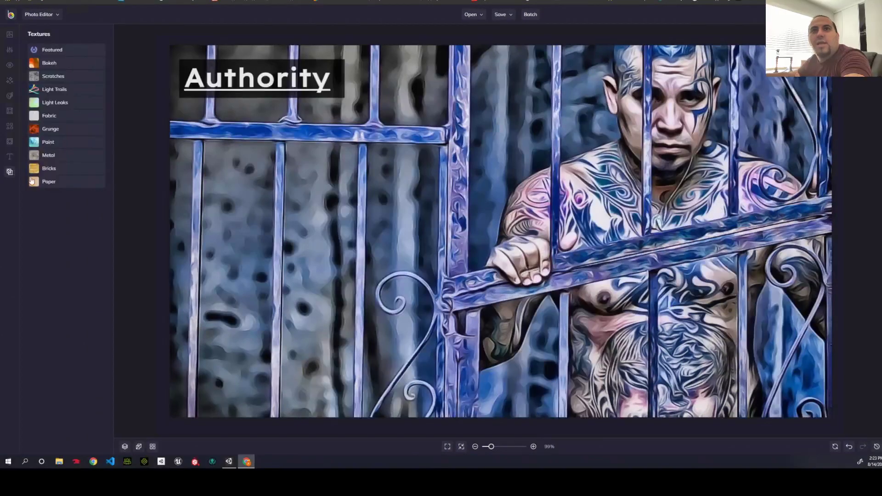
pyautogui.click(52, 142)
pyautogui.click(67, 119)
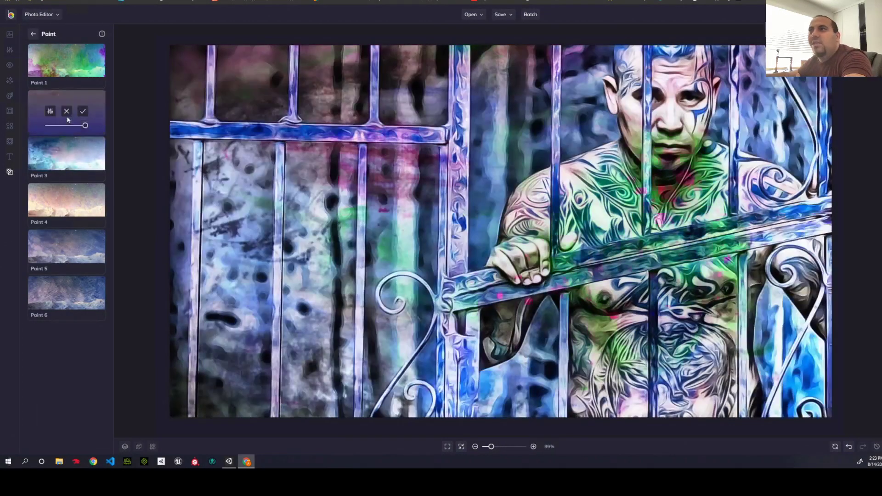
pyautogui.click(76, 82)
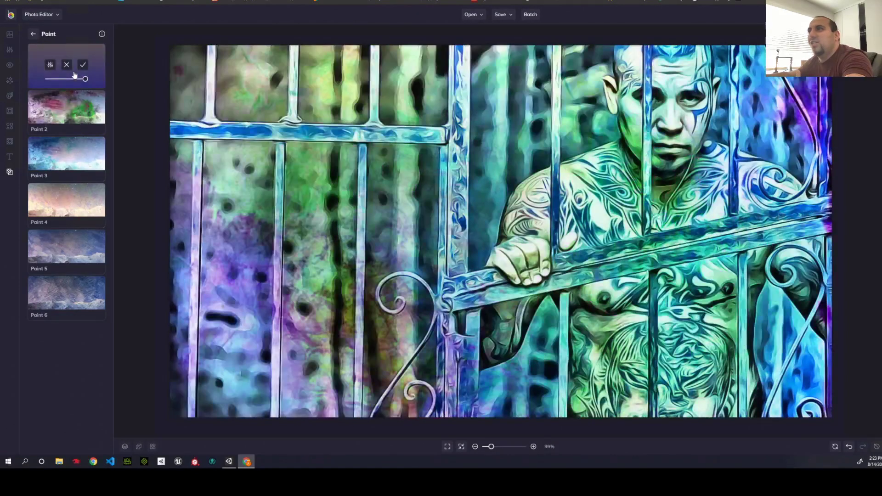
pyautogui.click(74, 215)
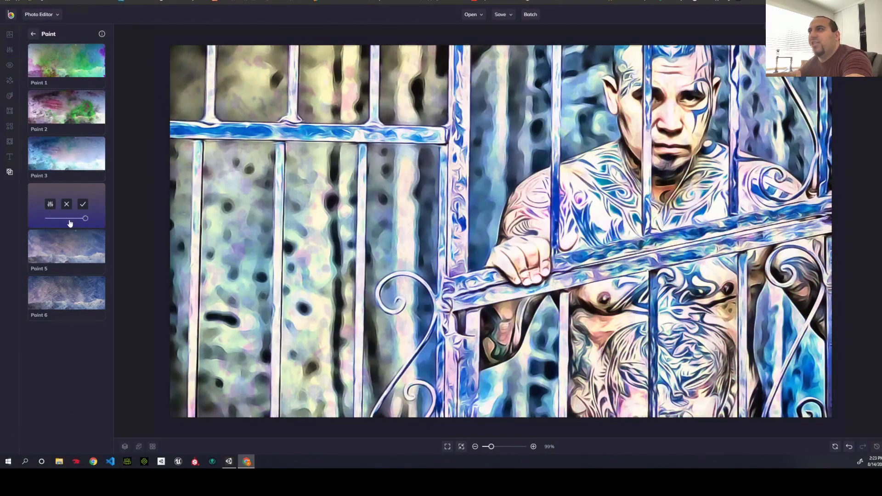
pyautogui.click(81, 262)
pyautogui.click(84, 285)
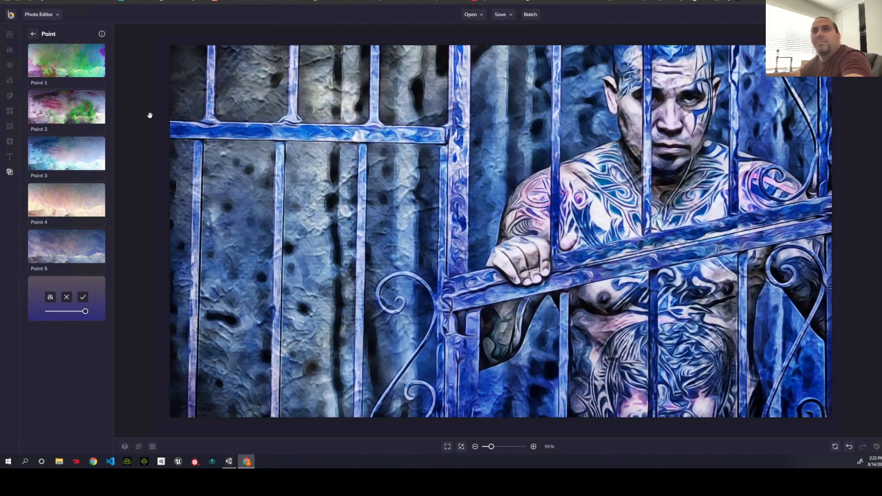
pyautogui.click(10, 172)
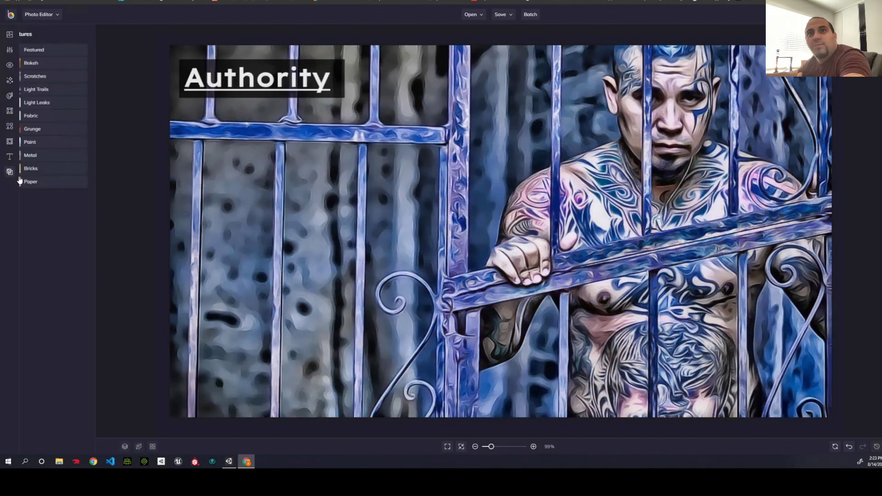
pyautogui.click(57, 173)
pyautogui.click(79, 160)
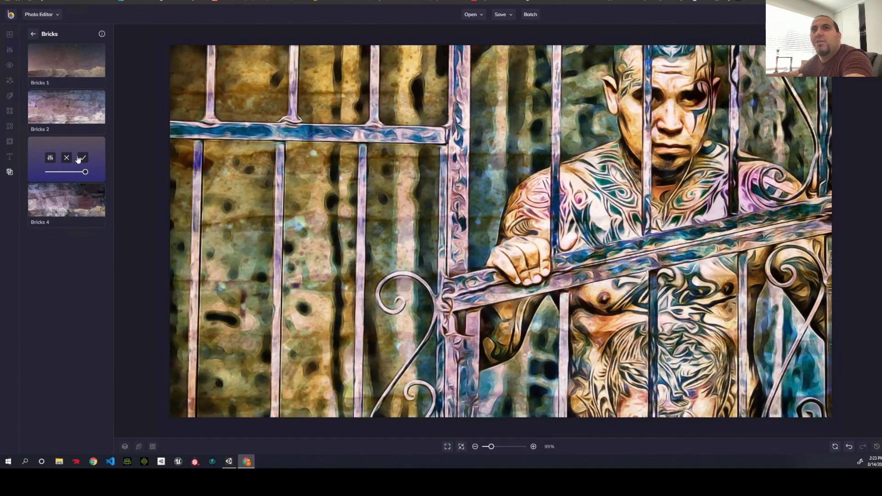
pyautogui.click(69, 118)
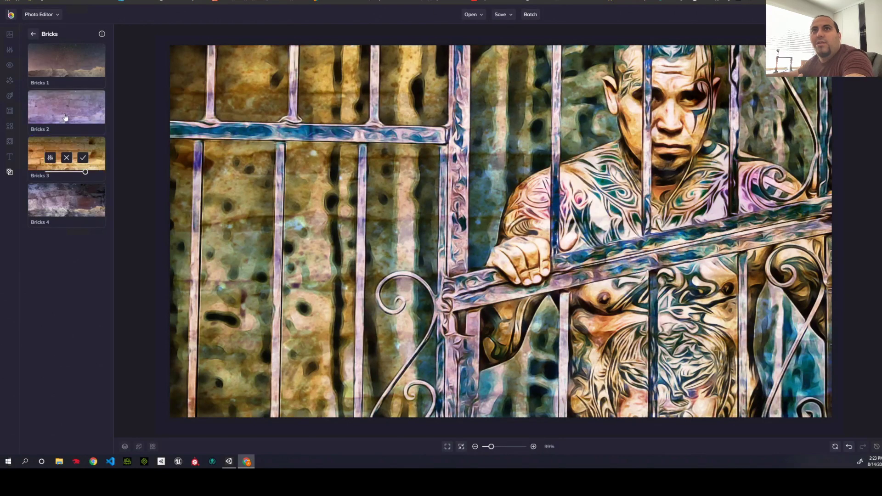
pyautogui.click(61, 75)
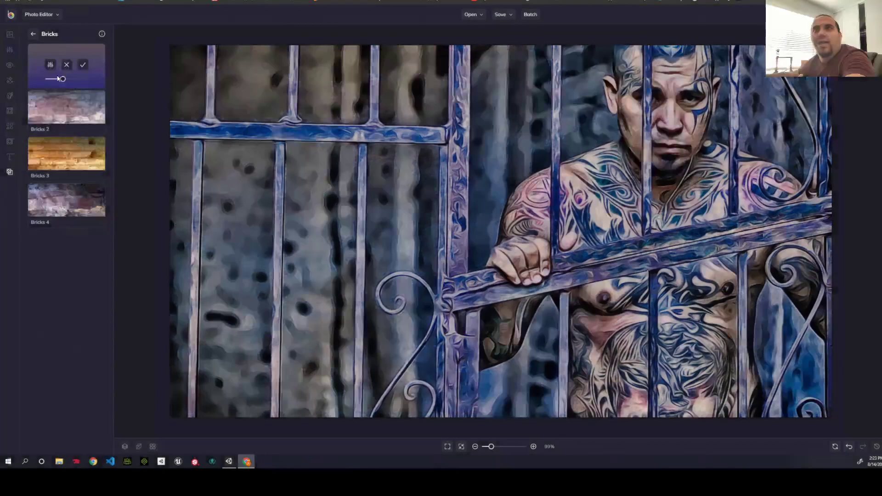
pyautogui.click(9, 172)
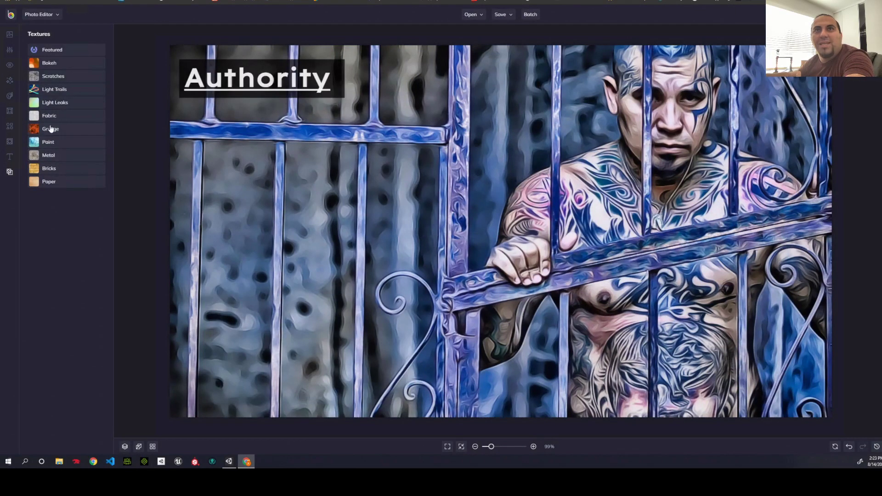
# Preview the Fabric 3 and Fabric 1 textures, then discard them.
pyautogui.click(52, 117)
pyautogui.click(69, 148)
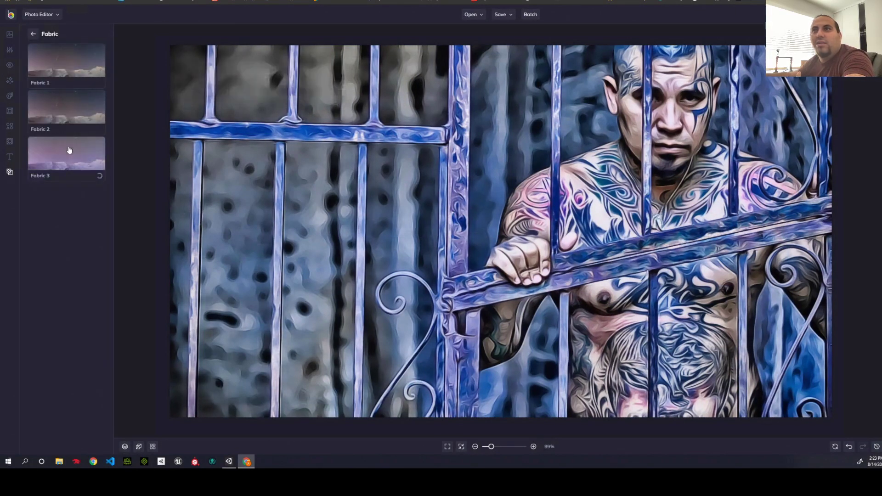
pyautogui.click(70, 74)
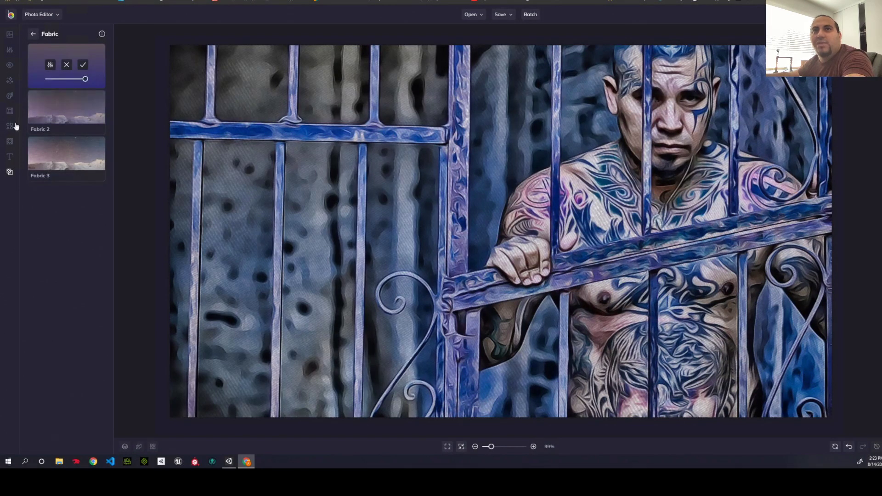
pyautogui.click(21, 174)
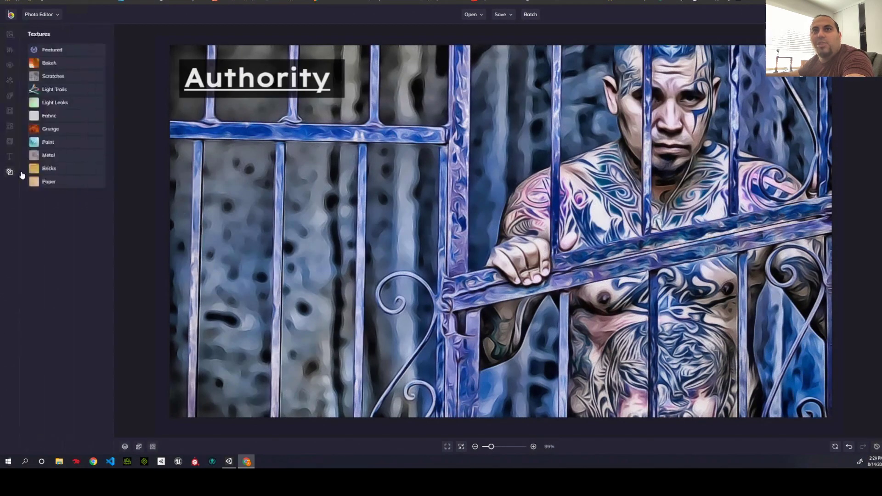
# Preview Bokeh textures 2 through 6 and Bokeh 1, then discard back to texture categories.
pyautogui.click(49, 63)
pyautogui.click(54, 117)
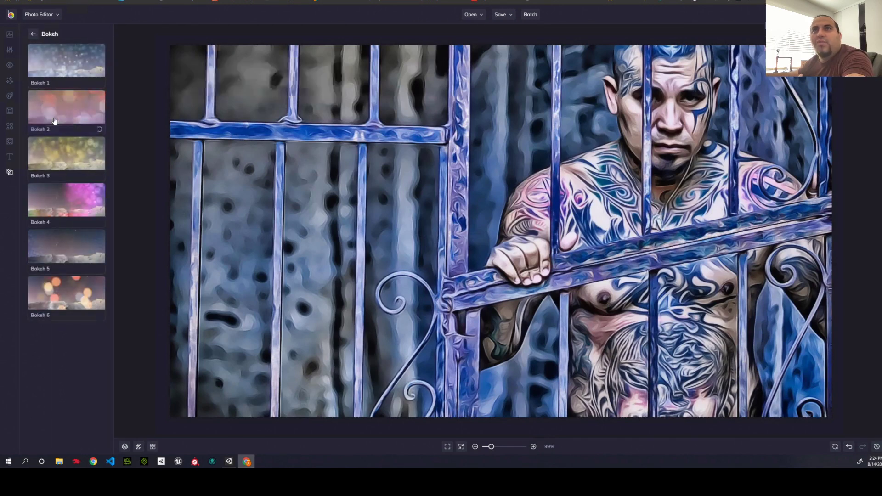
pyautogui.click(72, 165)
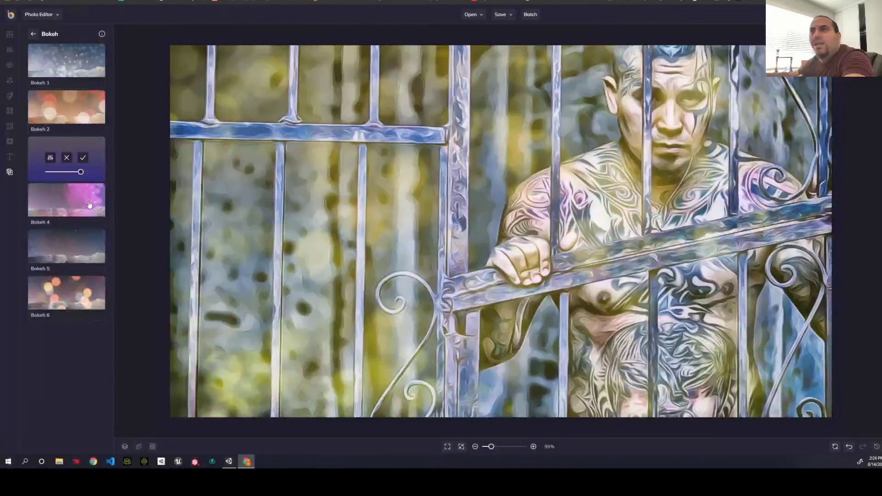
pyautogui.click(83, 202)
pyautogui.click(89, 237)
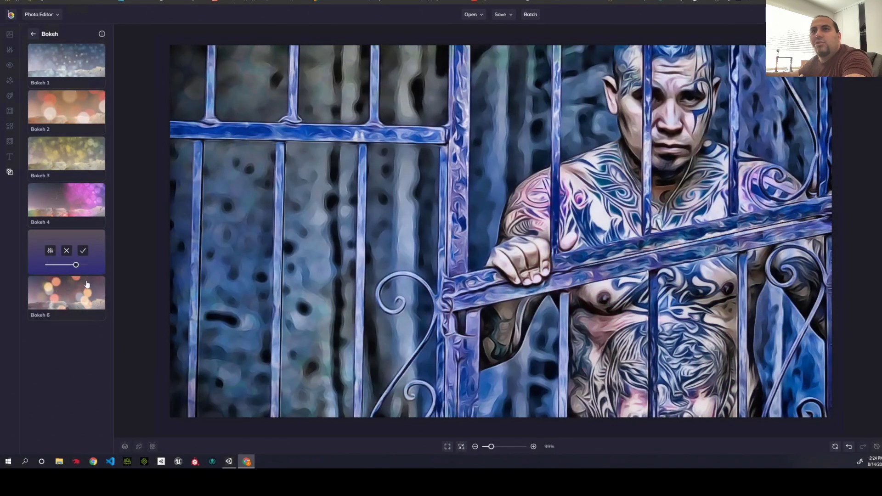
pyautogui.click(87, 284)
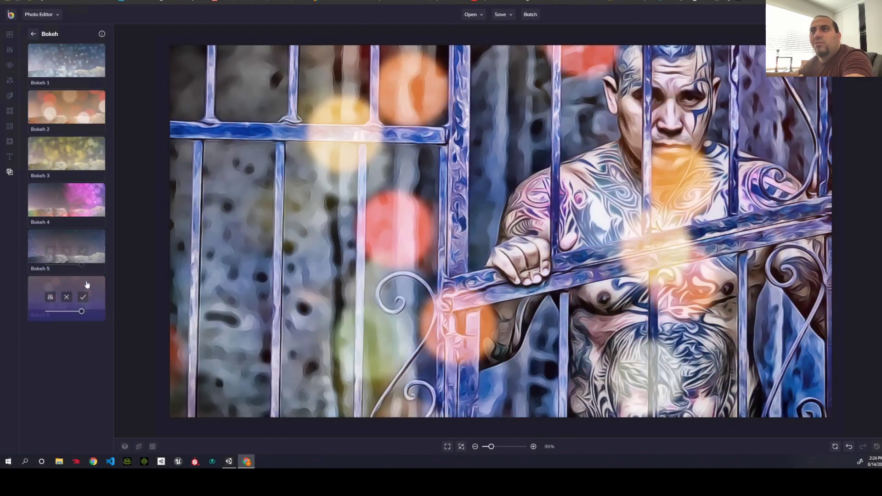
pyautogui.click(73, 69)
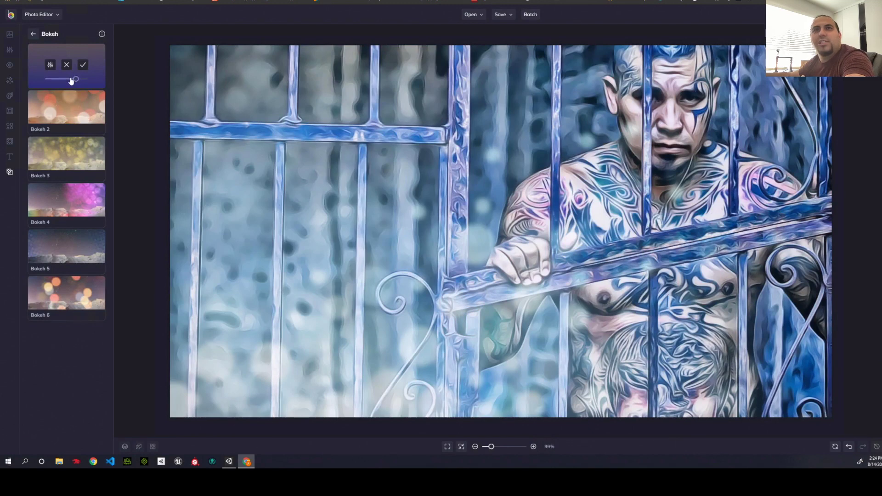
pyautogui.click(9, 172)
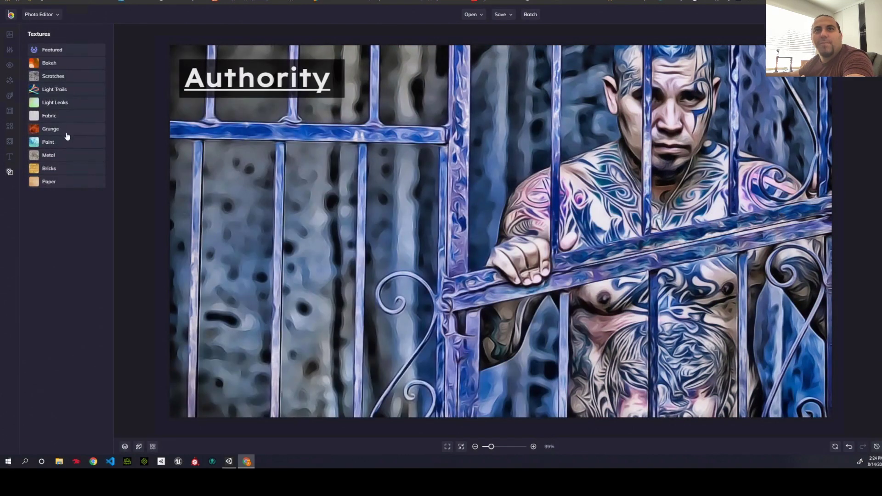
# Preview the Metal 4 through Metal 8 textures on the photo, ending on Metal 8.
pyautogui.click(63, 155)
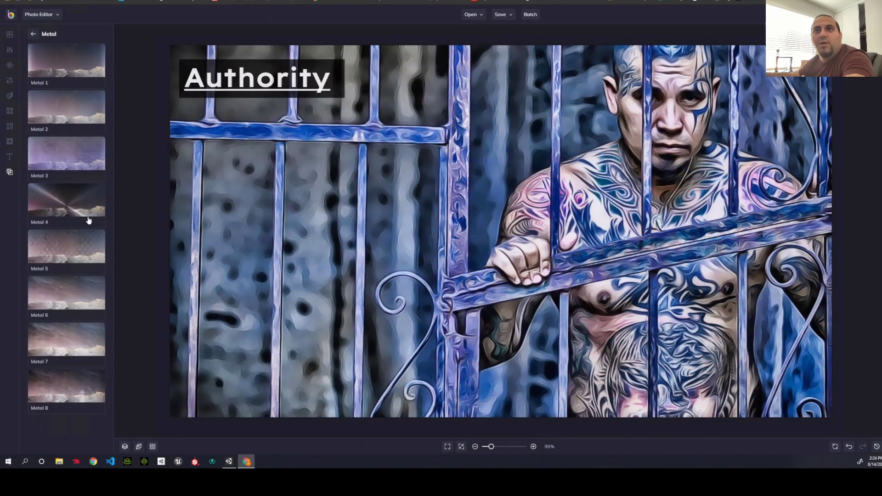
pyautogui.click(76, 203)
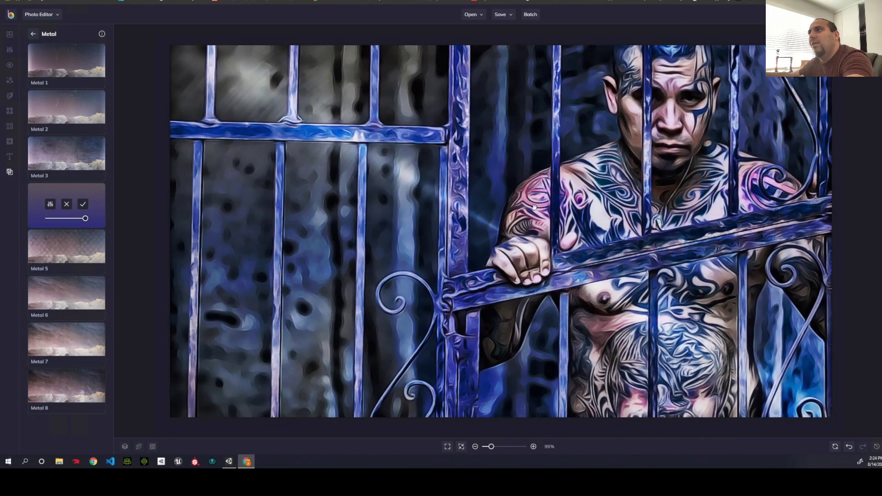
pyautogui.click(92, 251)
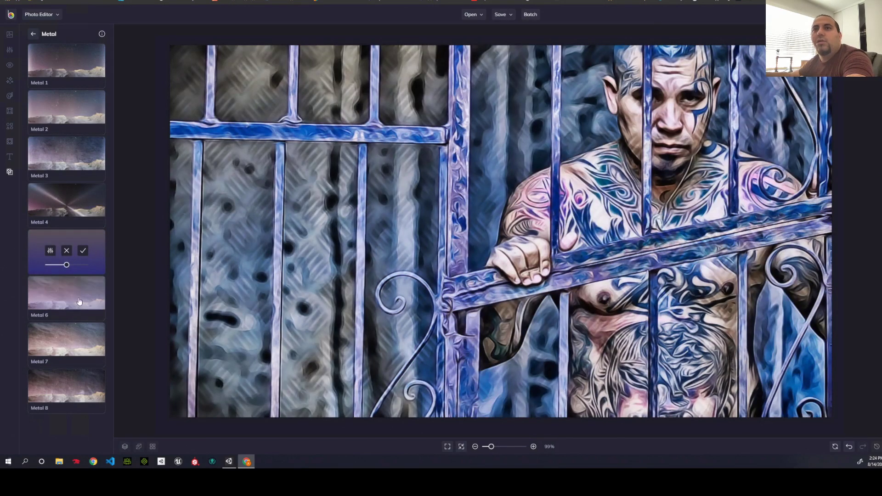
pyautogui.click(74, 294)
pyautogui.click(81, 368)
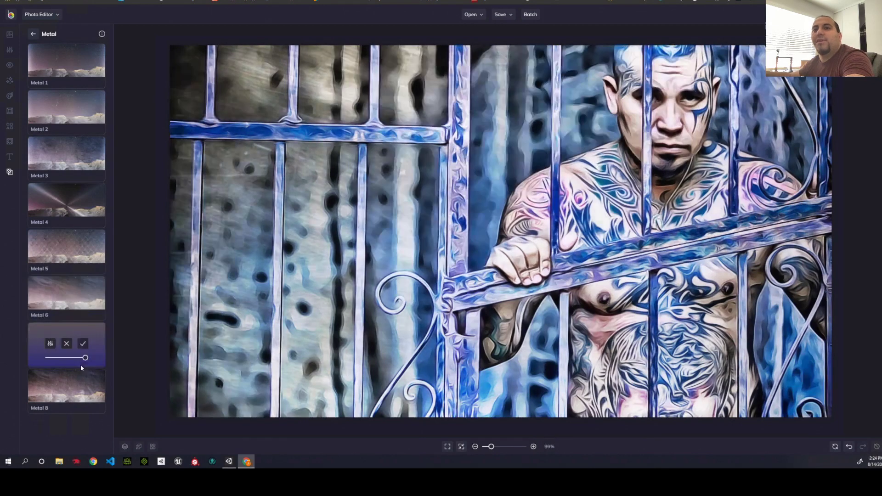
pyautogui.click(81, 386)
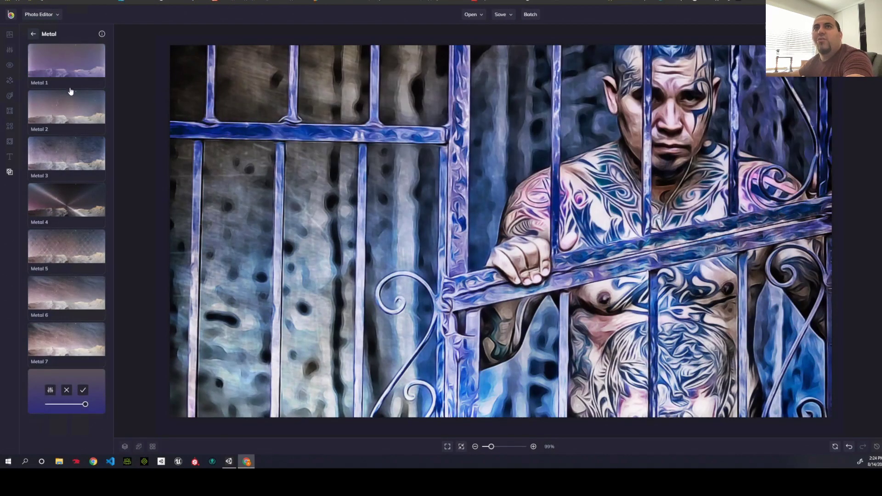
# Preview Pinhole 2, 1, 4 and 5 effects, then discard and return to the Effects list.
pyautogui.moveTo(7, 112)
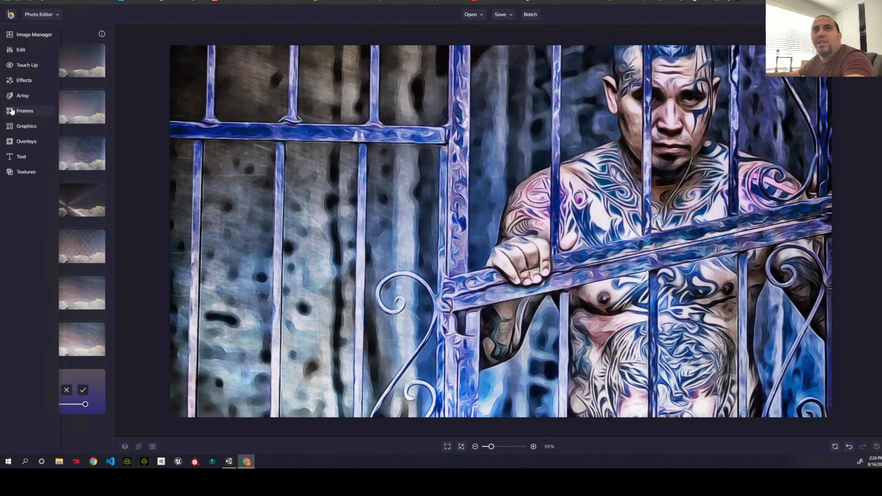
pyautogui.click(18, 81)
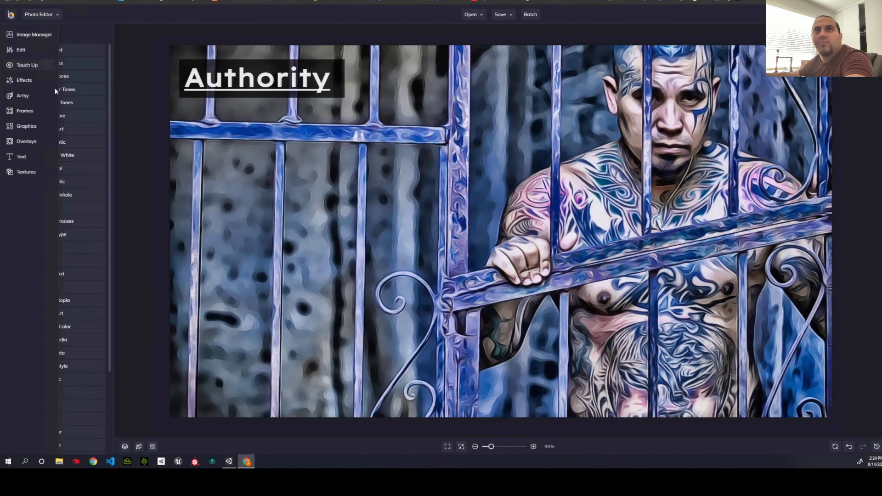
pyautogui.scroll(-3, 89, 123)
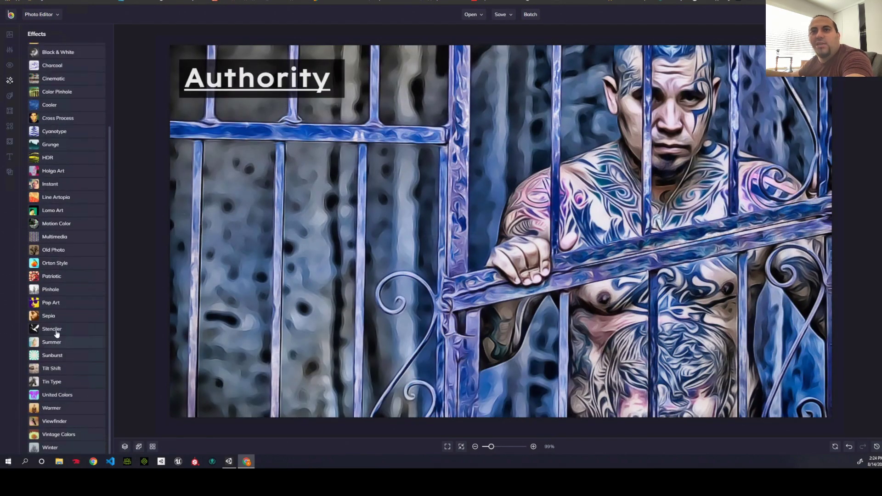
pyautogui.click(67, 290)
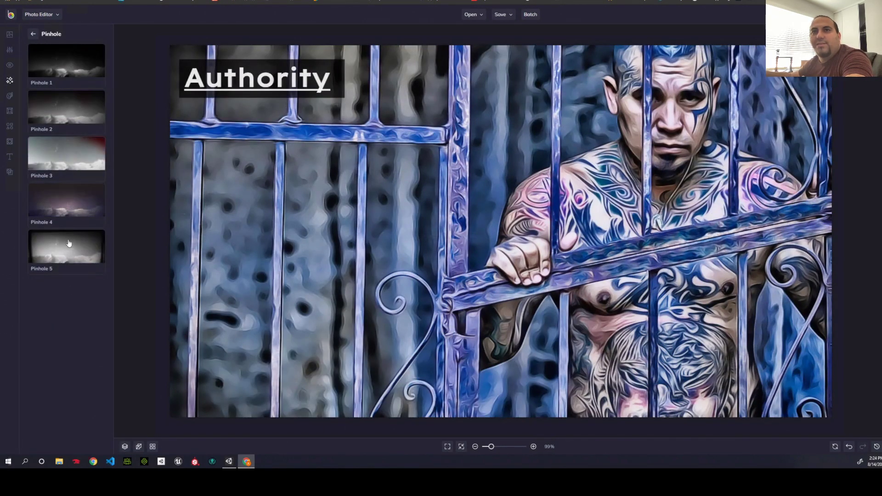
pyautogui.click(72, 109)
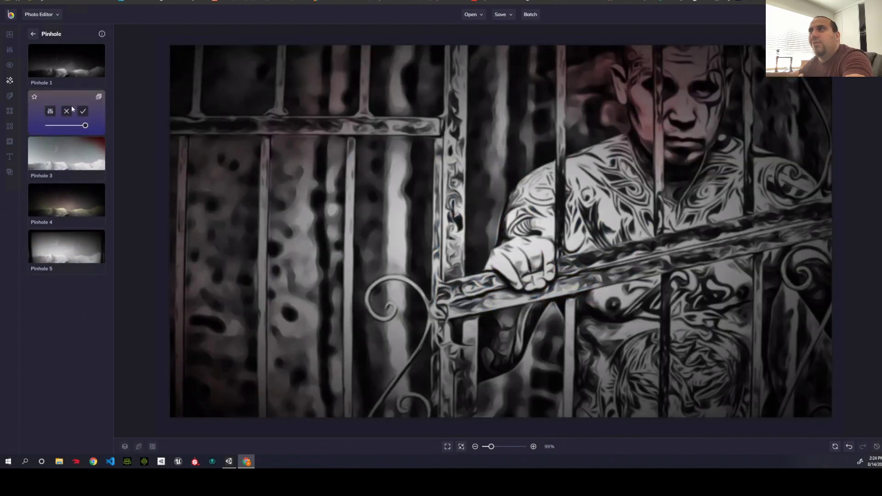
pyautogui.click(76, 75)
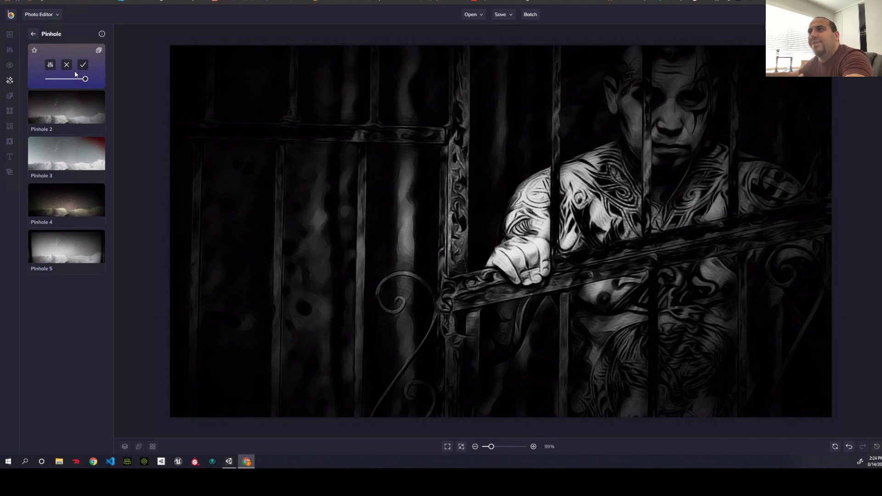
pyautogui.click(85, 198)
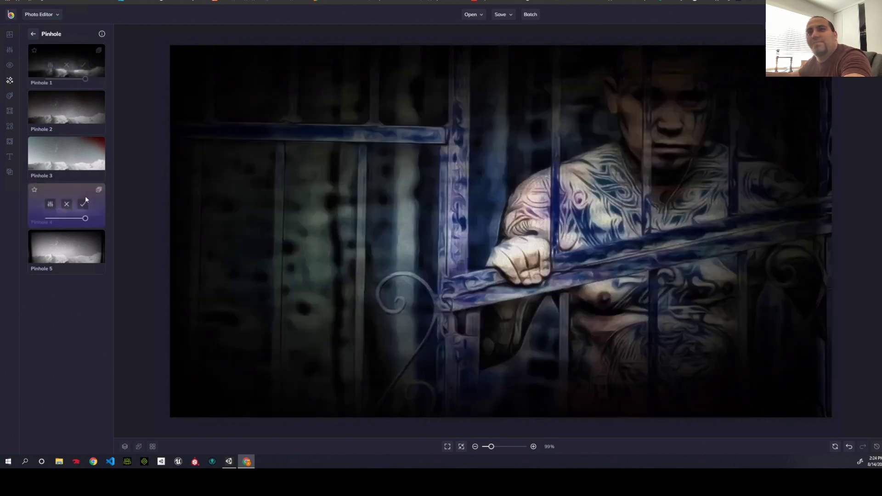
pyautogui.click(76, 238)
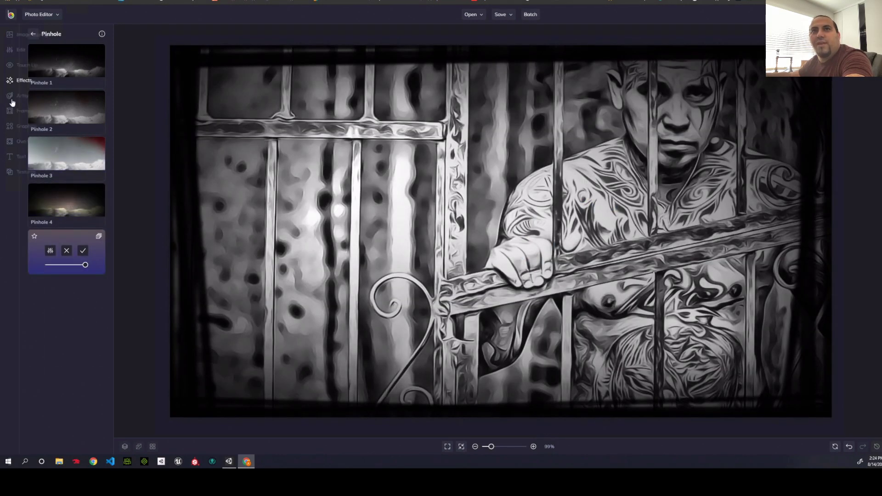
pyautogui.click(11, 83)
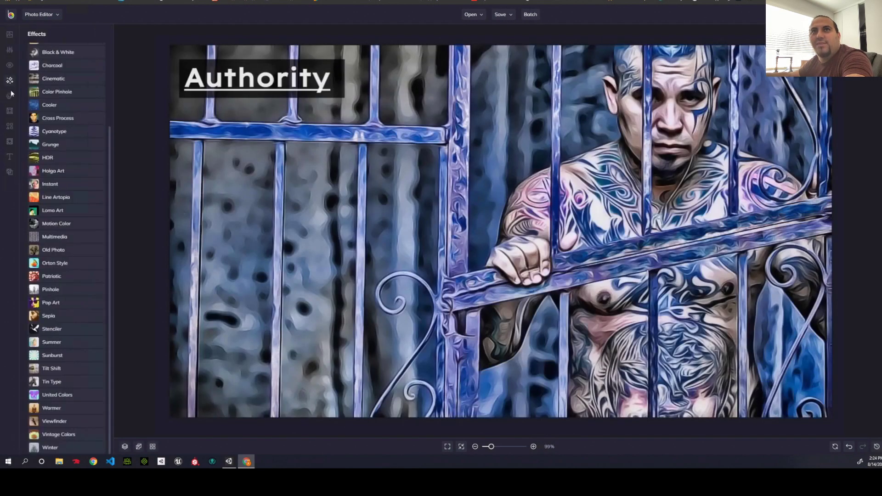
# Preview and discard Lomo Art 1, glance at Holga Art, then bring up the Artsy styles.
pyautogui.click(81, 211)
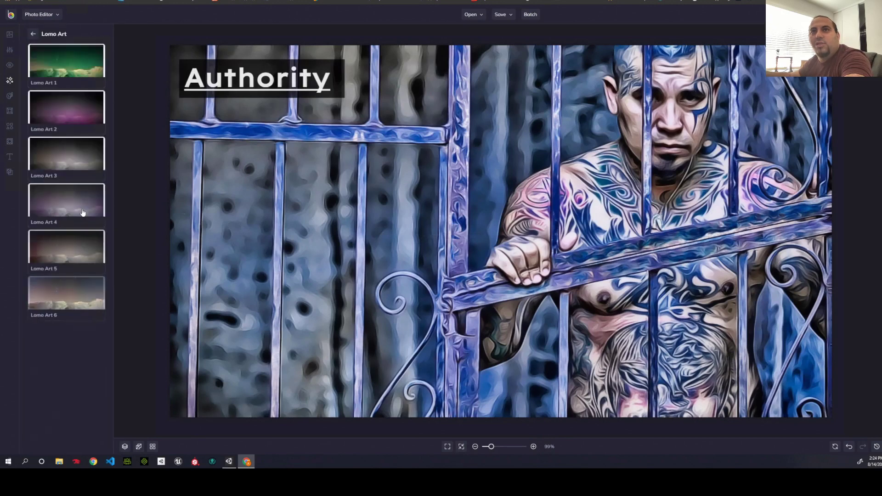
pyautogui.click(67, 66)
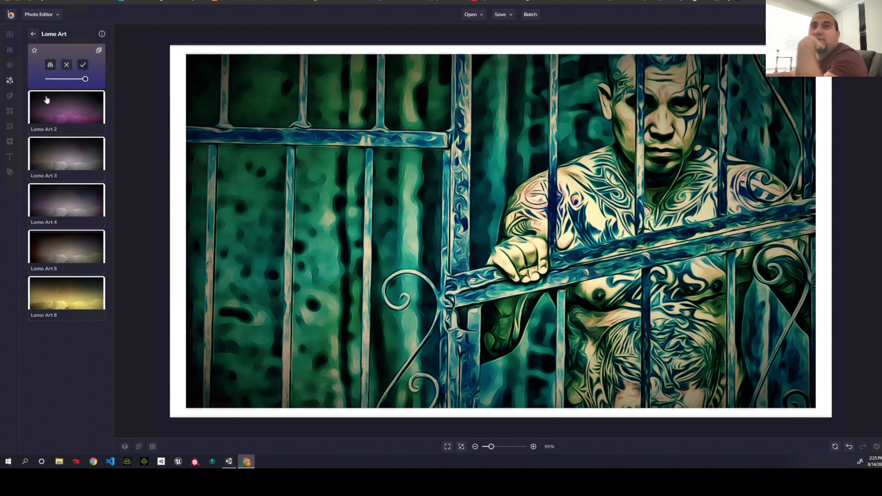
pyautogui.click(6, 81)
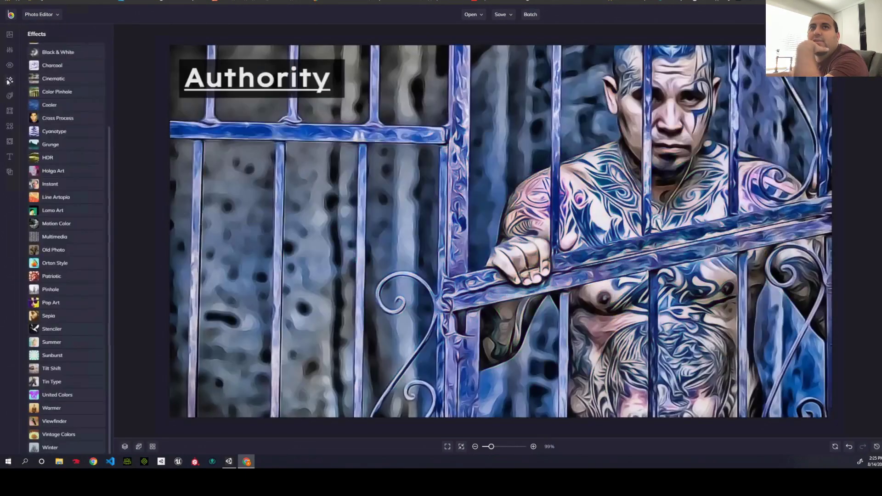
pyautogui.click(51, 171)
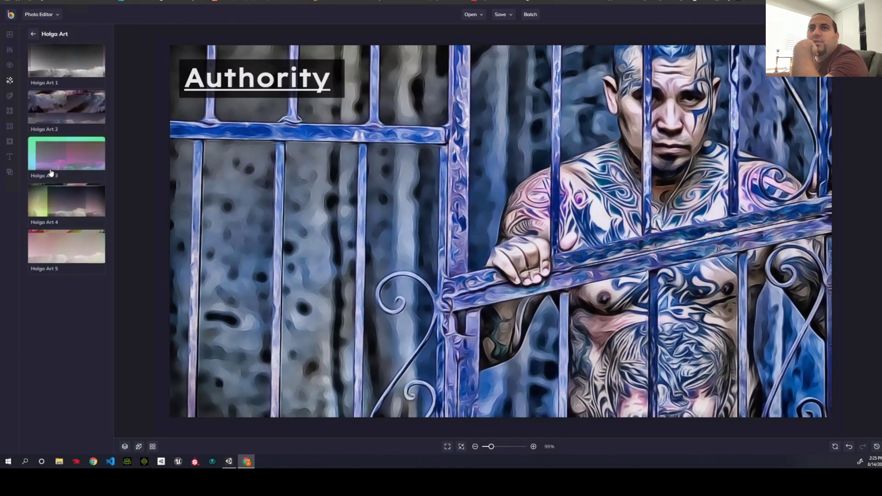
pyautogui.moveTo(12, 118)
pyautogui.click(12, 96)
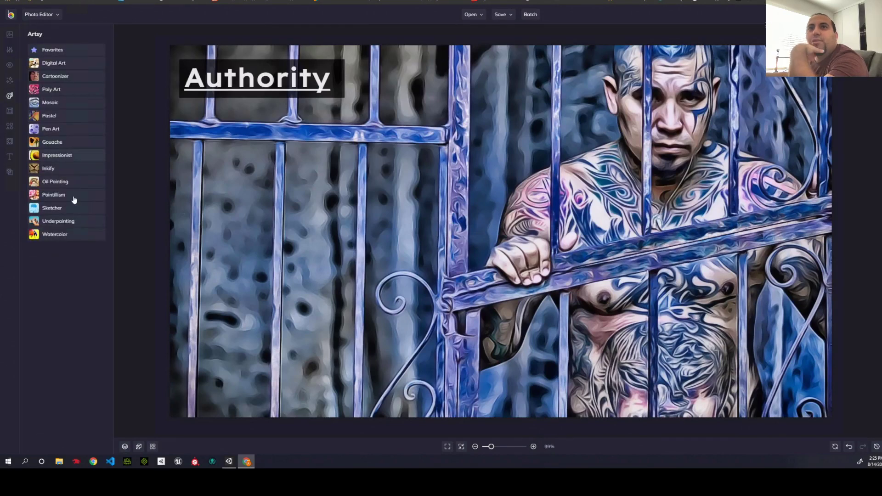
# Try Watercolor DLX 4, DLX 2 and Watercolor 1, weakening the effect's strength.
pyautogui.click(74, 235)
pyautogui.click(75, 199)
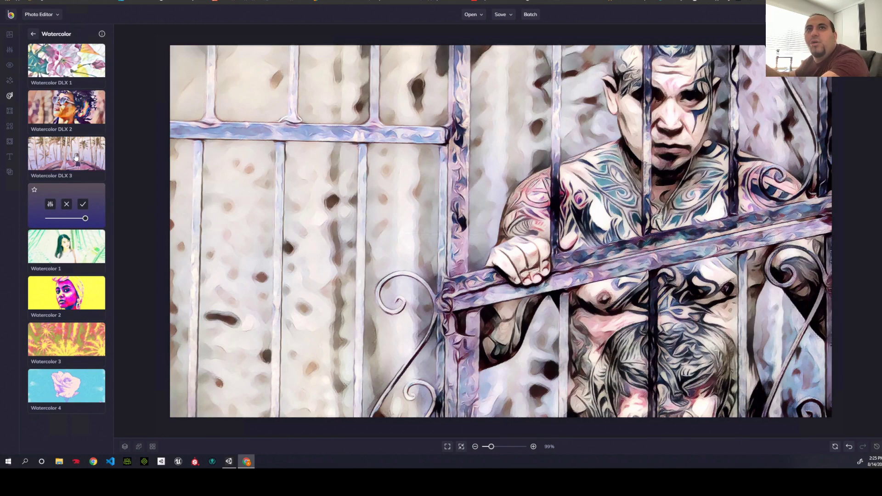
pyautogui.click(64, 119)
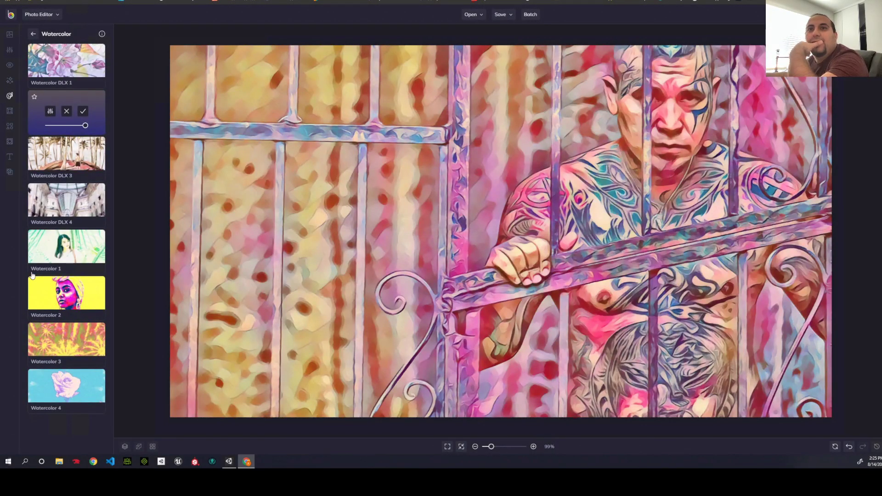
pyautogui.click(83, 246)
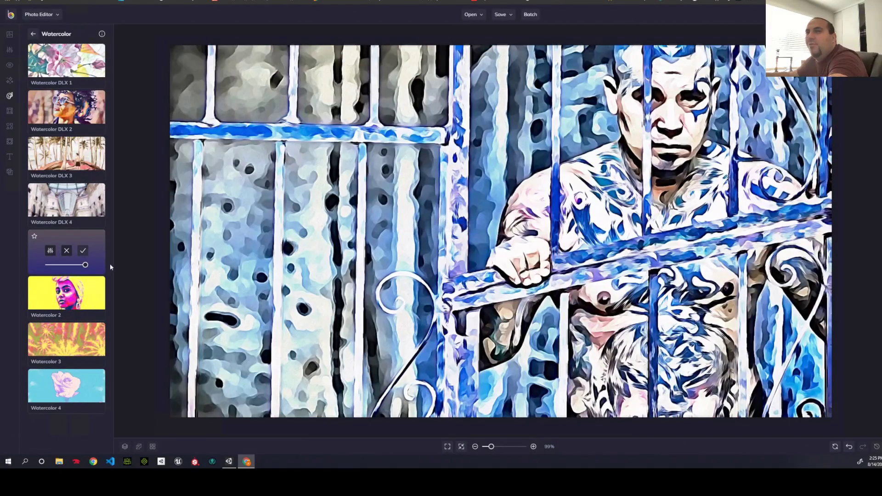
pyautogui.moveTo(84, 266); pyautogui.dragTo(65, 266)
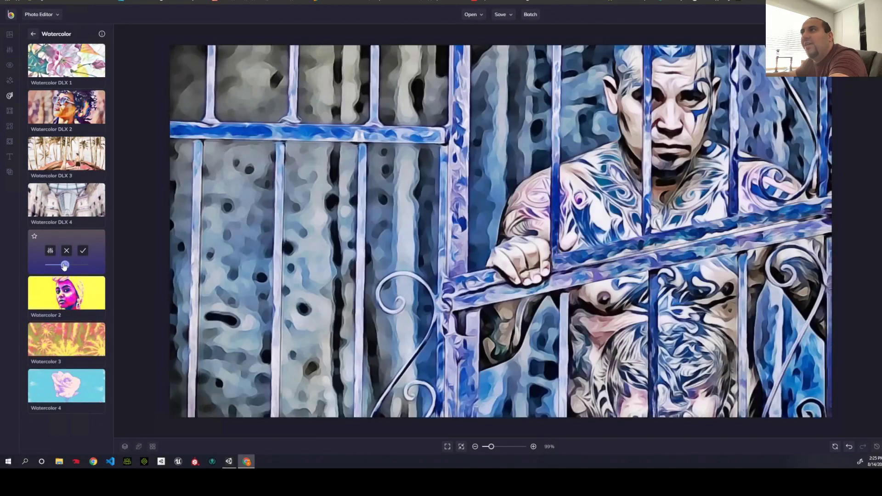
# Compare Watercolor 2, 4 and DLX 3, then apply Watercolor DLX 4 at lowered strength.
pyautogui.click(79, 306)
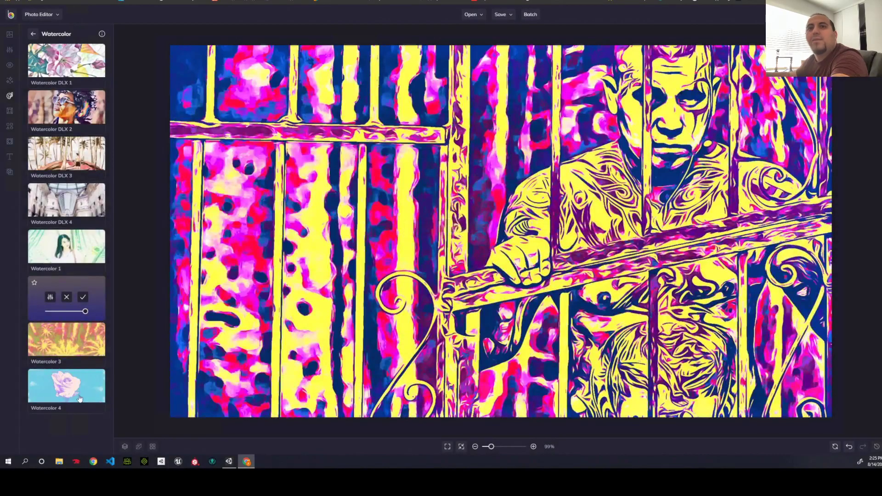
pyautogui.click(79, 398)
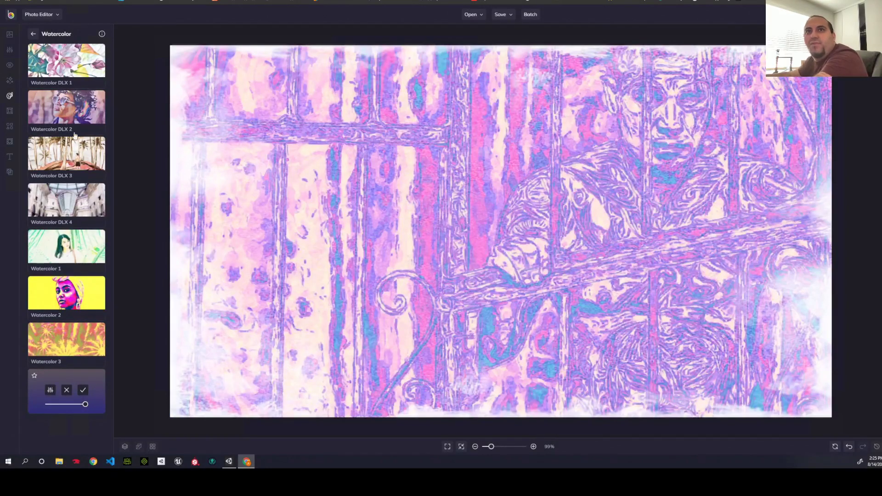
pyautogui.click(81, 144)
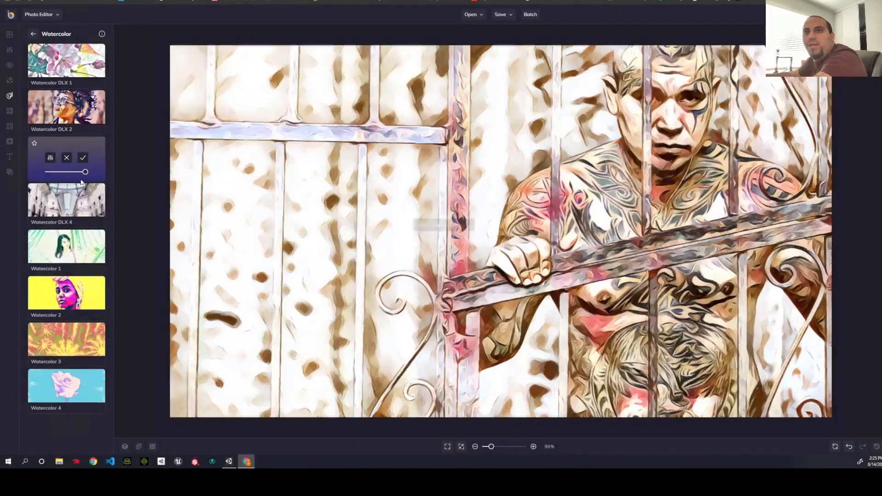
pyautogui.click(86, 189)
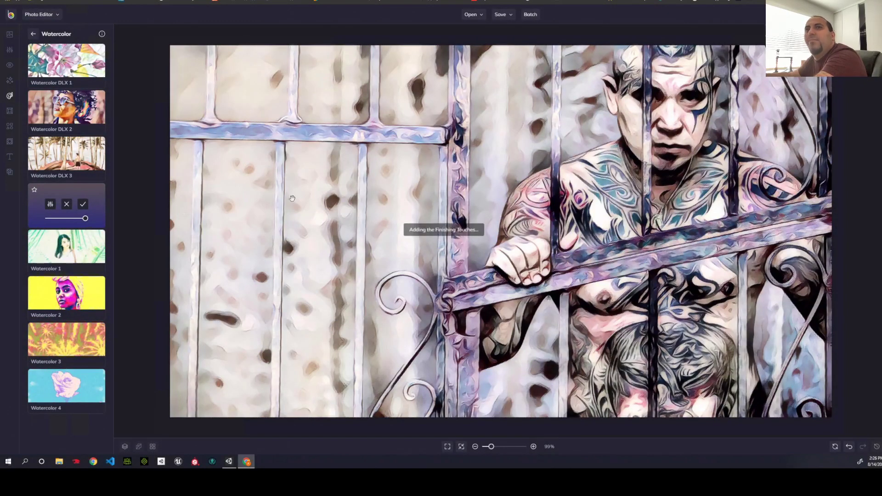
pyautogui.moveTo(85, 219)
pyautogui.mouseDown()
pyautogui.moveTo(67, 222)
pyautogui.moveTo(76, 224)
pyautogui.mouseUp()
pyautogui.click(82, 204)
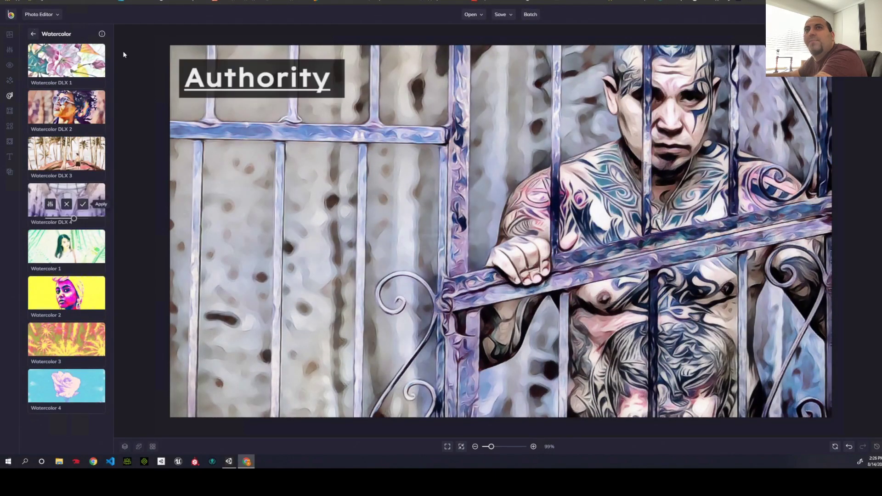
# Preview the A.I. Portrait Enhancer from Touch Up, then leave it unapplied for the Image Manager.
pyautogui.click(11, 52)
pyautogui.click(19, 64)
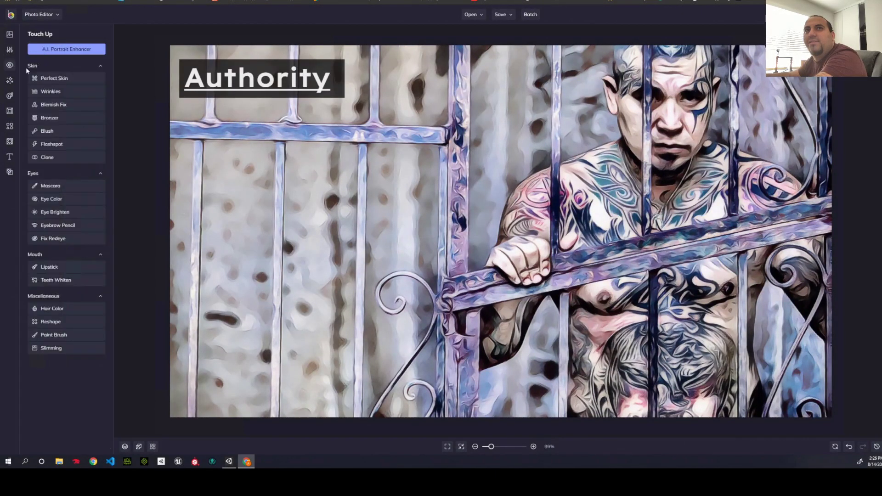
pyautogui.click(78, 51)
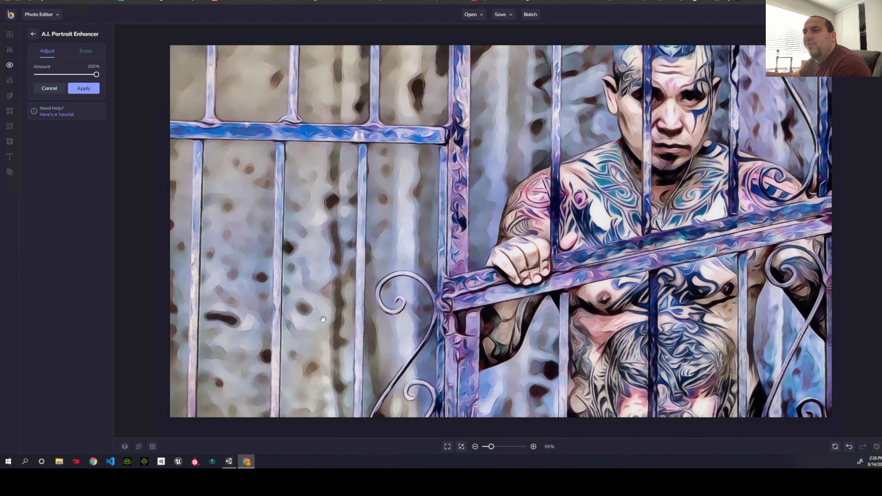
pyautogui.click(10, 34)
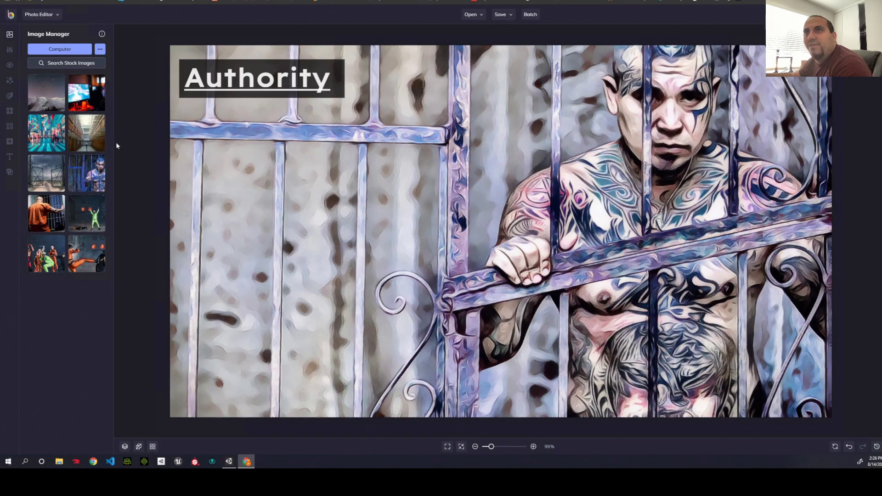
# Nudge the Authority caption right and down, then switch to the ArmBros Studio browser tab.
pyautogui.moveTo(252, 68); pyautogui.dragTo(270, 78)
pyautogui.click(460, 163)
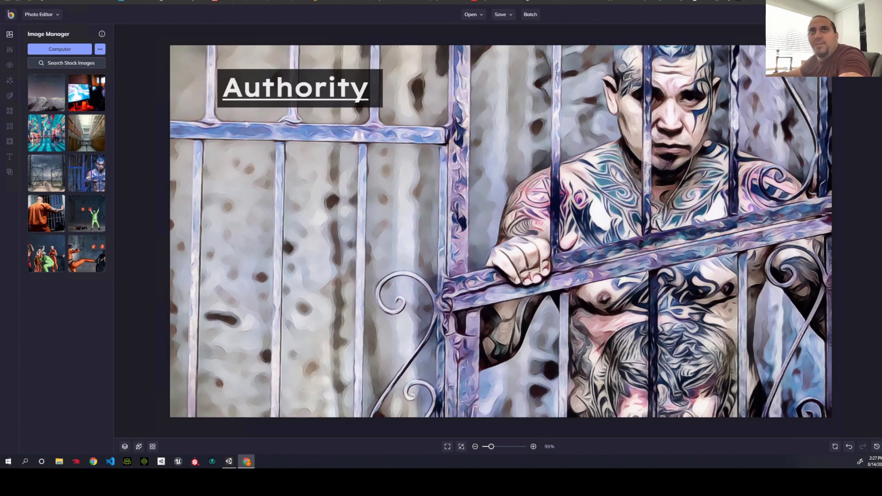
pyautogui.hotkey('ctrl', 'Tab')
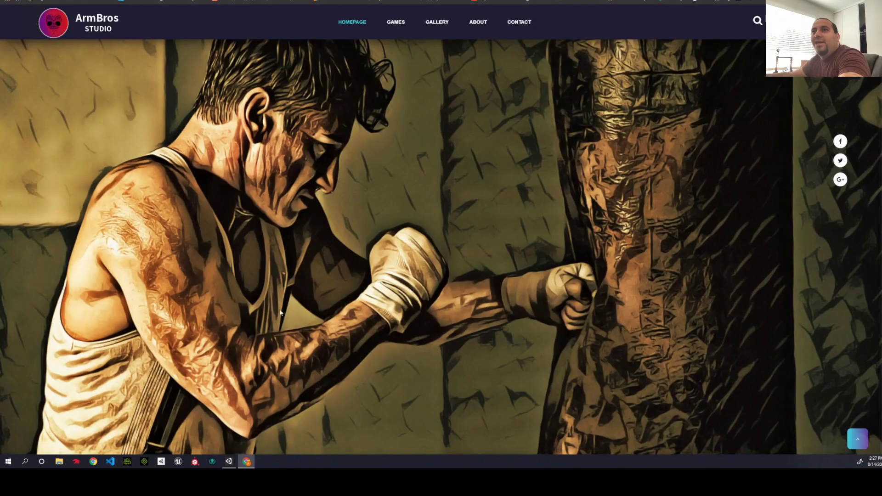
# Scroll through the ArmBros Studio homepage, then close the Chrome window with Alt+F4.
pyautogui.scroll(-3, 322, 317)
pyautogui.scroll(3, 331, 285)
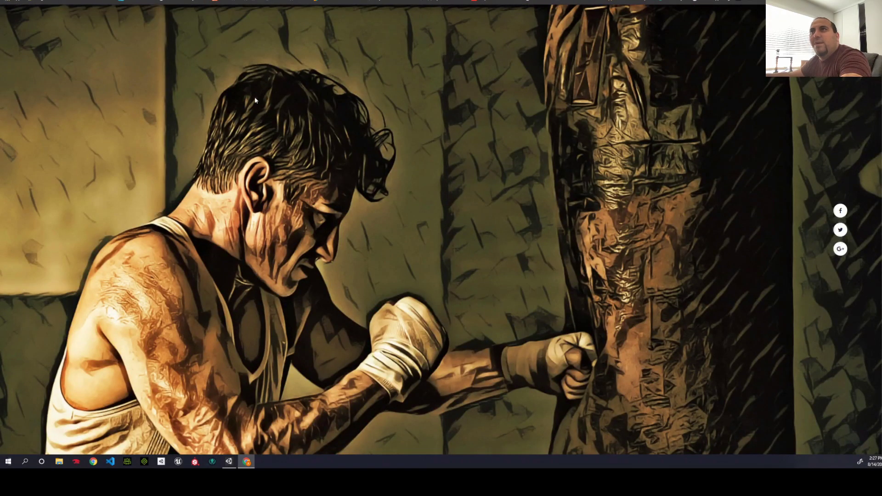
pyautogui.scroll(-3, 256, 101)
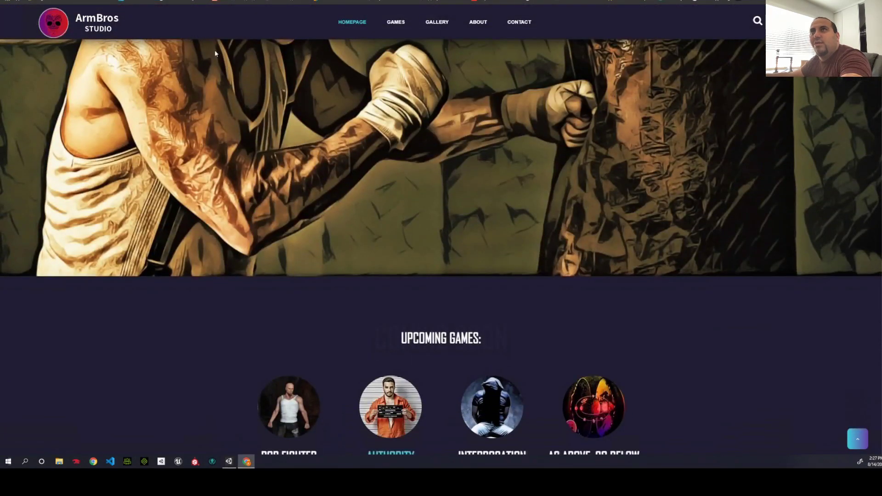
pyautogui.scroll(3, 332, 69)
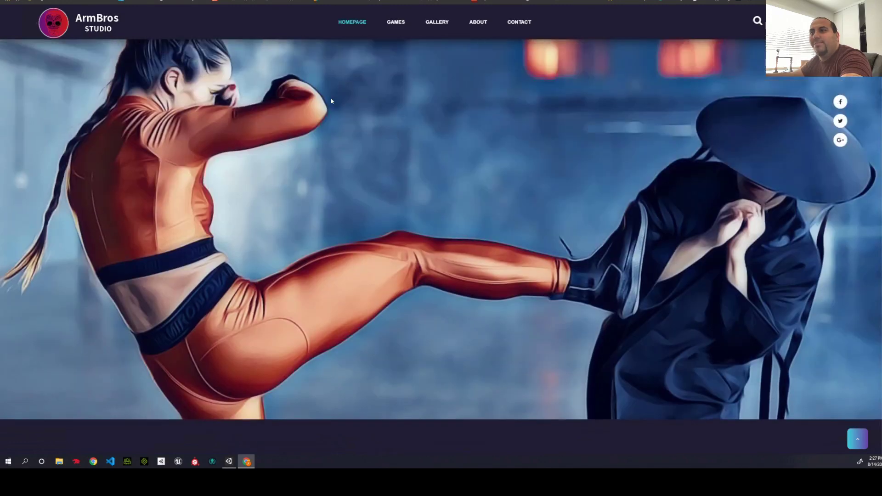
pyautogui.scroll(-12, 330, 98)
pyautogui.scroll(-10, 334, 108)
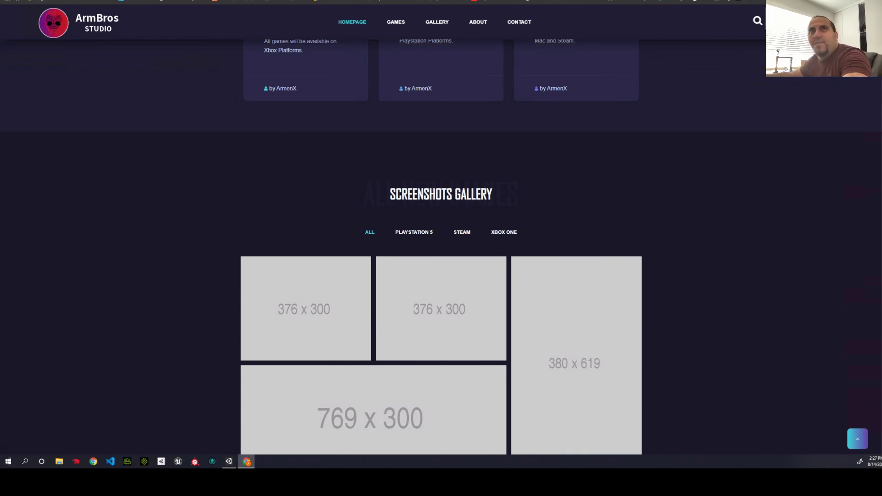
pyautogui.hotkey('alt', 'F4')
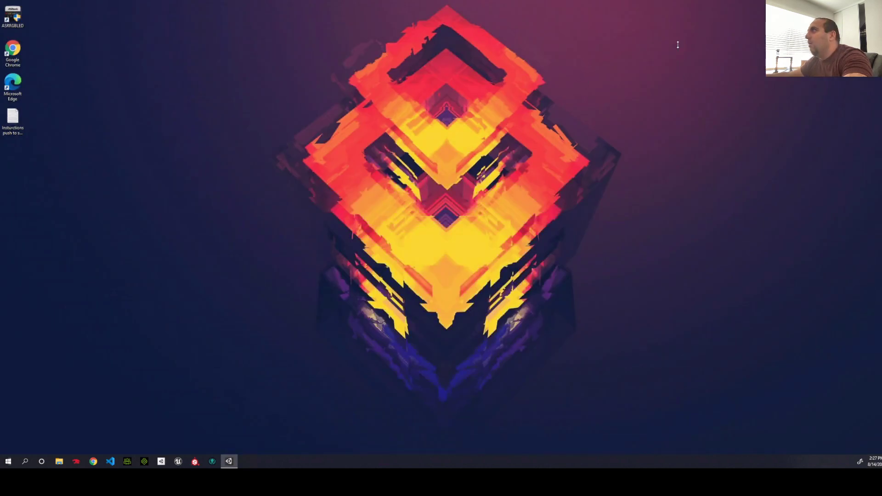
# Bring the Unity window onscreen, maximize it, and return to the animator state graph.
pyautogui.moveTo(881, 87); pyautogui.dragTo(395, 20)
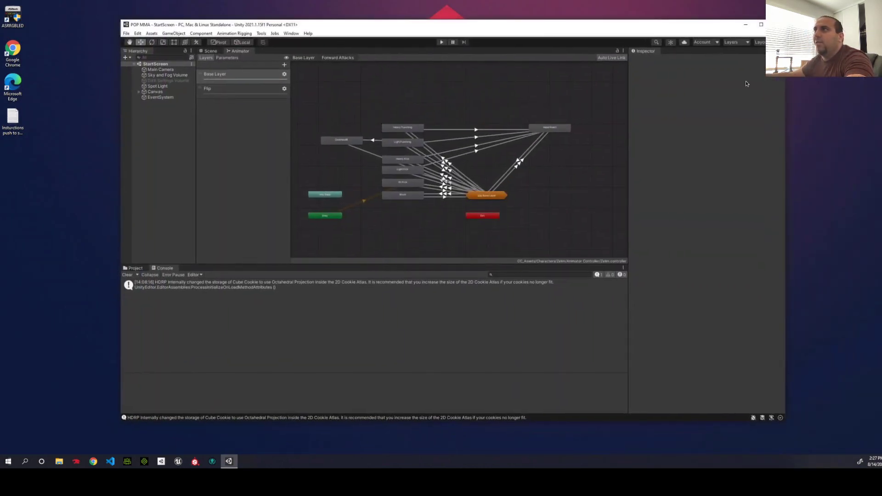
pyautogui.click(761, 25)
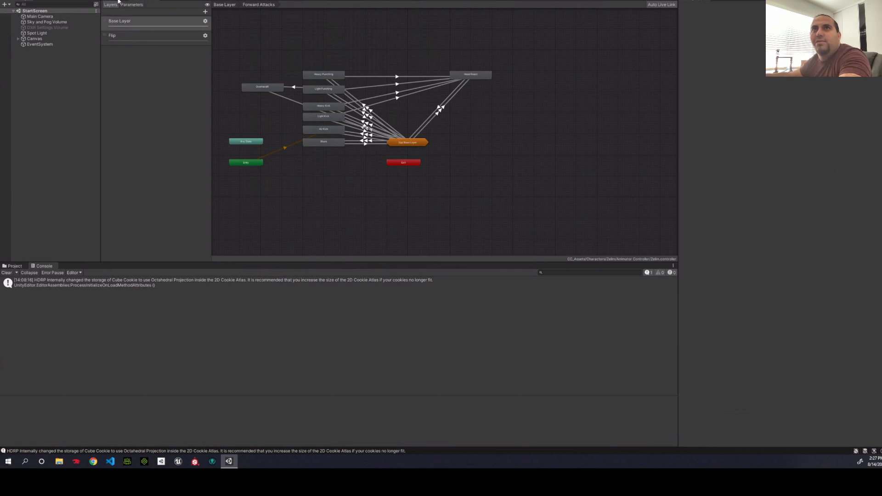
pyautogui.click(118, 1)
pyautogui.click(138, 3)
# Browse the Project assets to the Scenes folder and select the Level Utah scene.
pyautogui.click(19, 267)
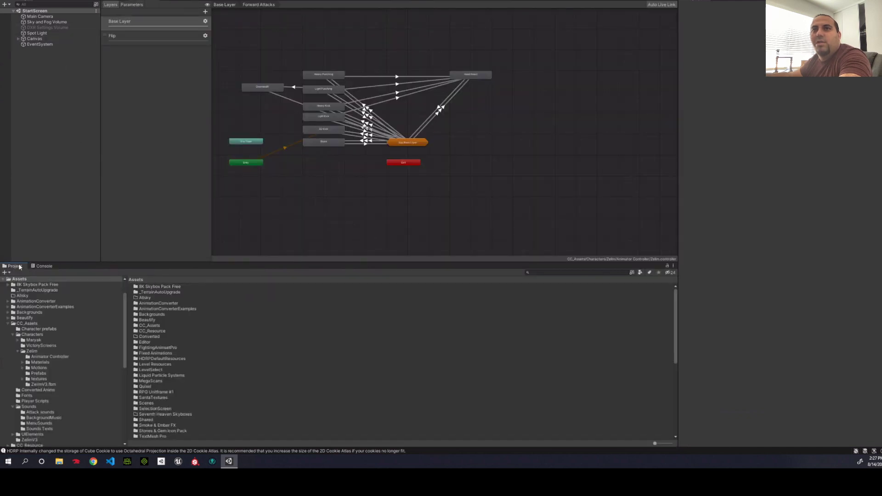
pyautogui.scroll(-5, 34, 330)
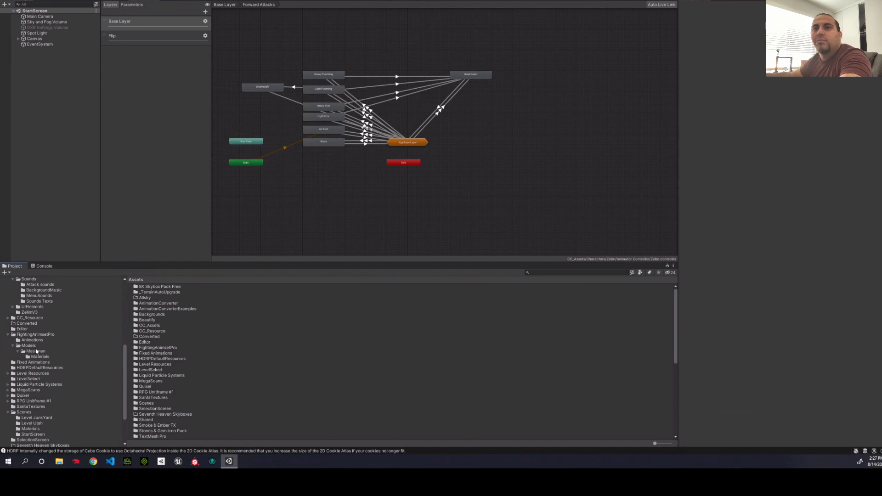
pyautogui.scroll(-3, 36, 352)
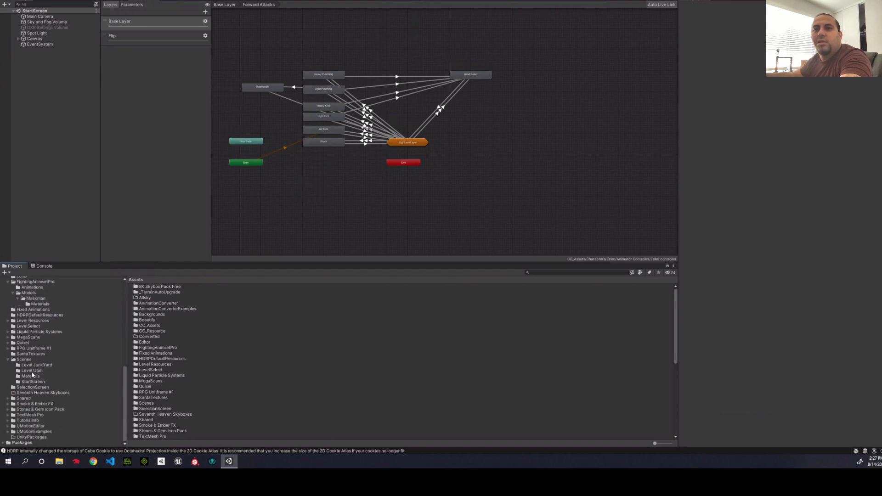
pyautogui.click(33, 372)
pyautogui.click(24, 360)
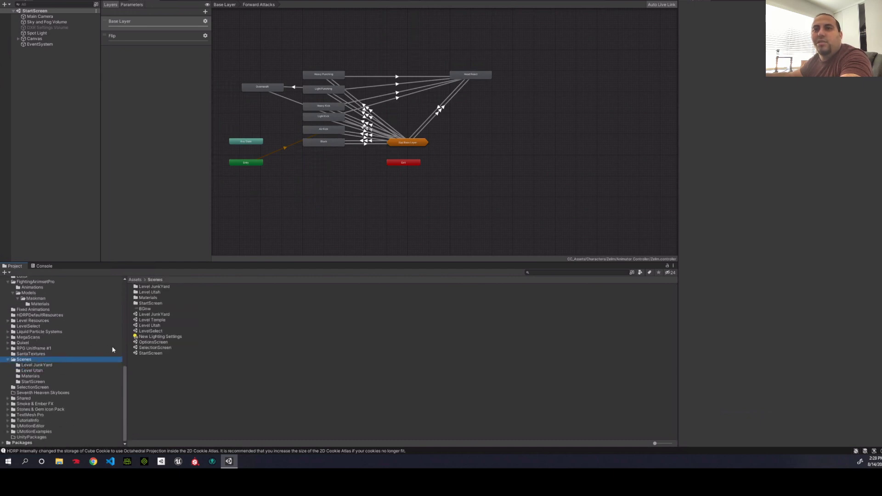
pyautogui.click(150, 326)
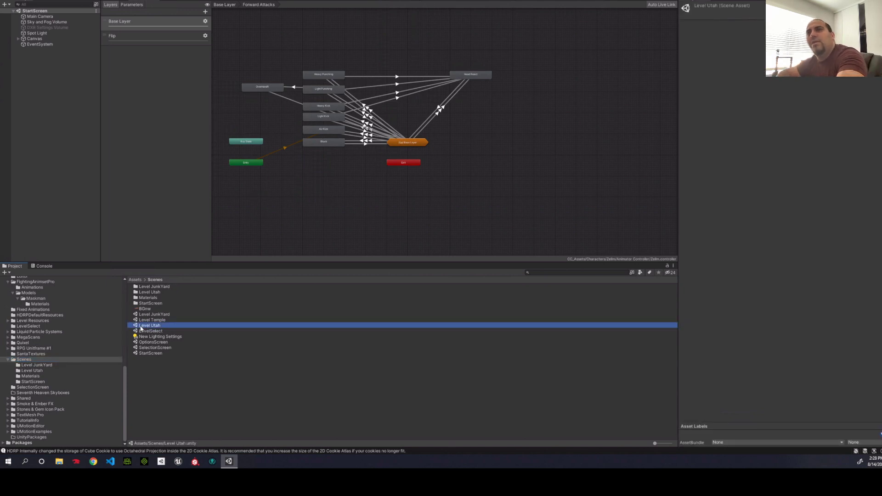
# Open Level Utah, fly the scene camera over the desert arena, then select StartScreen.
pyautogui.doubleClick(140, 326)
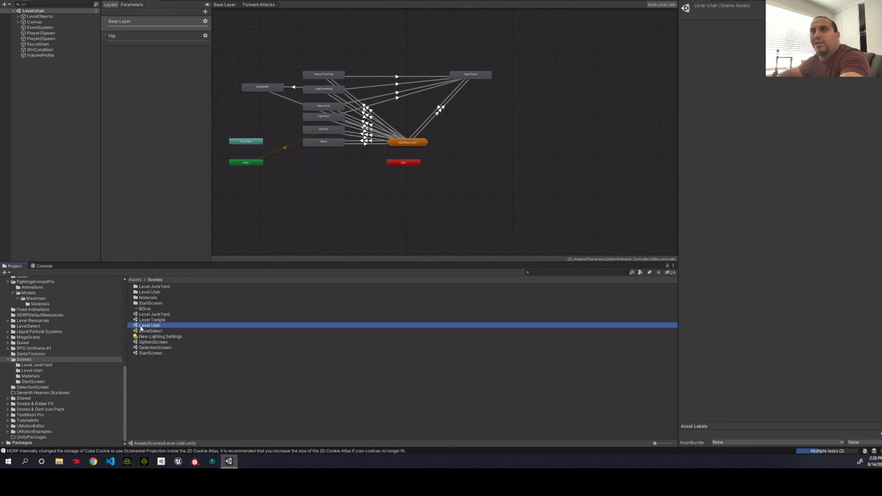
pyautogui.click(116, 1)
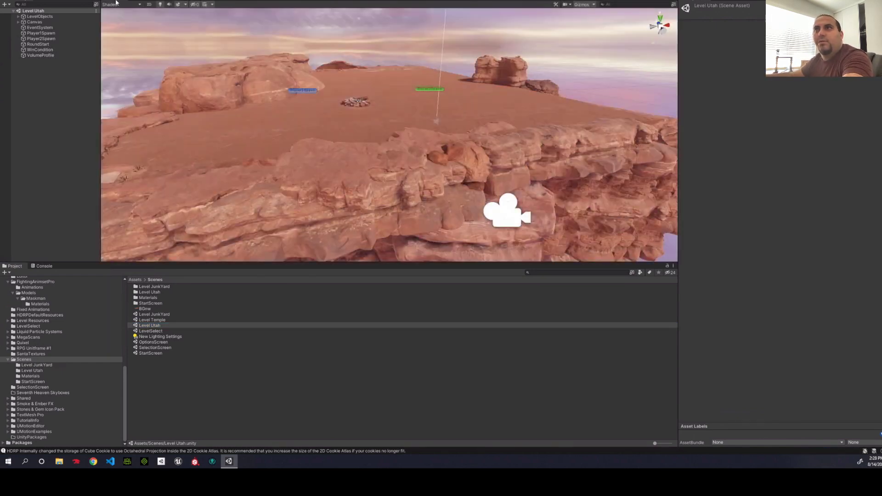
pyautogui.moveTo(330, 119); pyautogui.dragTo(256, 114)
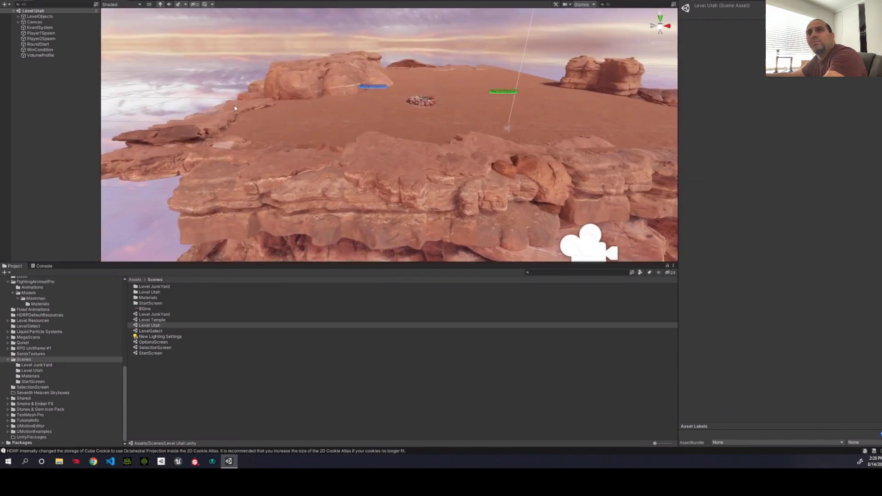
pyautogui.scroll(-5, 235, 109)
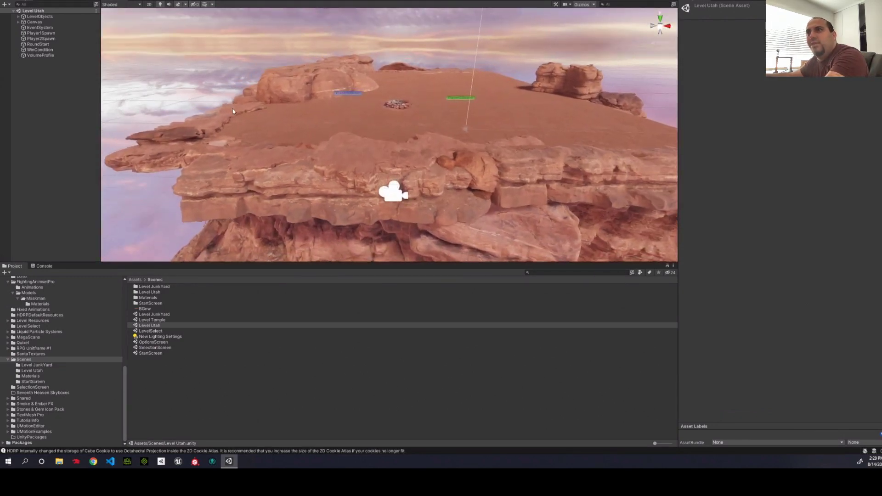
pyautogui.scroll(5, 232, 111)
pyautogui.moveTo(233, 112); pyautogui.dragTo(264, 107)
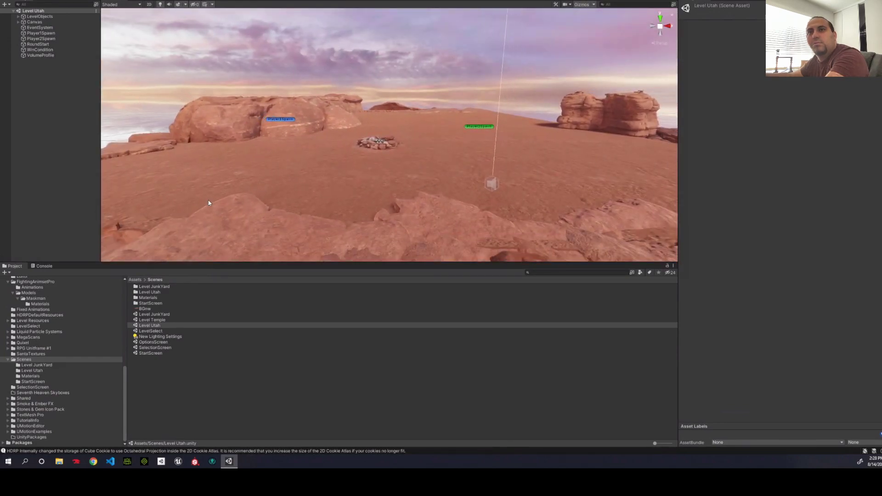
pyautogui.scroll(-3, 209, 204)
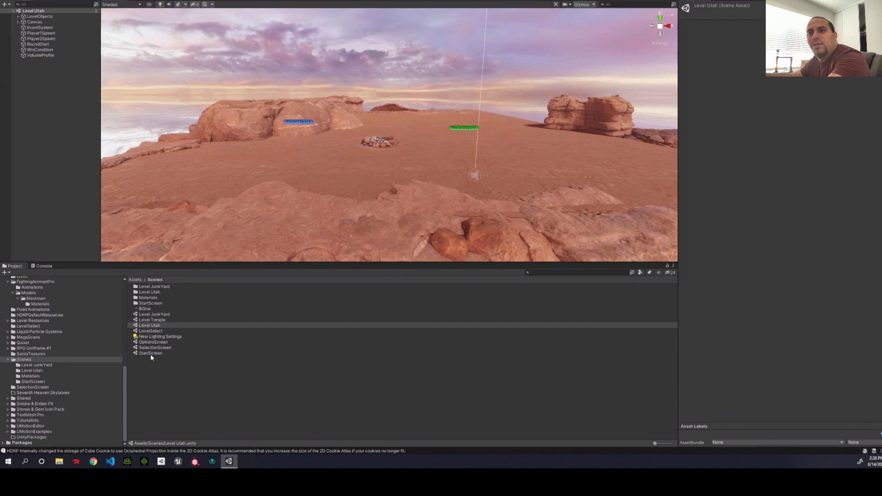
pyautogui.click(152, 354)
# Open StartScreen, enlarge the Game view's height and width, and restart Play mode.
pyautogui.doubleClick(151, 354)
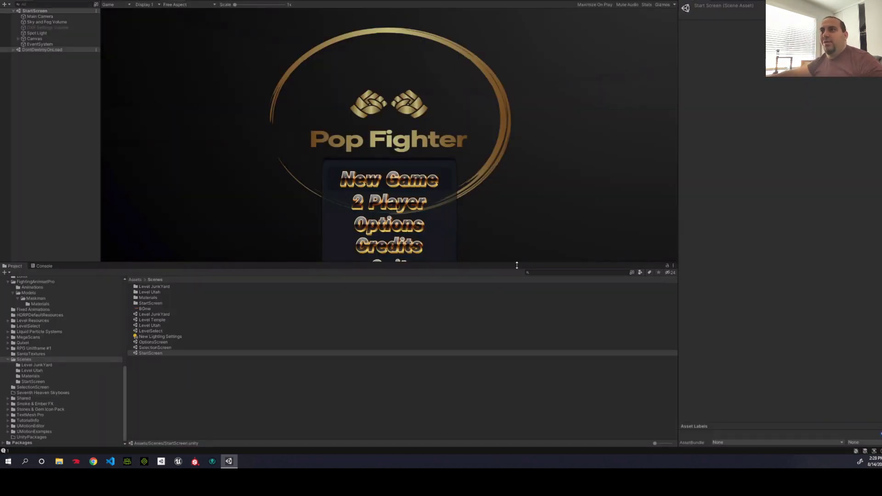
pyautogui.moveTo(519, 263); pyautogui.dragTo(534, 419)
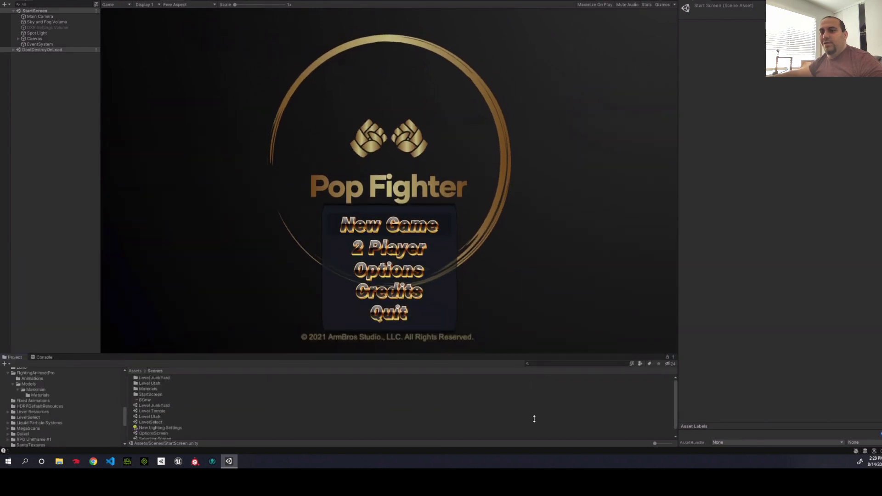
pyautogui.moveTo(100, 281); pyautogui.dragTo(52, 283)
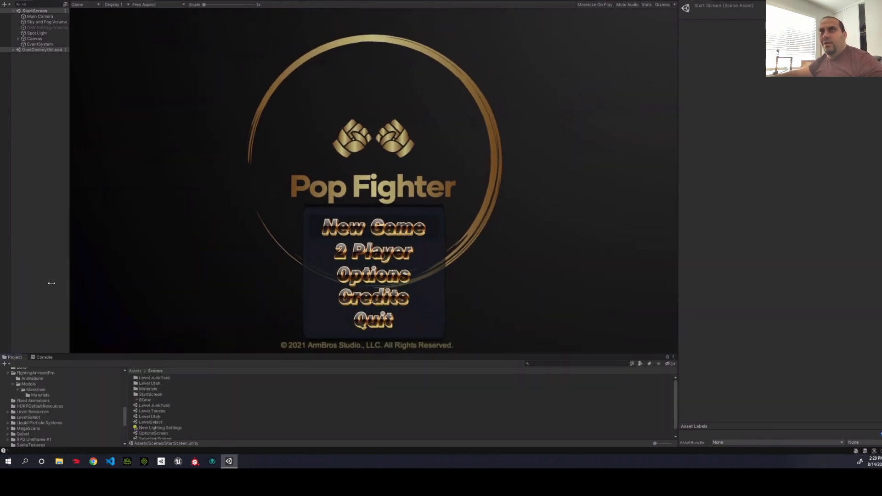
pyautogui.hotkey('ctrl', 'p')
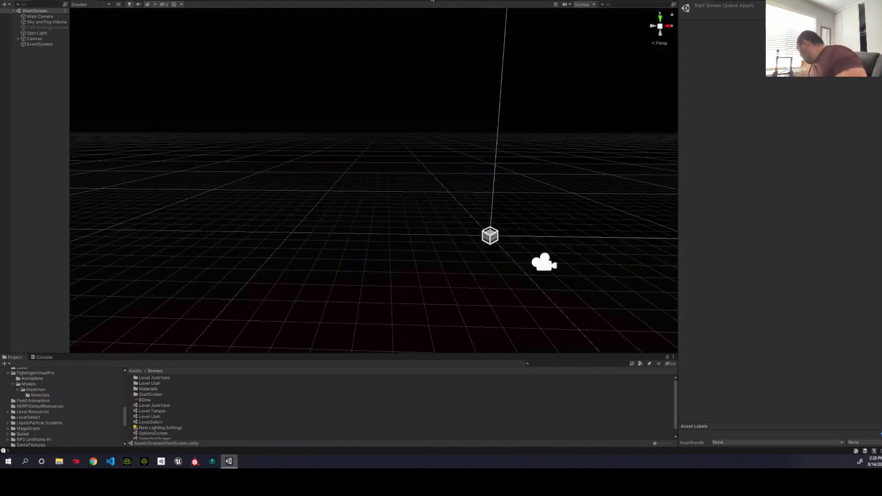
pyautogui.hotkey('ctrl', 'p')
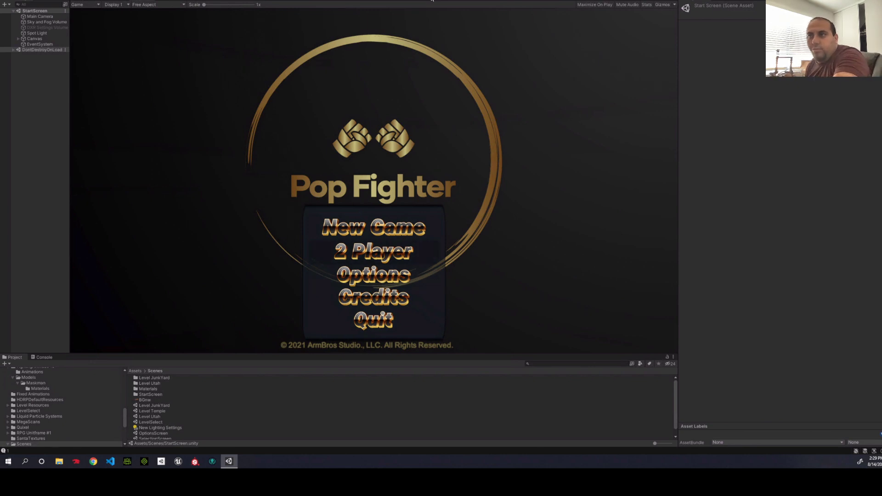
pyautogui.press('Return')
pyautogui.press('Down')
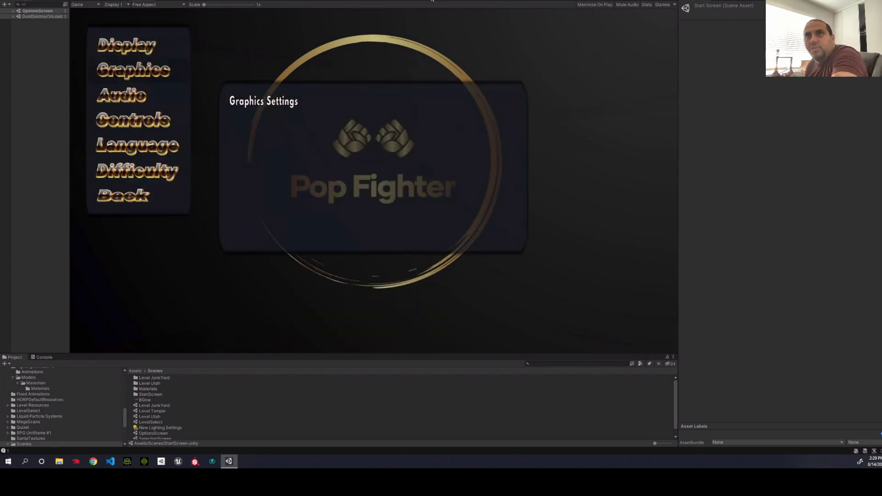
pyautogui.press('Up')
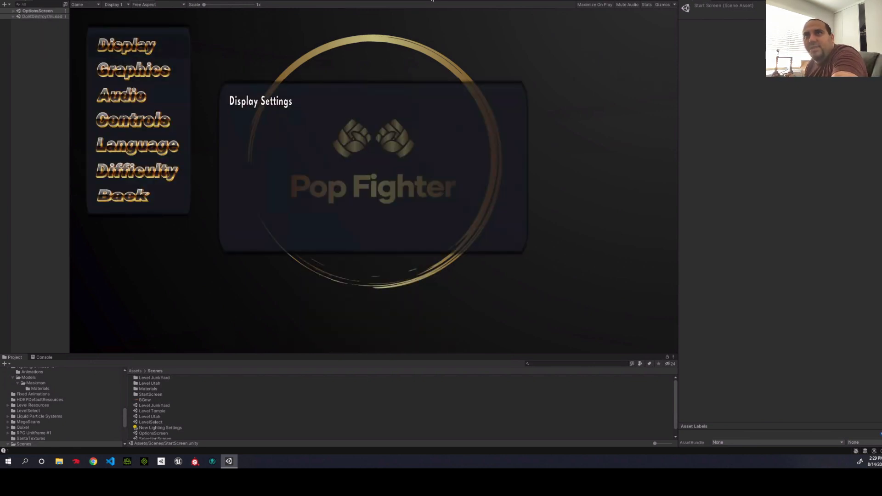
pyautogui.press('Down')
pyautogui.press('Down')
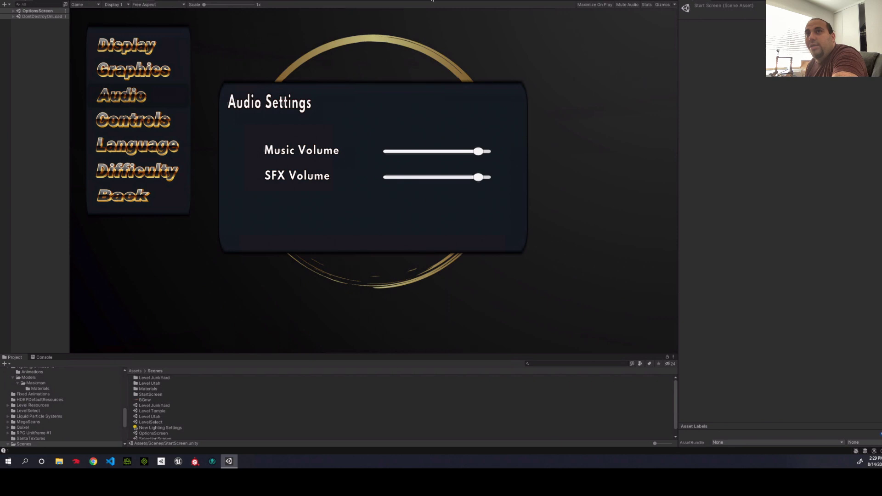
pyautogui.press('Down')
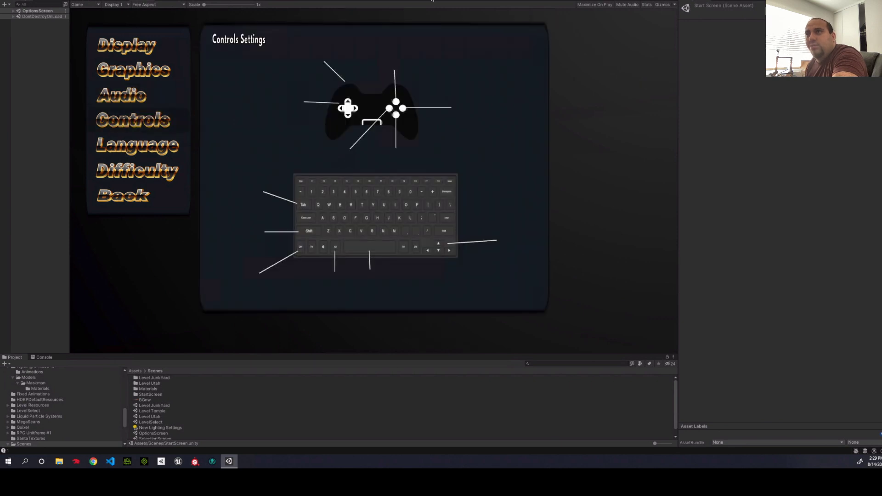
pyautogui.press('Down')
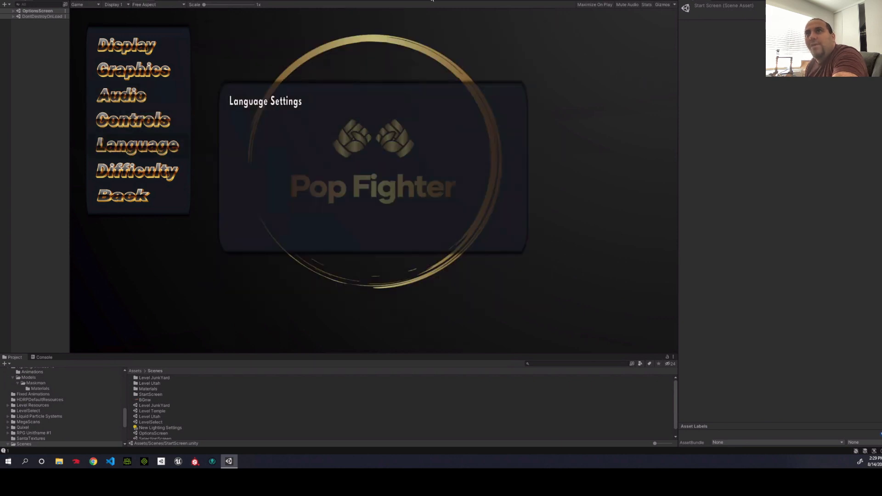
pyautogui.press('Down')
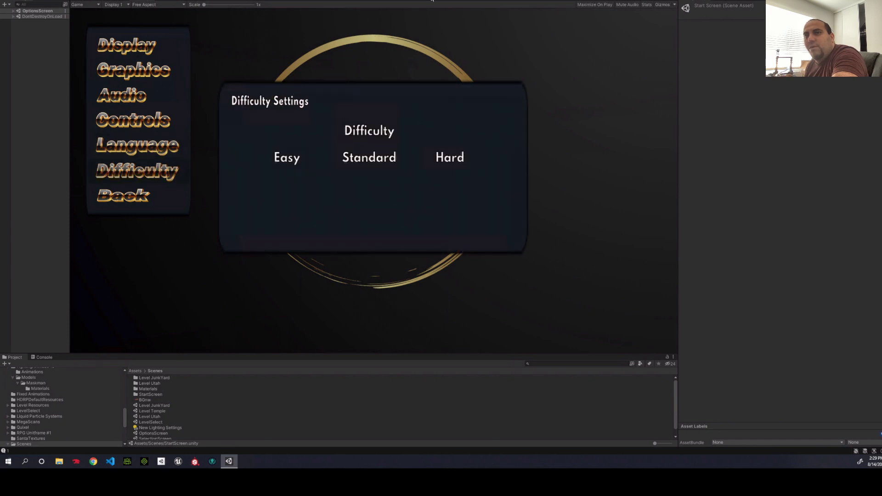
pyautogui.press('Up')
pyautogui.press('Down')
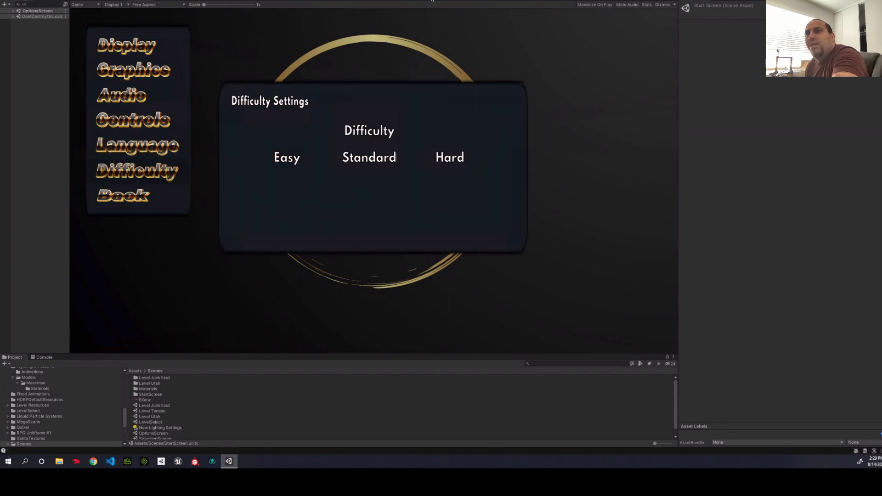
pyautogui.press('Right')
pyautogui.press('Right')
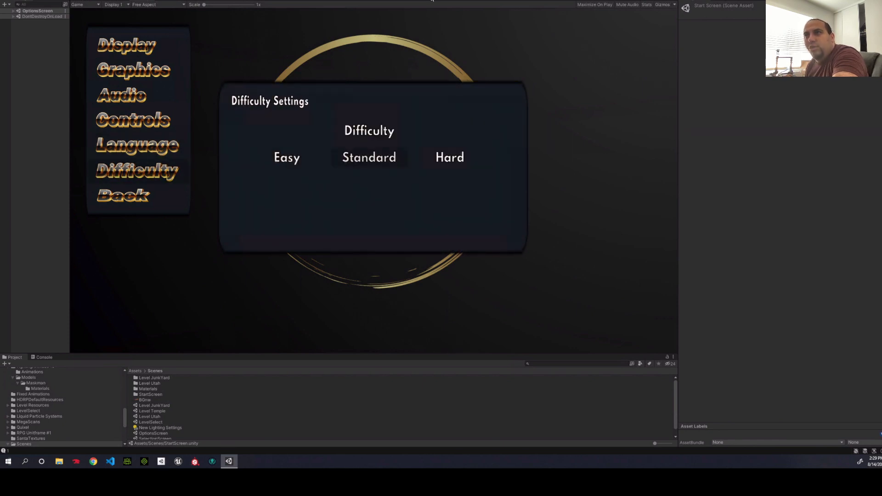
pyautogui.press('Right')
pyautogui.press('Right')
pyautogui.press('Right')
pyautogui.press('Left')
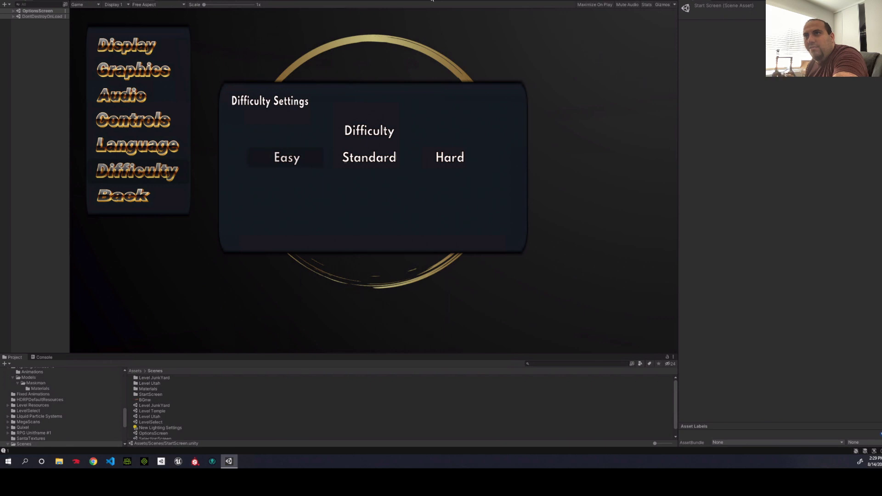
pyautogui.press('Escape')
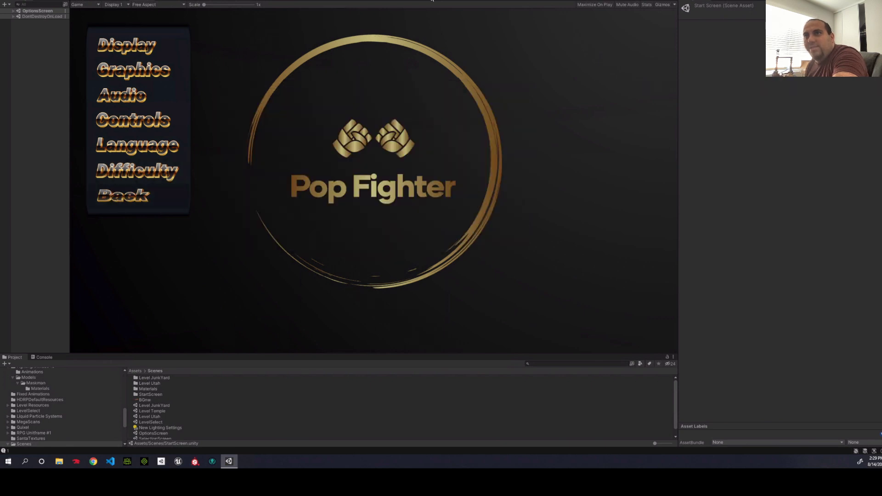
pyautogui.press('Return')
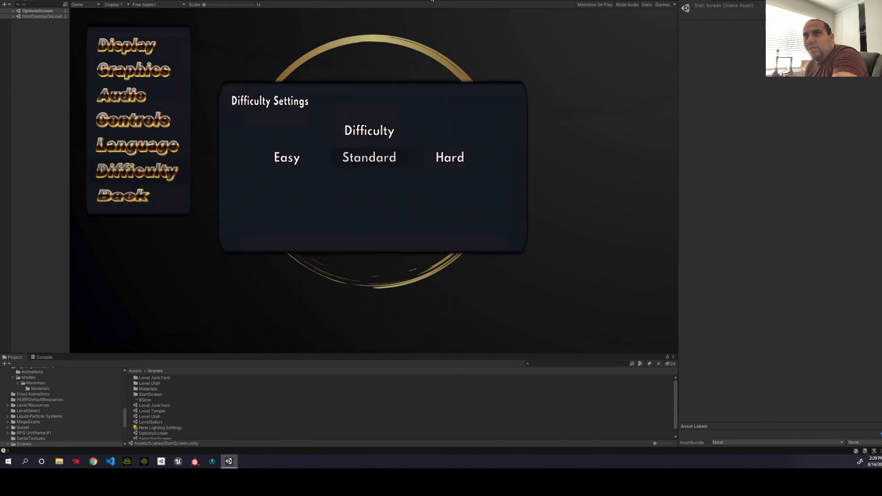
pyautogui.press('Escape')
pyautogui.press('Escape')
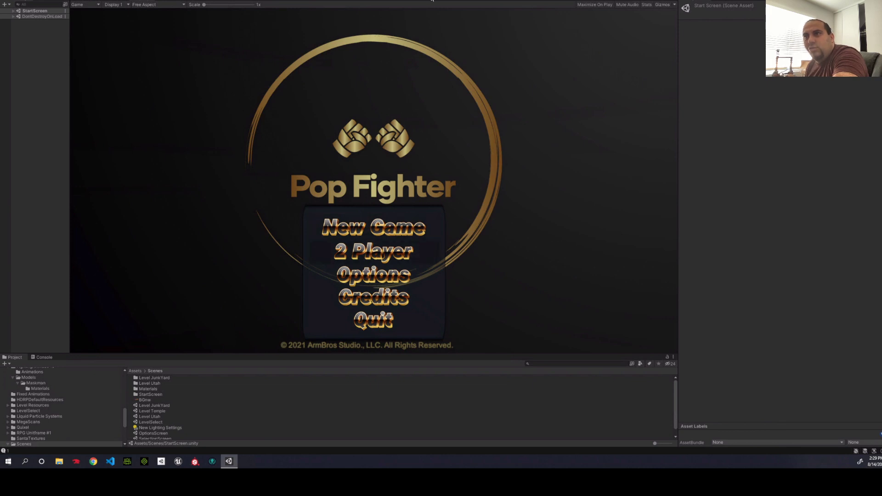
# Start a 2 Player game with the Game view set to Full HD (1920x1080).
pyautogui.press('Return')
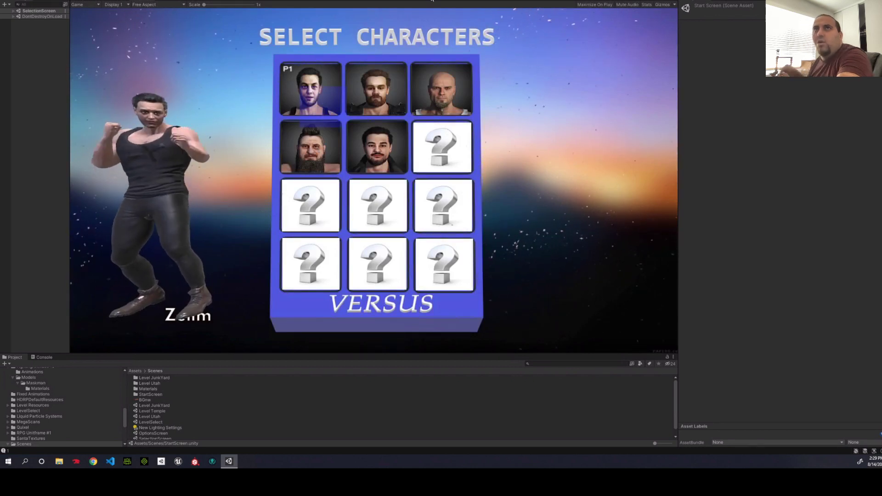
pyautogui.click(155, 5)
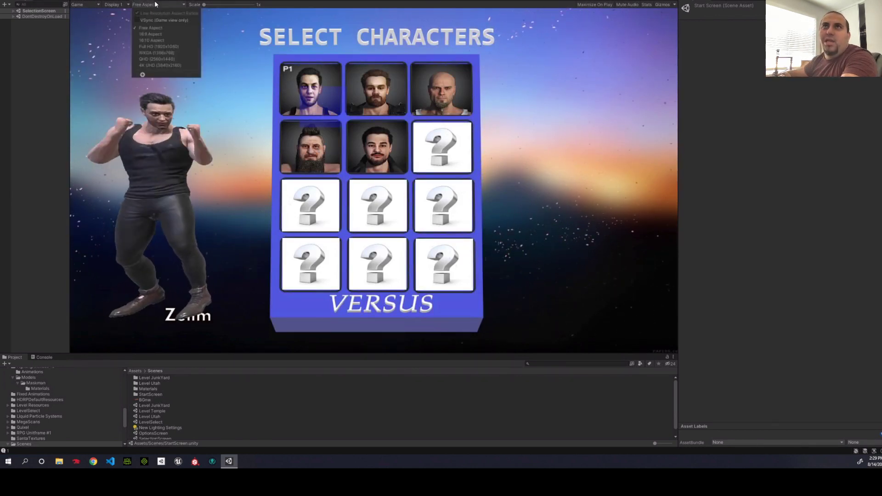
pyautogui.click(156, 46)
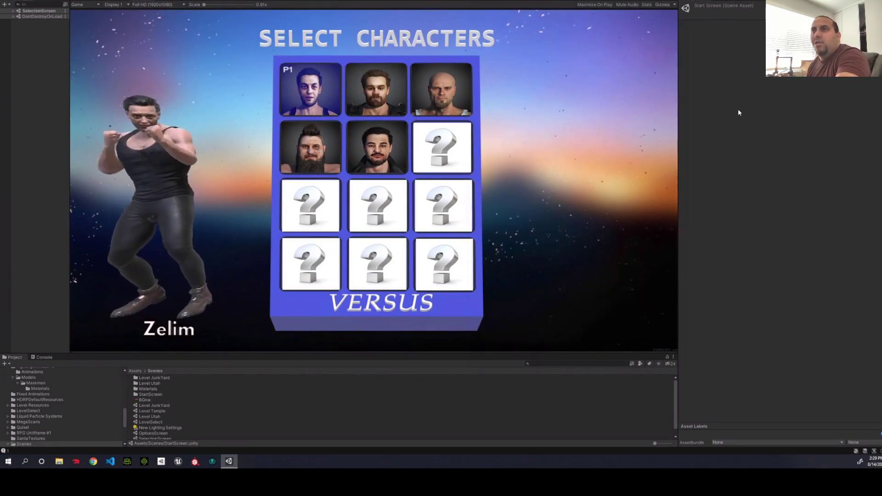
# Pick Zelim for Player 1 and Maryak for Player 2, then confirm.
pyautogui.press('Right')
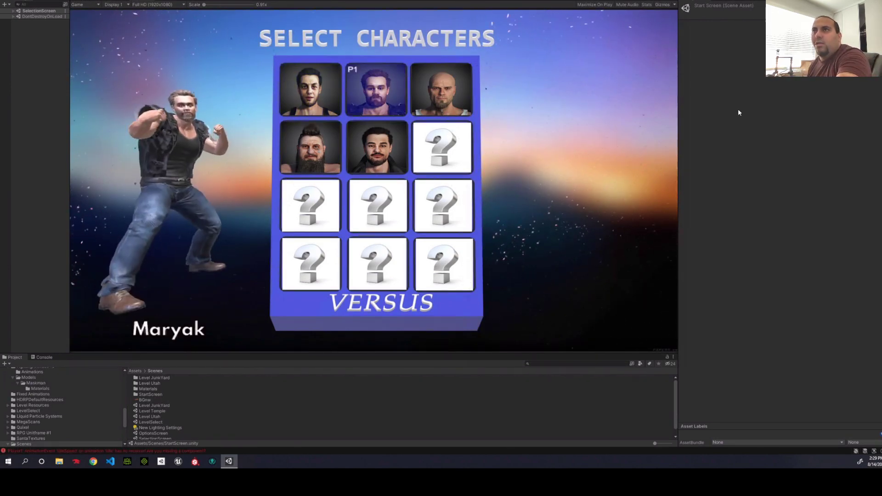
pyautogui.press('Left')
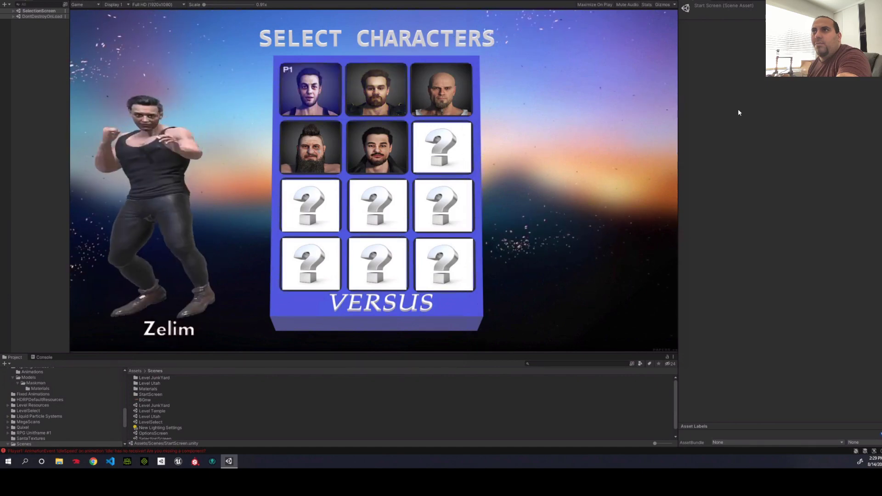
pyautogui.press('Return')
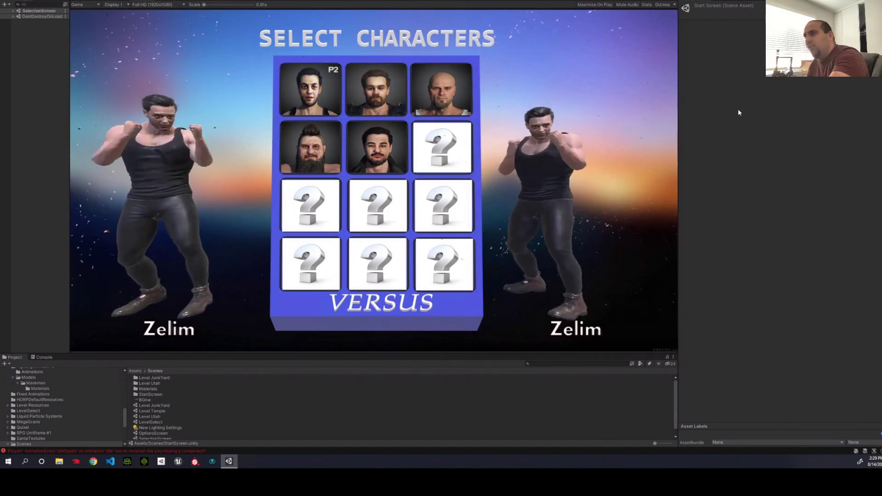
pyautogui.press('Right')
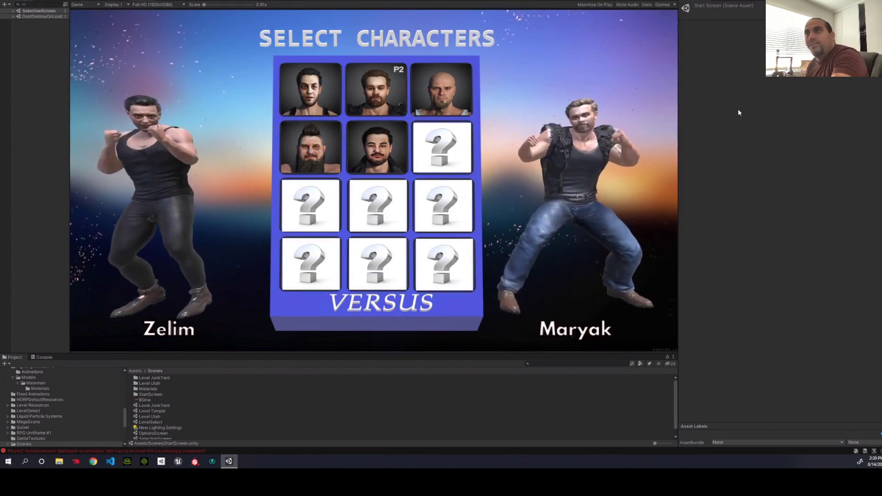
pyautogui.press('Return')
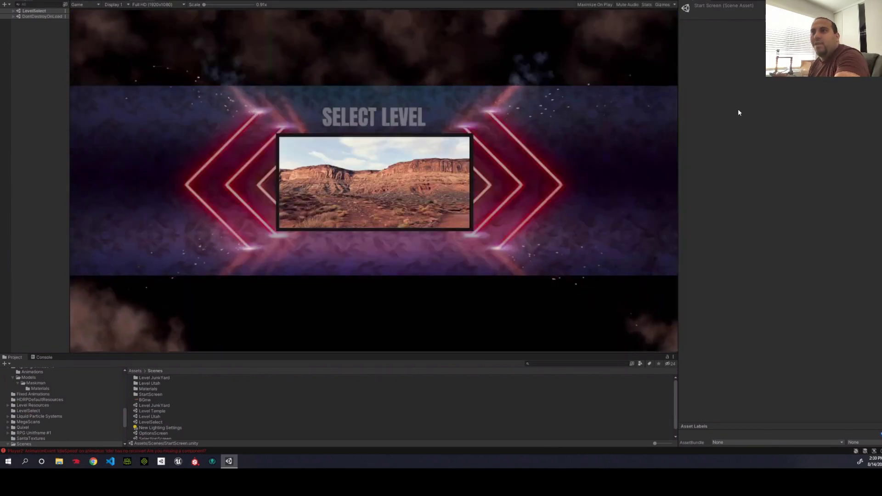
# Preview the junkyard level, switch back to Utah, and start the fight there.
pyautogui.press('Right')
pyautogui.press('Left')
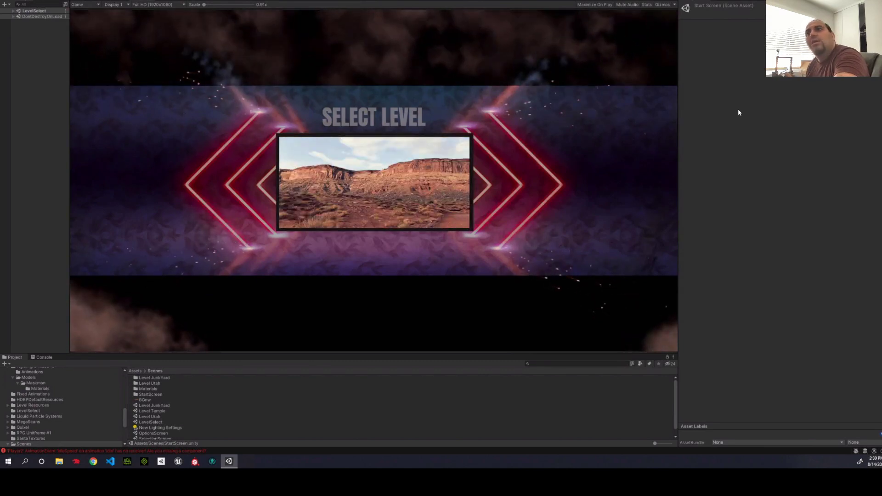
pyautogui.press('Return')
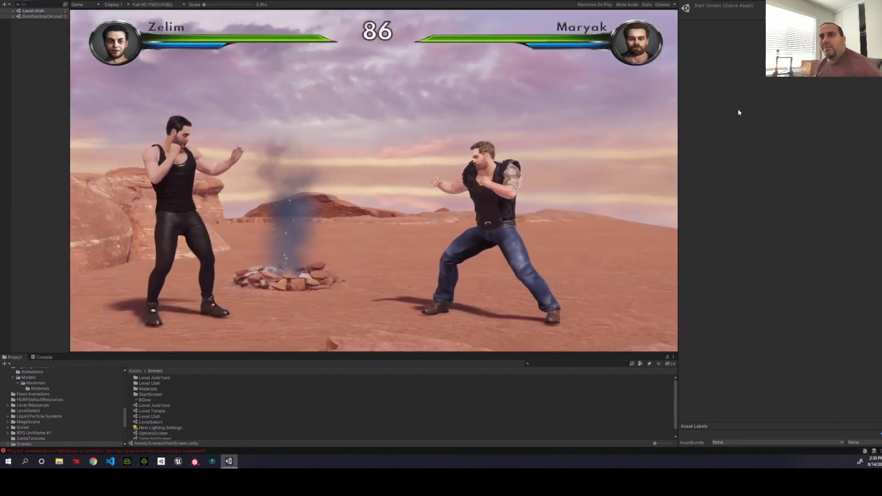
# Test Zelim's walking, backward jump, combo attack, straight punches and crouch against Maryak.
pyautogui.press('Right')
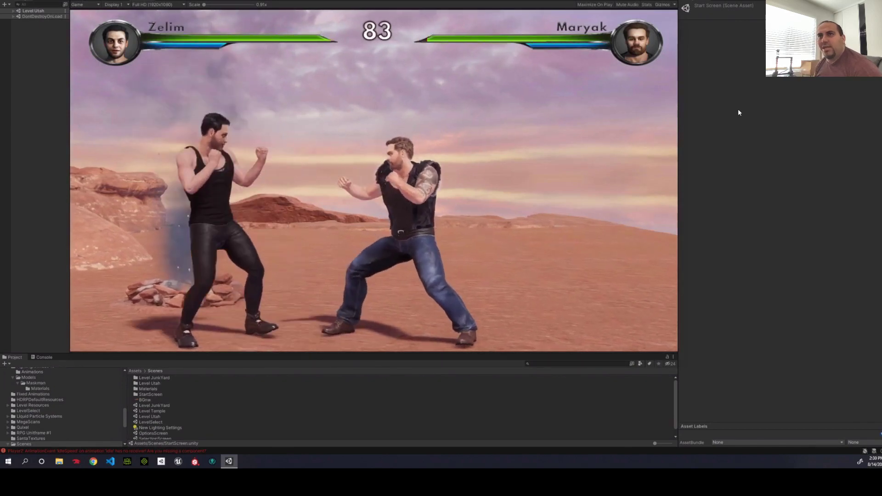
pyautogui.press('Left')
pyautogui.press('Left')
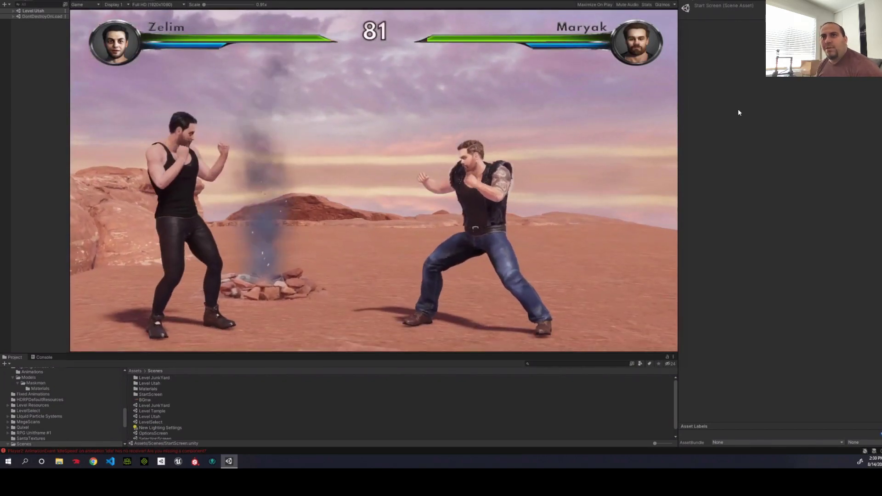
pyautogui.press('j')
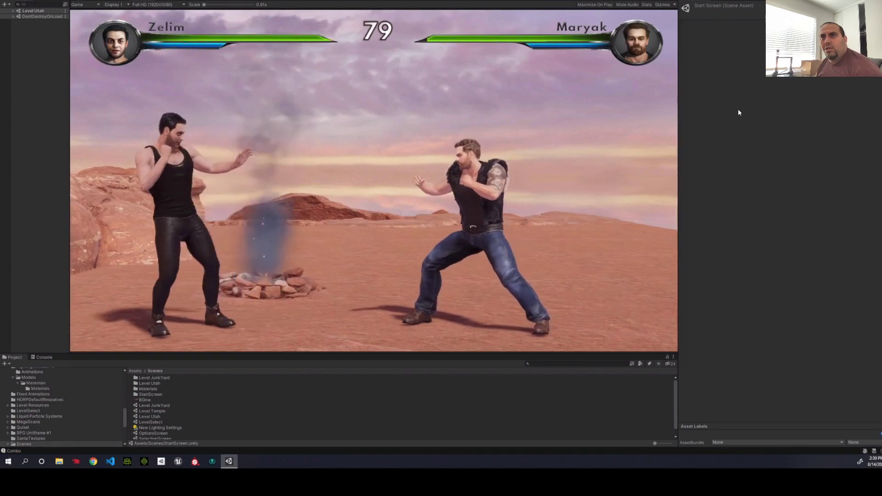
pyautogui.press('Left')
pyautogui.press('Left')
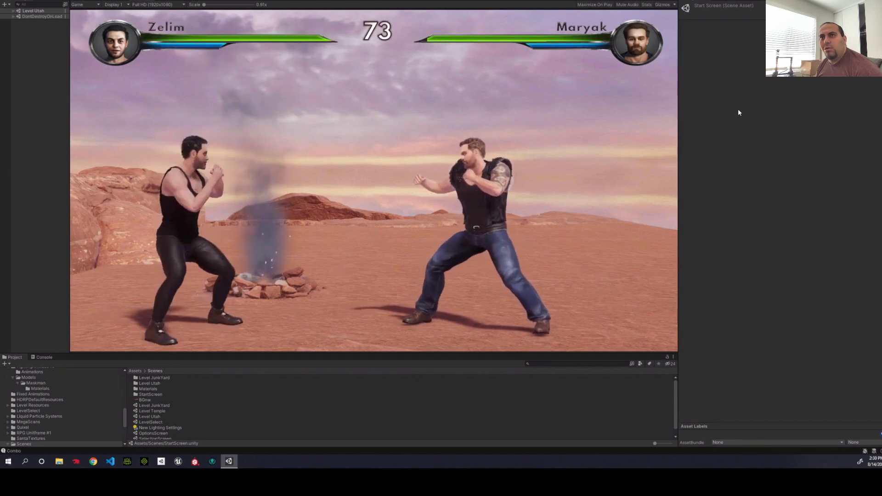
pyautogui.press('j')
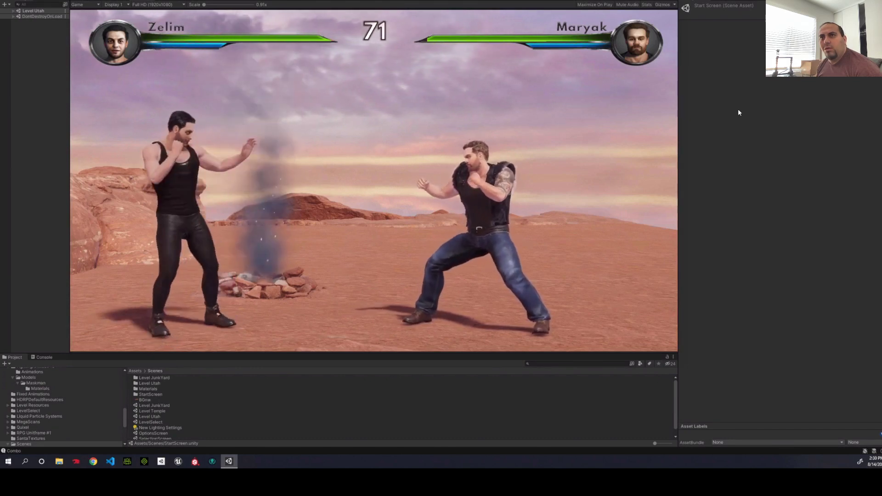
pyautogui.press('j')
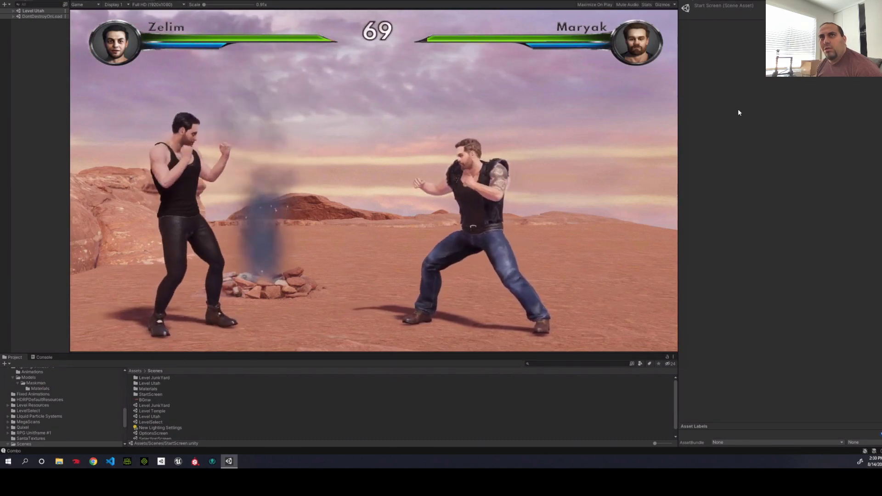
pyautogui.press('s')
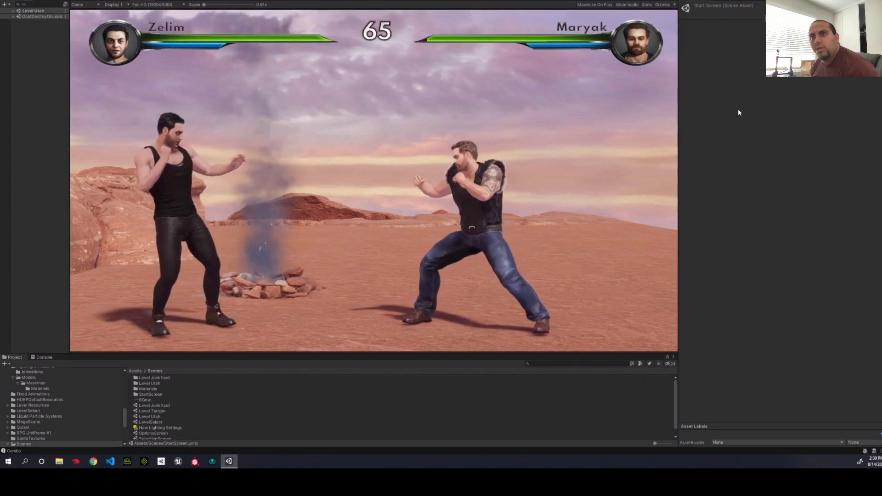
# Test Zelim's high jump, kick and forward/back movement, then stop Play mode.
pyautogui.press('w')
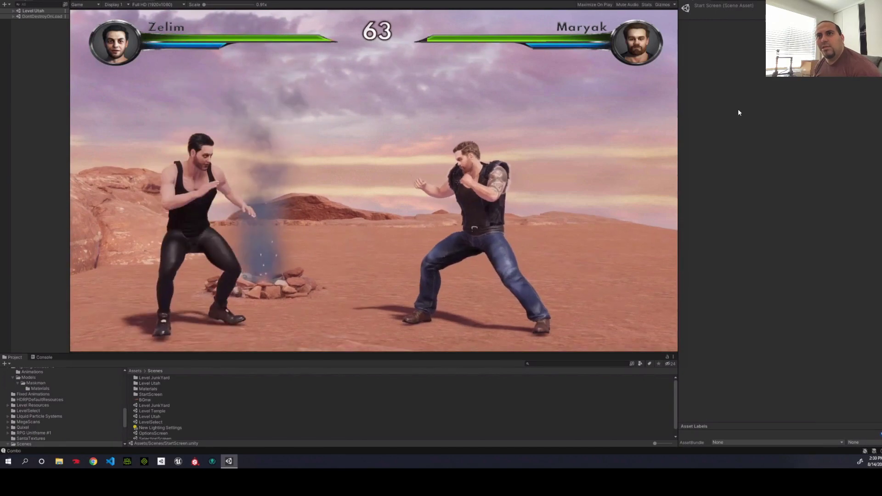
pyautogui.press('k')
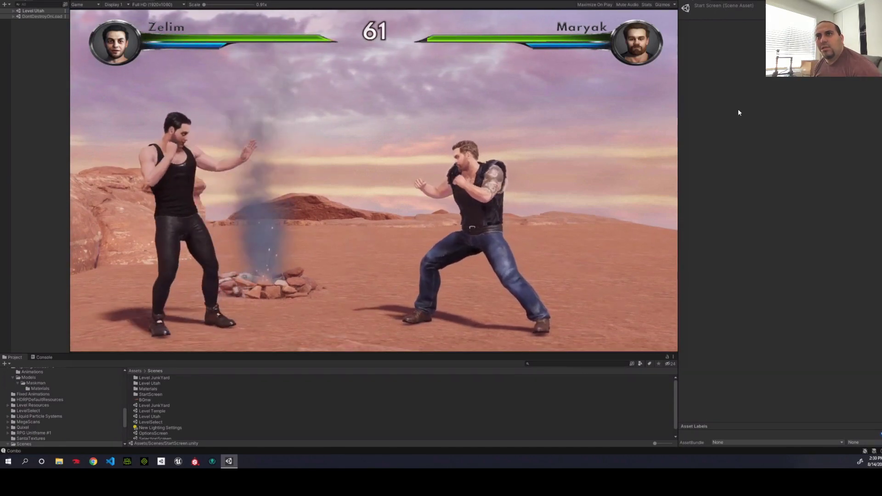
pyautogui.press('d')
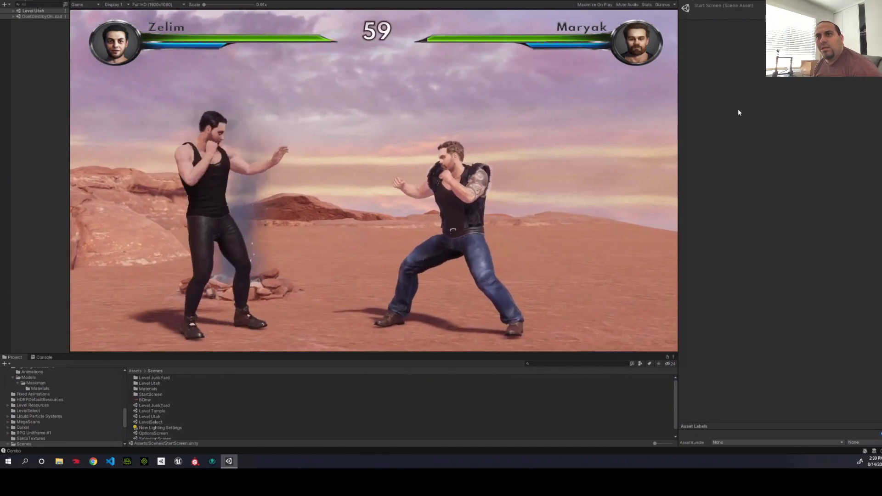
pyautogui.press('a')
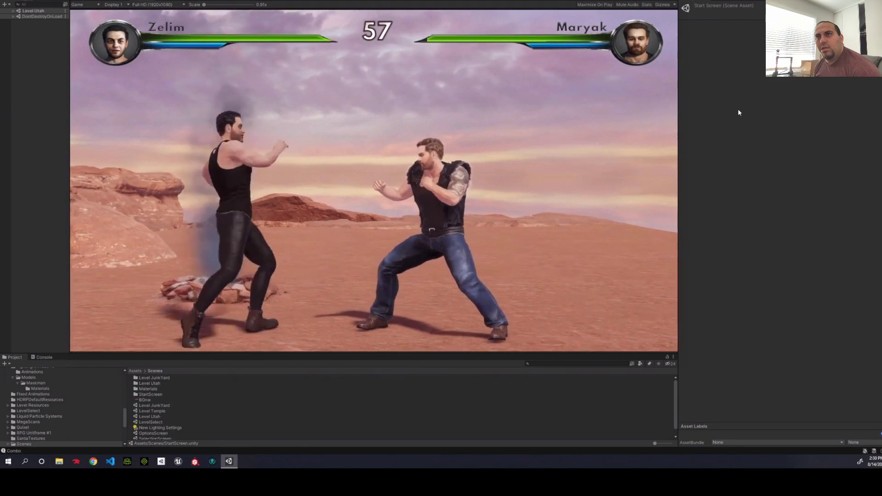
pyautogui.press('d')
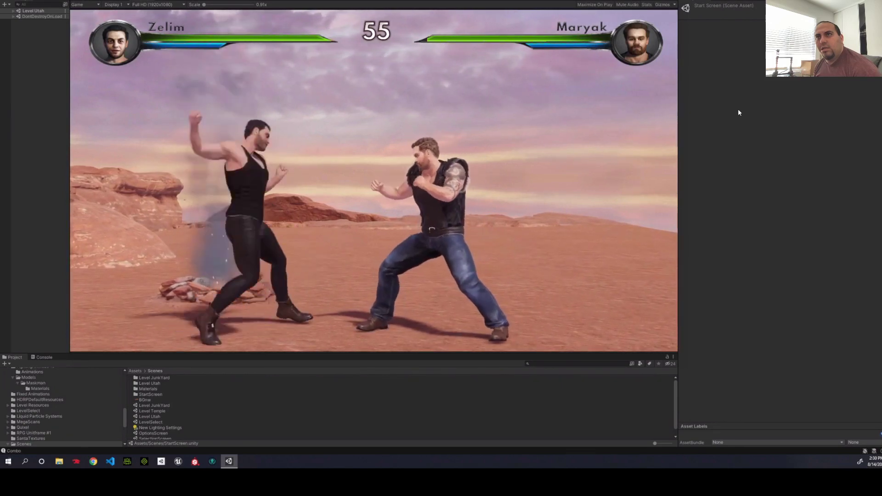
pyautogui.press('a')
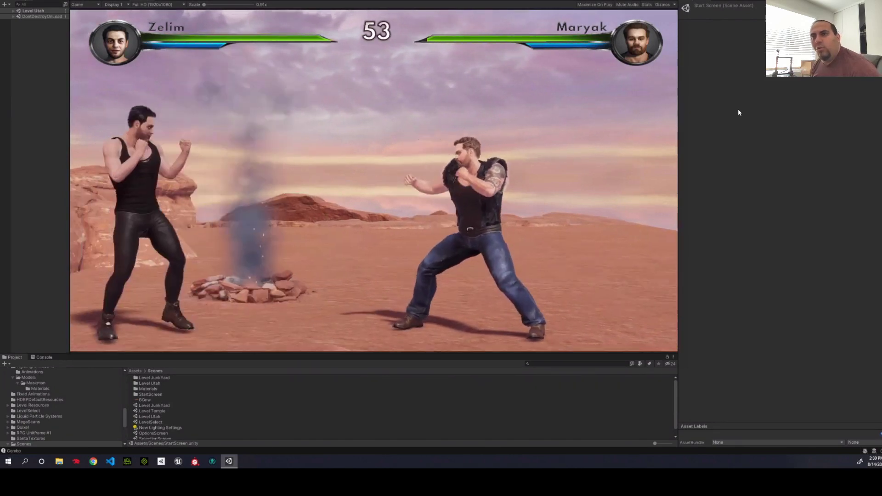
pyautogui.press('w')
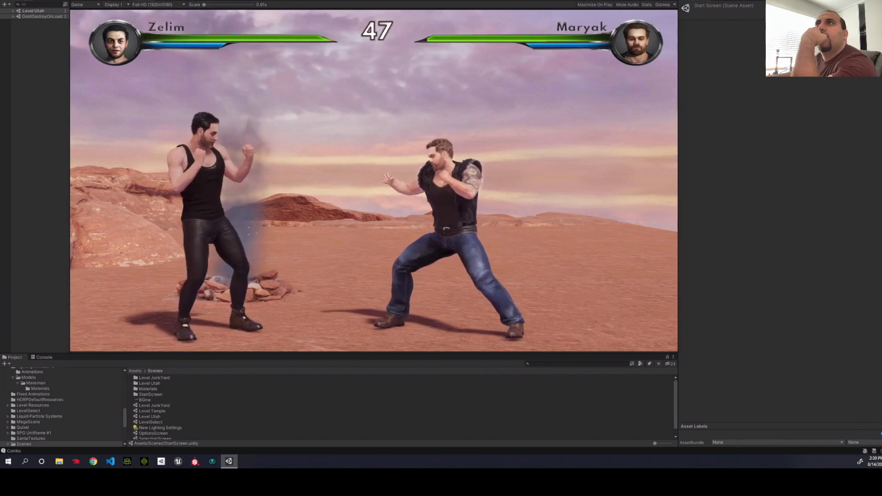
pyautogui.hotkey('ctrl', 'p')
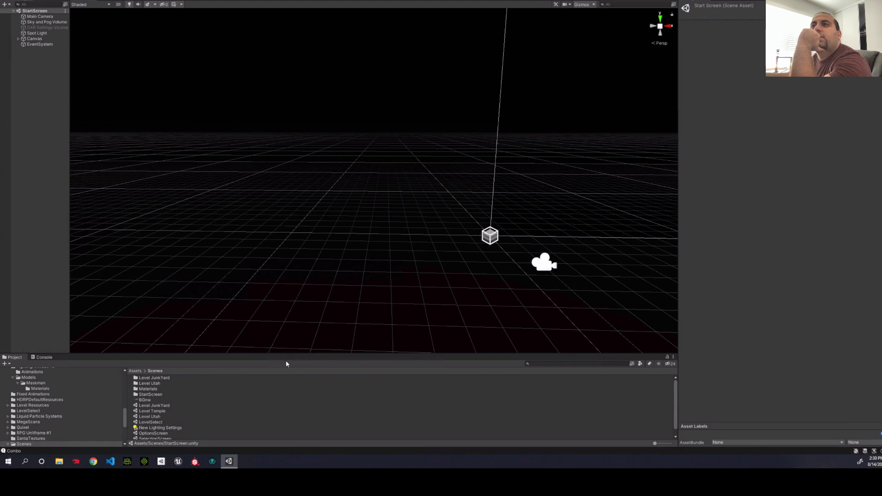
# Minimize and restore Unity, then switch to the POP_MMA repository in GitKraken.
pyautogui.press('super+d')
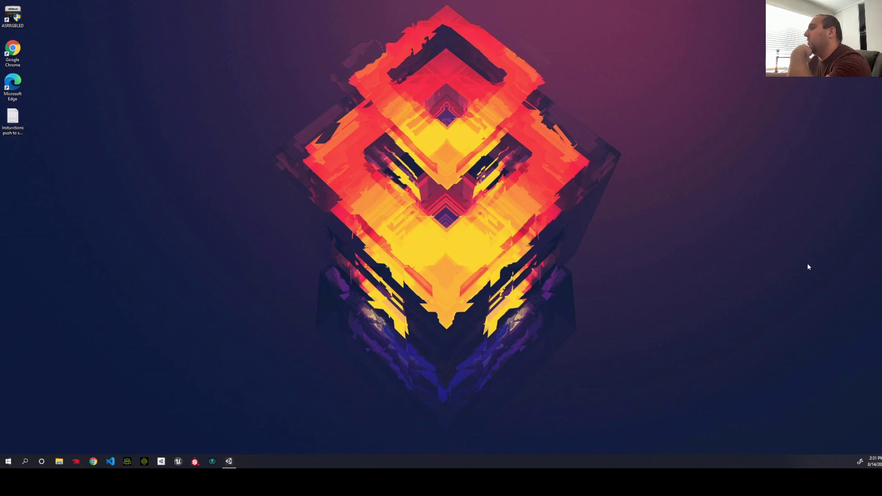
pyautogui.press('super+d')
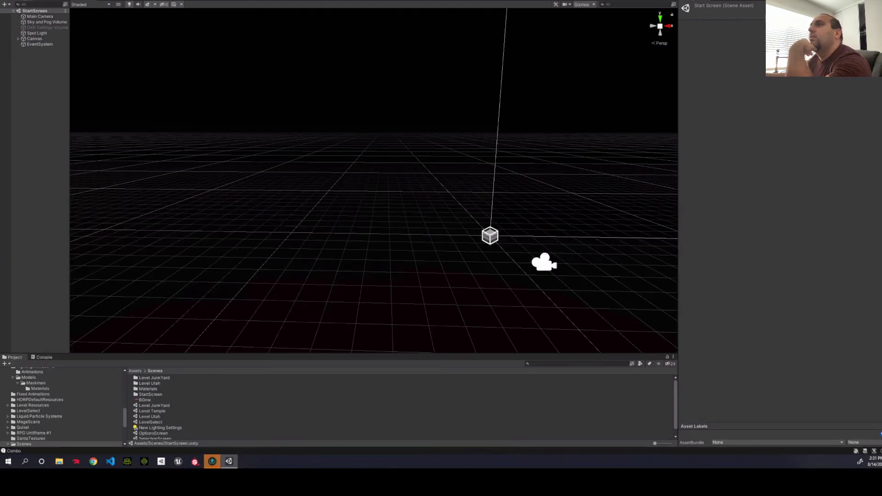
pyautogui.hotkey('alt', 'Tab')
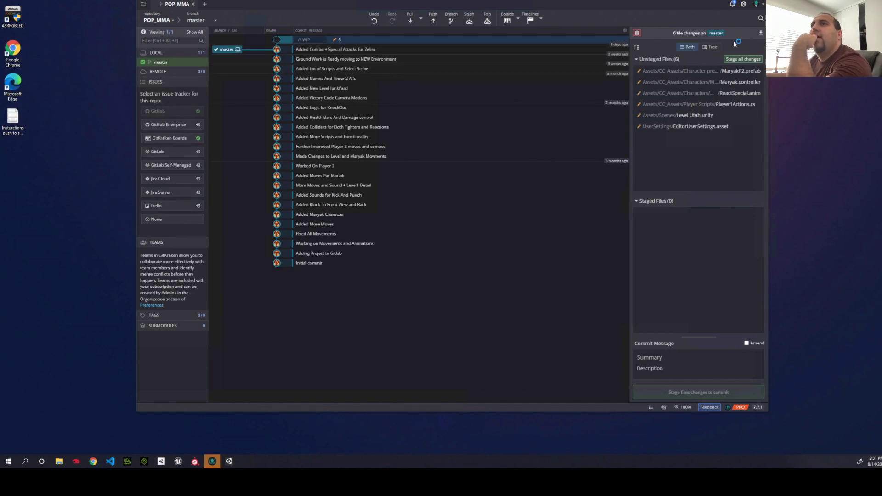
pyautogui.click(348, 51)
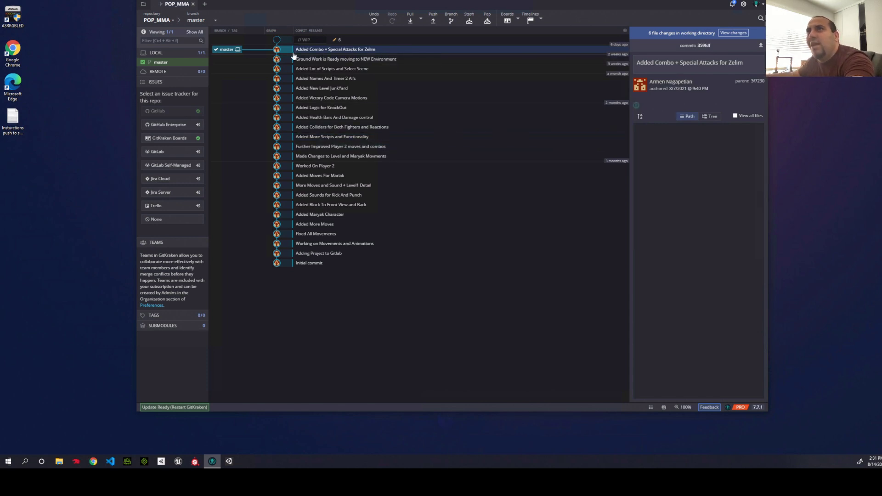
pyautogui.click(730, 33)
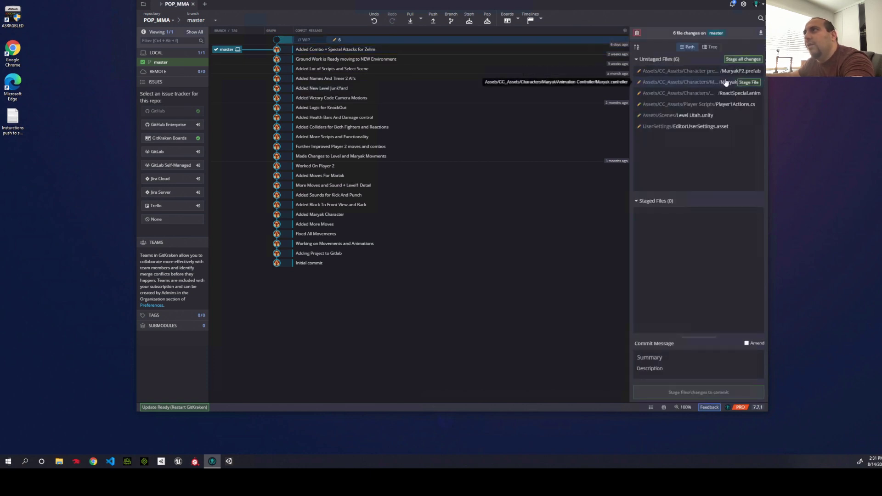
# Open and scroll through the MaryakP2.prefab unstaged diff.
pyautogui.click(680, 72)
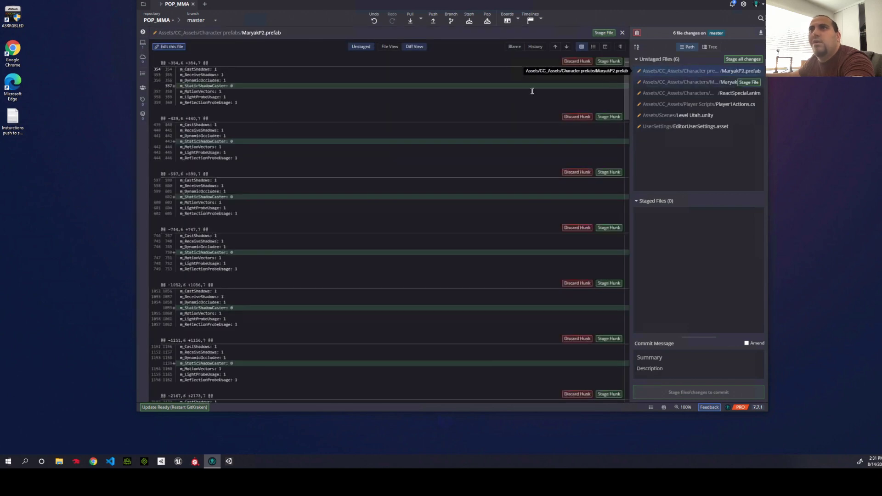
pyautogui.scroll(-12, 443, 132)
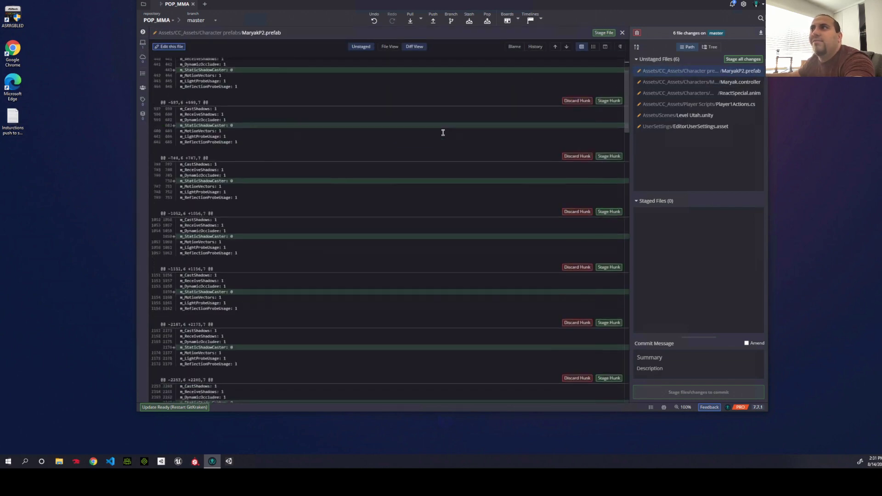
pyautogui.scroll(-1, 443, 135)
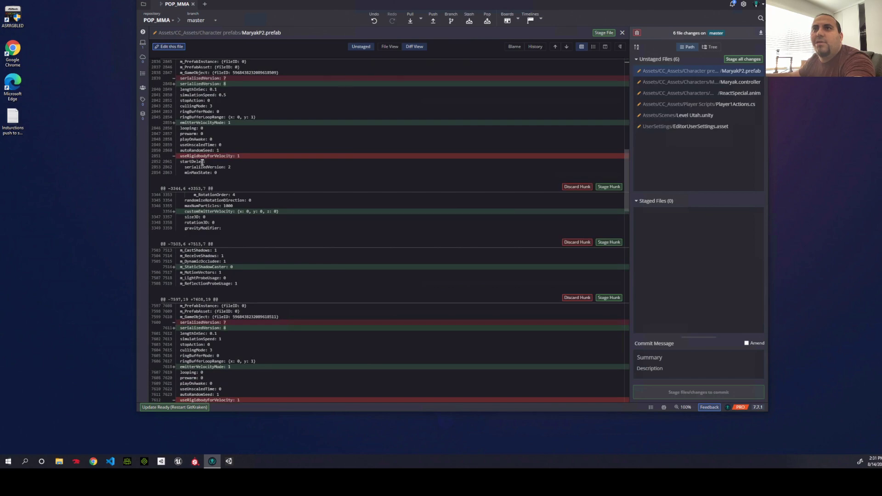
pyautogui.scroll(-5, 248, 179)
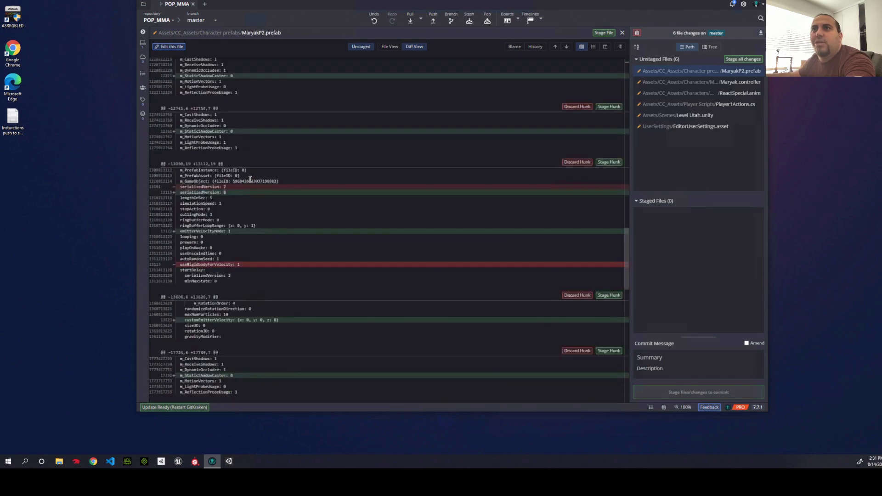
pyautogui.scroll(15, 248, 178)
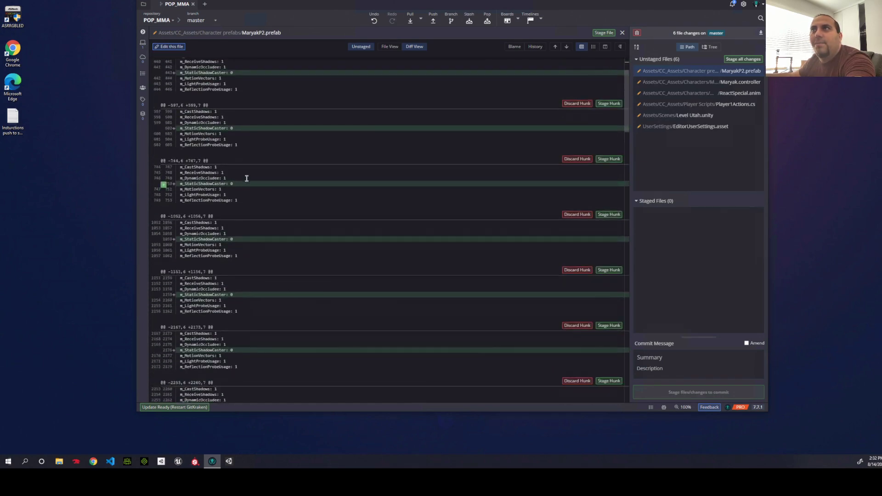
# Check diffs of ReactSpecial.anim, Player1Actions.cs, Level Utah.unity, EditorUserSettings.asset, Maryak.controller, then return to MaryakP2.prefab.
pyautogui.click(662, 92)
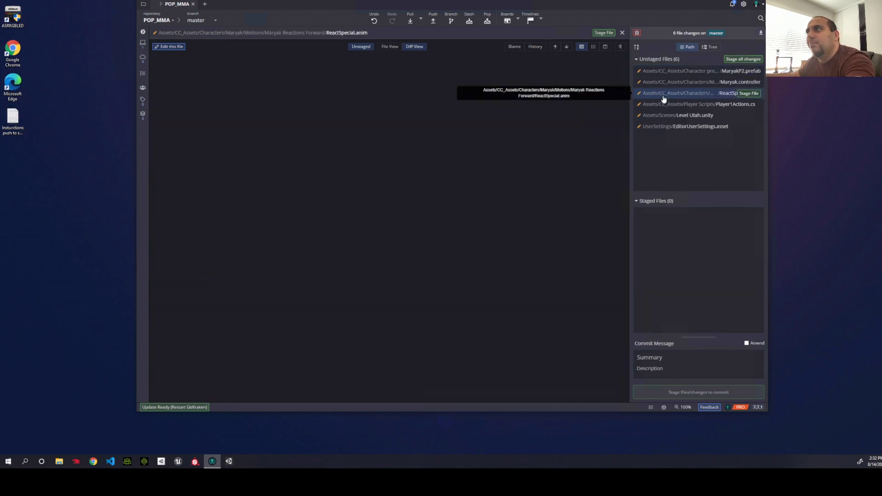
pyautogui.click(664, 104)
pyautogui.click(669, 118)
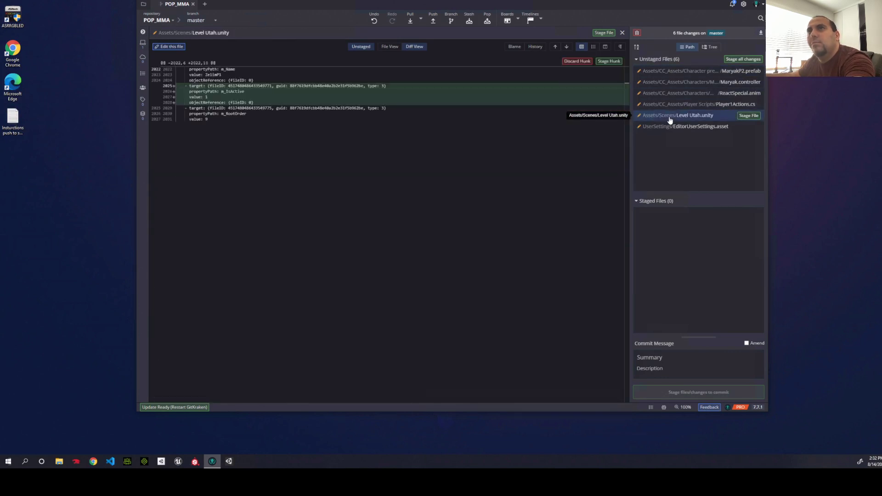
pyautogui.click(670, 126)
pyautogui.click(671, 115)
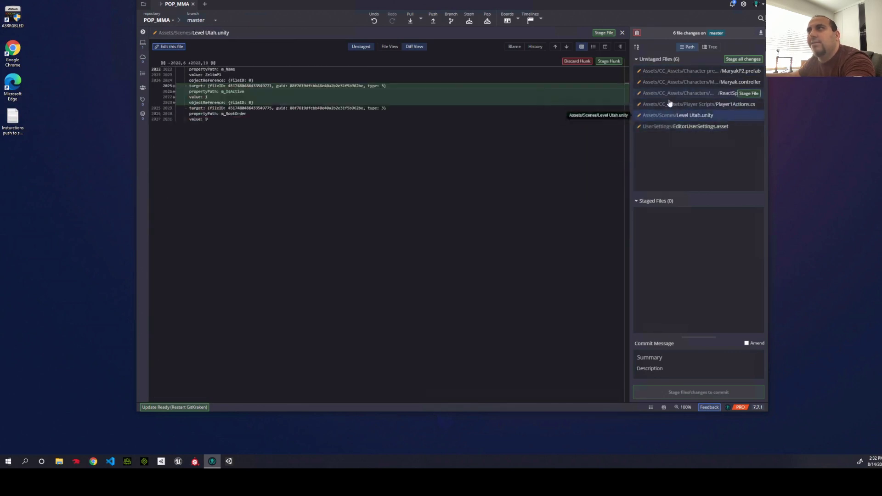
pyautogui.click(672, 93)
pyautogui.click(676, 82)
pyautogui.click(676, 71)
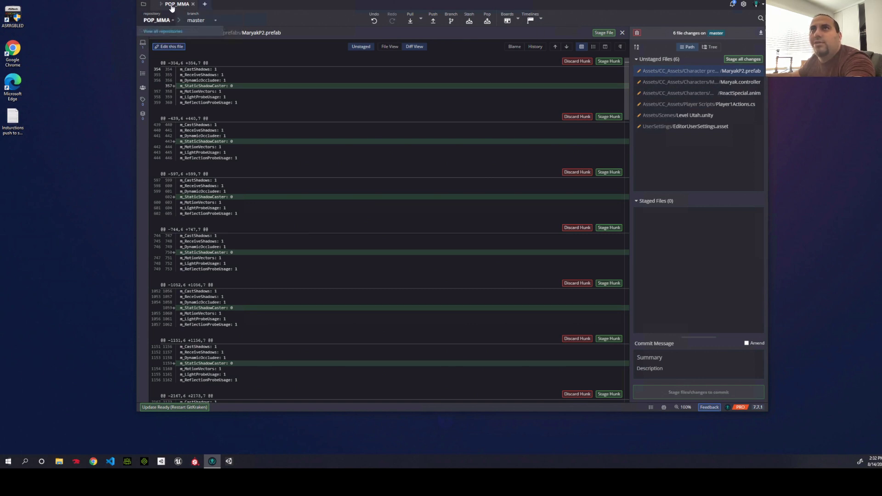
# Check out the Added Combo + Special Attacks for Zelim commit from the commit graph.
pyautogui.click(622, 33)
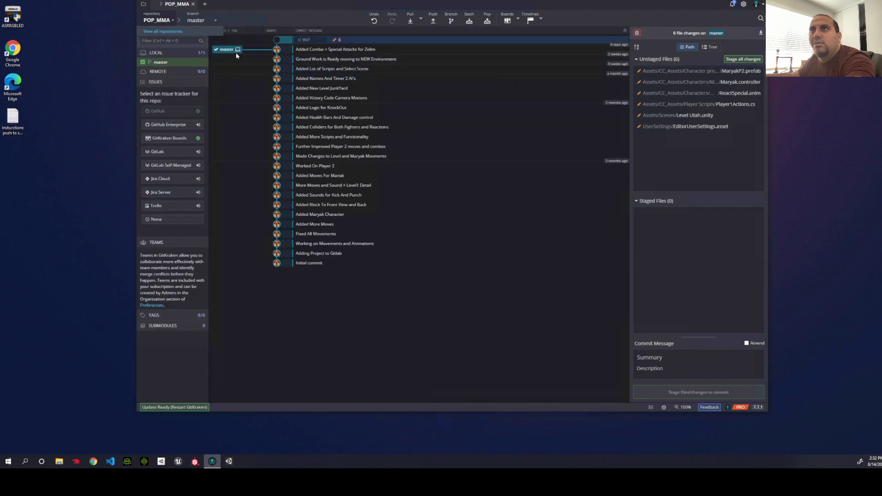
pyautogui.click(312, 52)
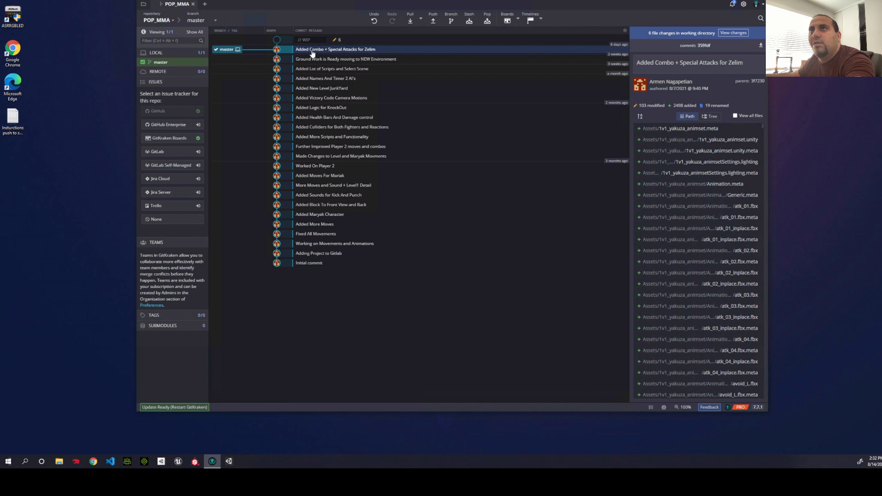
pyautogui.rightClick(312, 52)
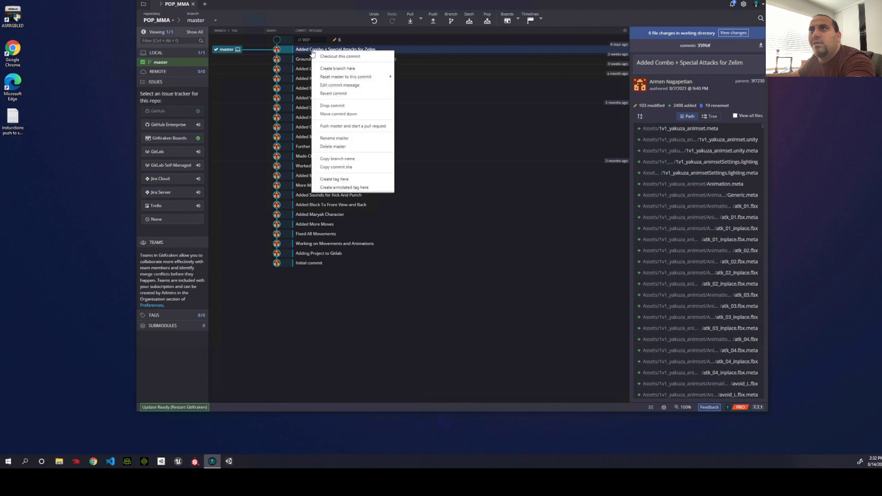
pyautogui.click(336, 57)
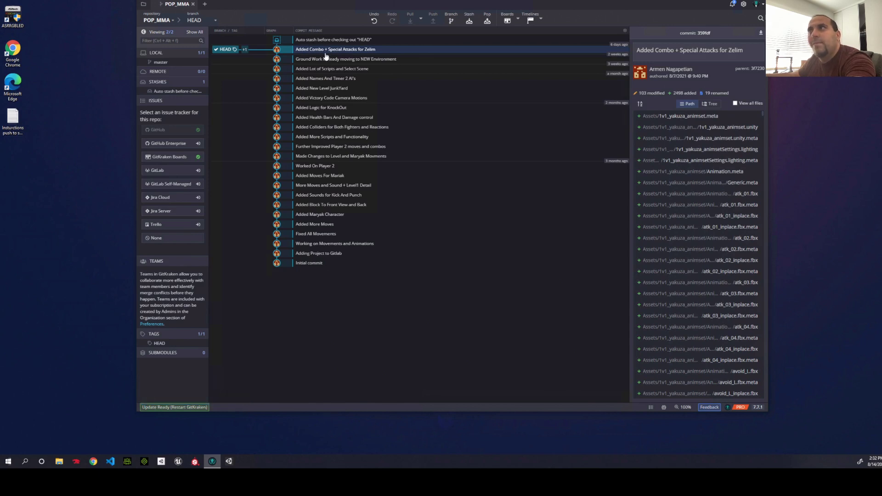
# Scroll the commit's changed-files list and shift the GitKraken window slightly left.
pyautogui.scroll(-15, 700, 207)
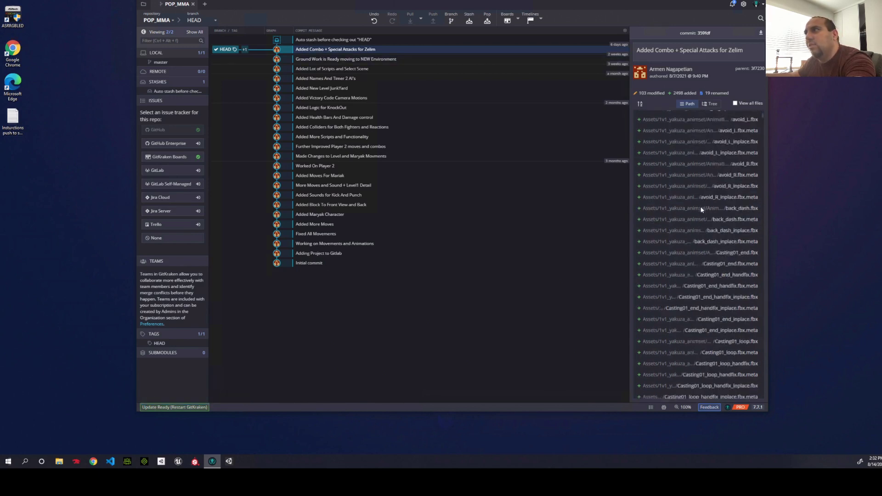
pyautogui.scroll(-10, 700, 207)
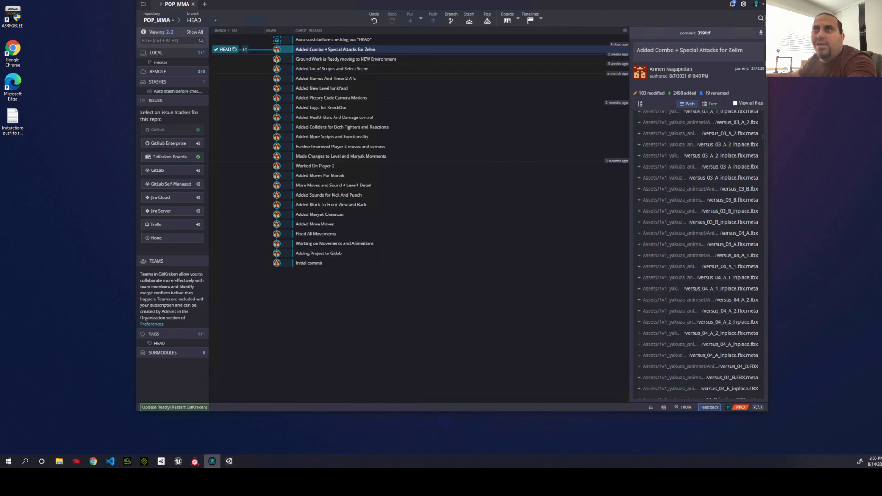
pyautogui.moveTo(243, 18); pyautogui.dragTo(225, 17)
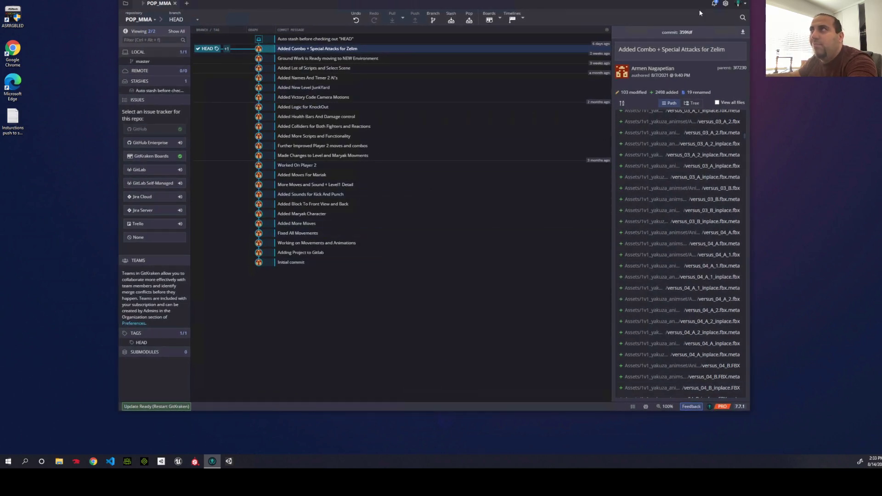
# Launch the POP MMA project from Unity Hub, then switch back to GitKraken.
pyautogui.press('super+d')
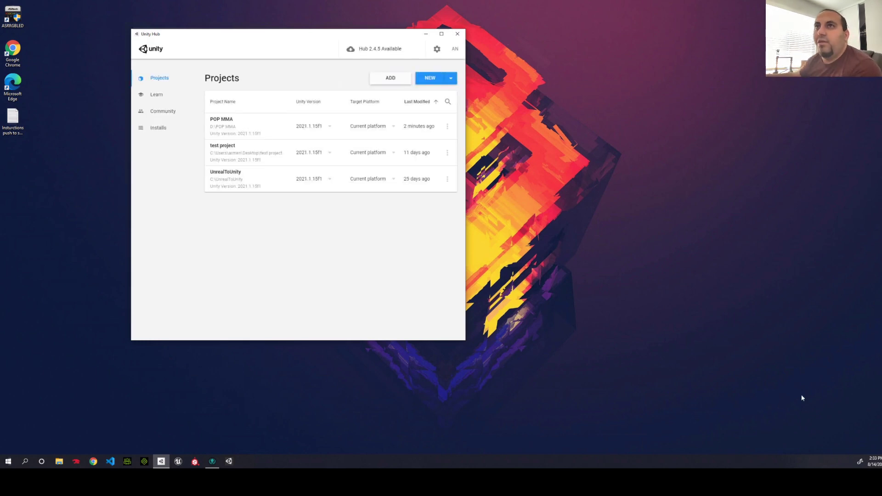
pyautogui.click(257, 133)
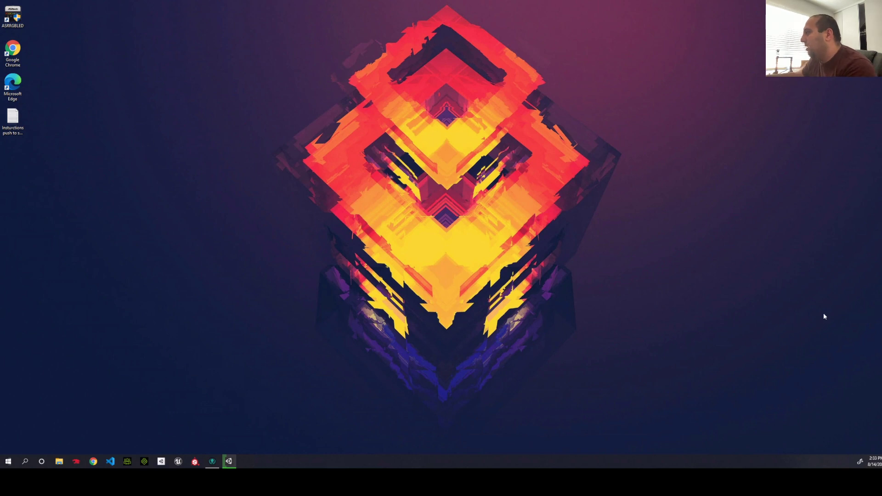
pyautogui.hotkey('alt', 'Tab')
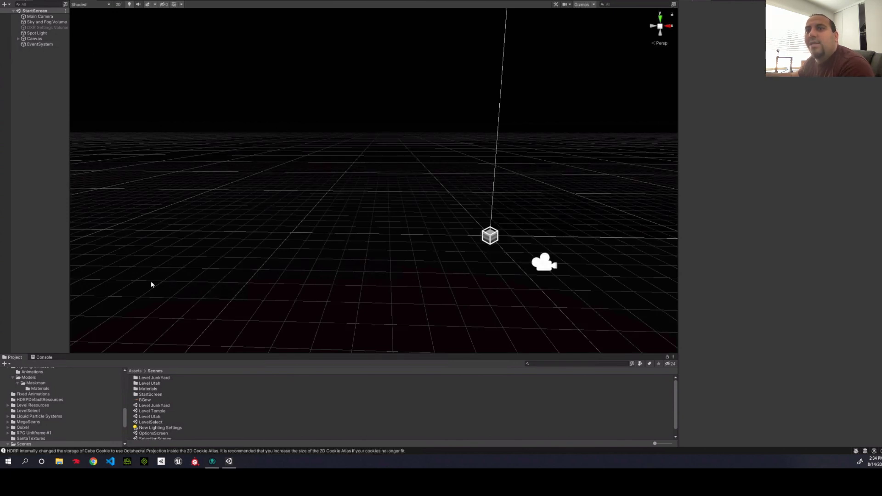
# Switch among the Animator graph, Scene view and Game view's Pop Fighter menu.
pyautogui.scroll(-2, 97, 242)
pyautogui.scroll(1, 98, 246)
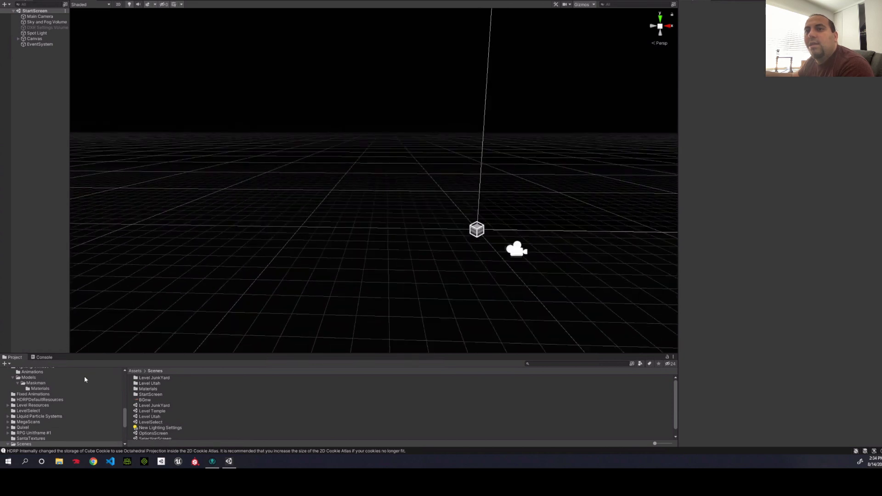
pyautogui.scroll(-3, 114, 383)
pyautogui.scroll(3, 114, 385)
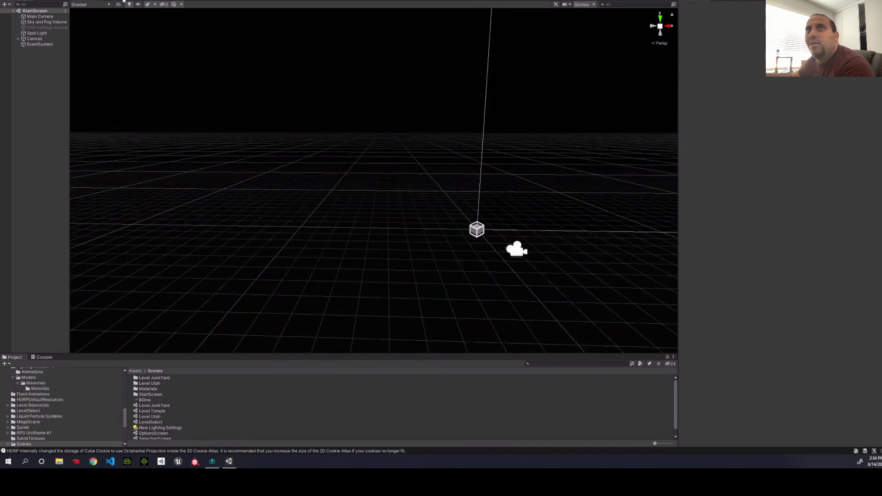
pyautogui.click(123, 2)
pyautogui.click(148, 2)
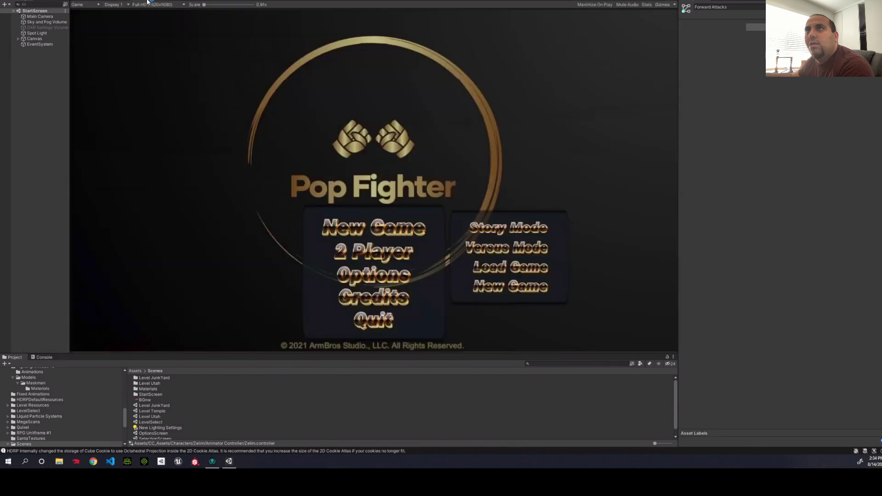
pyautogui.click(119, 1)
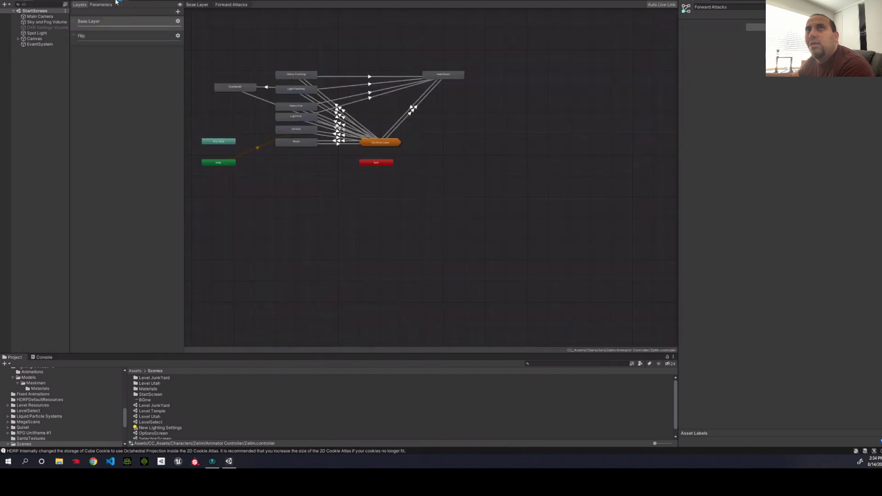
pyautogui.click(86, 2)
pyautogui.click(144, 1)
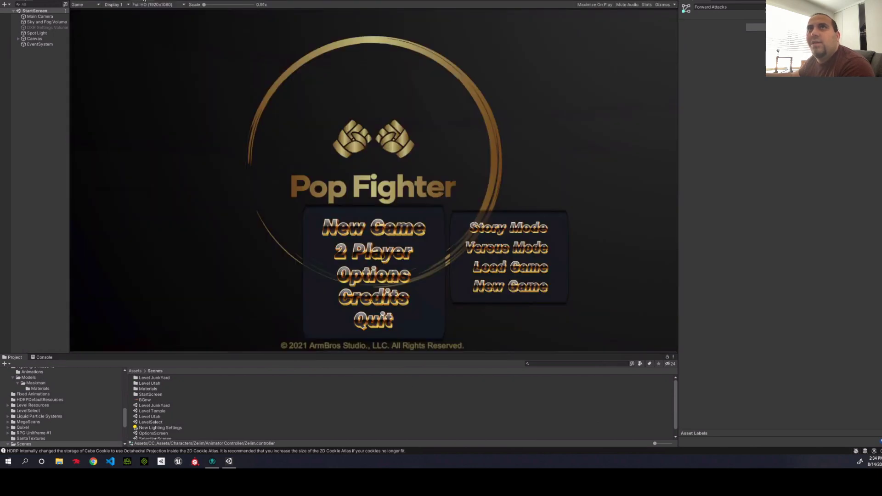
pyautogui.click(119, 2)
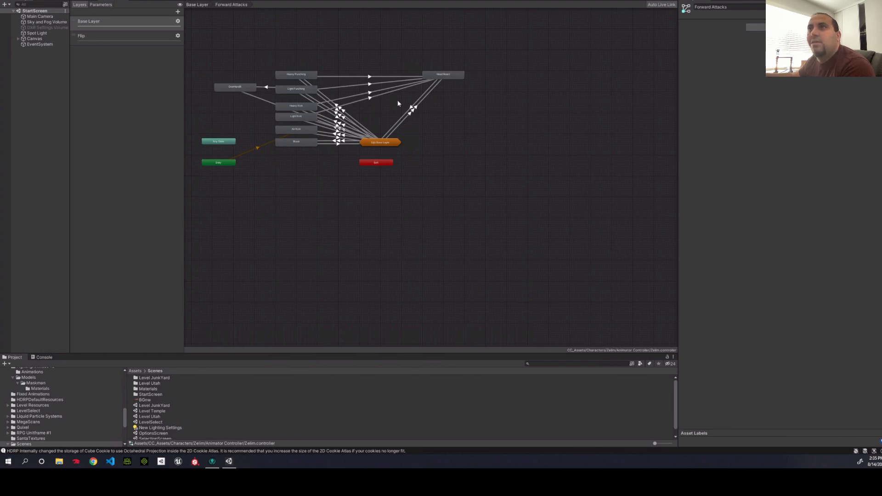
# Inspect the Medium Hit To Head clip, OverHandR state and Forward Attacks, then return to GitKraken.
pyautogui.doubleClick(444, 76)
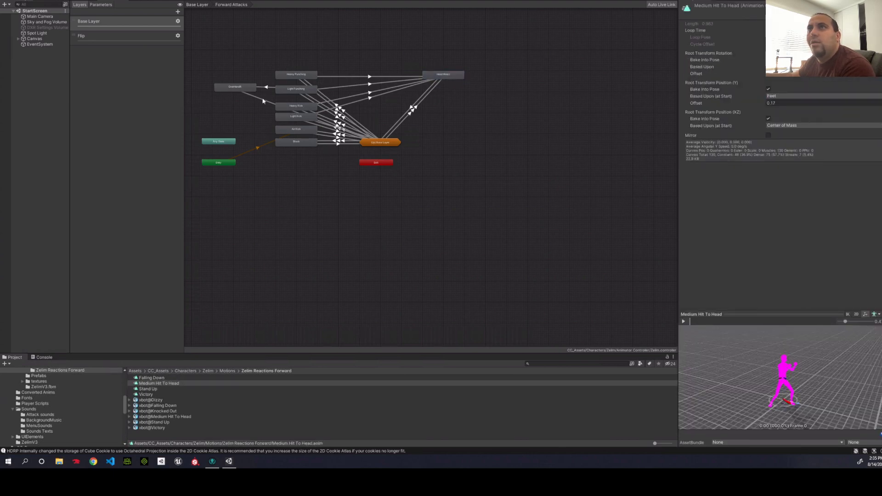
pyautogui.click(247, 91)
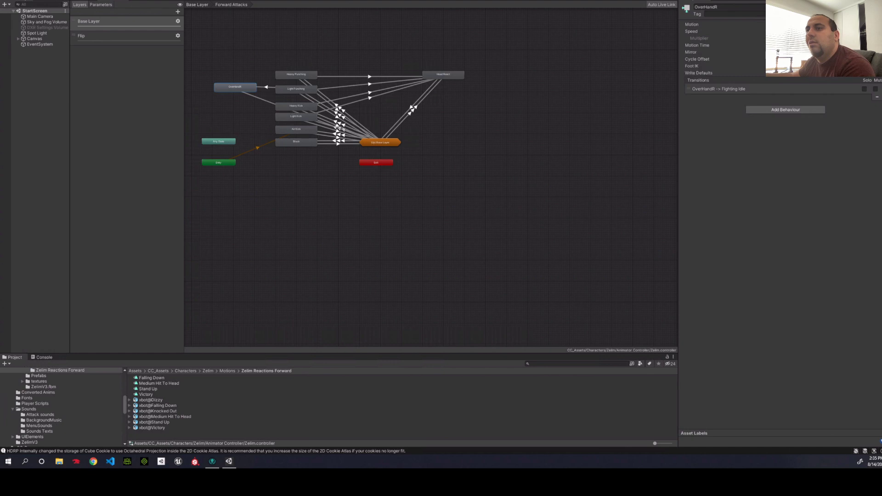
pyautogui.click(576, 41)
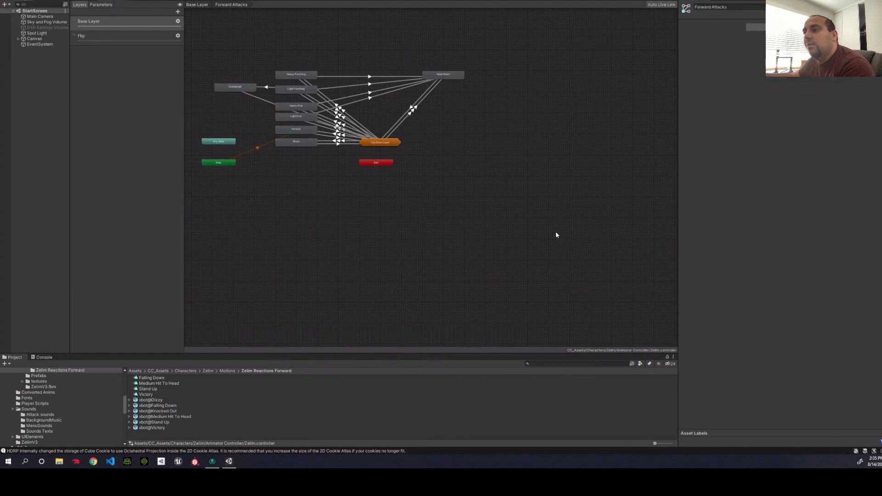
pyautogui.hotkey('alt', 'Tab')
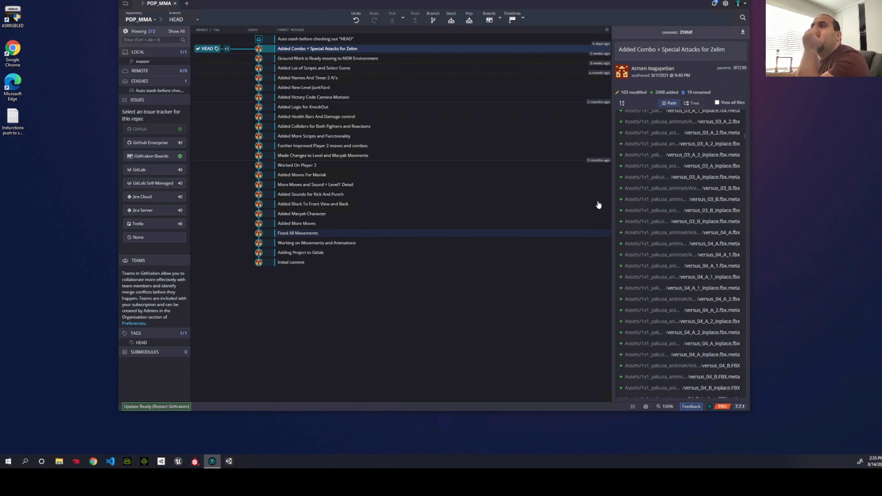
# Browse the commit's changed-file list, then close the Unity Hub window.
pyautogui.scroll(-10, 640, 189)
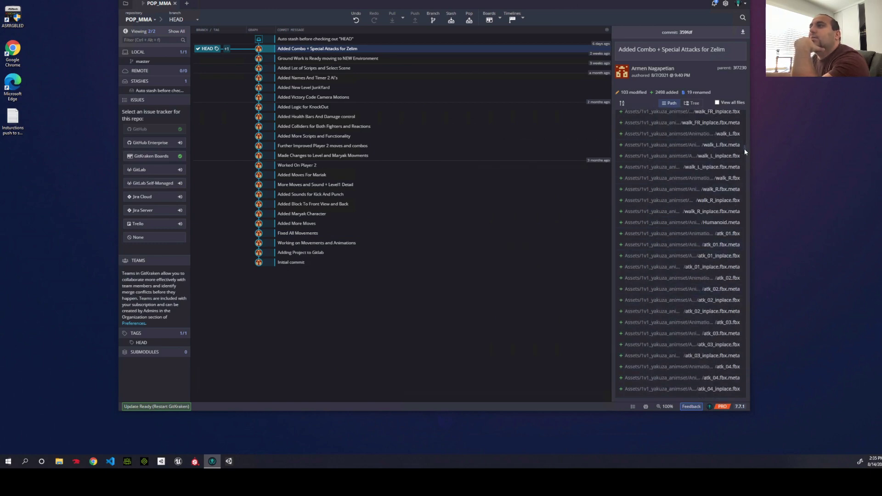
pyautogui.moveTo(745, 148); pyautogui.dragTo(744, 377)
pyautogui.scroll(5, 658, 262)
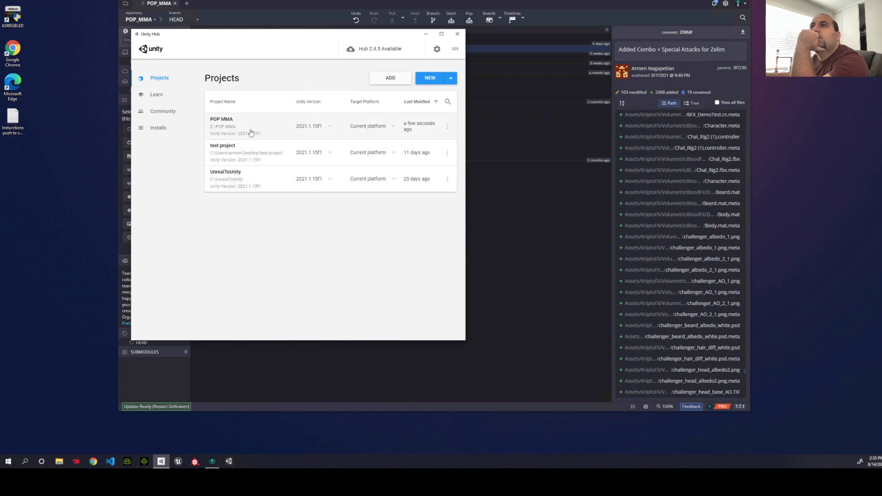
pyautogui.click(457, 34)
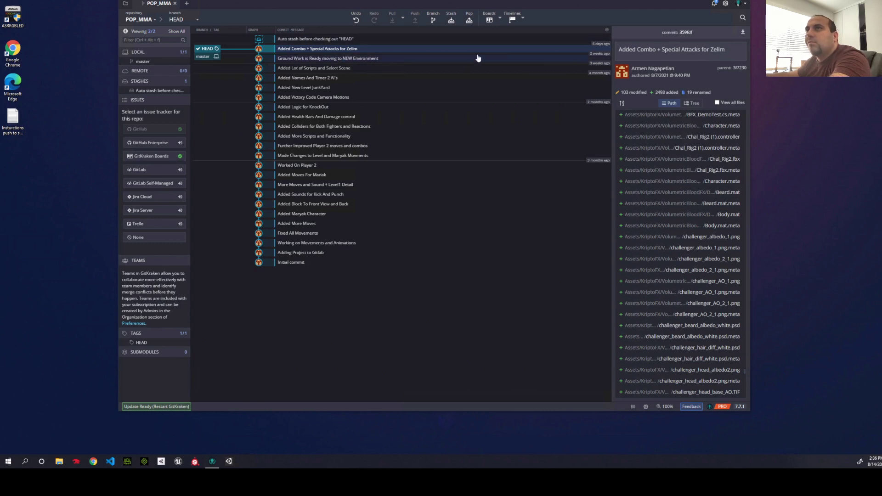
# Return the repository to the master branch and select local master.
pyautogui.rightClick(297, 53)
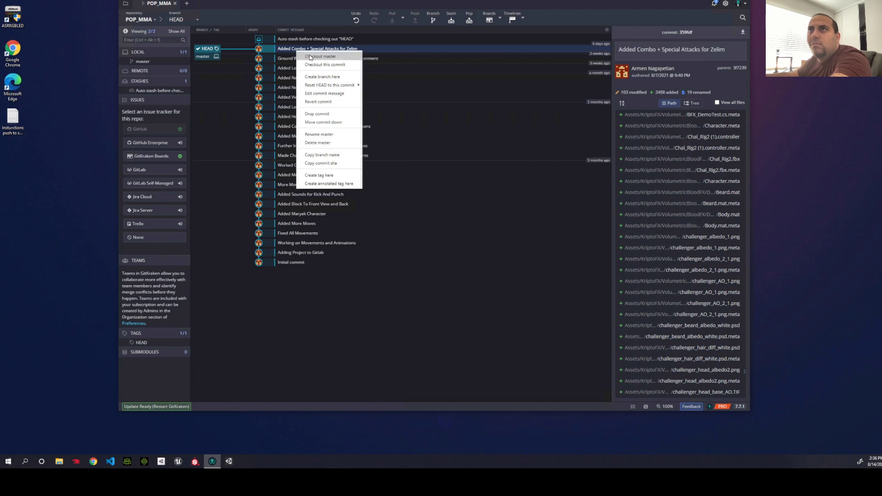
pyautogui.click(310, 57)
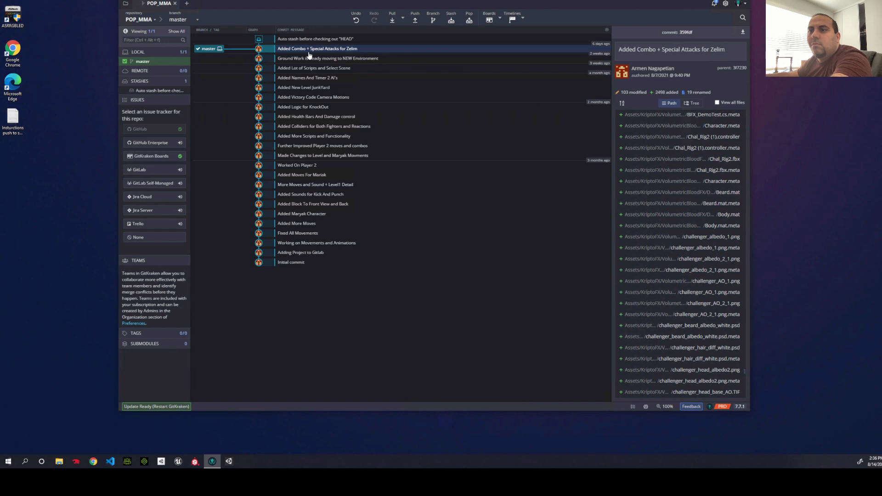
pyautogui.click(153, 60)
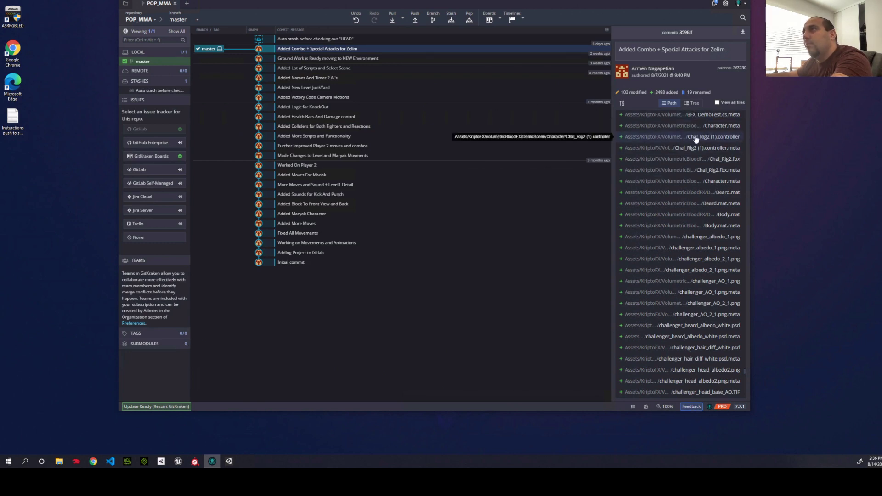
# Scroll up and down through the Zelim commit's changed-file list.
pyautogui.scroll(-10, 716, 228)
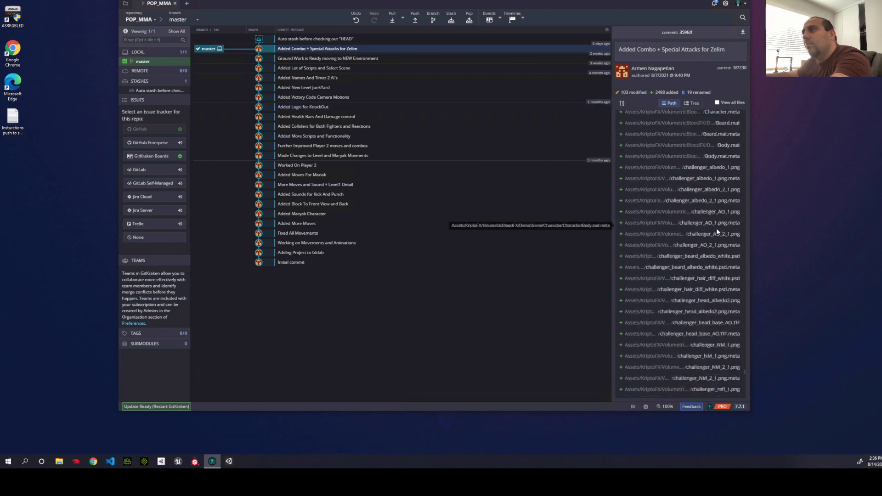
pyautogui.scroll(-15, 717, 232)
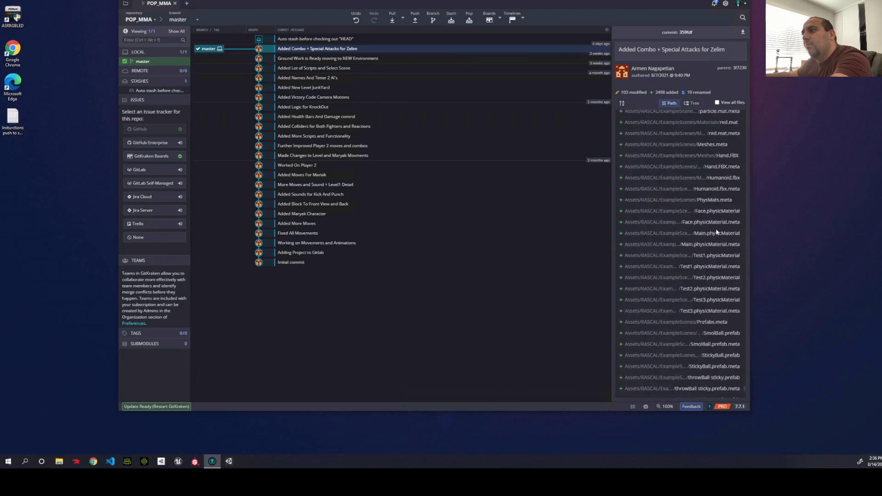
pyautogui.scroll(-5, 716, 232)
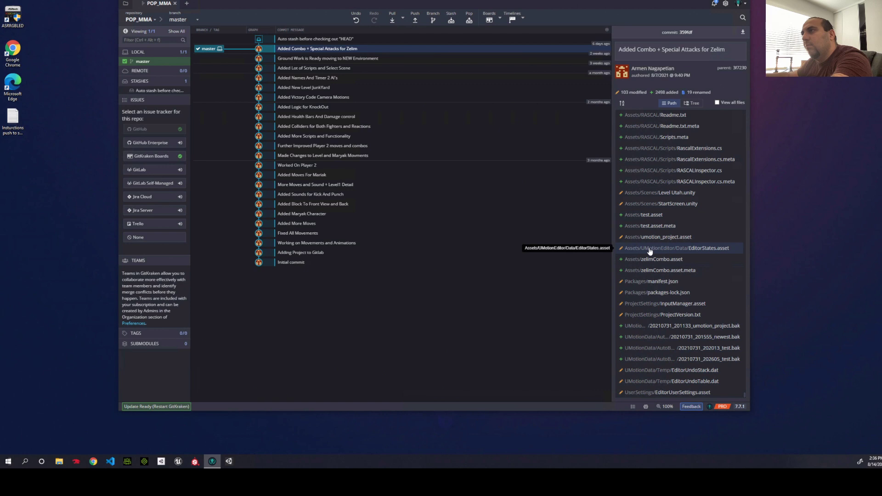
pyautogui.scroll(10, 651, 239)
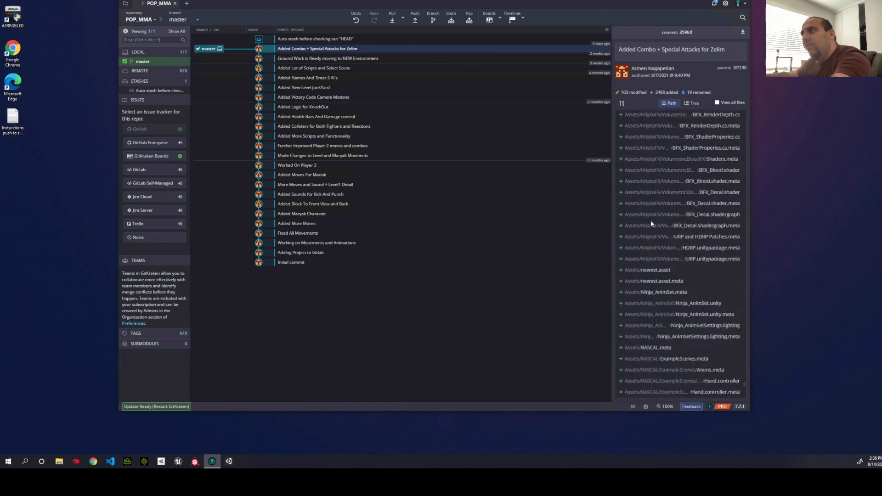
pyautogui.scroll(5, 652, 224)
pyautogui.scroll(10, 650, 224)
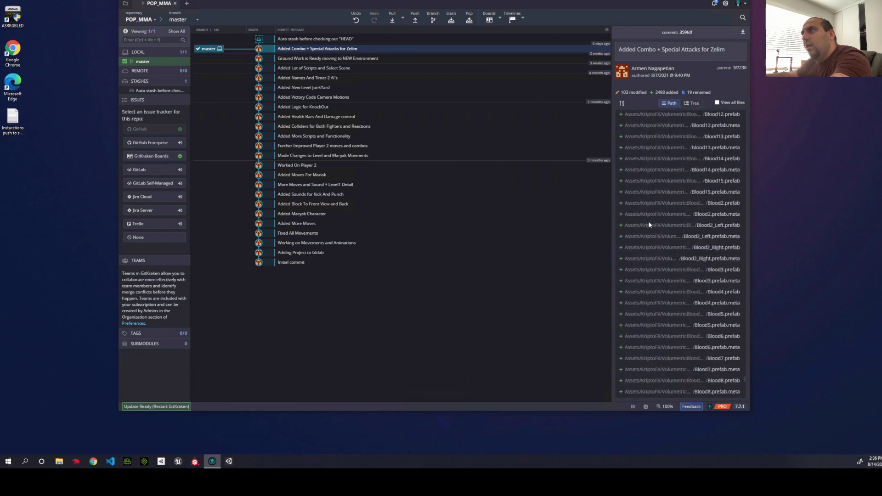
pyautogui.scroll(-10, 648, 224)
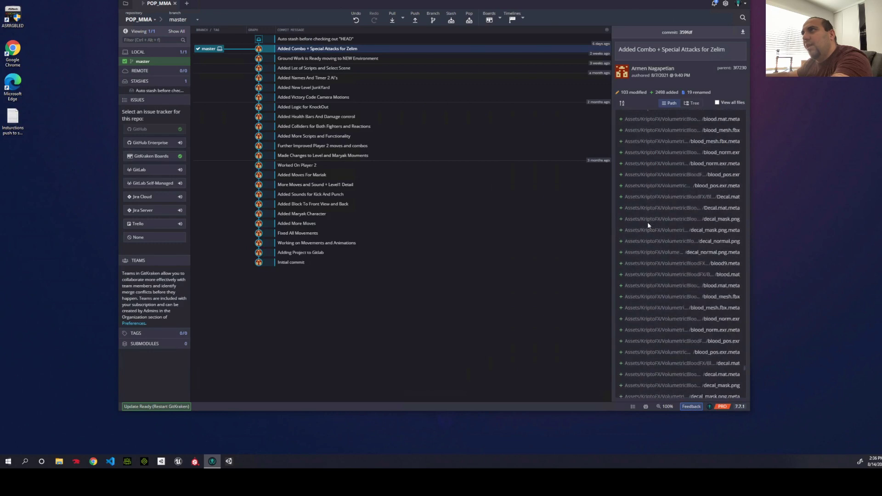
pyautogui.scroll(-5, 646, 224)
pyautogui.scroll(-10, 644, 224)
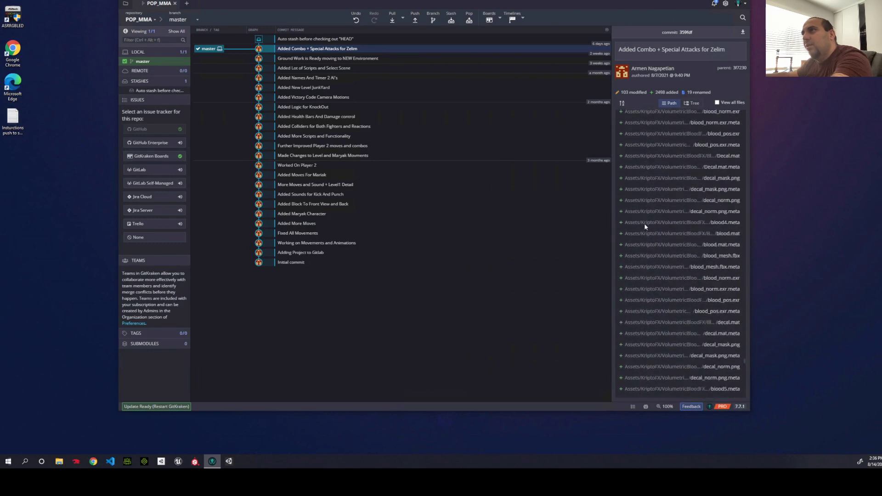
pyautogui.scroll(10, 644, 223)
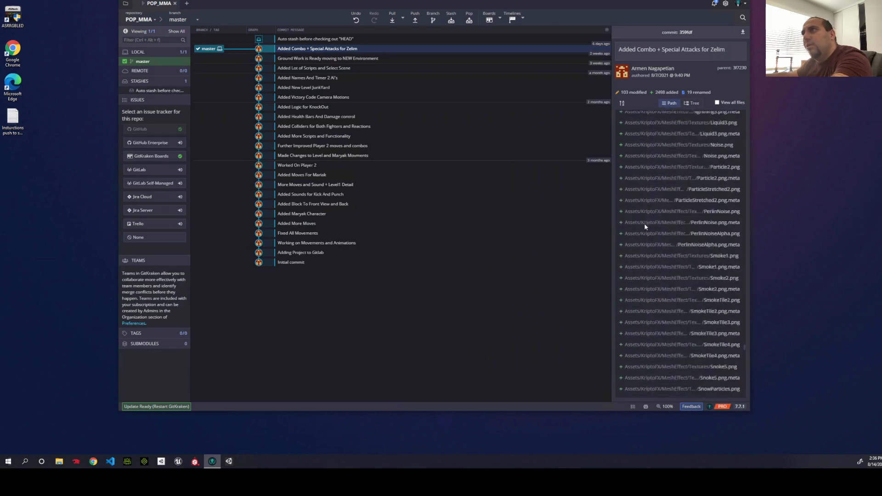
pyautogui.scroll(10, 644, 225)
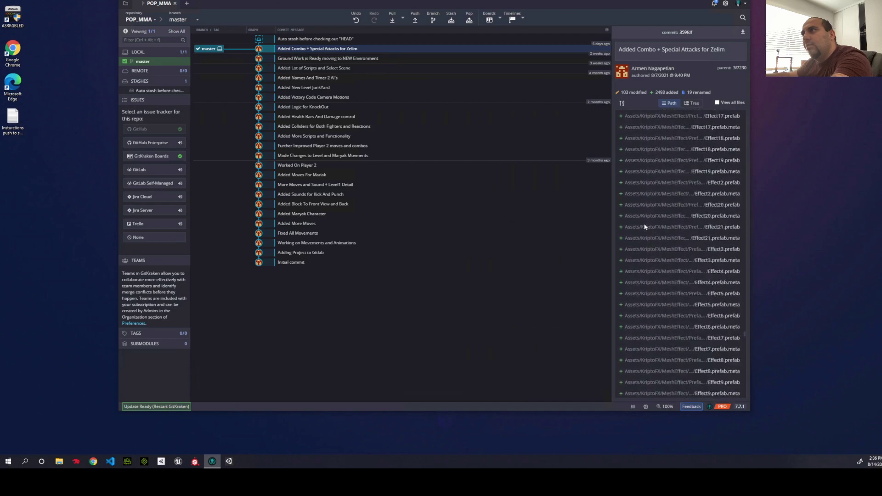
pyautogui.scroll(10, 644, 224)
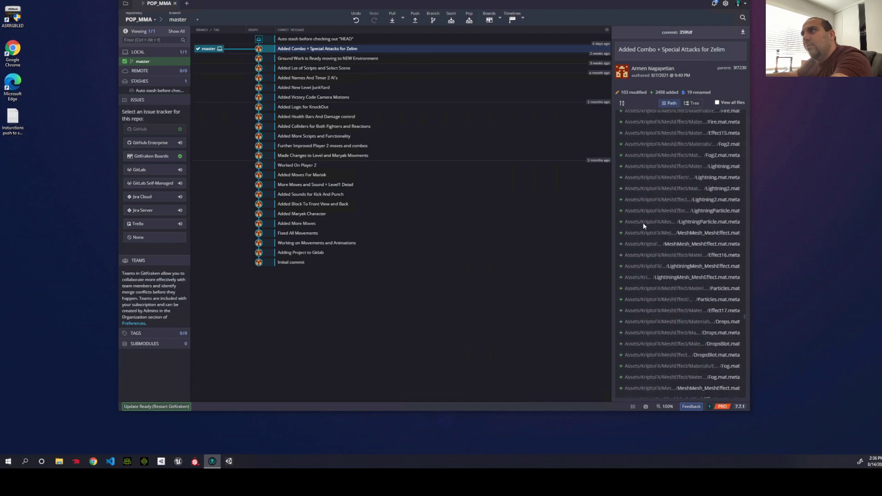
pyautogui.scroll(10, 644, 222)
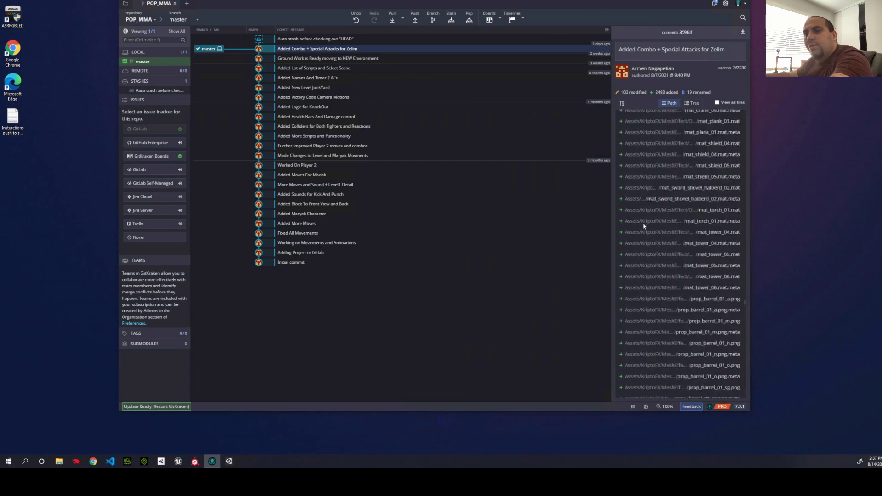
pyautogui.scroll(5, 643, 225)
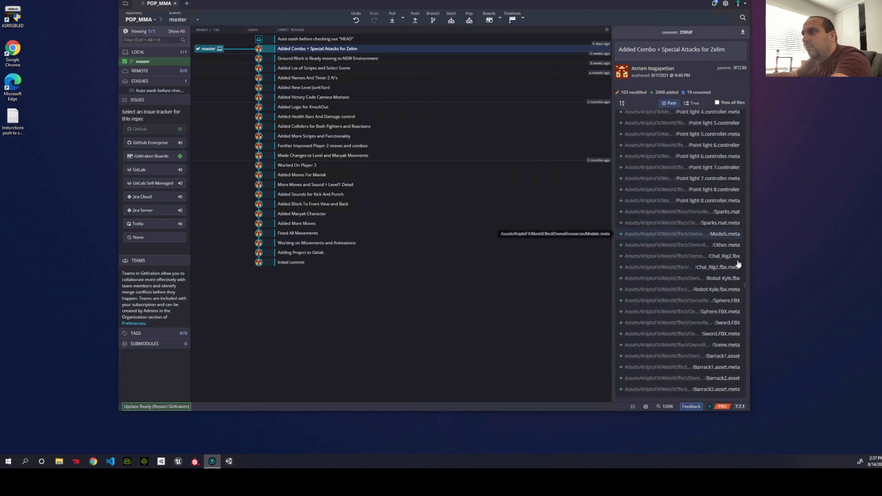
# Scroll back to the top of the file list and widen it to show full paths.
pyautogui.moveTo(743, 280); pyautogui.dragTo(732, 402)
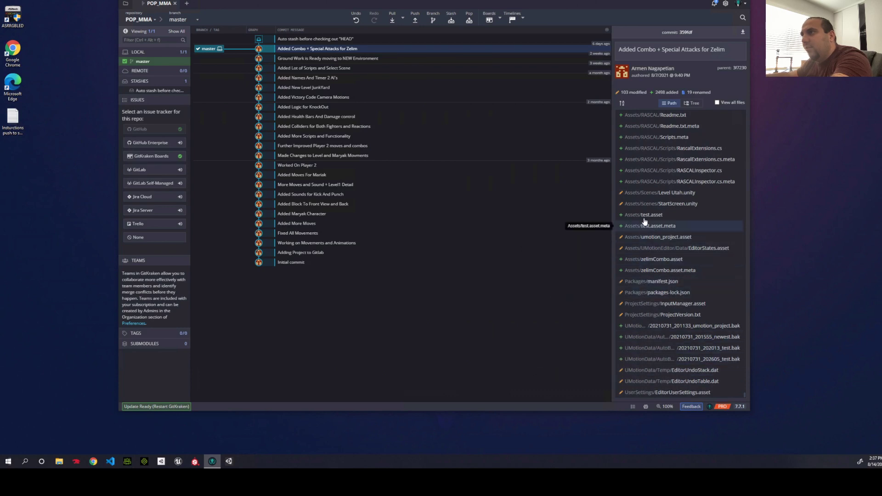
pyautogui.scroll(1, 645, 216)
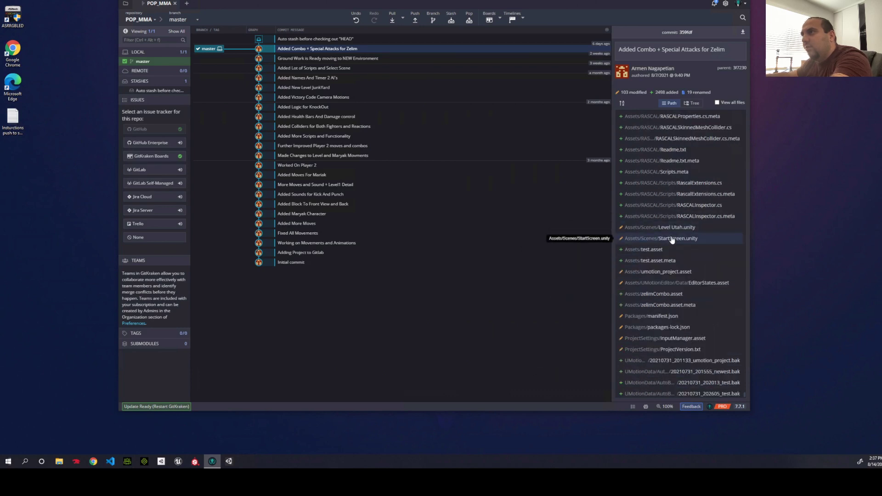
pyautogui.scroll(10, 672, 240)
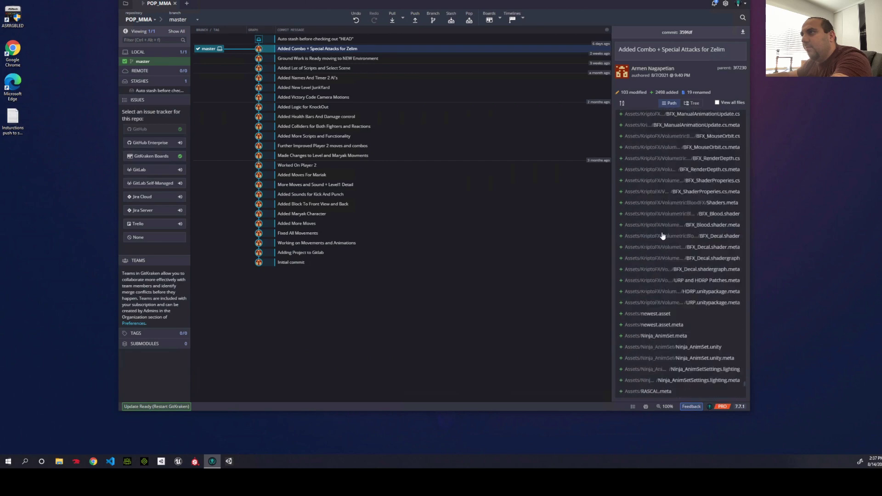
pyautogui.scroll(10, 663, 236)
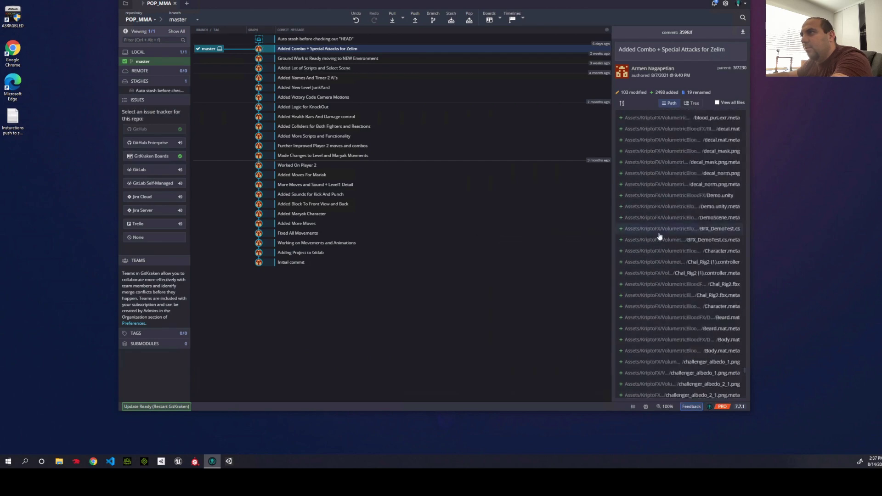
pyautogui.scroll(5, 660, 236)
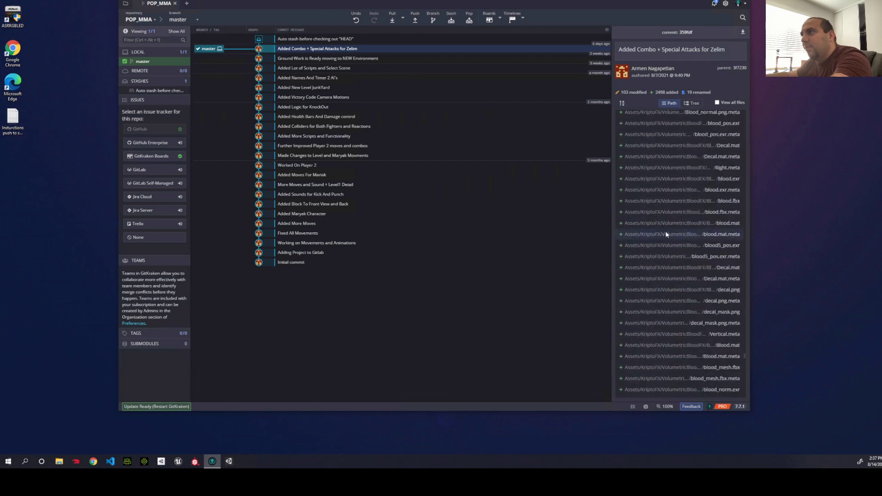
pyautogui.scroll(10, 664, 234)
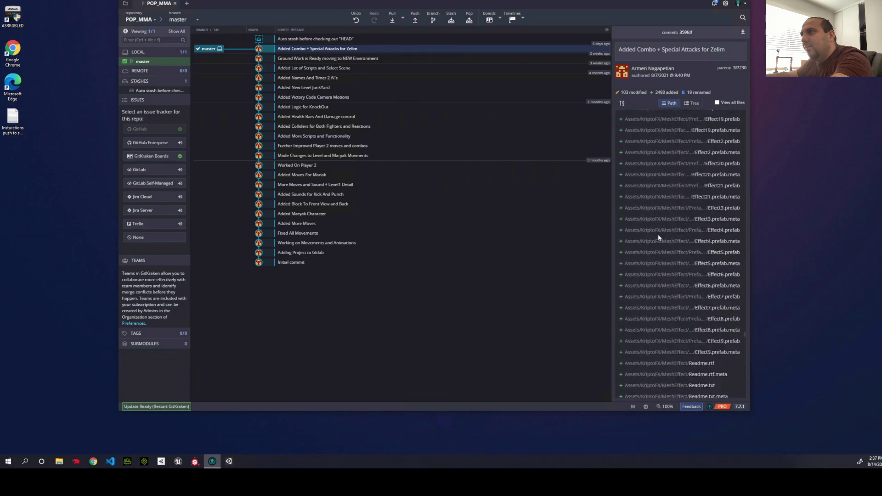
pyautogui.scroll(10, 658, 234)
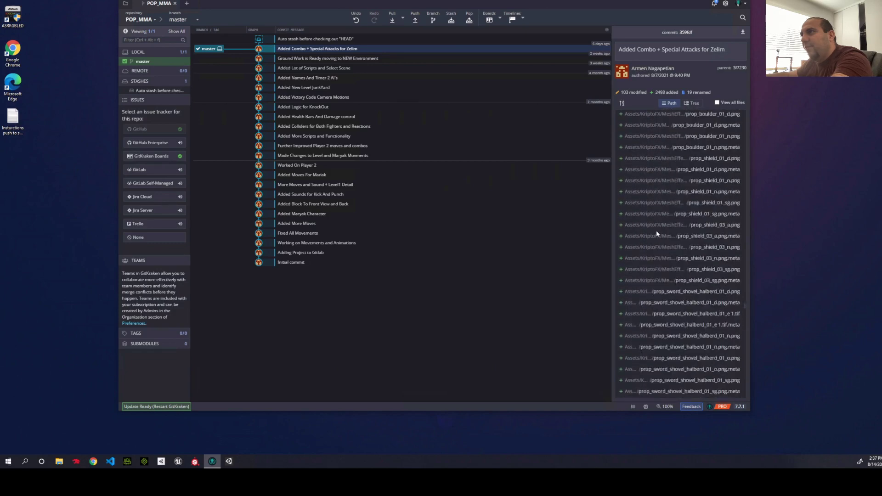
pyautogui.scroll(10, 656, 231)
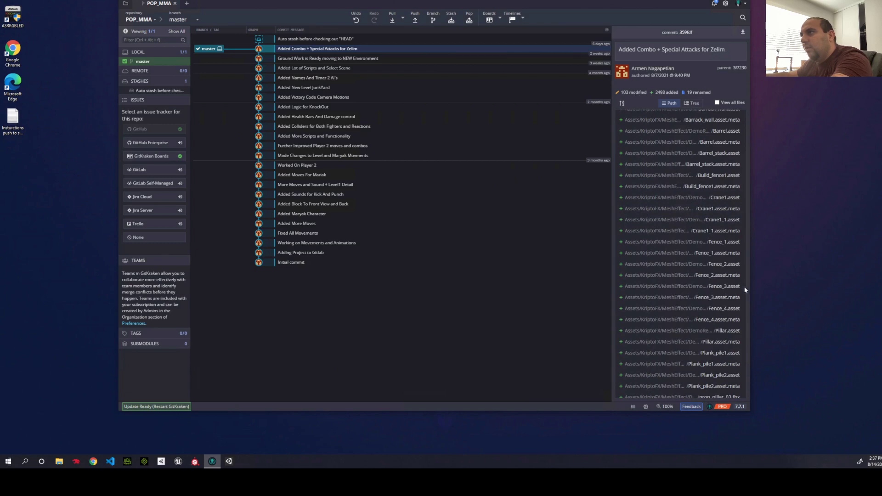
pyautogui.moveTo(745, 290); pyautogui.dragTo(743, 187)
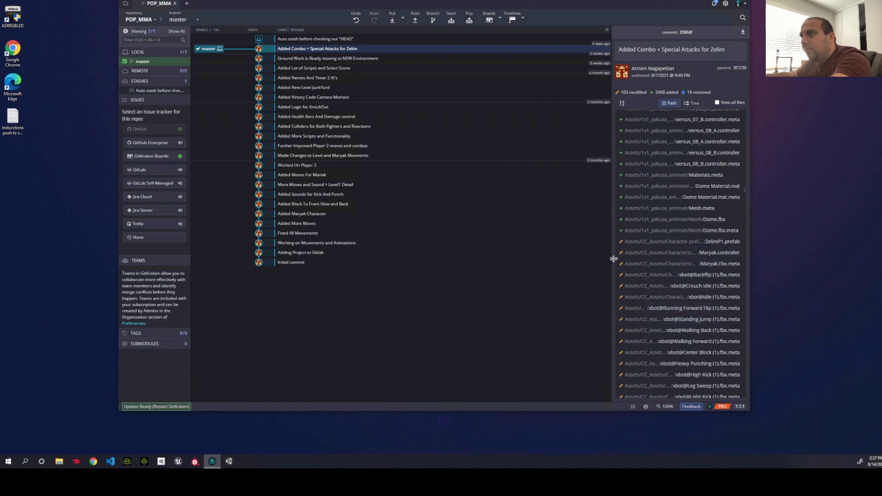
pyautogui.moveTo(613, 258); pyautogui.dragTo(532, 251)
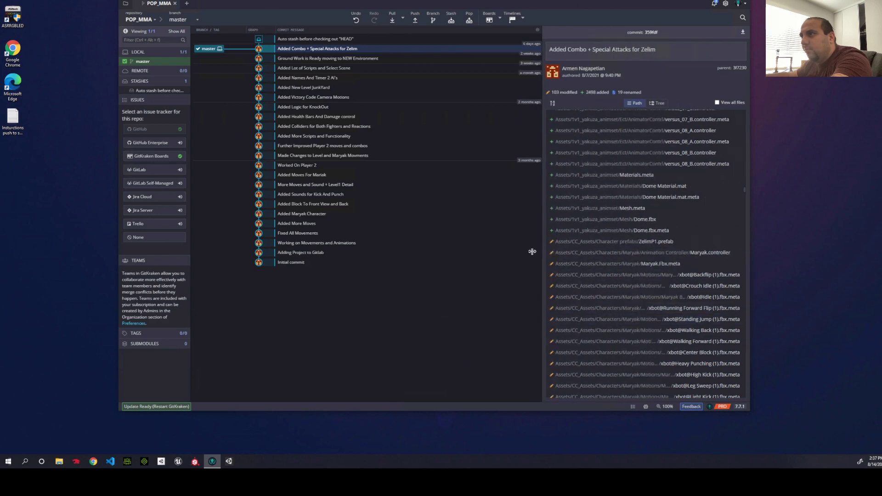
# Open the xbot@Backflip (1).fbx.meta diff and step through its history versions back to the Zelim commit.
pyautogui.click(631, 276)
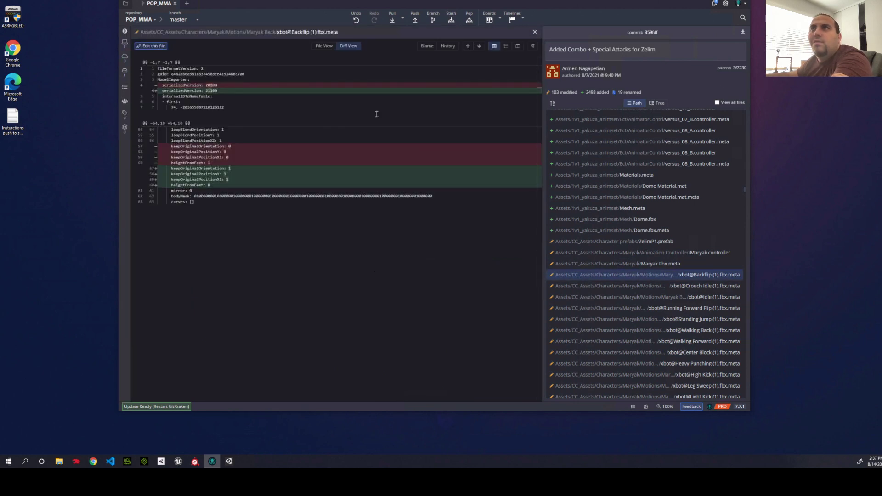
pyautogui.click(445, 46)
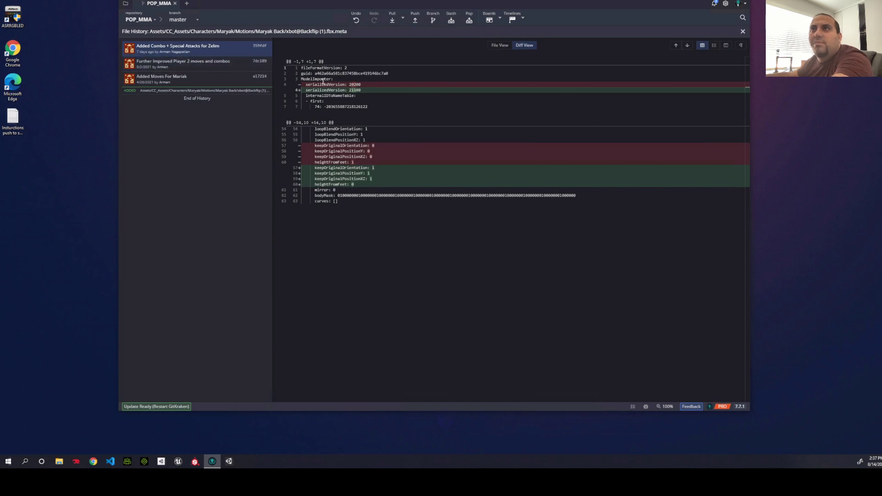
pyautogui.click(219, 65)
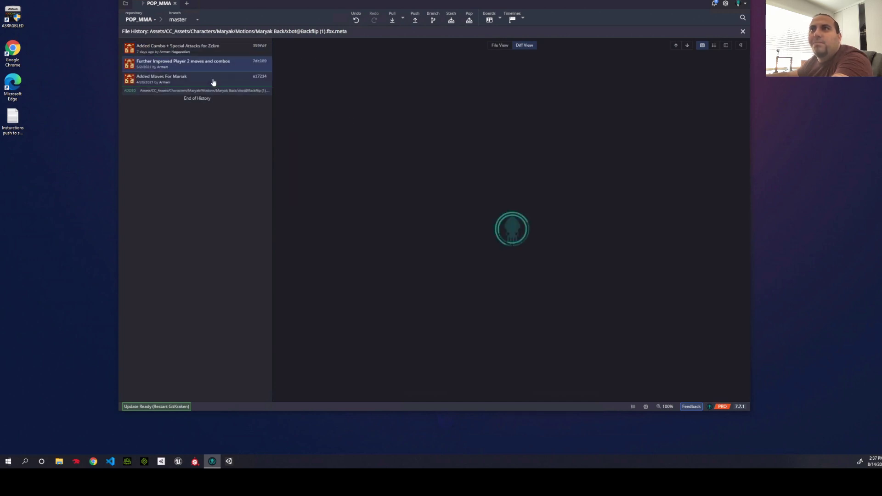
pyautogui.click(213, 81)
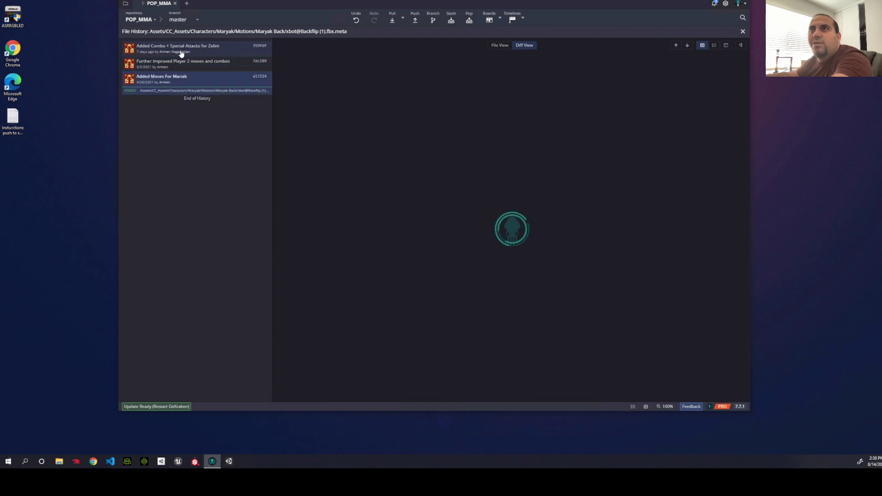
pyautogui.click(218, 52)
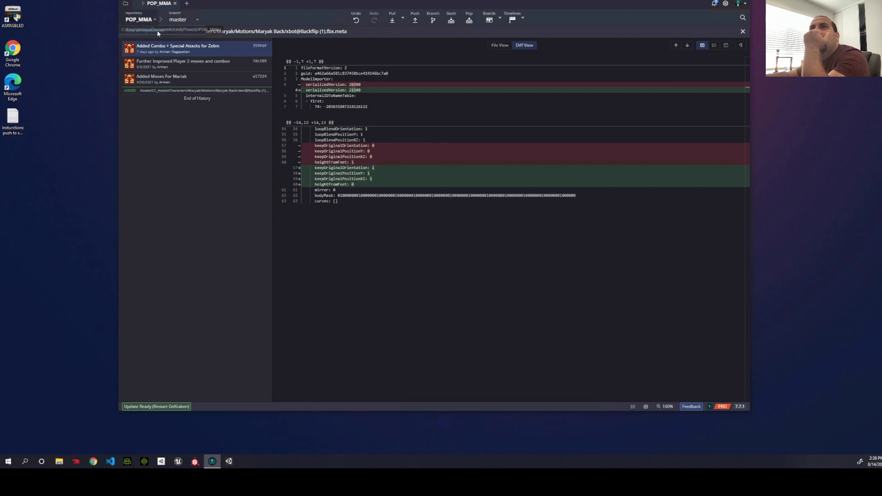
# Show the whole meta file instead of only changes, then close its file history.
pyautogui.click(179, 23)
pyautogui.click(267, 14)
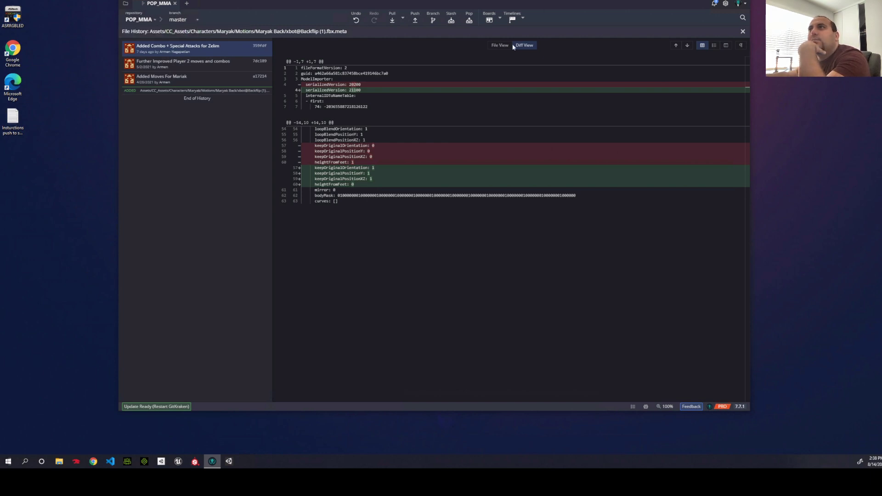
pyautogui.click(501, 46)
pyautogui.scroll(-15, 402, 105)
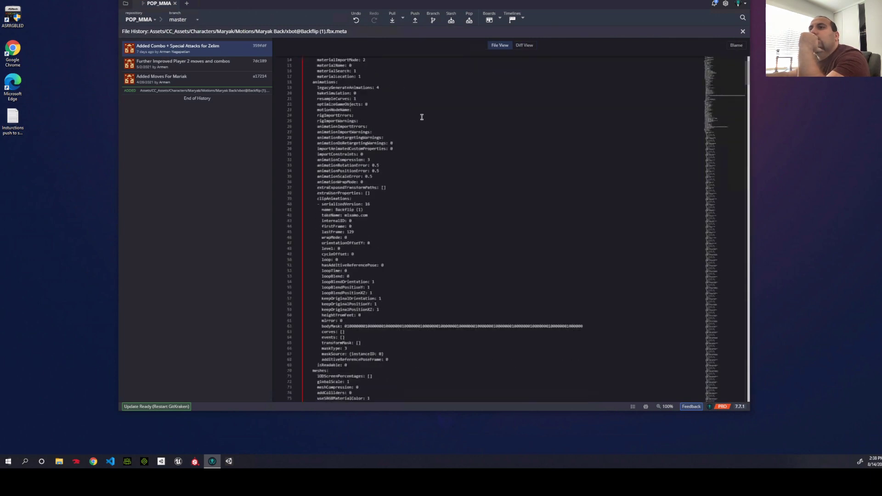
pyautogui.scroll(12, 651, 103)
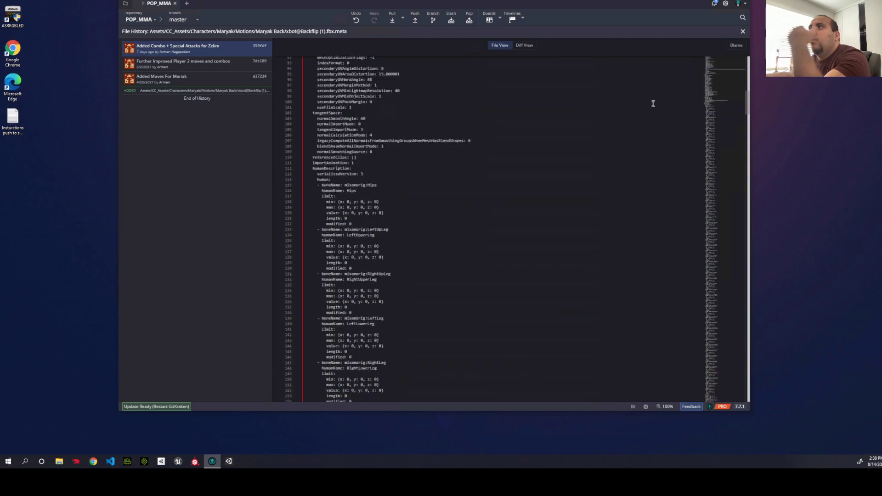
pyautogui.click(743, 31)
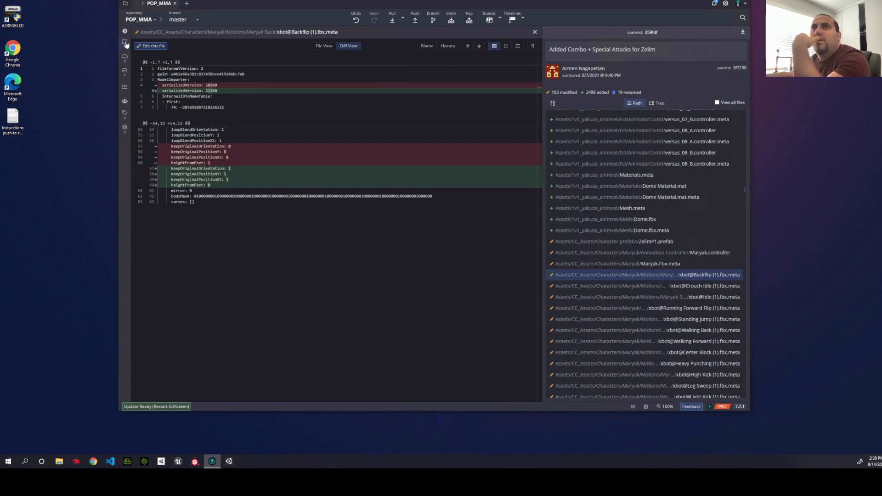
# Widen the diff pane over the file list, then minimize GitKraken to the desktop with Super+D.
pyautogui.click(178, 19)
pyautogui.click(157, 13)
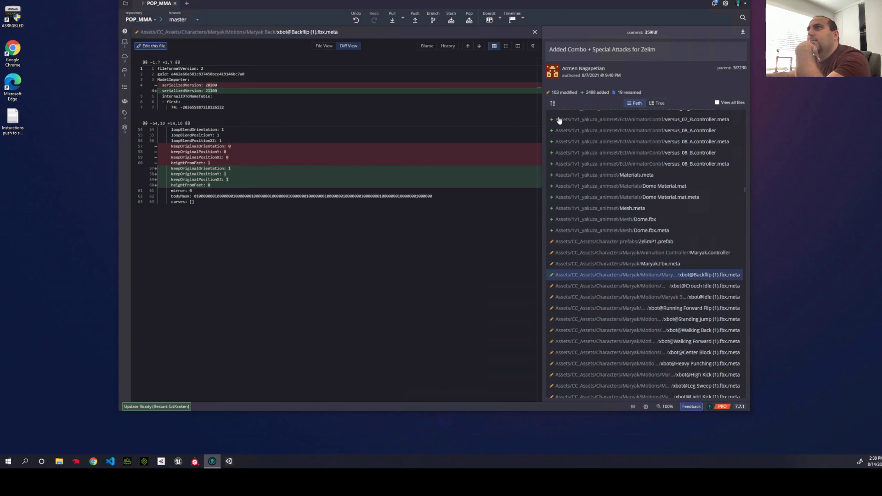
pyautogui.moveTo(542, 137); pyautogui.dragTo(606, 136)
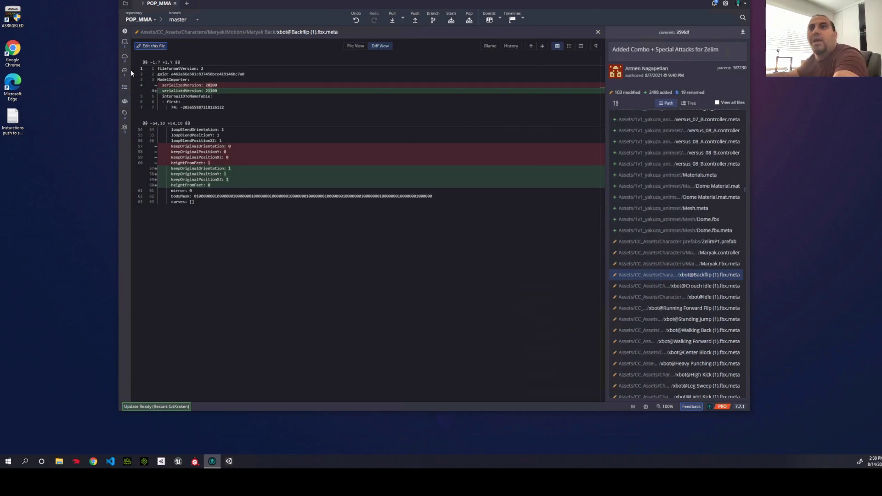
pyautogui.click(347, 254)
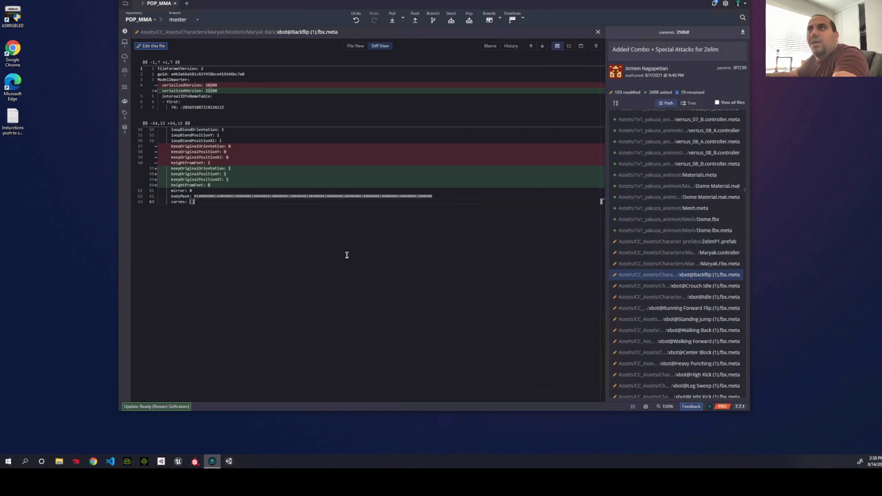
pyautogui.press('super+d')
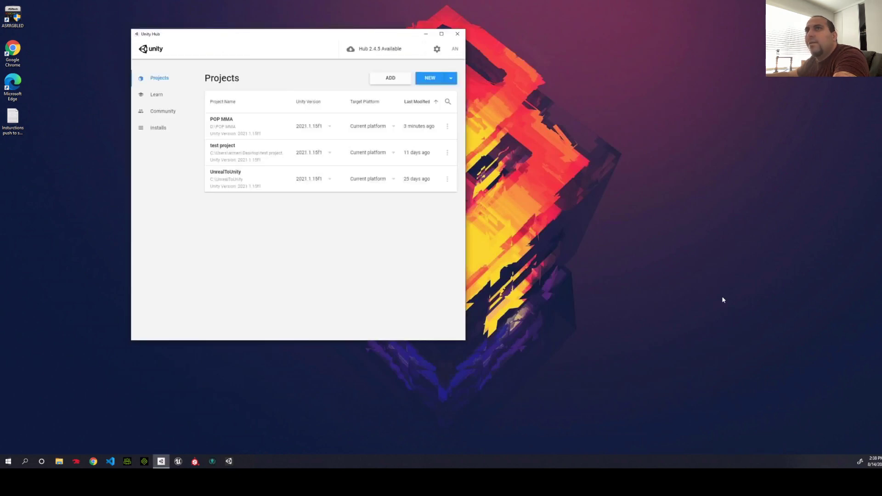
# Launch the POP MMA project from Unity Hub's Projects list in the Unity editor.
pyautogui.click(256, 123)
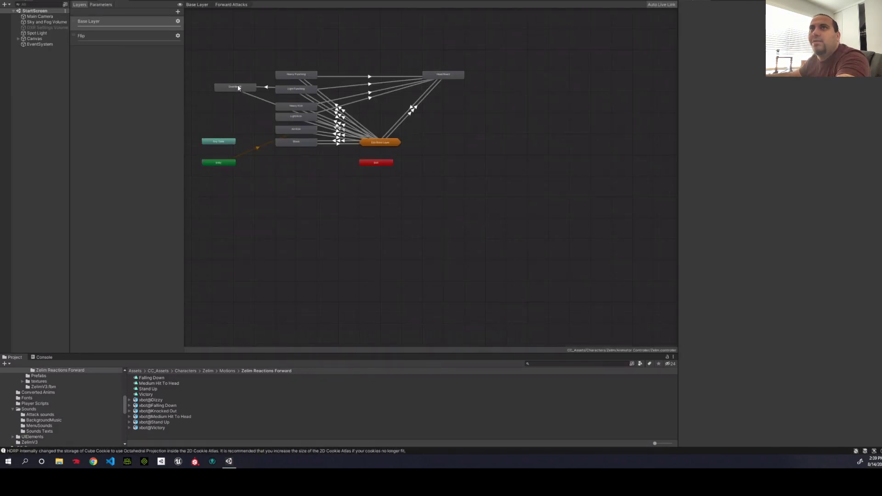
# Switch between the Game, Scene and Animator views and inspect Main Camera, Spot Light and Canvas.
pyautogui.click(142, 1)
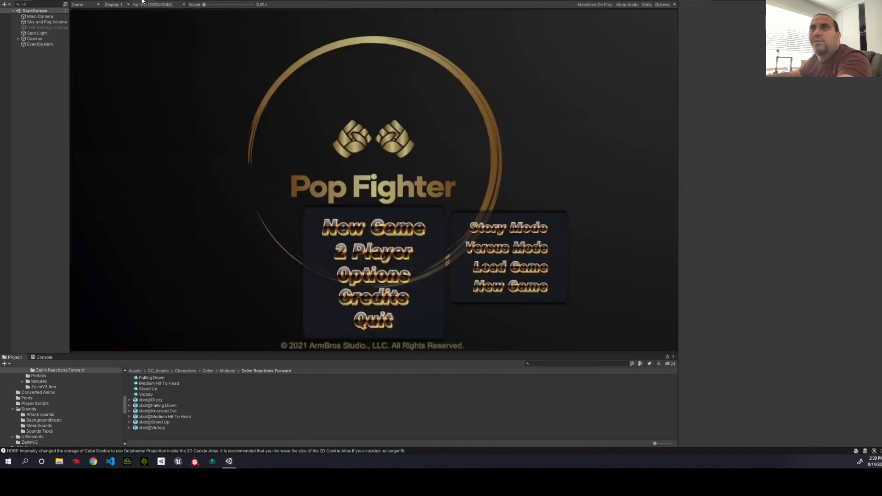
pyautogui.click(119, 2)
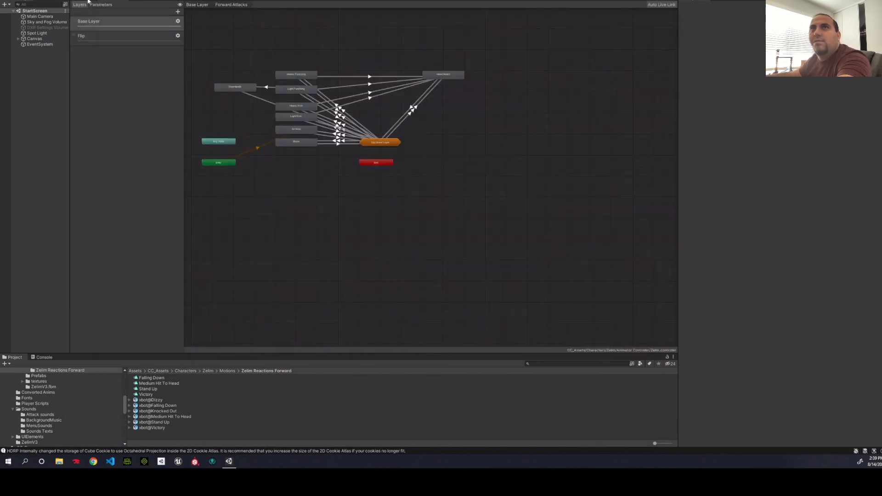
pyautogui.click(89, 1)
pyautogui.click(110, 2)
pyautogui.click(37, 21)
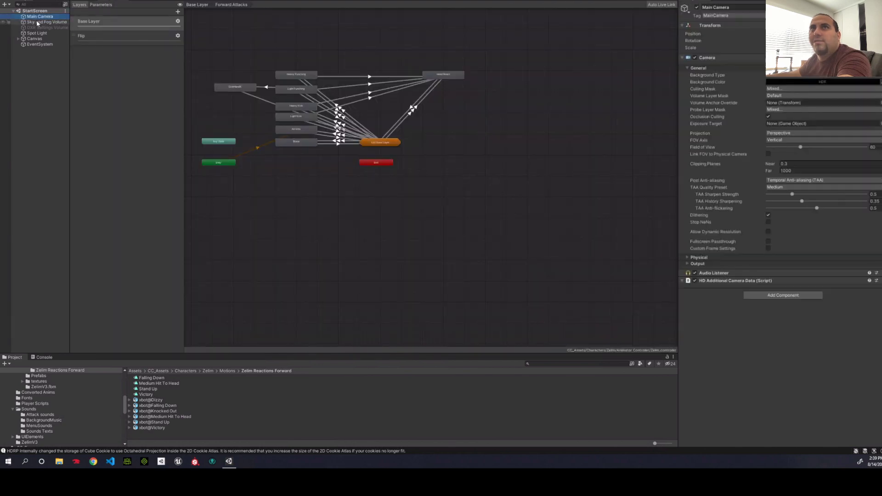
pyautogui.click(35, 28)
pyautogui.click(37, 33)
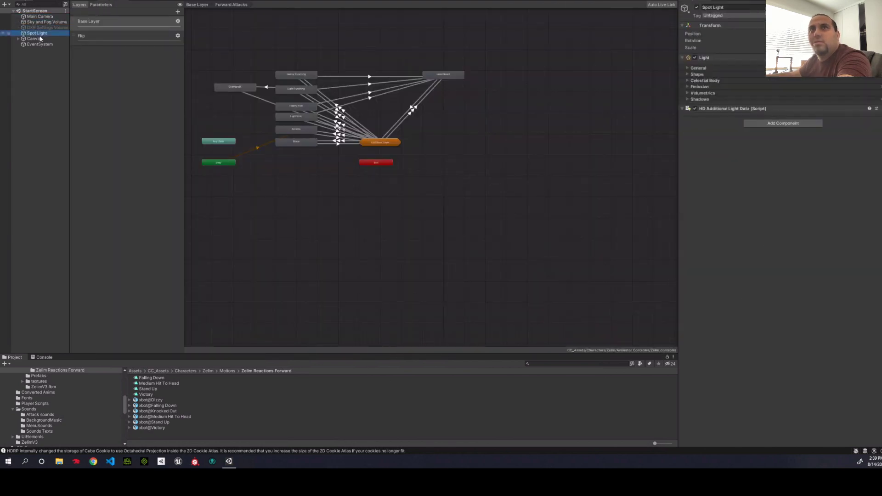
pyautogui.click(40, 39)
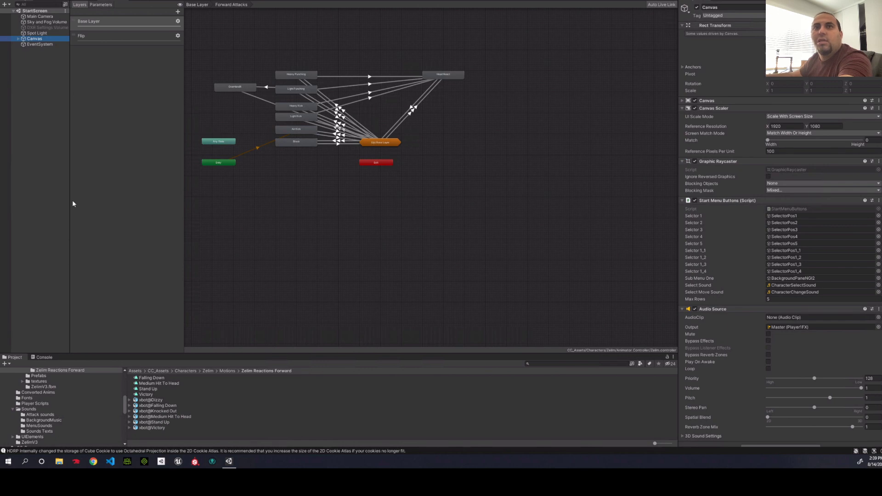
# Enlarge the Project panel, browse up to Character prefabs, then minimize Unity with Super+D.
pyautogui.moveTo(152, 354); pyautogui.dragTo(157, 155)
pyautogui.scroll(5, 82, 201)
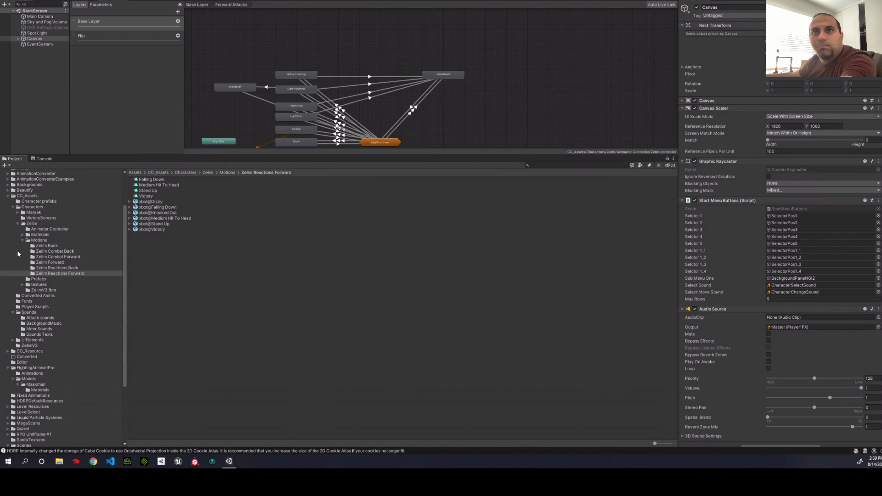
pyautogui.click(51, 240)
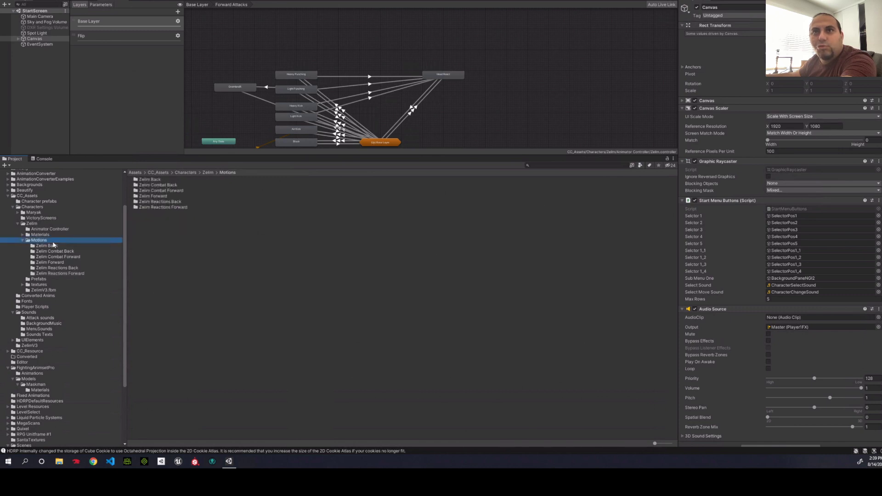
pyautogui.click(35, 224)
pyautogui.click(31, 213)
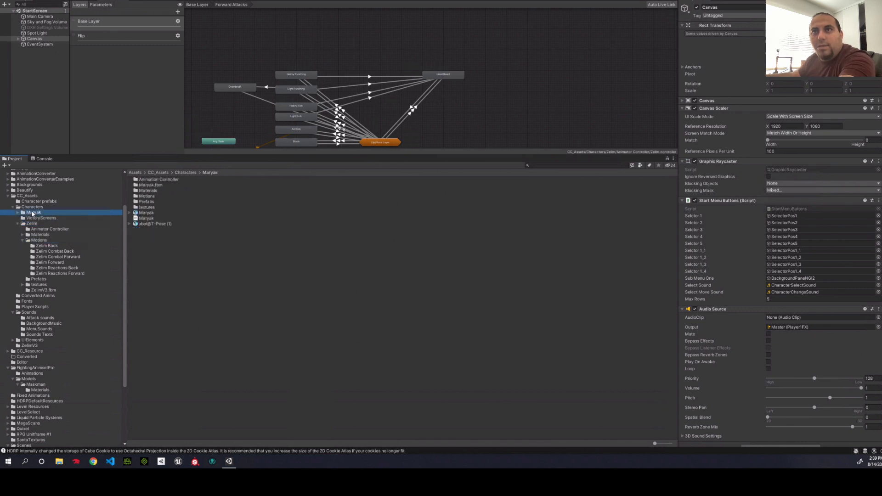
pyautogui.click(32, 207)
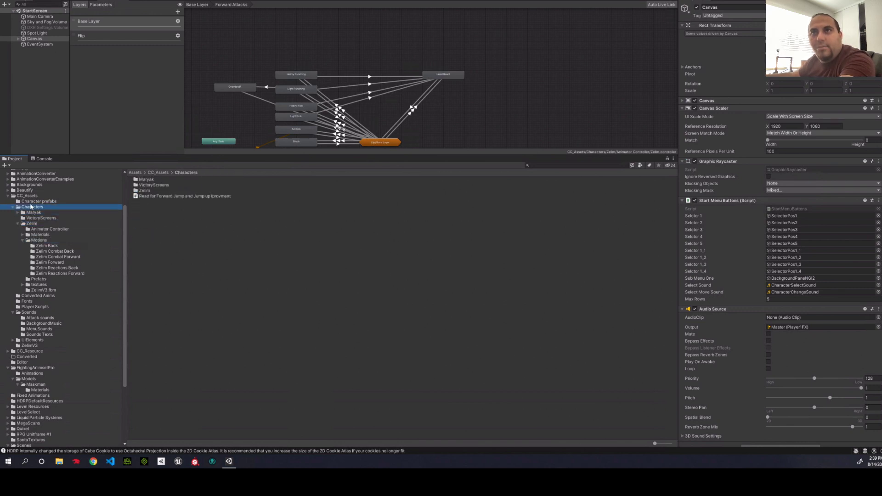
pyautogui.click(31, 204)
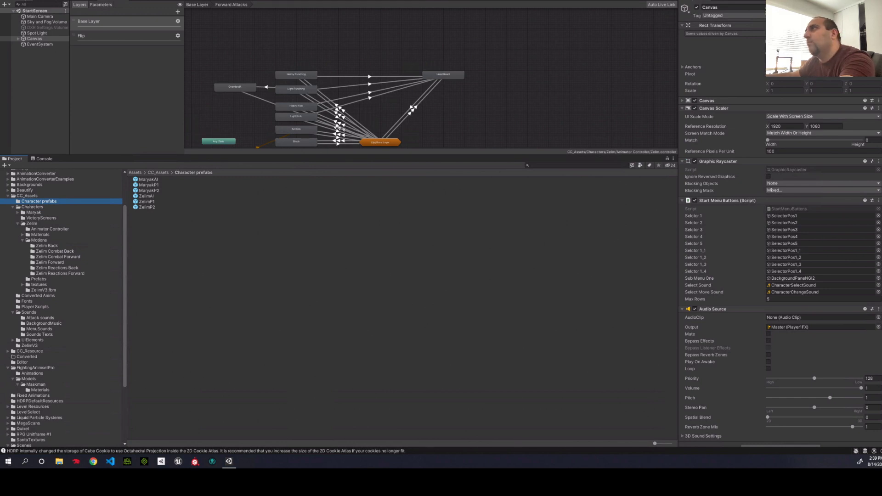
pyautogui.press('super+d')
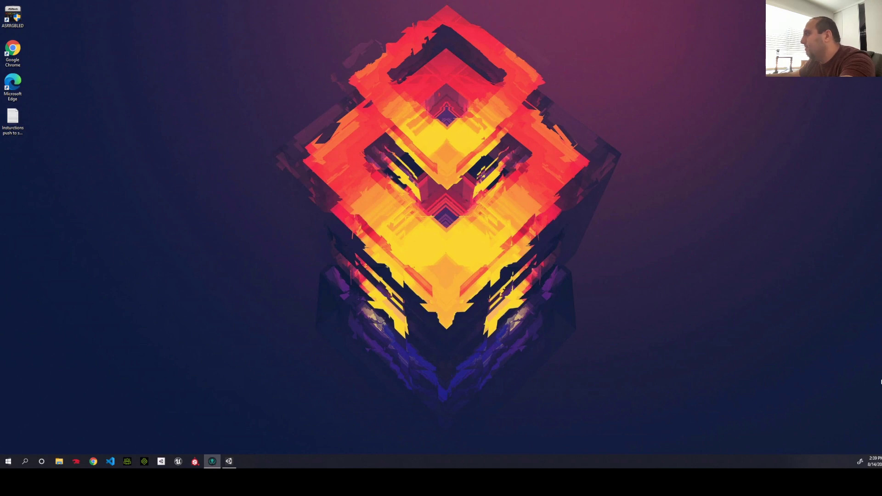
# Restore GitKraken, close the Release Notes tab and jump to the latest master commit.
pyautogui.click(212, 461)
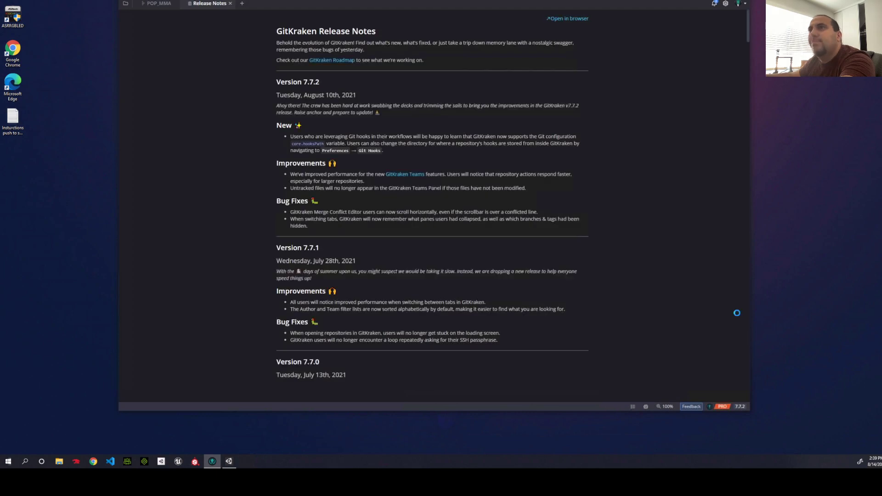
pyautogui.click(230, 3)
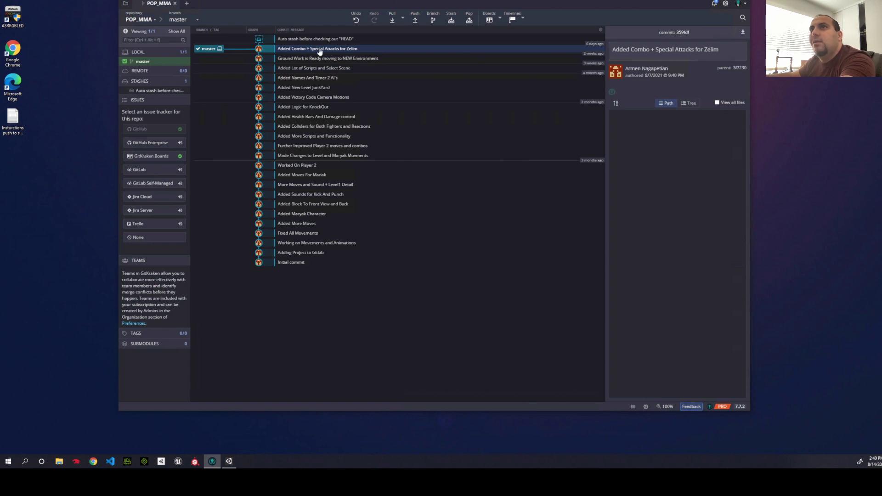
pyautogui.click(154, 63)
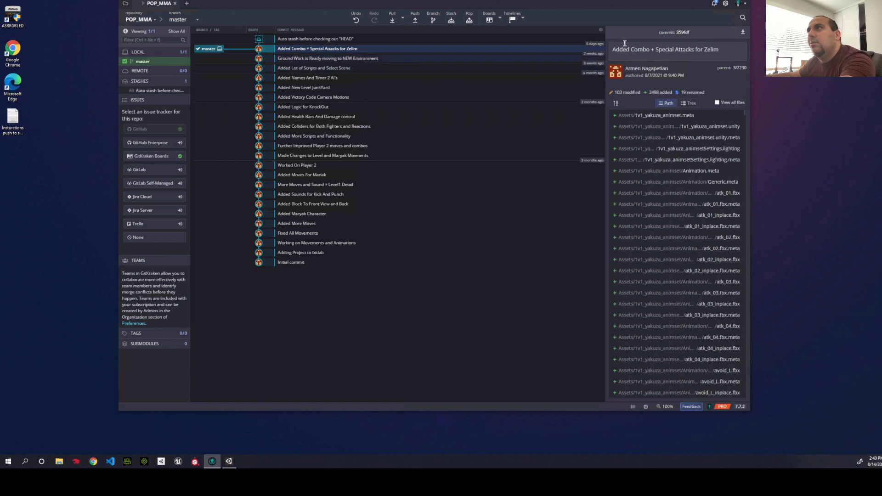
# Show the auto-stash's details with its six modified files, including MaryakP2.prefab.
pyautogui.click(660, 44)
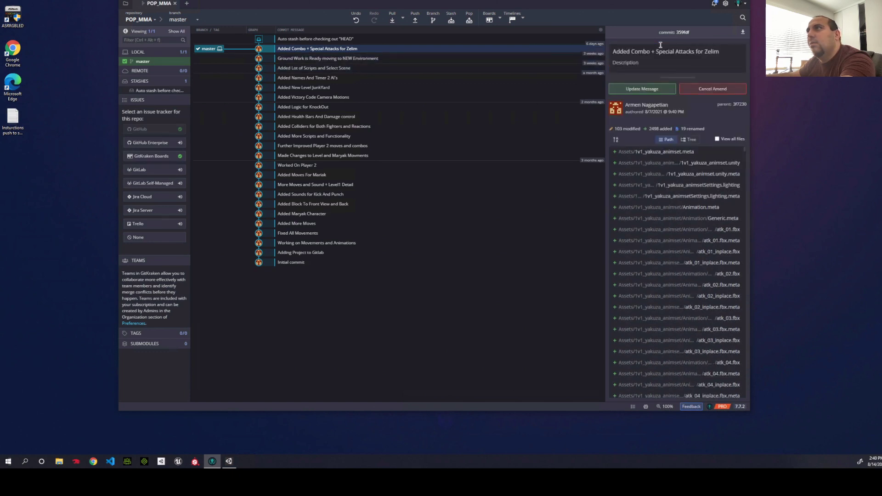
pyautogui.scroll(-5, 679, 147)
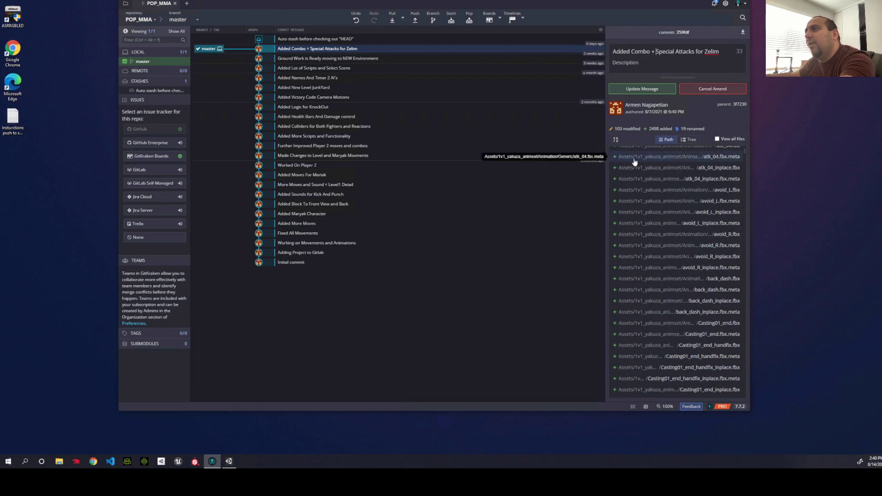
pyautogui.scroll(-15, 635, 162)
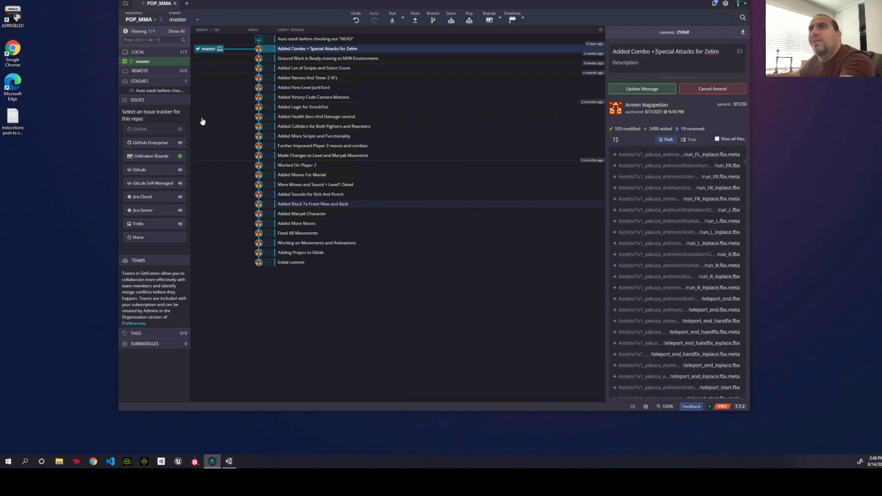
pyautogui.click(317, 41)
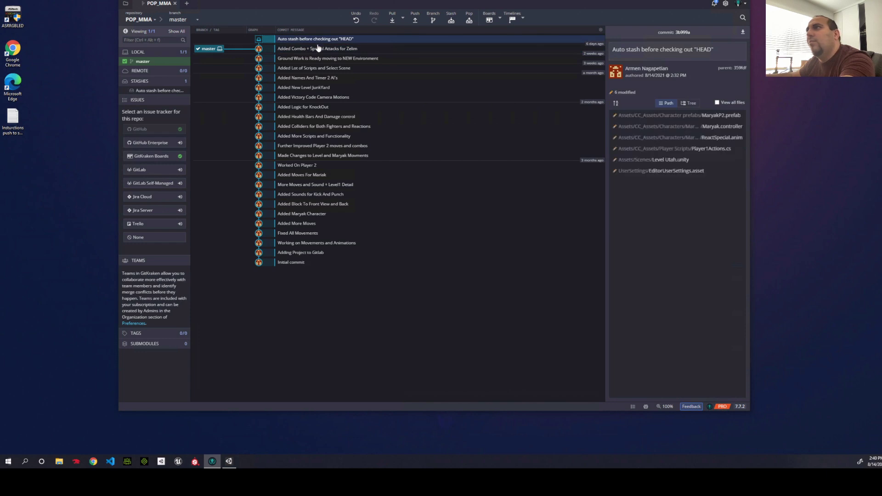
# Inspect the stash's MaryakP2.prefab diff without applying the stash, then open the 'Ground Work is Ready' commit.
pyautogui.click(701, 118)
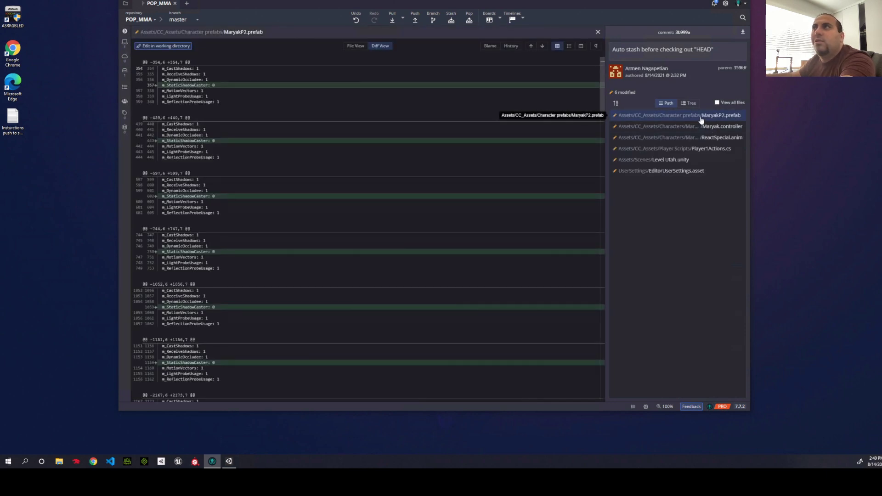
pyautogui.click(598, 33)
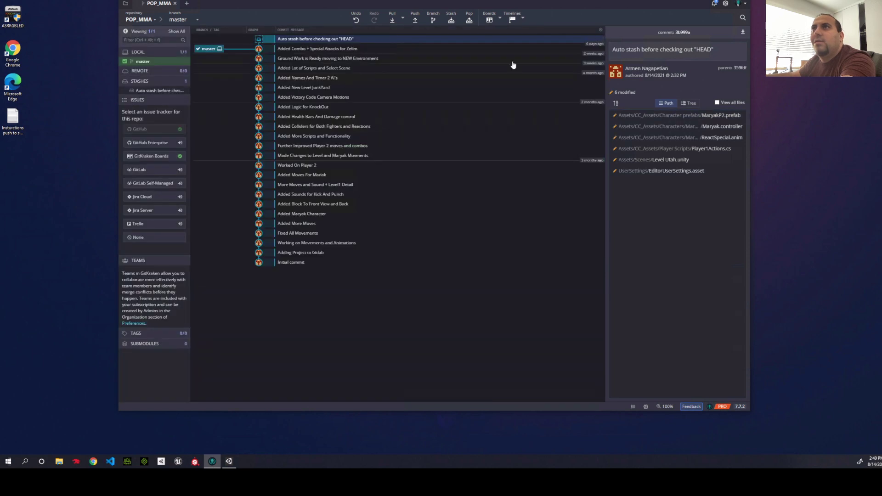
pyautogui.rightClick(307, 42)
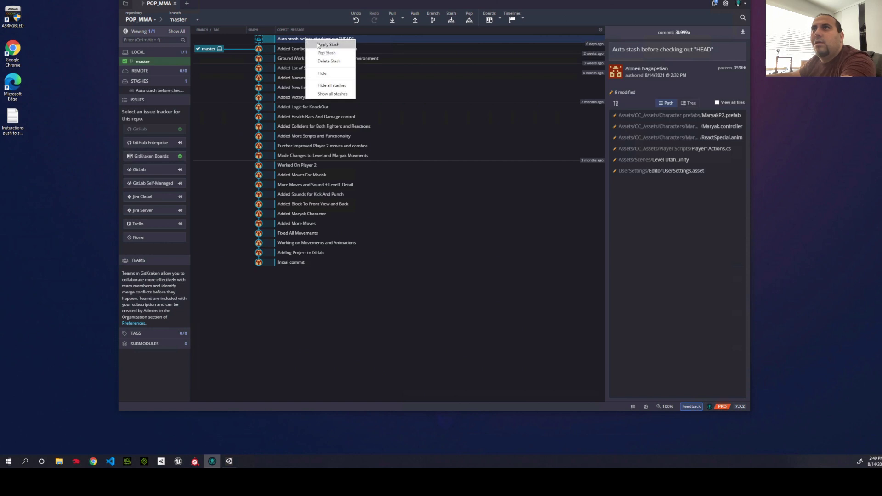
pyautogui.click(288, 43)
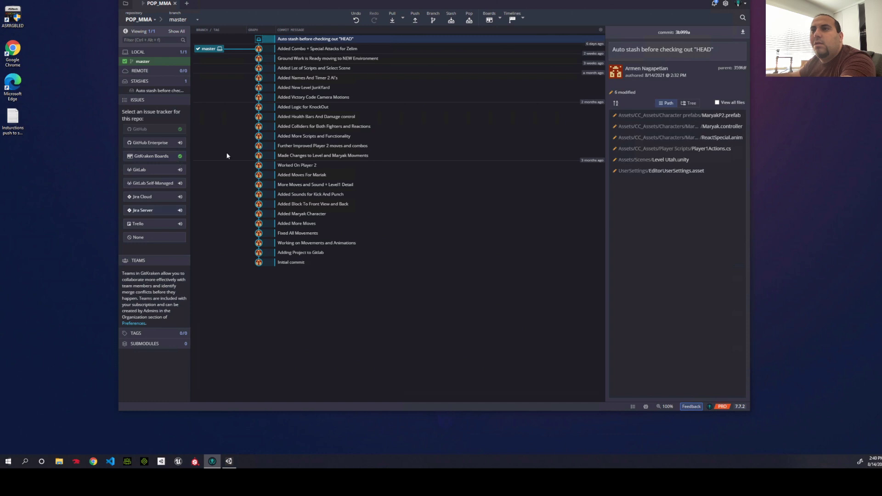
pyautogui.click(319, 59)
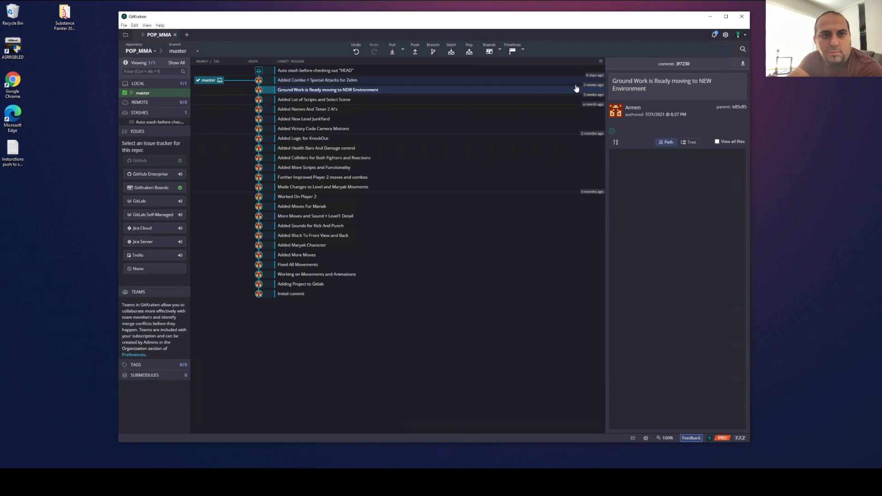
pyautogui.press('super+Tab')
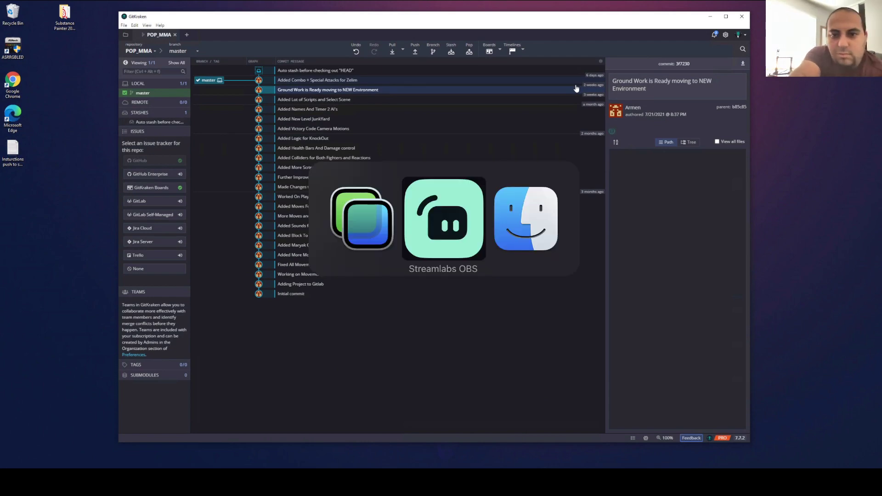